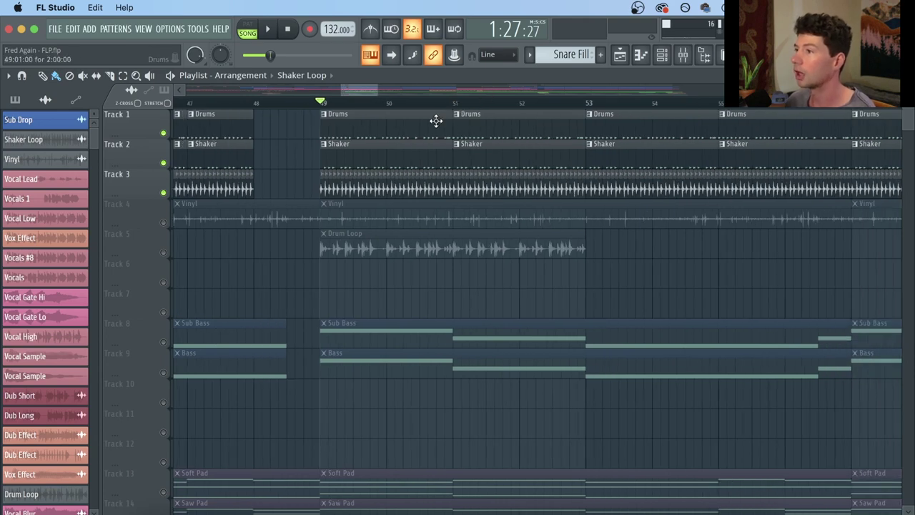
Make Drums the active pattern and audition the three enabled drum and shaker tracks from bar 49.
double_click(437, 119)
left_click(619, 55)
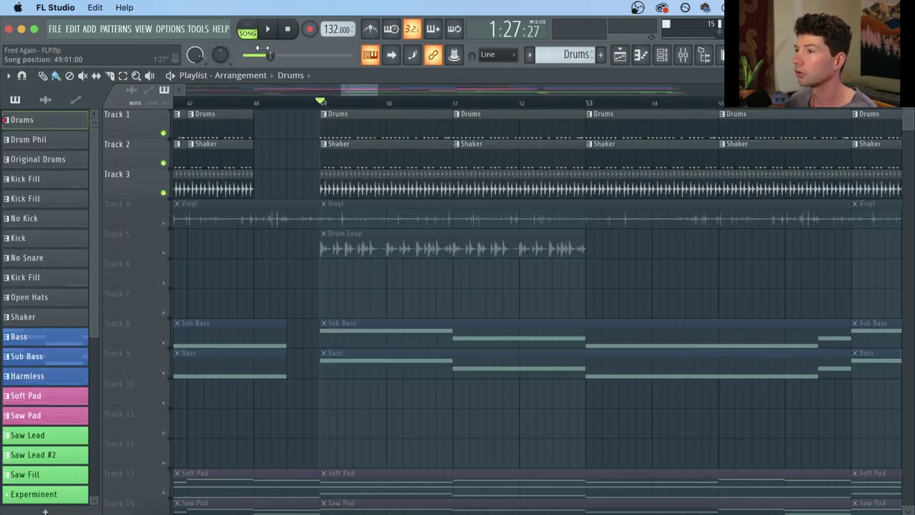
left_click(272, 34)
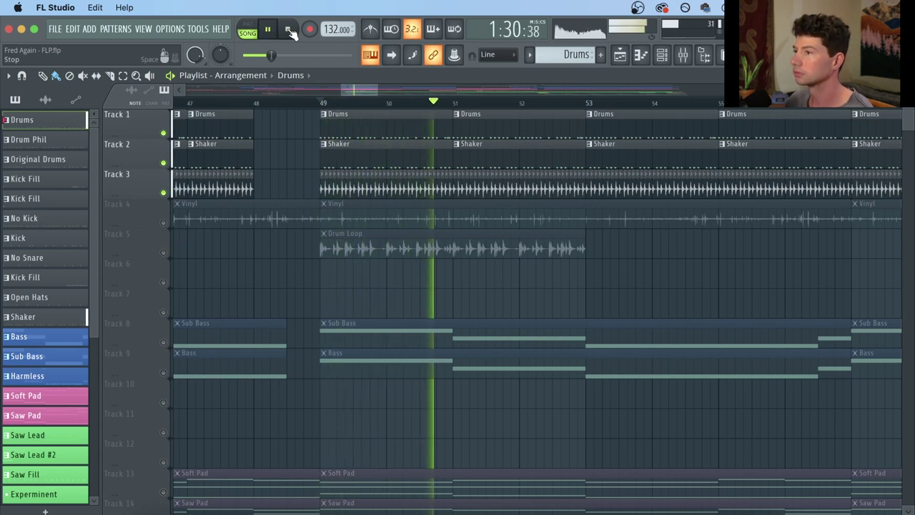
left_click(290, 31)
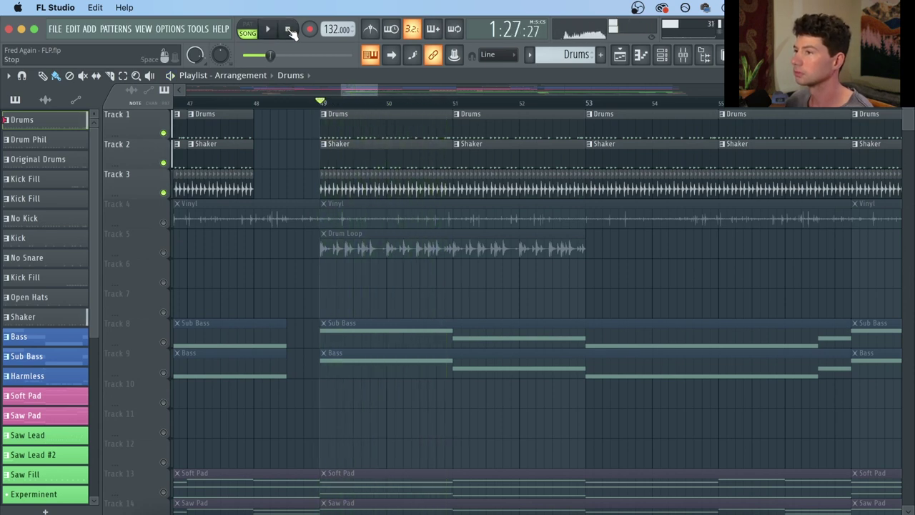
Solo Track 1, mute both Snare Roll channels, and audition the remaining kicks and snares.
right_click(166, 133)
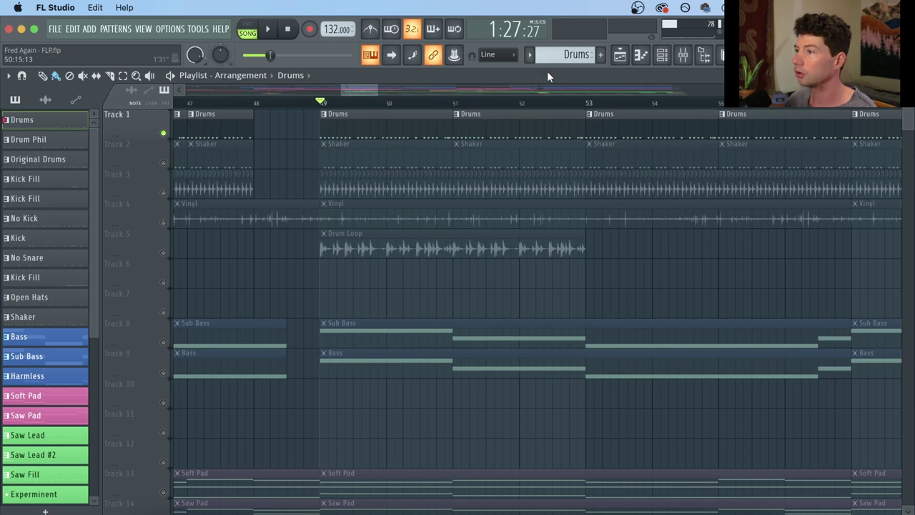
left_click(661, 56)
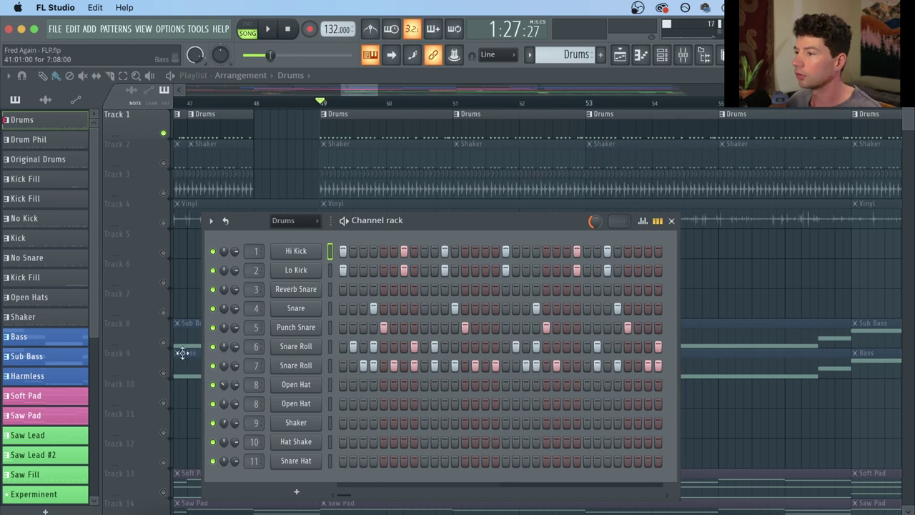
left_click(213, 365)
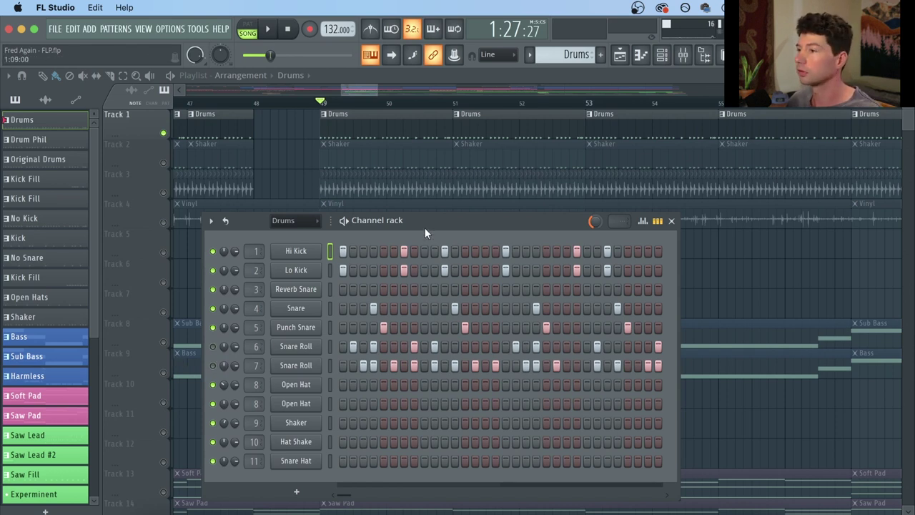
key("space")
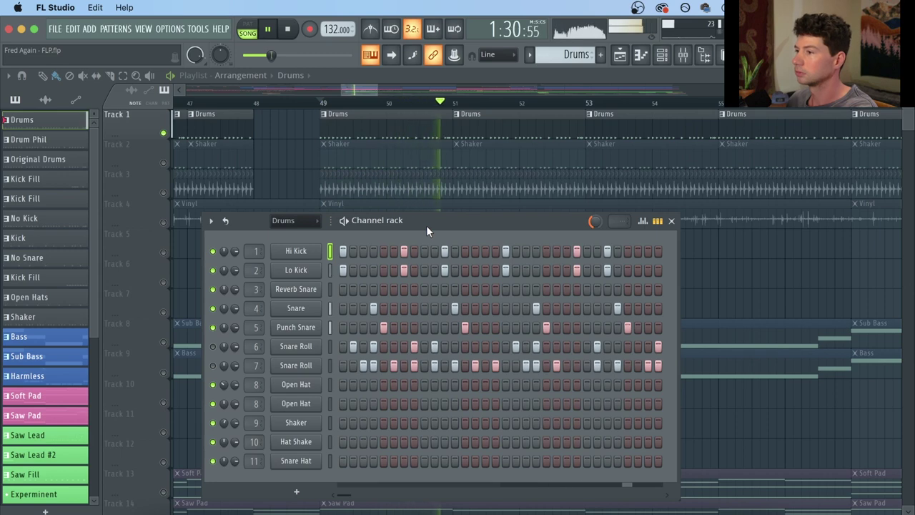
key("space")
Inspect and preview the Hi Kick channel's sample, and return to the channel rack.
left_click(296, 251)
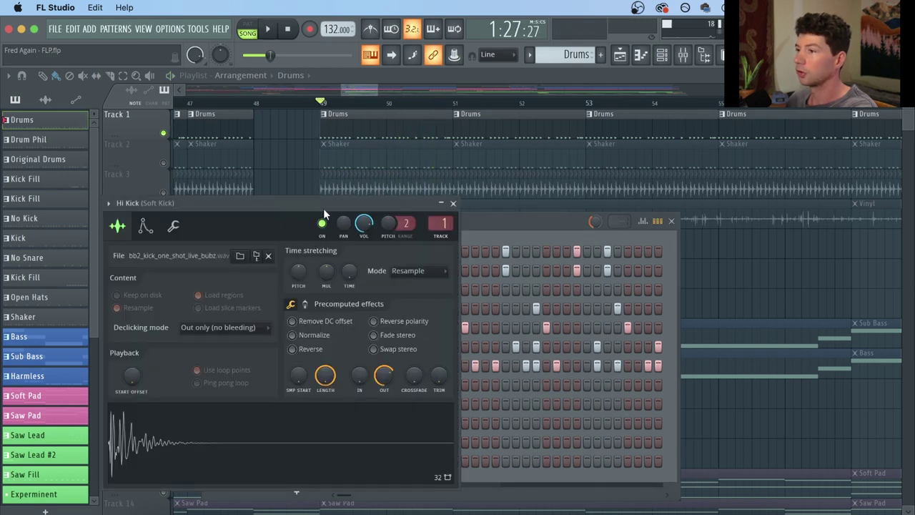
left_click_drag(322, 201, 443, 177)
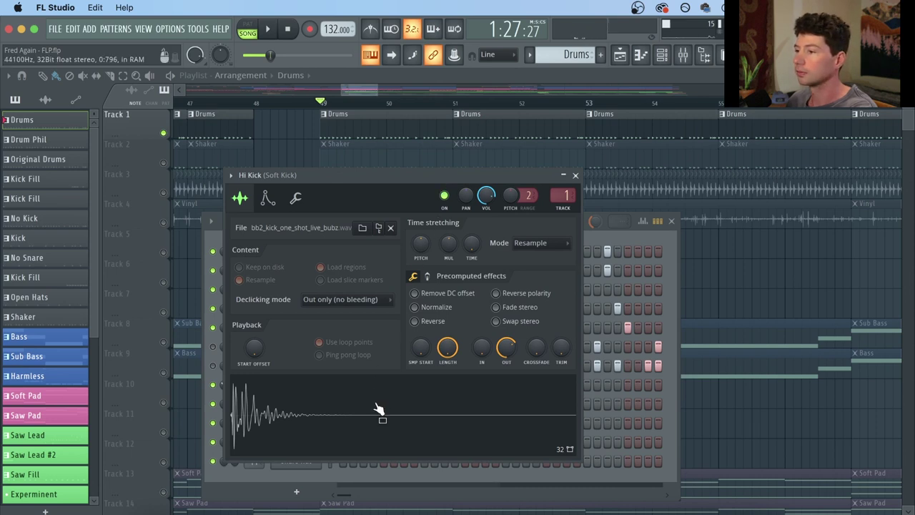
left_click(591, 240)
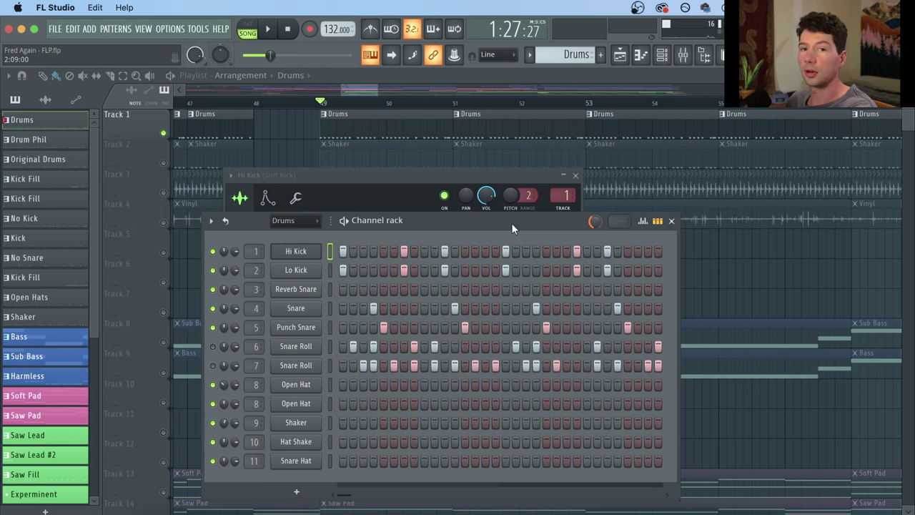
Inspect the Lo Kick channel's volume envelope and its sample waveform, and return to the channel rack.
left_click(299, 271)
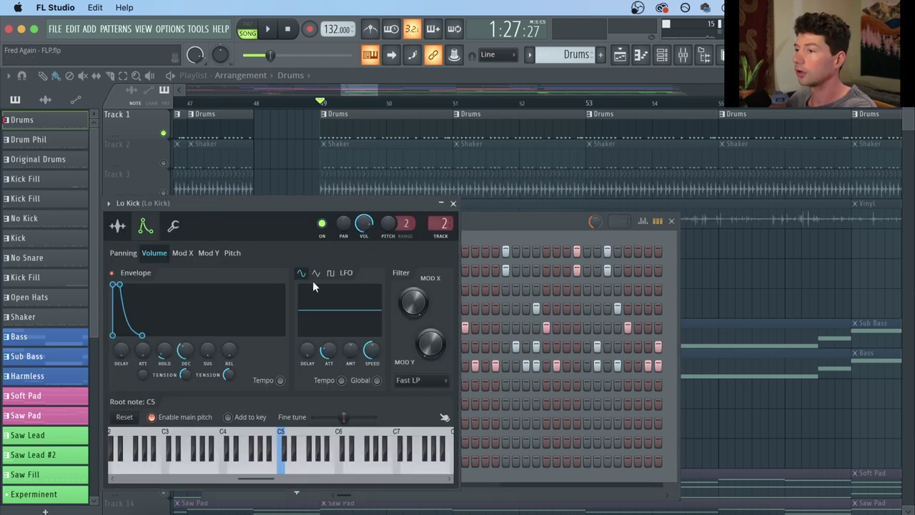
left_click_drag(286, 207, 424, 184)
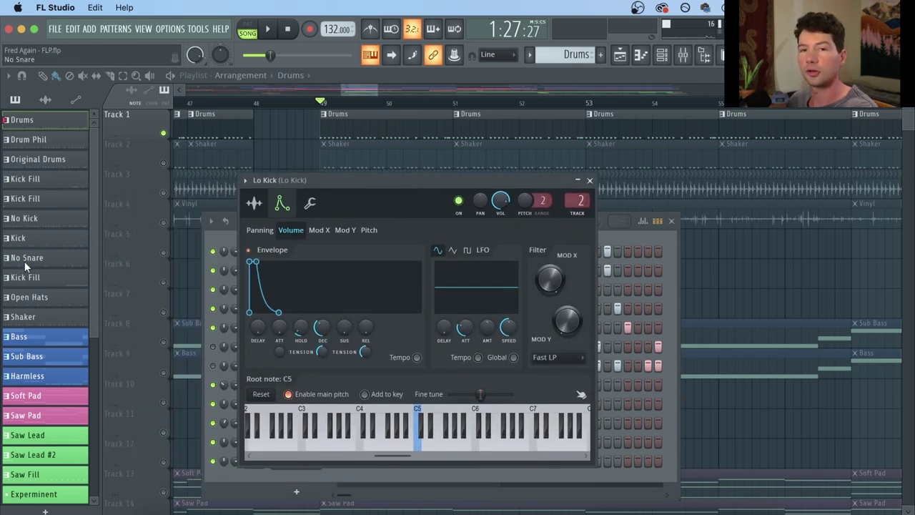
left_click(254, 203)
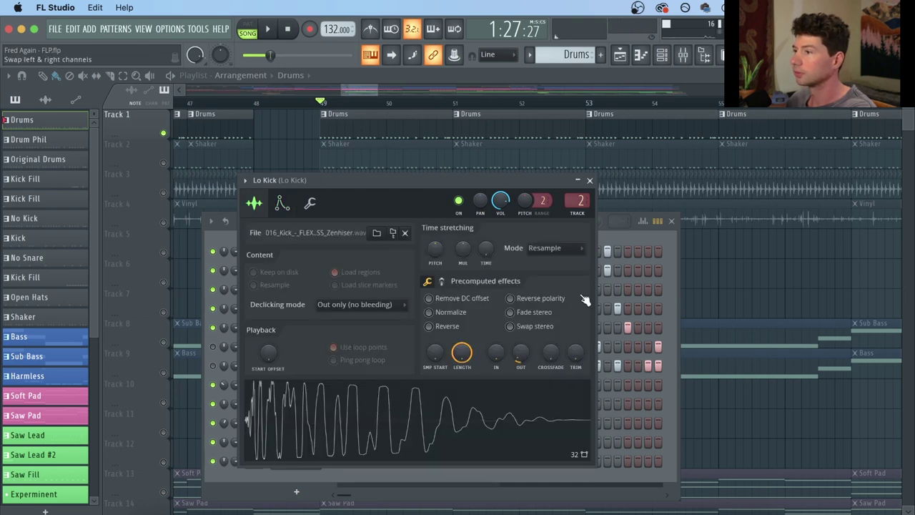
left_click(620, 244)
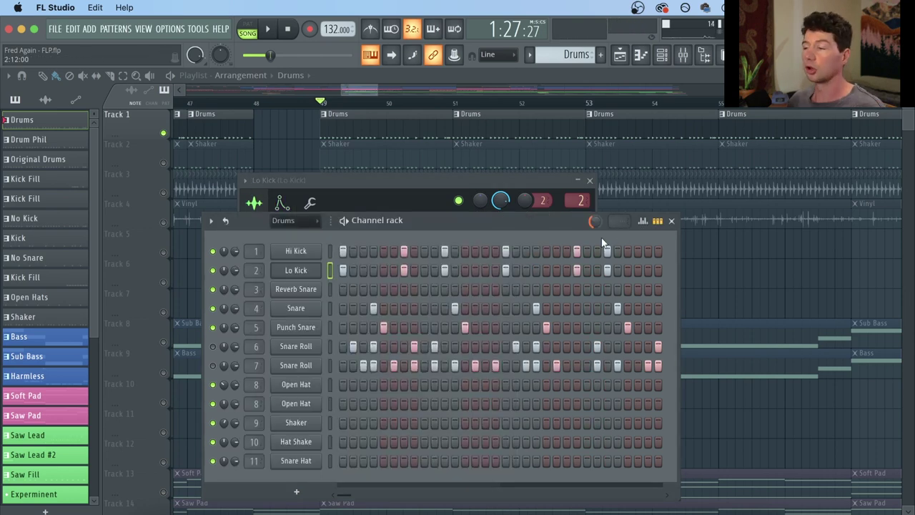
Inspect the Snare channel's sample waveform and preview its sound.
left_click(289, 308)
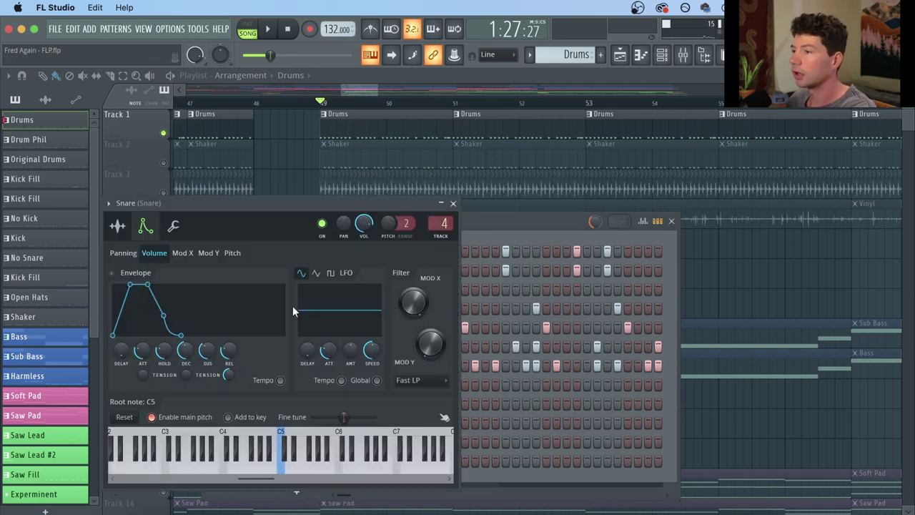
left_click_drag(303, 204, 478, 189)
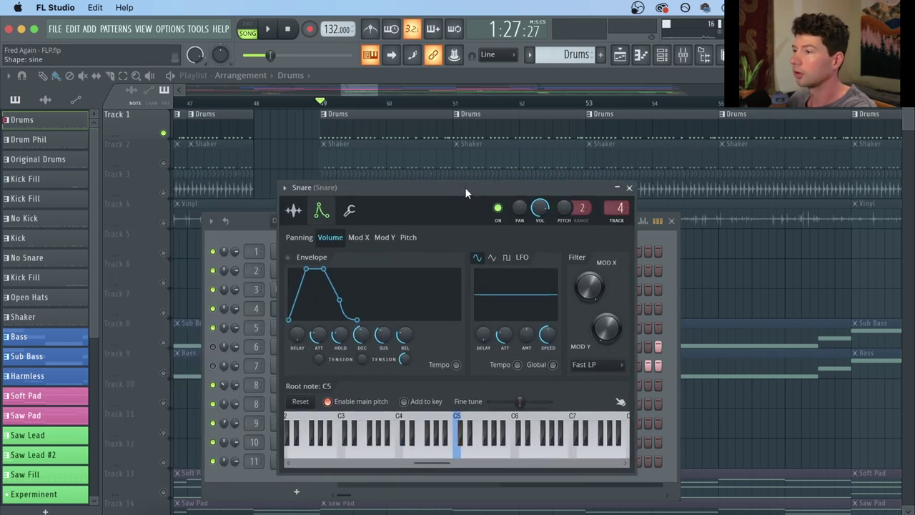
left_click(294, 211)
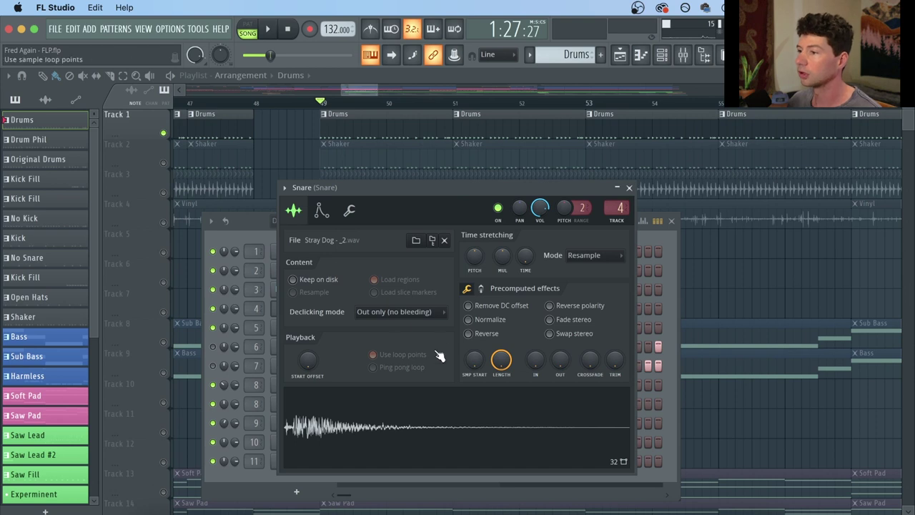
left_click(468, 425)
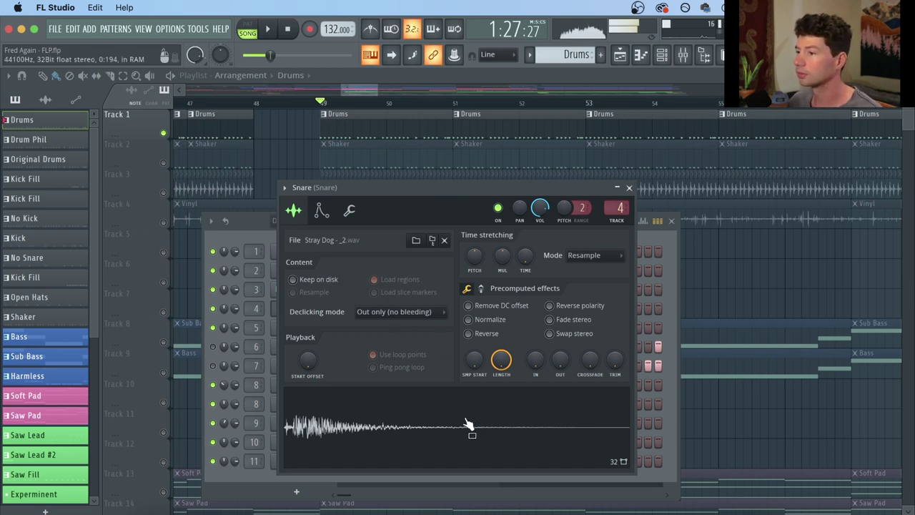
left_click(668, 277)
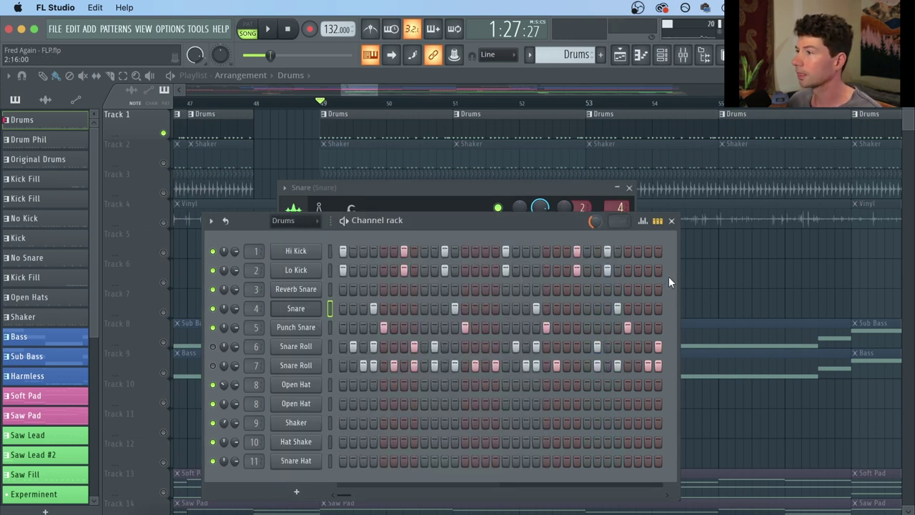
Preview the Punch Snare channel's sample and bring the channel rack back to the front.
left_click(307, 327)
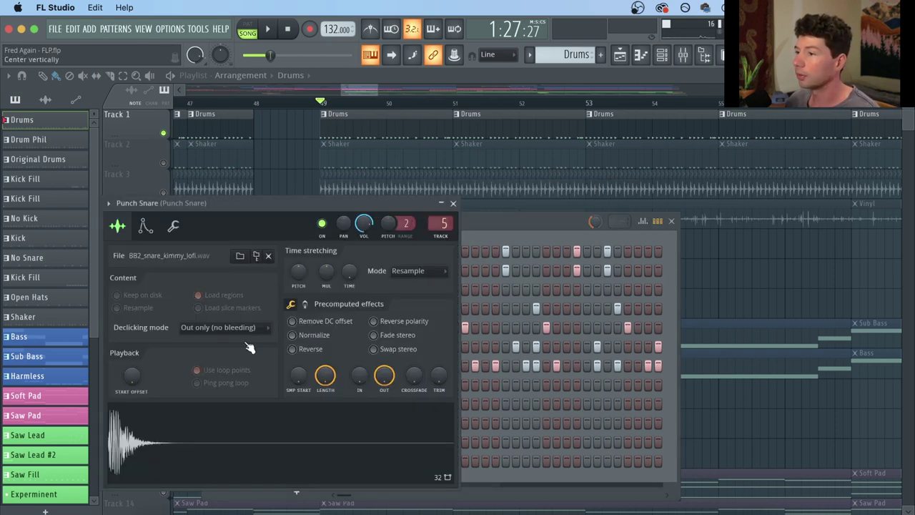
left_click(225, 451)
left_click(487, 224)
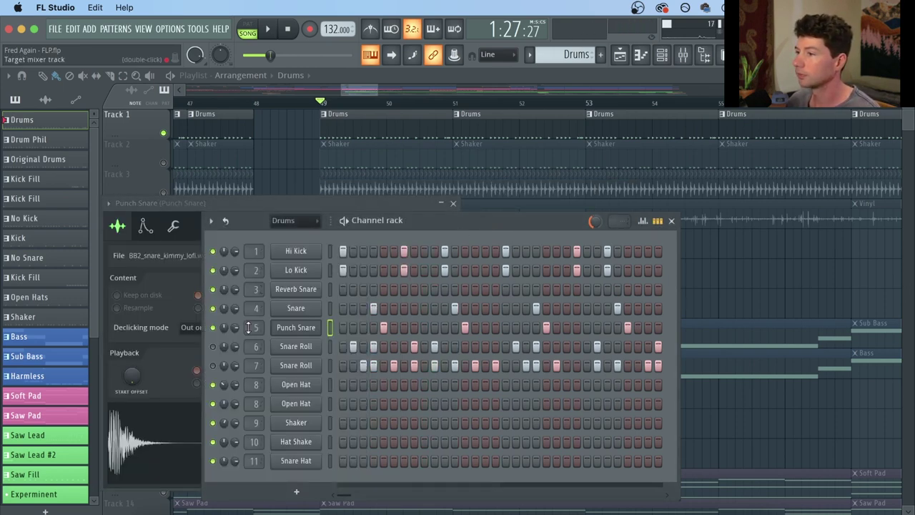
Isolate the two Snare Roll channels and audition them from bar 49.
right_click(213, 347)
left_click(236, 308)
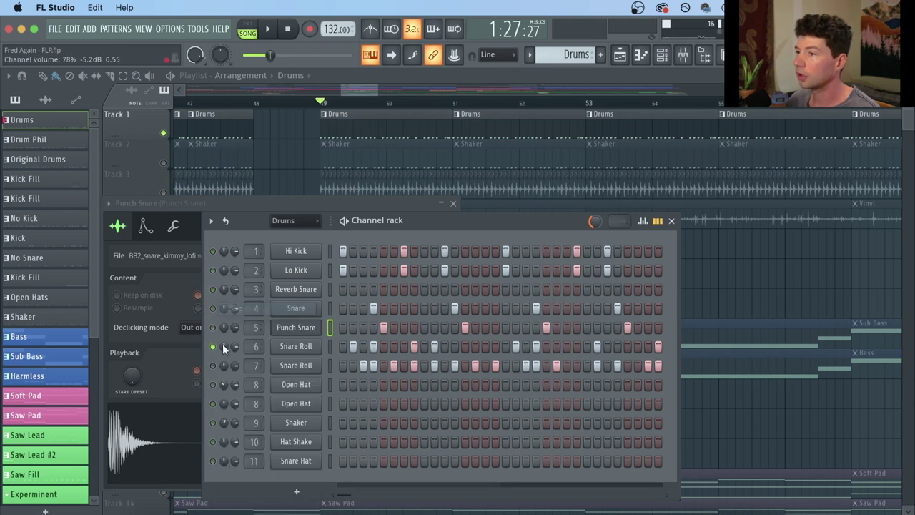
left_click(213, 365)
key("space")
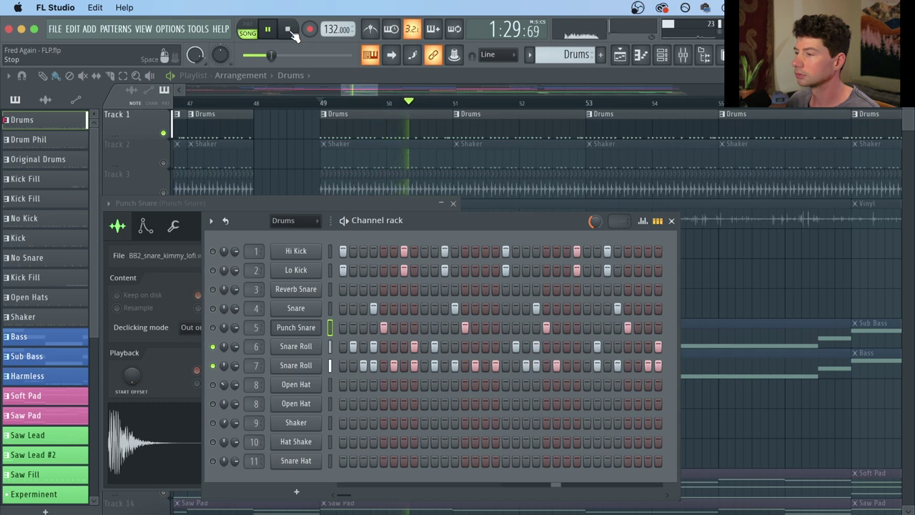
left_click(289, 30)
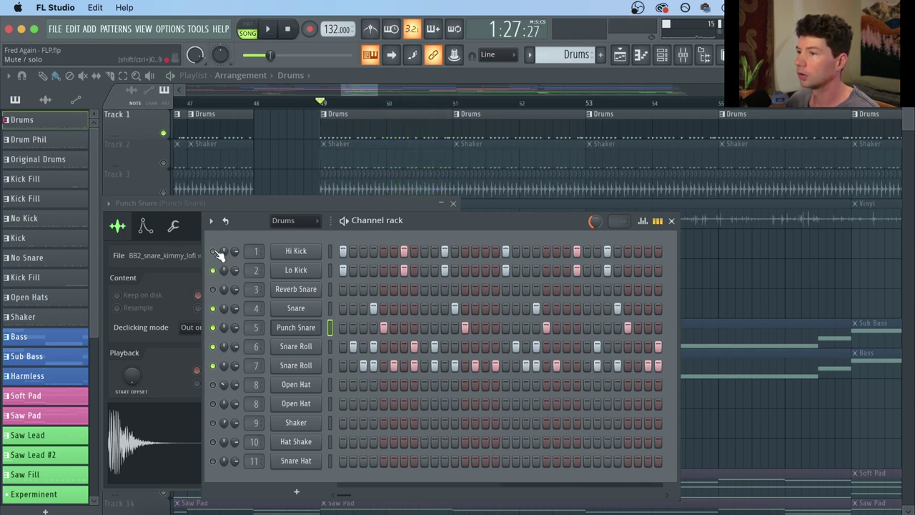
Audition the snare rolls together with the kick and snare channels, and re-enable every channel in the rack.
key("space")
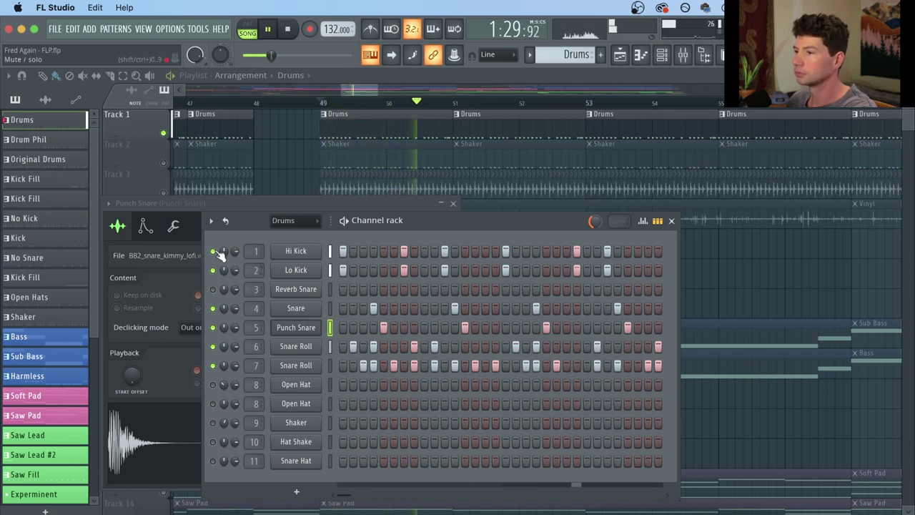
key("space")
right_click(216, 255)
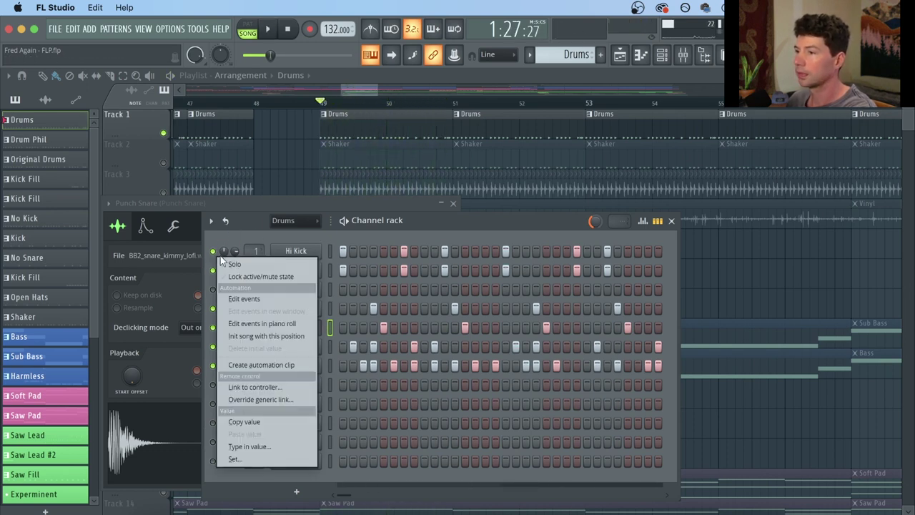
left_click(223, 262)
right_click(214, 255)
key("Escape")
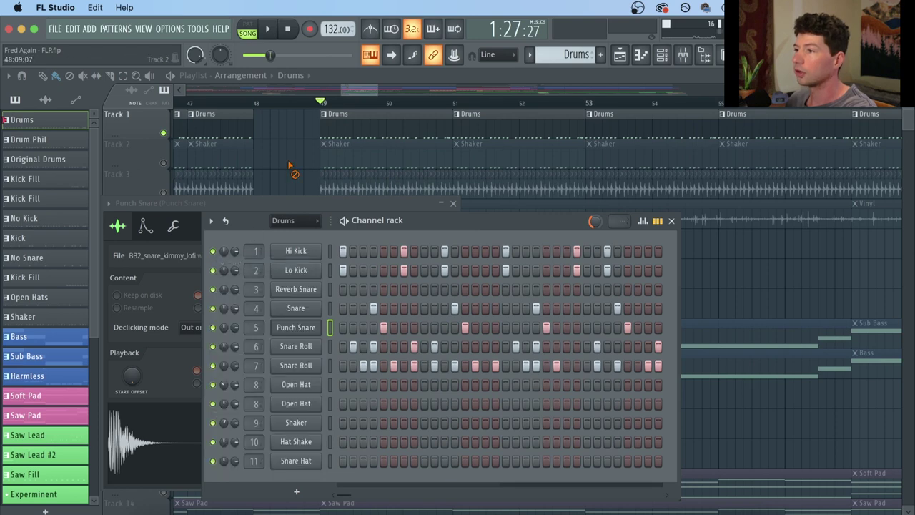
Solo Track 3 in the playlist and preview its Shaker Loop sample in the channel settings.
key("F6")
right_click(166, 193)
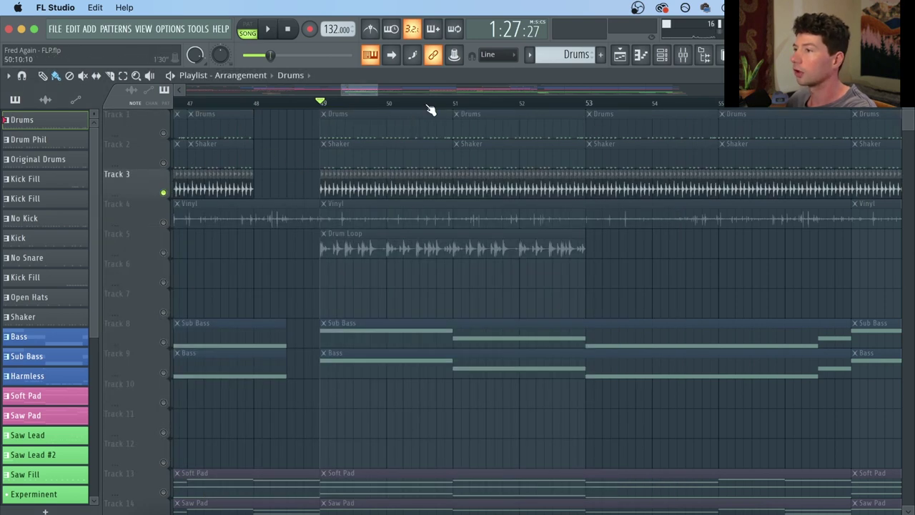
scroll(428, 106, "up", 2)
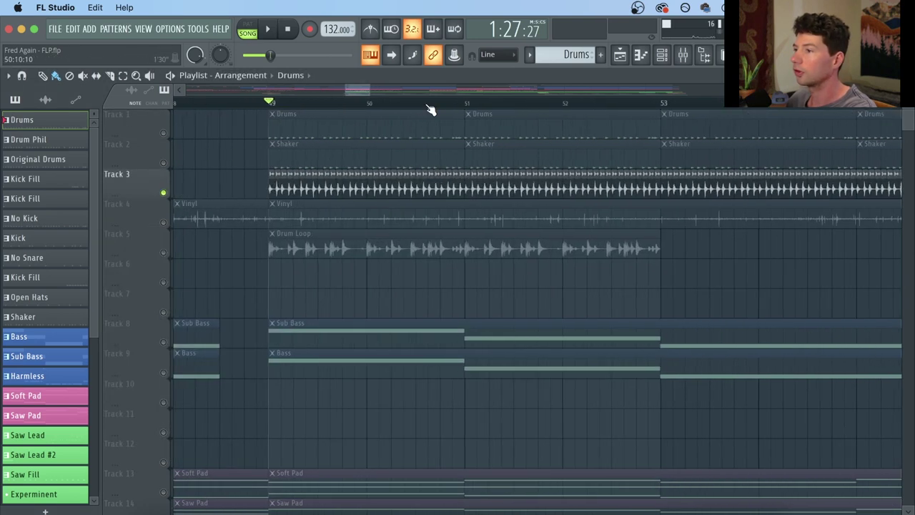
double_click(272, 187)
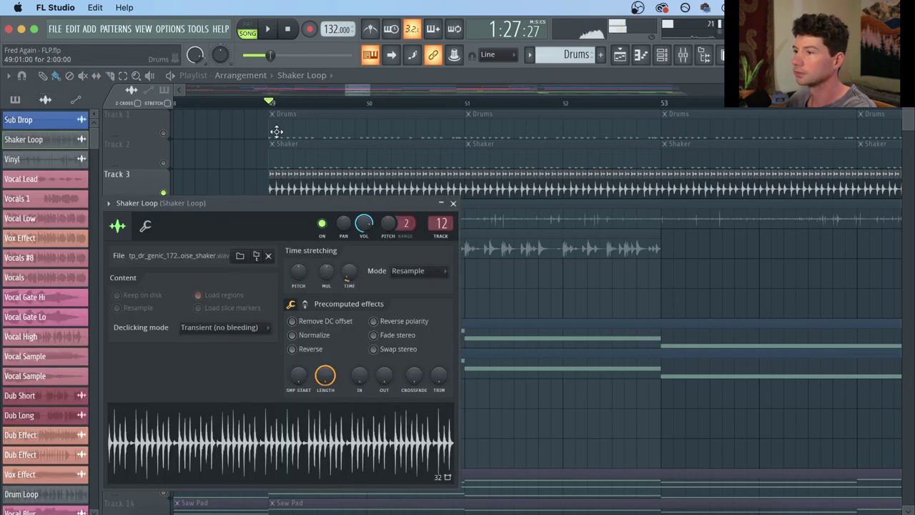
left_click(289, 31)
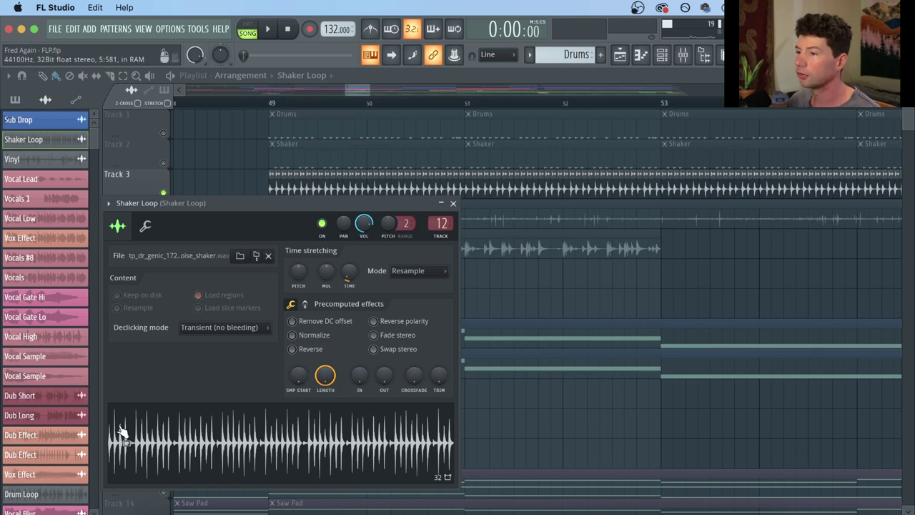
Examine the sliced Shaker Loop clips at bar 49 and check the main swing amount in the channel rack.
key("Escape")
scroll(298, 106, "up", 4)
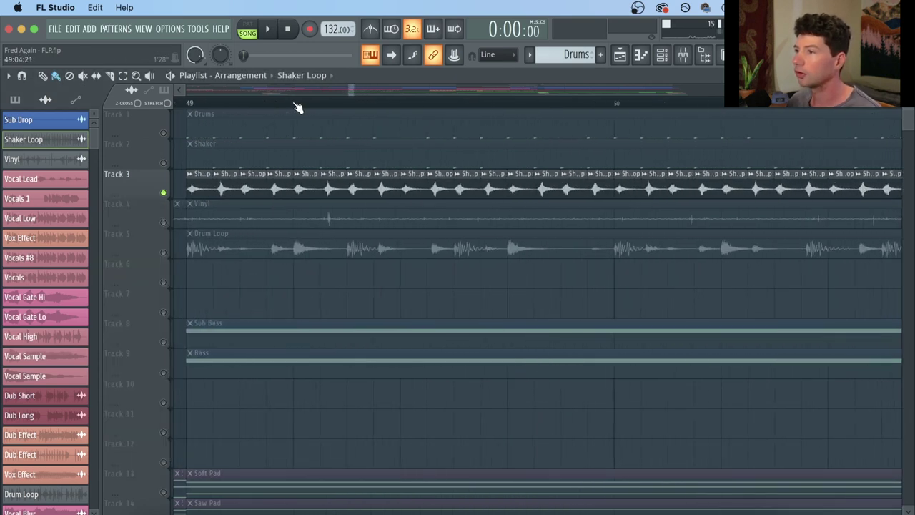
scroll(195, 105, "up", 3)
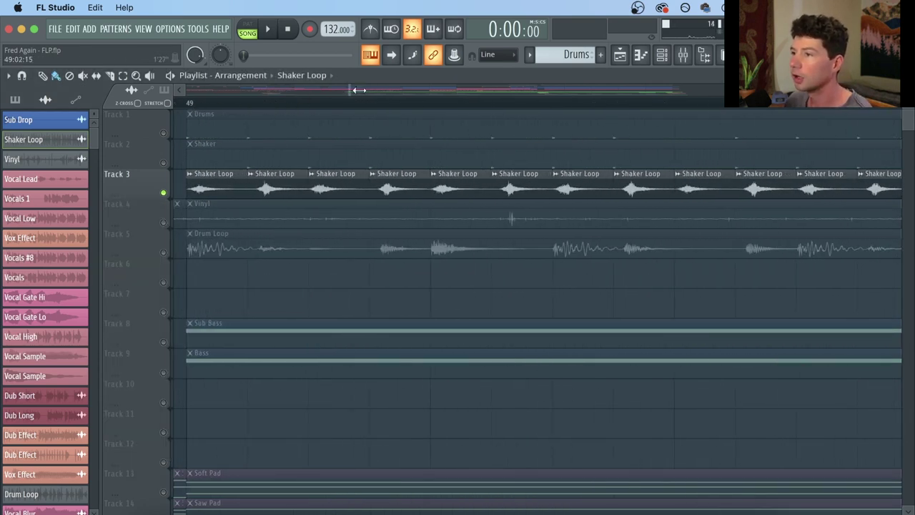
left_click(641, 56)
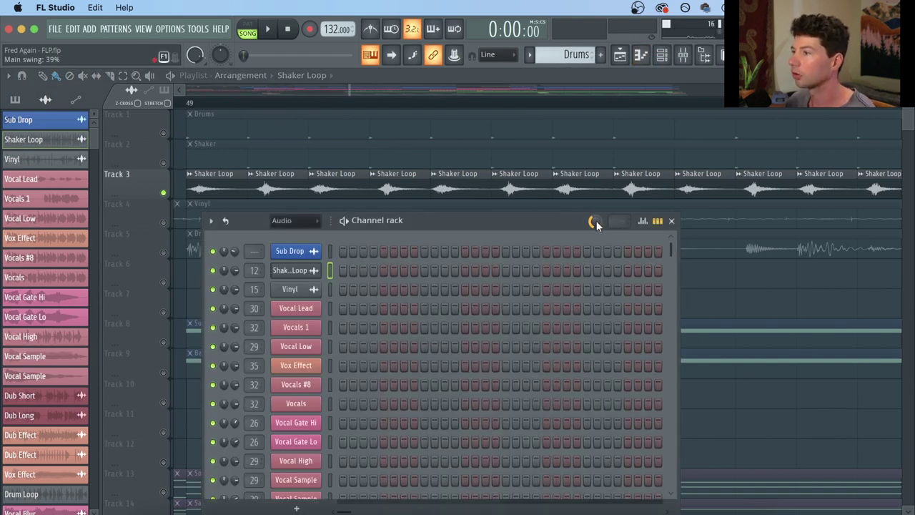
left_click(671, 221)
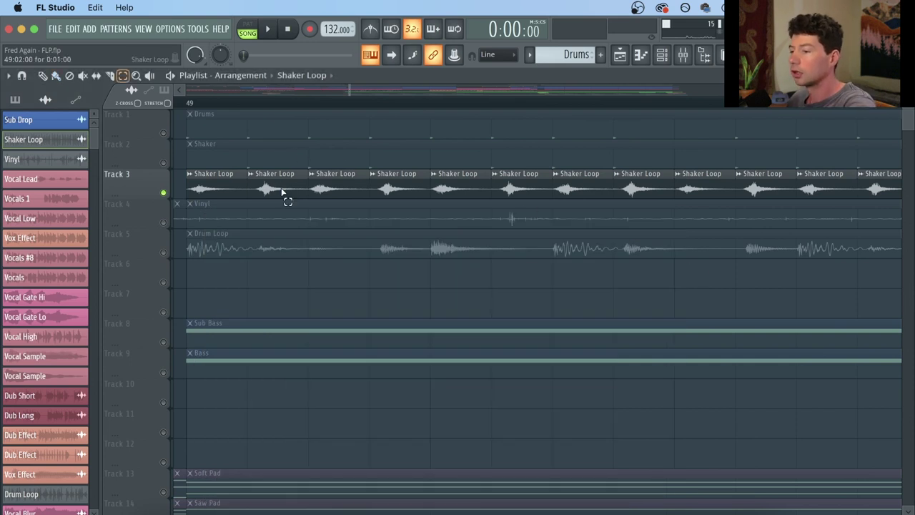
Select every second Shaker Loop clip among the first eight on Track 3 and briefly play the track.
left_click(281, 190)
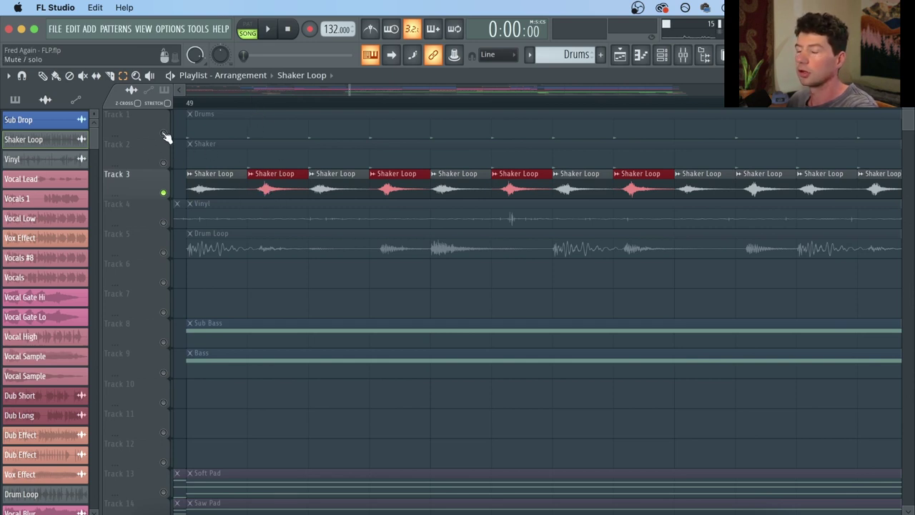
key("space")
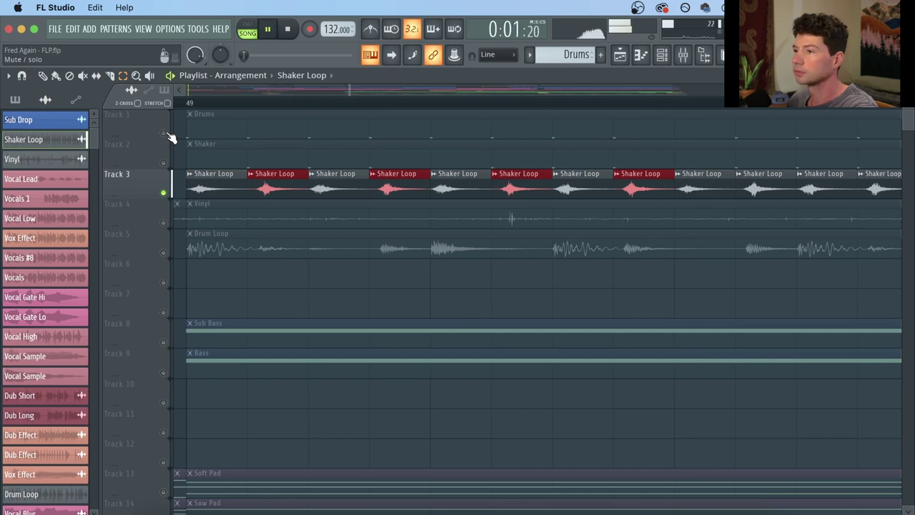
key("space")
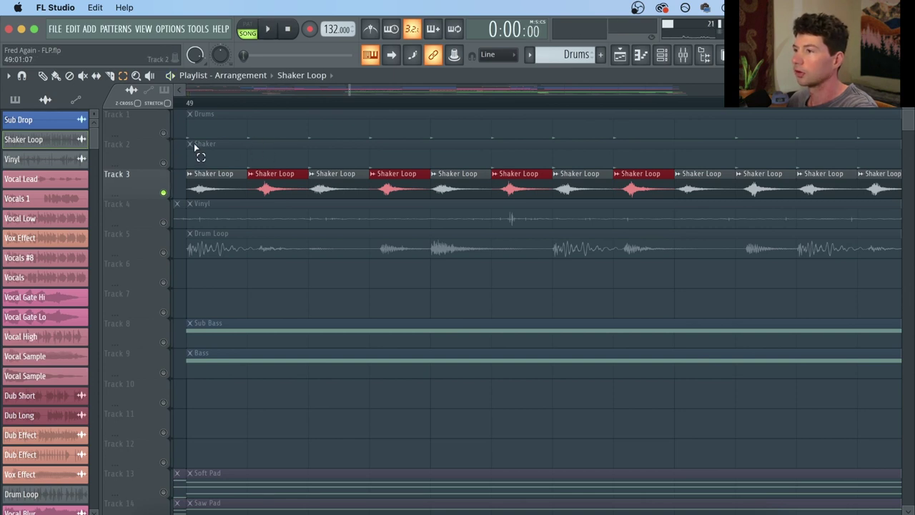
Clear the clip selection and audition the soloed Shaker Loop clips on Track 3 from bar 49.
left_click(163, 193, "ctrl")
left_click(163, 193, "ctrl")
left_click(269, 30)
key("space")
left_click(190, 104, "ctrl")
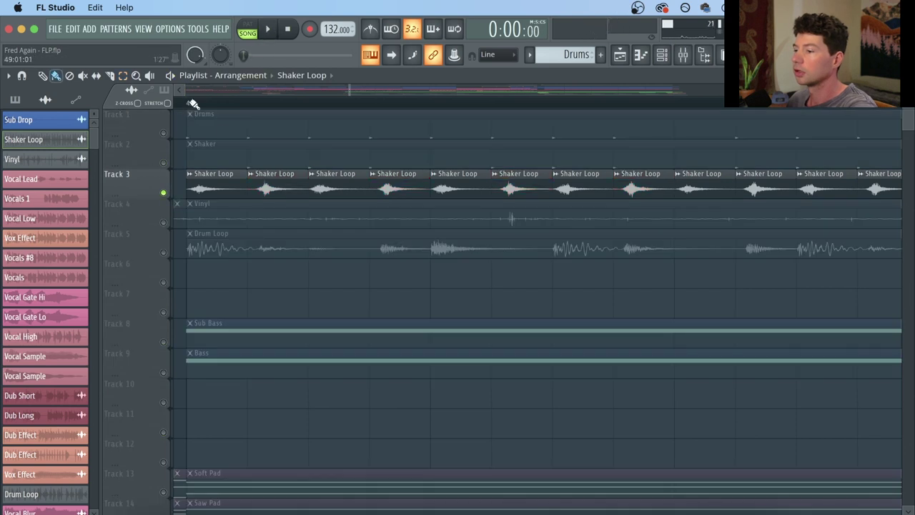
left_click(193, 103)
key("space")
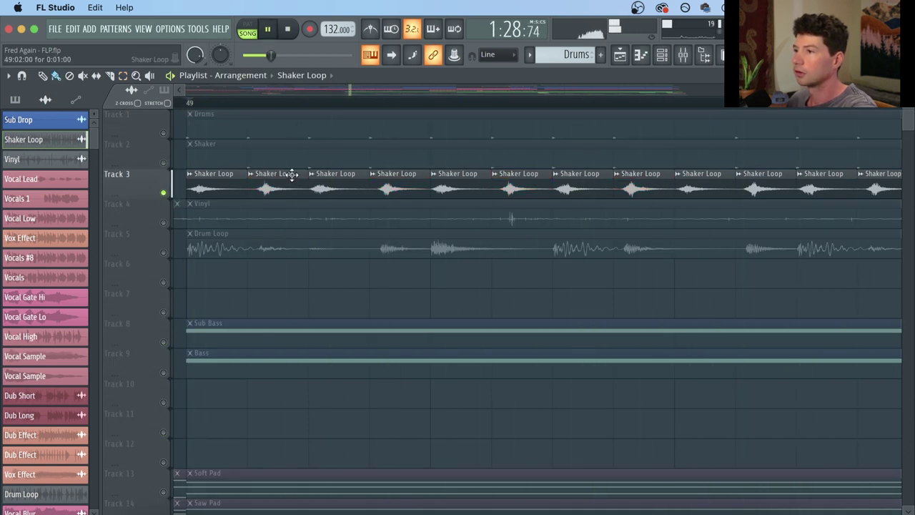
key("space")
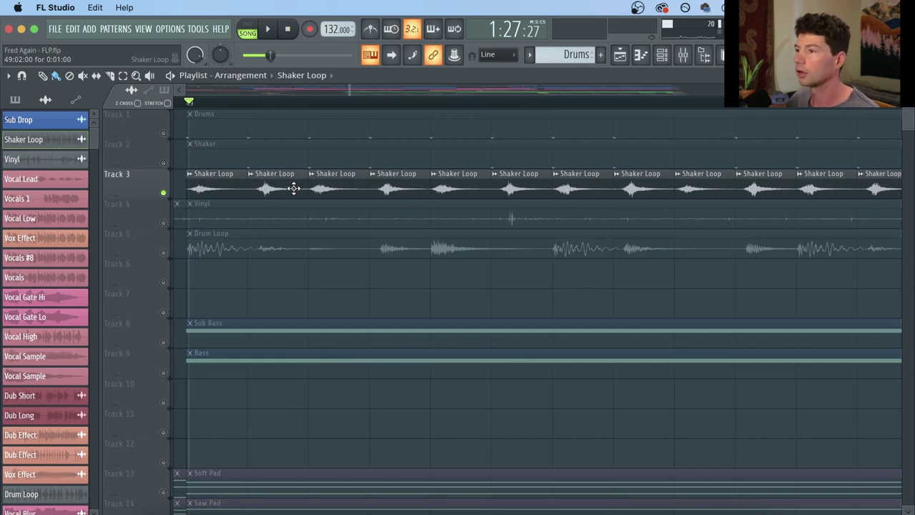
Preview the full Shaker Loop sample in its channel settings, stop playback and close the settings.
double_click(294, 188)
left_click_drag(298, 210, 345, 194)
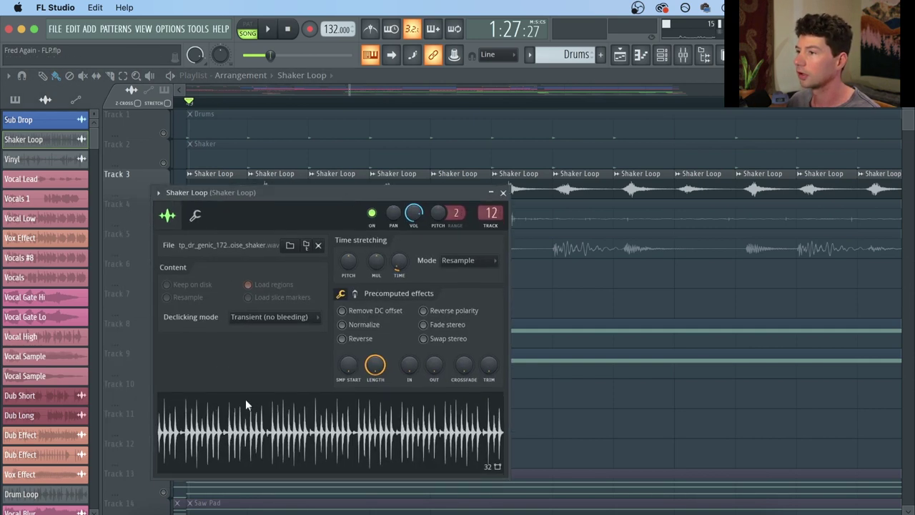
left_click(266, 421)
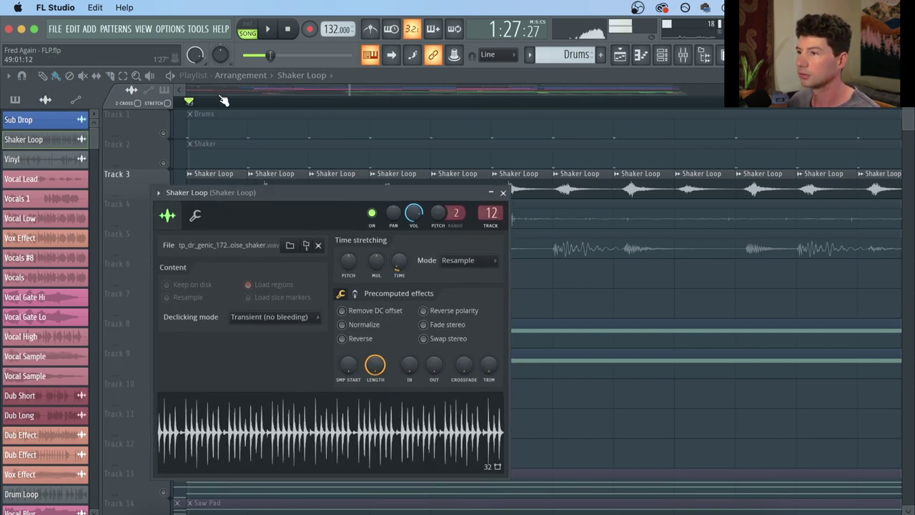
left_click(290, 31)
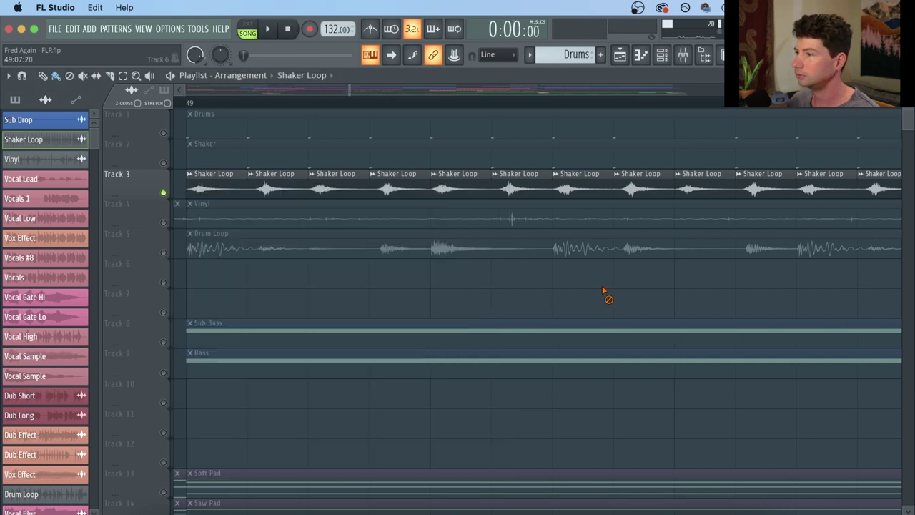
key("Escape")
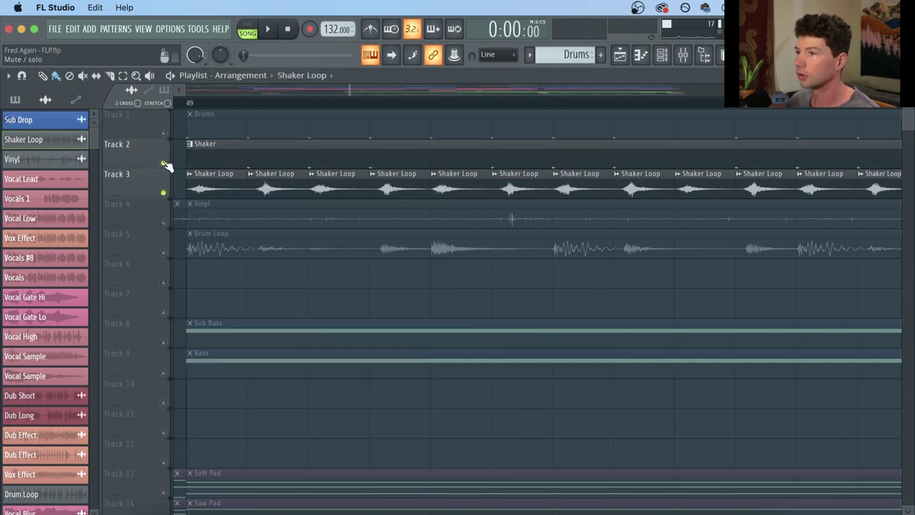
Solo Track 2 and audition the Shaker pattern from bar 49.
left_click(192, 104)
key("space")
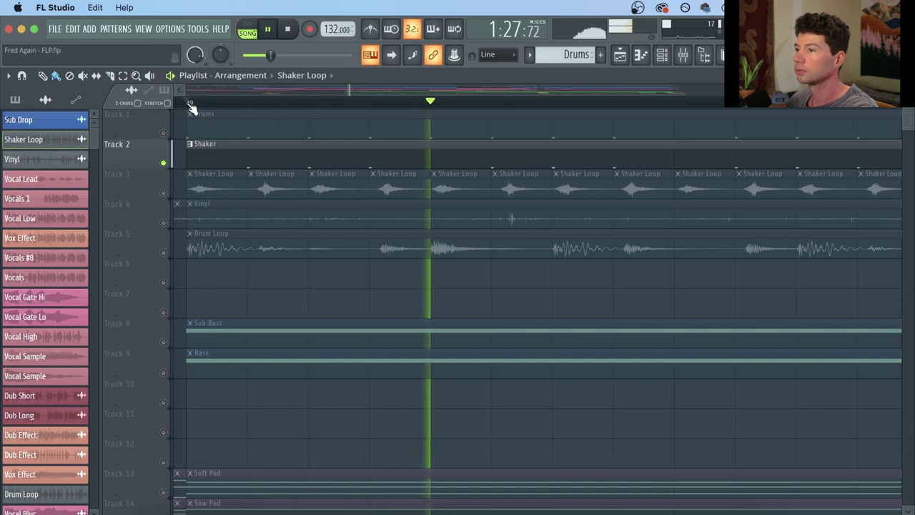
key("space")
Show the Shaker pattern in the channel rack and mute the Shaker, Hat Shake and Snare Hat channels.
left_click(497, 165)
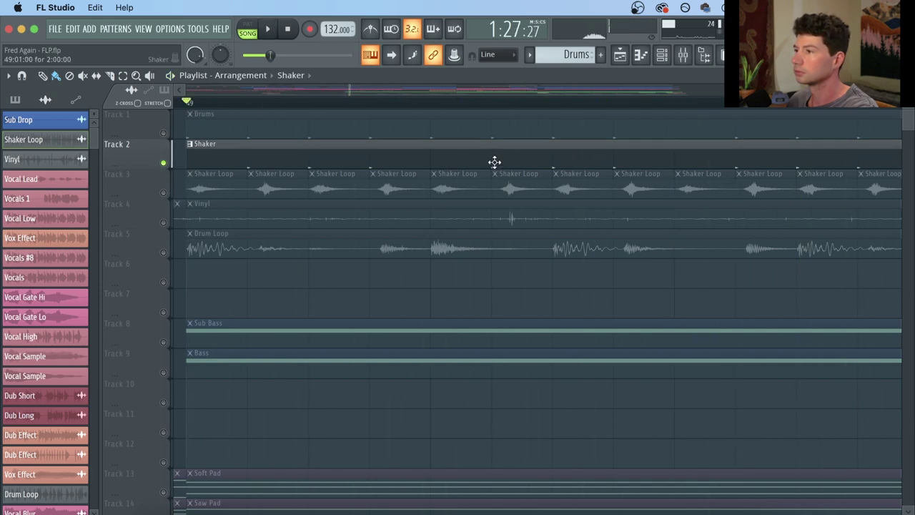
left_click(662, 58)
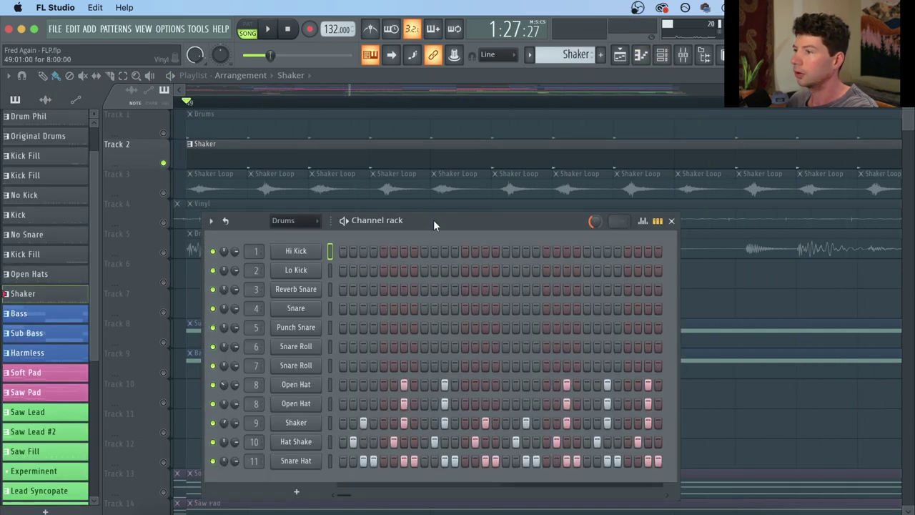
left_click_drag(433, 219, 425, 119)
left_click(204, 321)
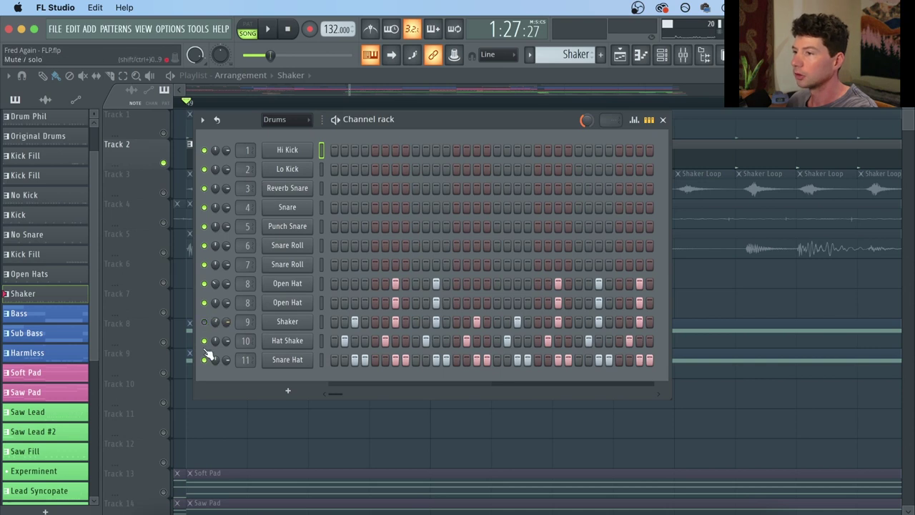
Preview the samples of both Open Hat channels in their channel settings.
left_click(275, 283)
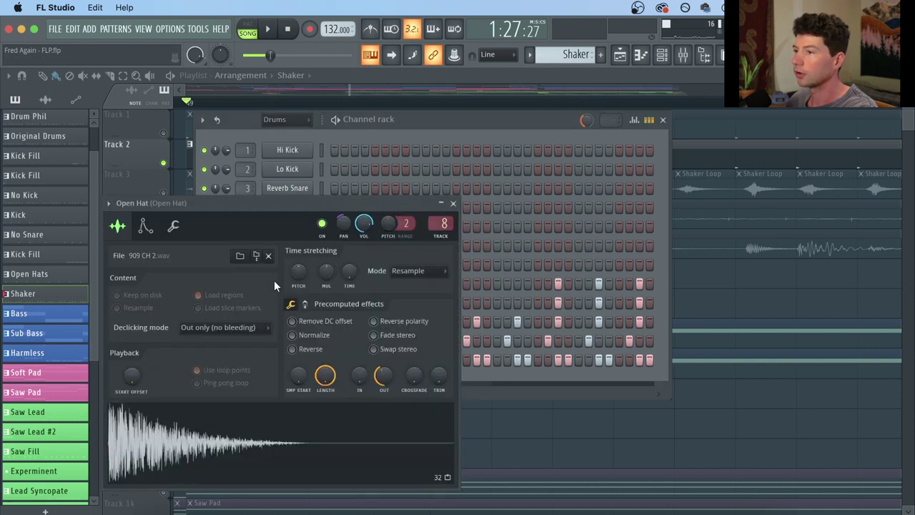
left_click(258, 439)
left_click(428, 129)
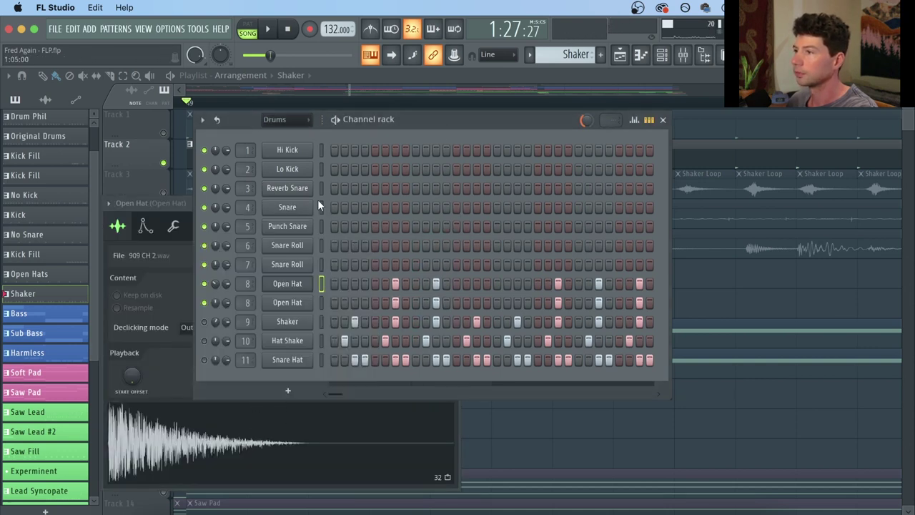
left_click(292, 304)
left_click(285, 468)
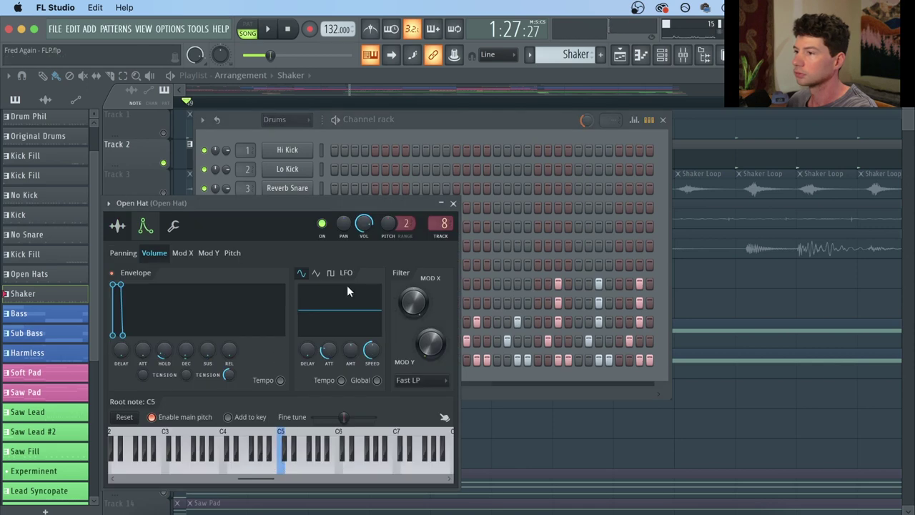
left_click(415, 120)
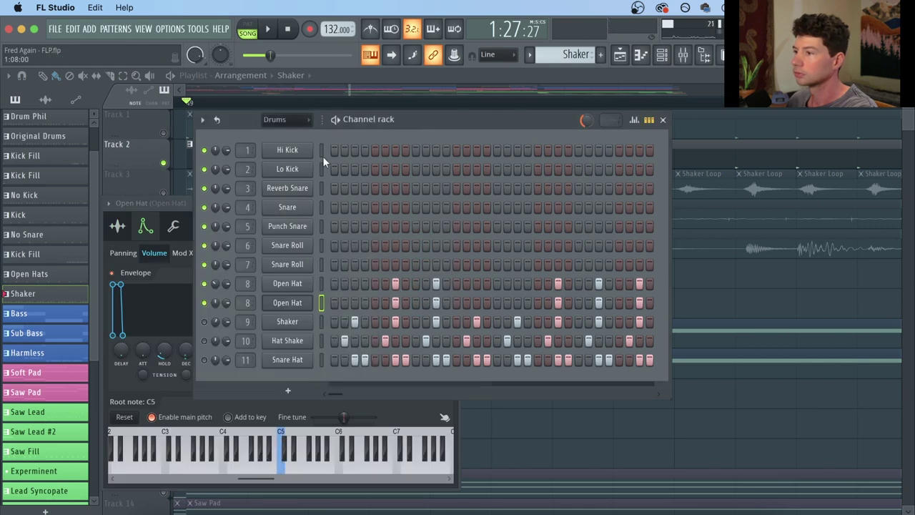
Solo the Snare Hat channel, preview its 808 Snare sample and inspect its volume envelope.
right_click(204, 361)
left_click(226, 308)
left_click(284, 360)
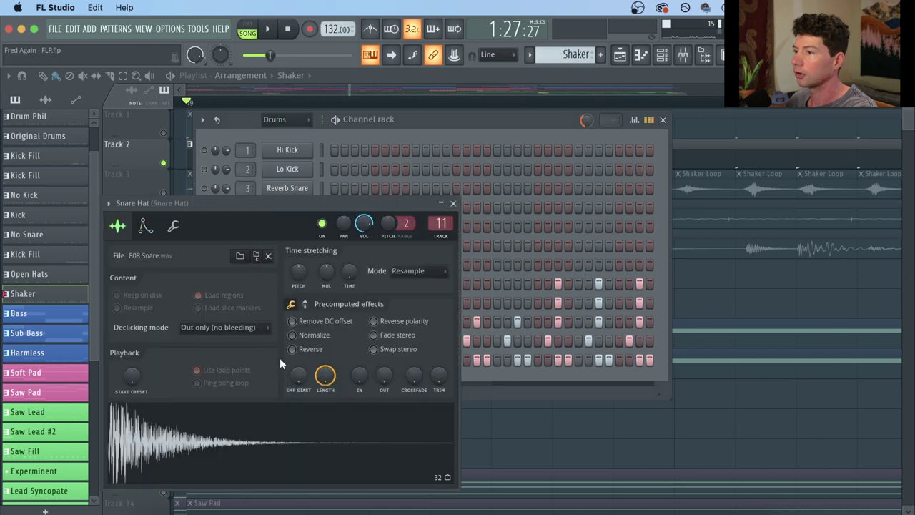
left_click(267, 435)
left_click(146, 227)
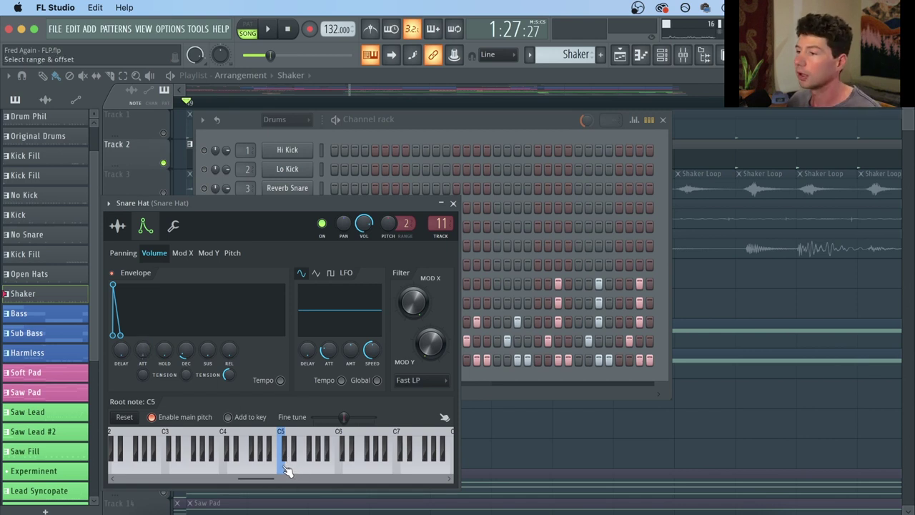
left_click(448, 125)
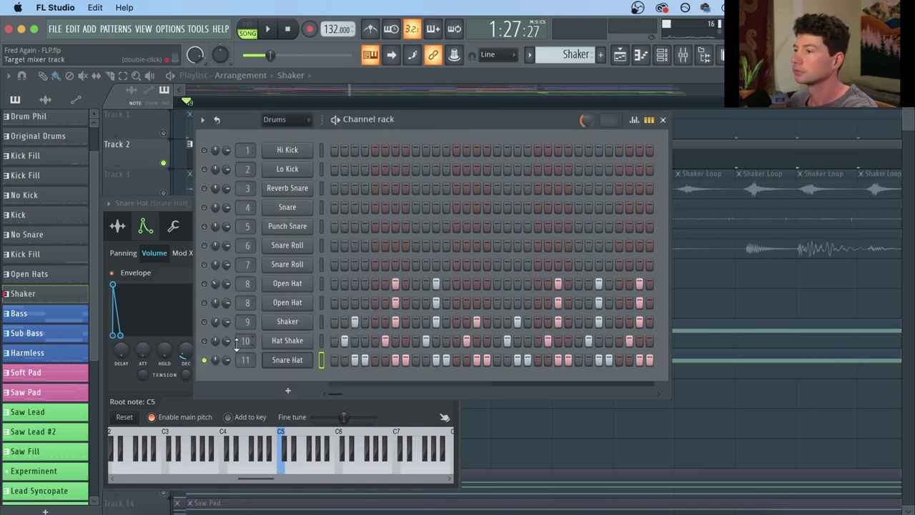
Preview the Hat Shake and Shaker channel samples in their channel settings.
left_click(282, 342)
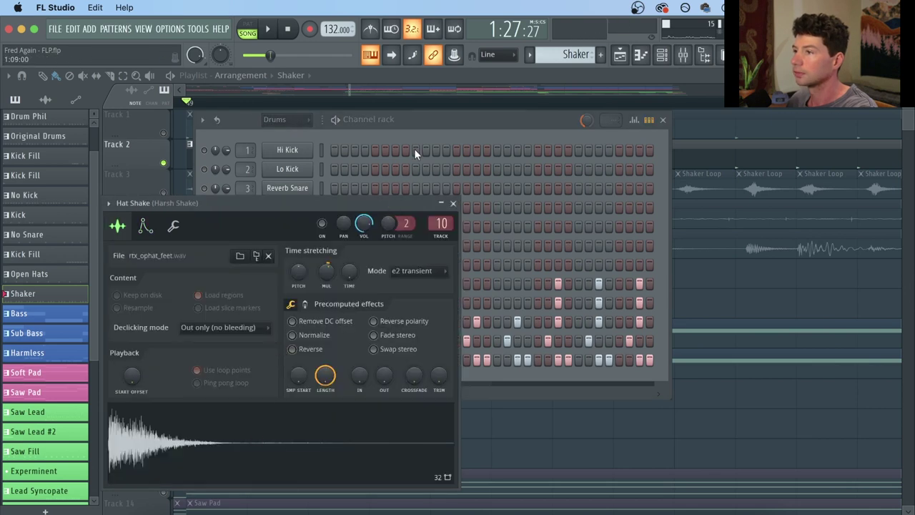
left_click(379, 205)
left_click(288, 323)
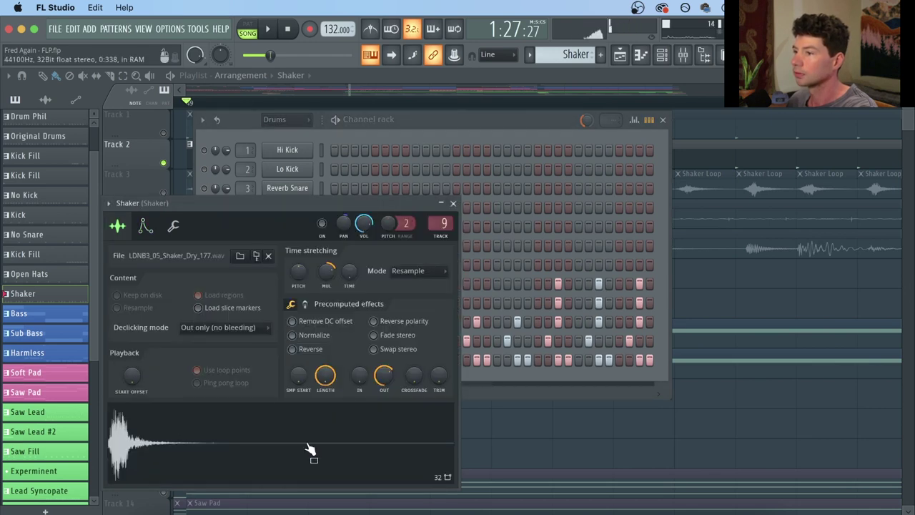
left_click(483, 119)
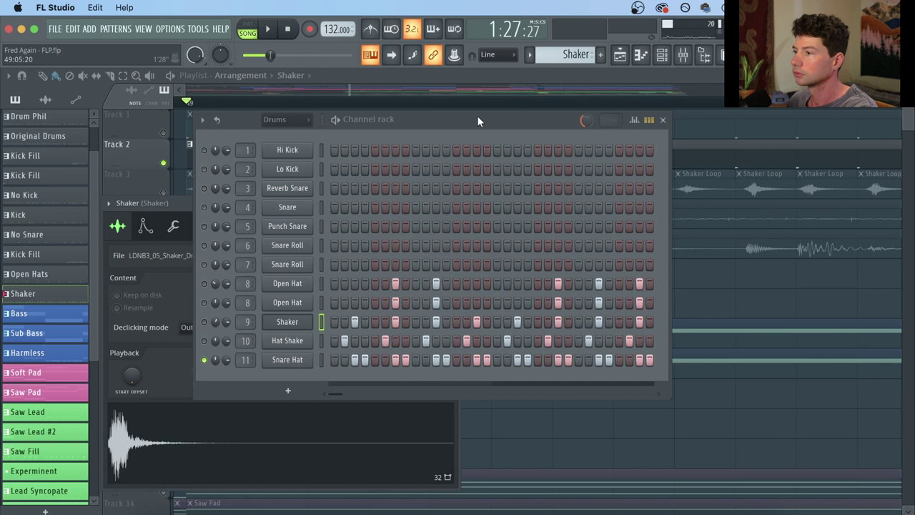
Re-enable every channel in the rack, close it and audition the full Shaker pattern from bar 49.
right_click(207, 362)
left_click(233, 308)
key("space")
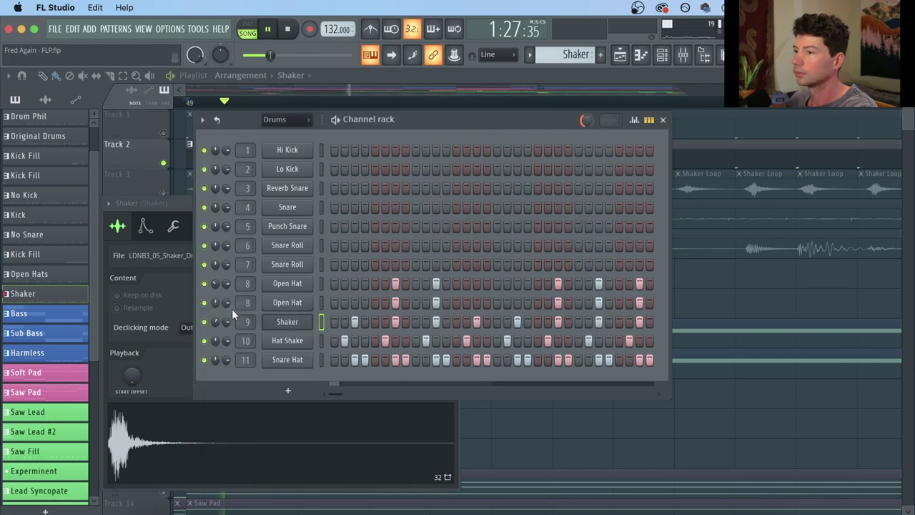
key("F12")
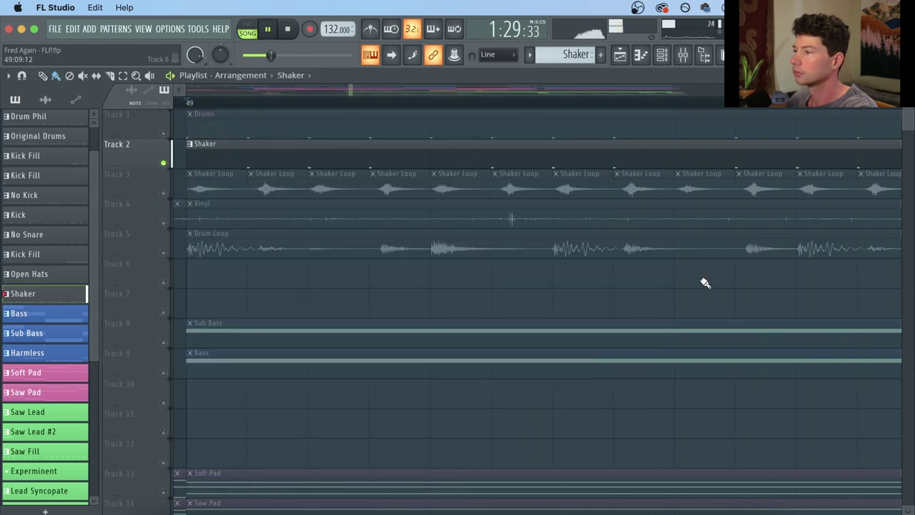
key("space")
Unmute Track 3 and audition the Shaker Loop clips together with the Shaker pattern.
left_click(164, 192)
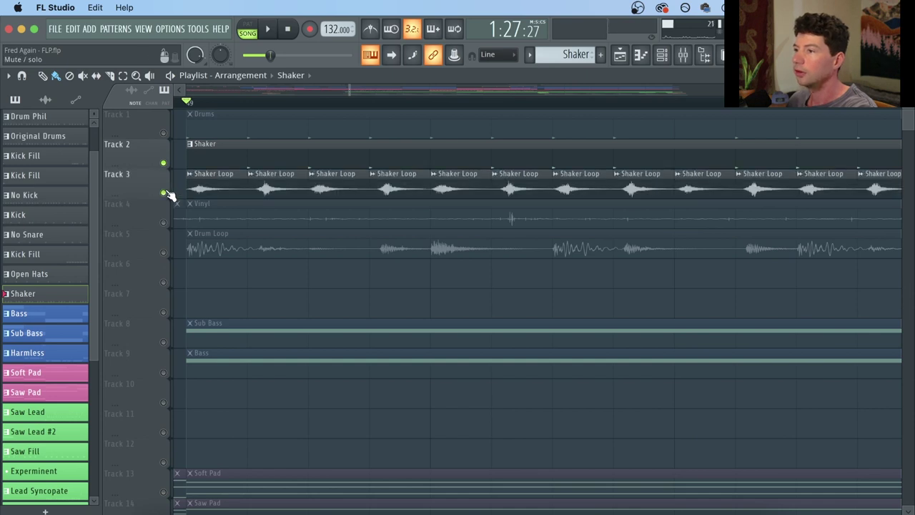
key("space")
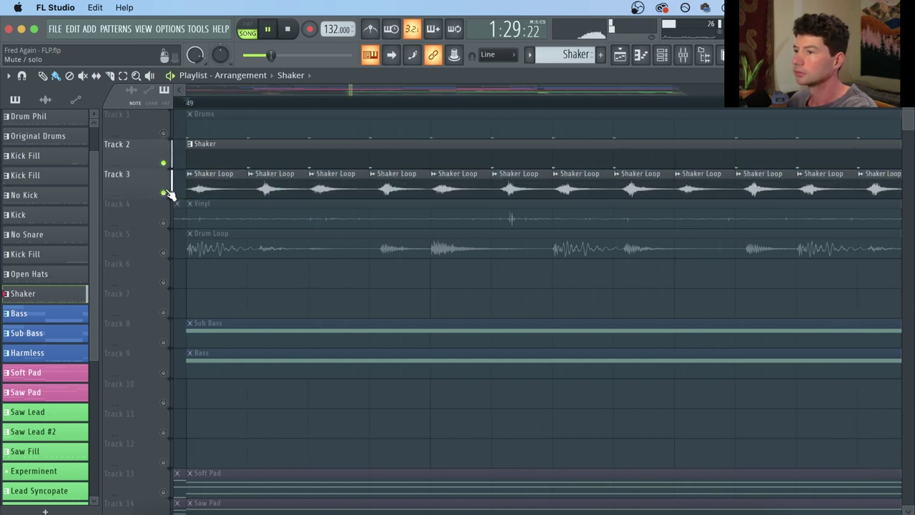
key("space")
Unmute Track 1 and audition the Drums pattern together with both shaker tracks.
left_click(163, 133)
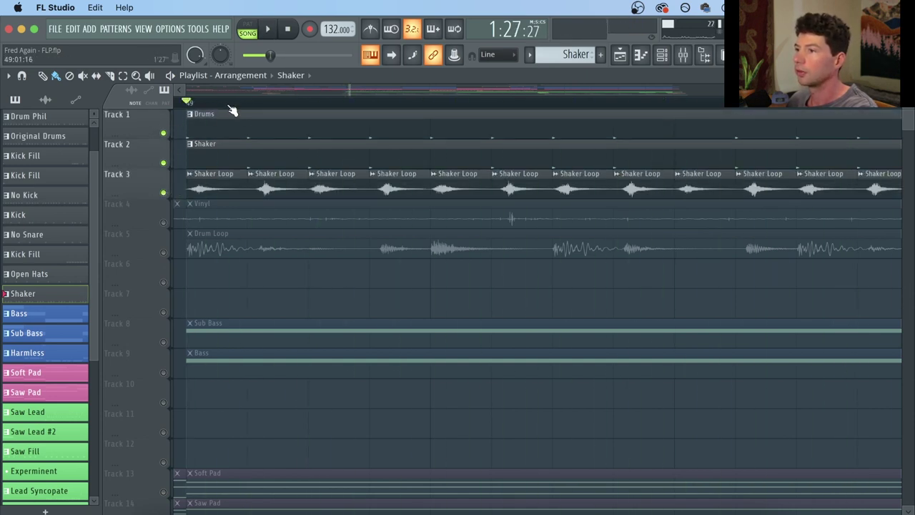
key("space")
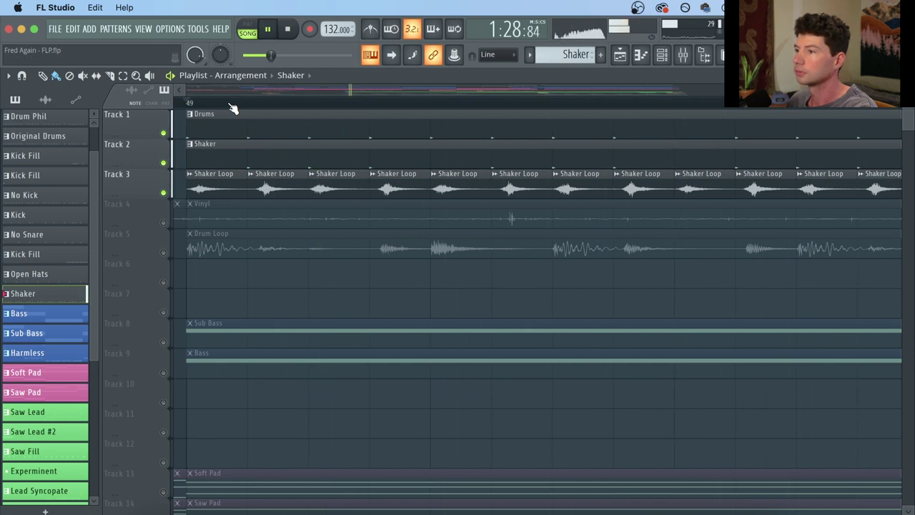
scroll(233, 107, "down", 3)
key("space")
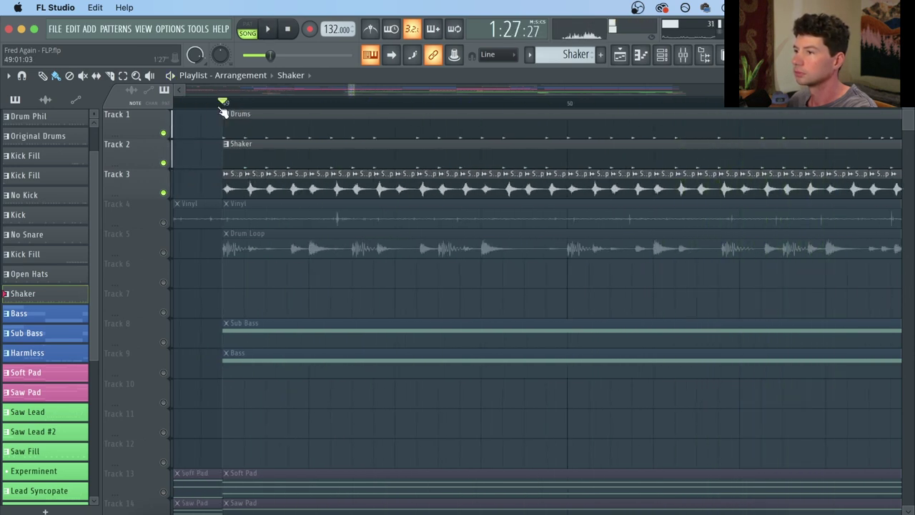
Solo Track 4 and audition the Vinyl clip from bar 49.
right_click(163, 222)
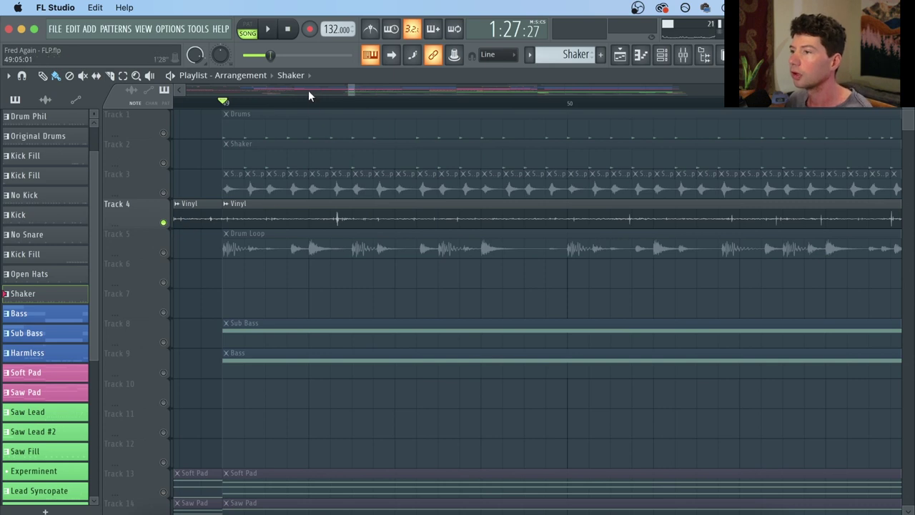
scroll(312, 105, "up", 2)
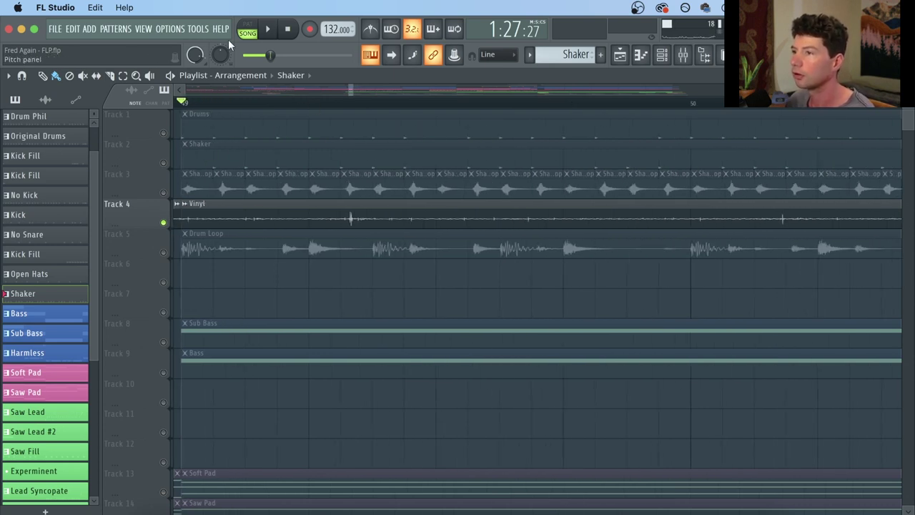
left_click(277, 35)
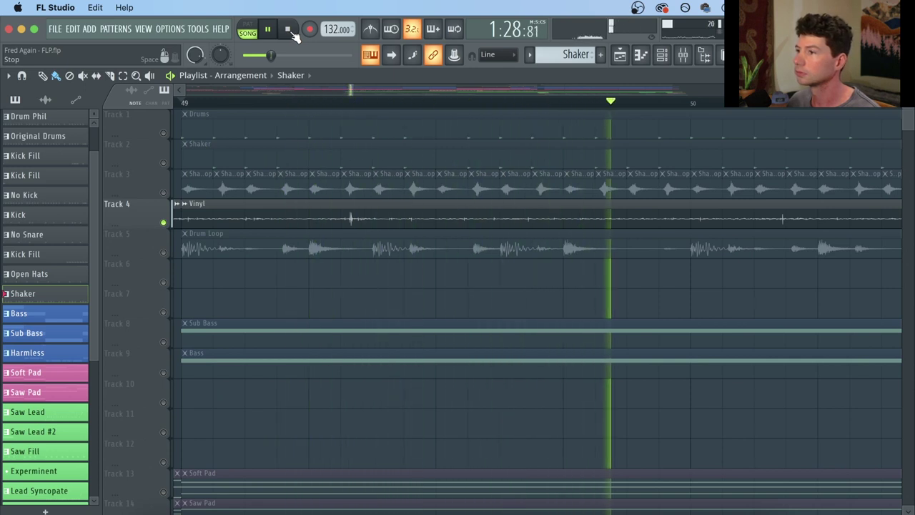
left_click(291, 31)
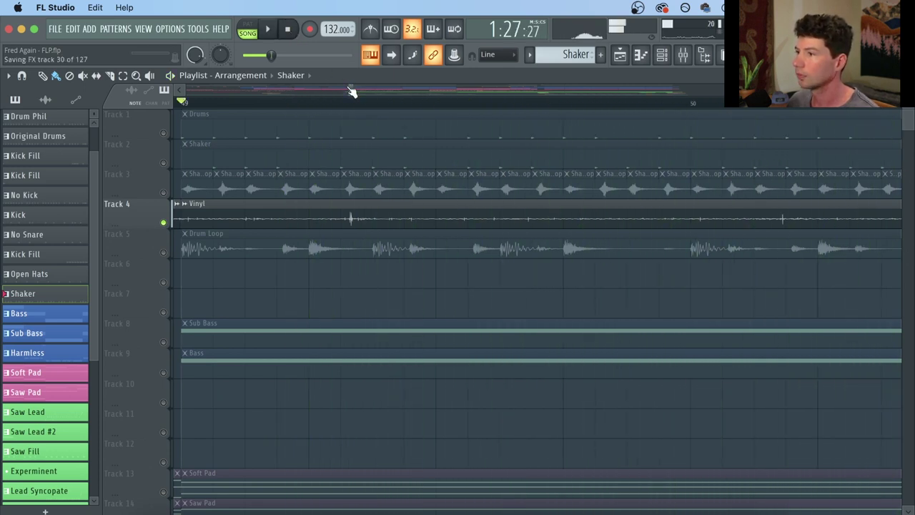
Unmute Tracks 3, 2 and 1 so the Shaker Loop, Shaker and Drums layers sound together with the Vinyl track.
scroll(375, 103, "down", 3)
left_click_drag(354, 90, 357, 89)
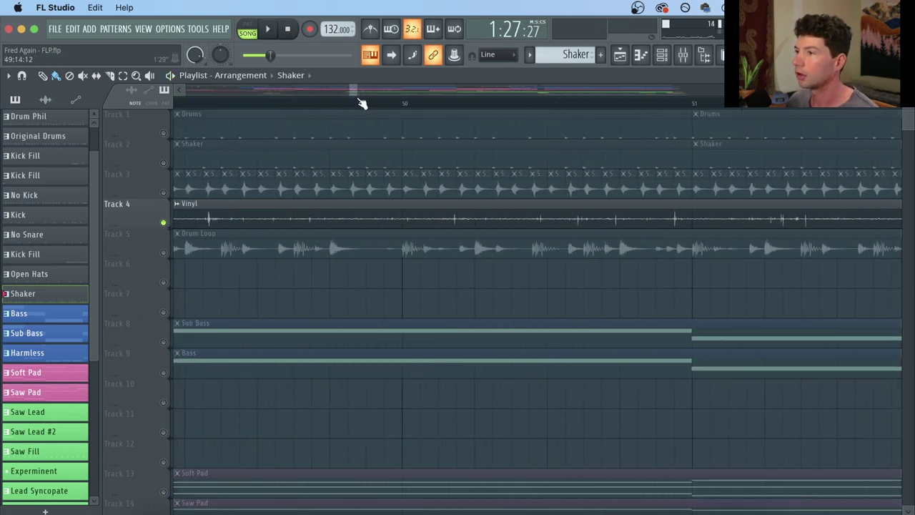
scroll(362, 104, "down", 3)
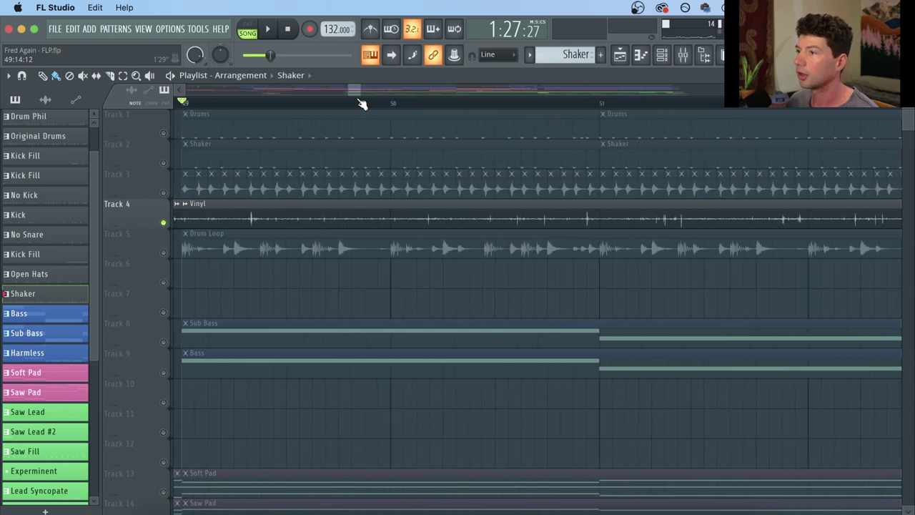
left_click(164, 193)
left_click(164, 163)
left_click(163, 133)
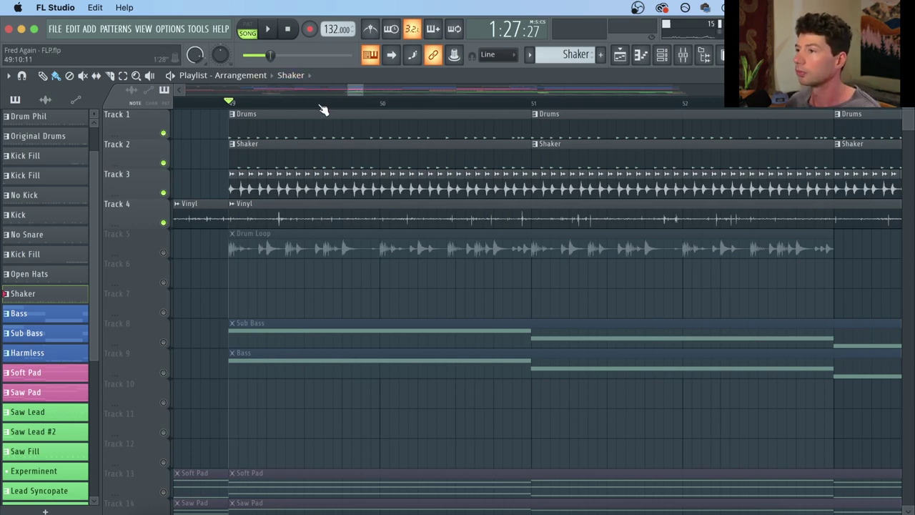
scroll(323, 109, "down", 2)
scroll(329, 109, "down", 1)
scroll(329, 109, "up", 2)
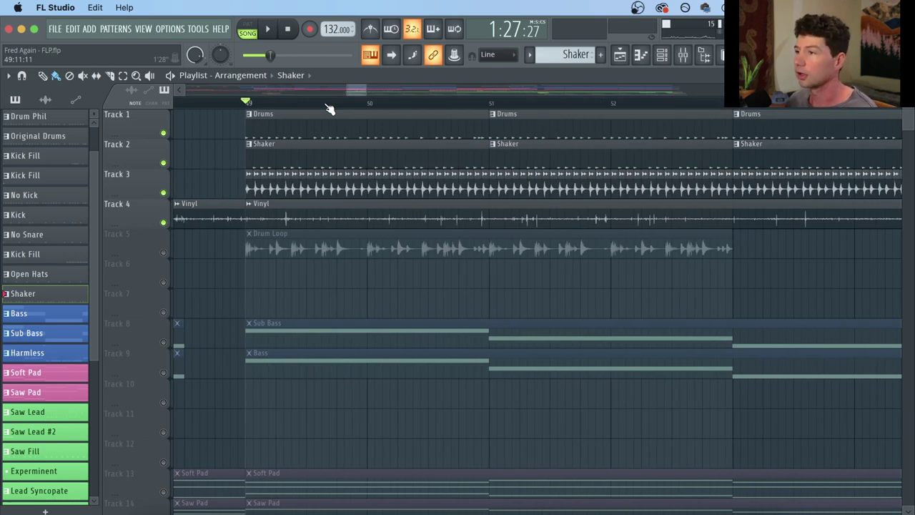
scroll(329, 109, "down", 2)
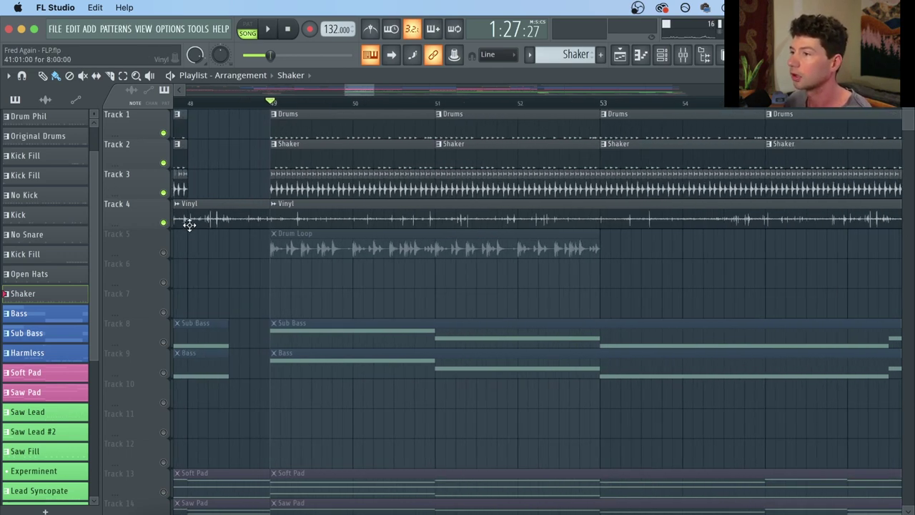
Solo Track 5 and audition the Drum Loop clip from bar 49.
right_click(166, 252)
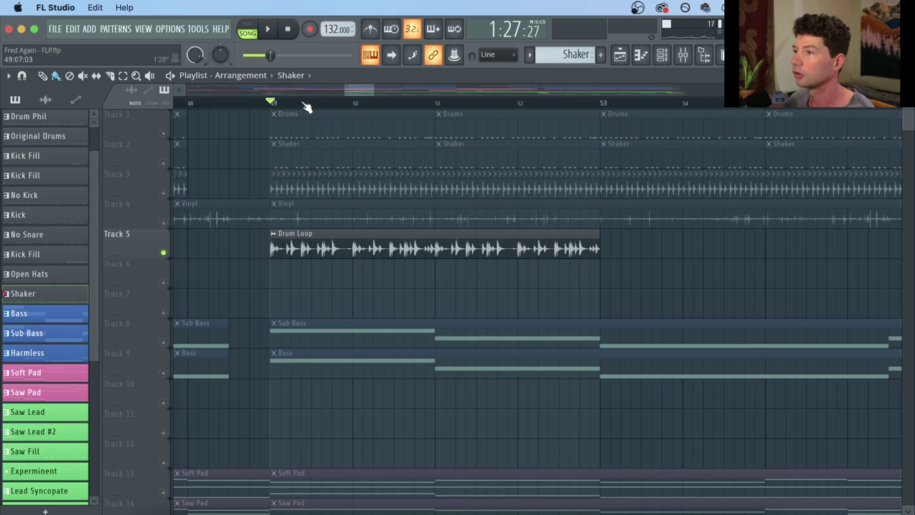
scroll(306, 107, "down", 15)
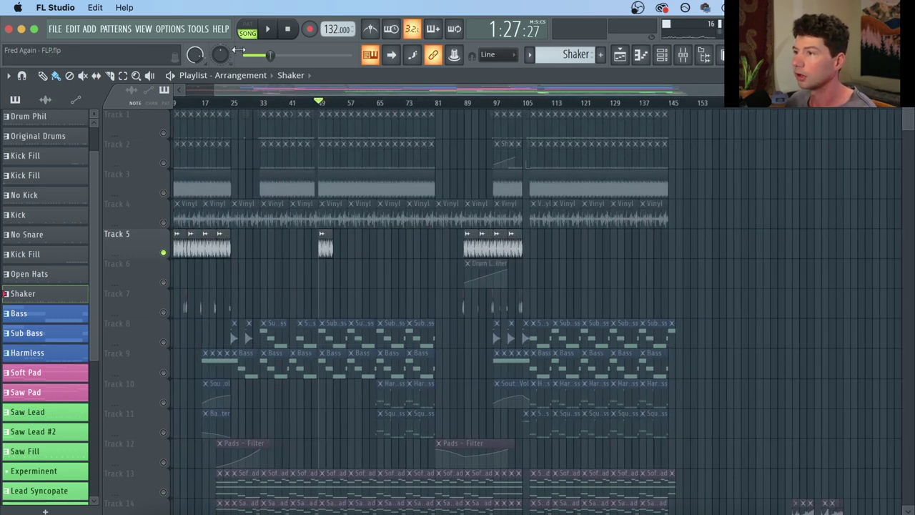
key("space")
scroll(327, 108, "up", 15)
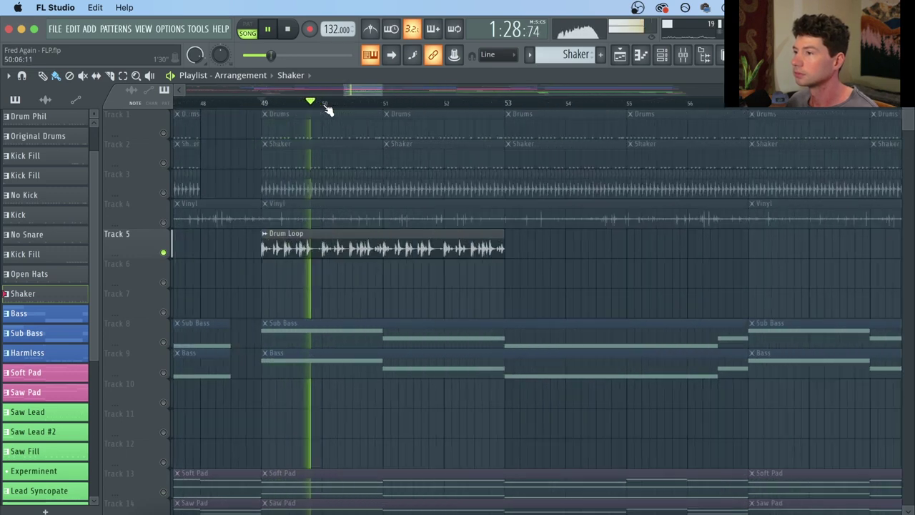
key("space")
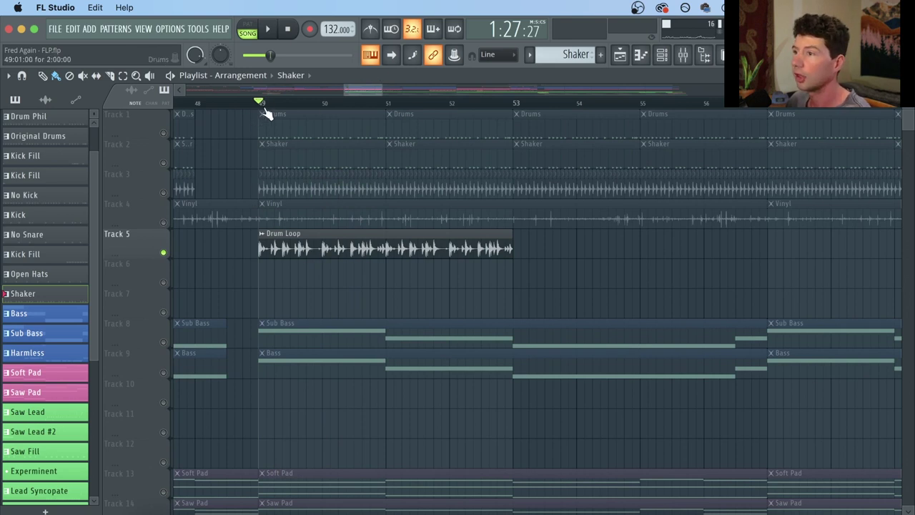
Open the Drum Loop's mixer track from its clip and audition the loop, enabling its Fruity Convolver effect.
left_click(684, 58)
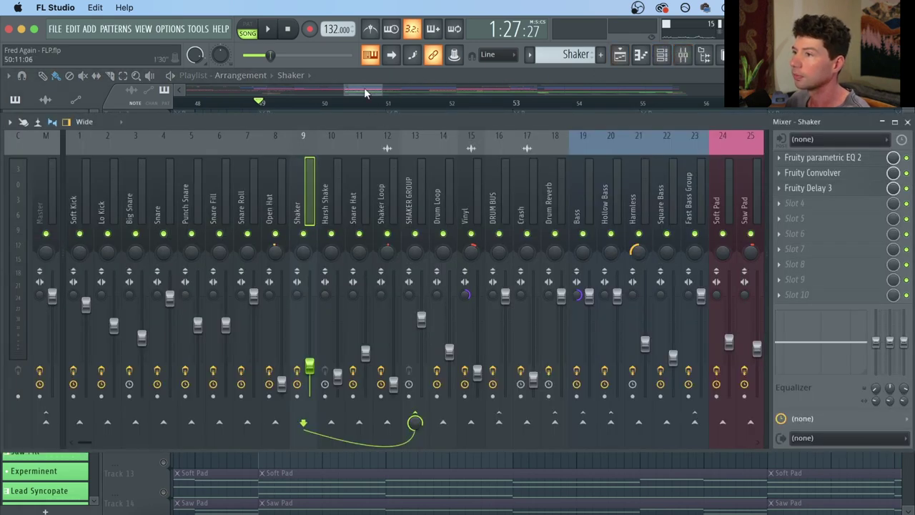
key("F9")
double_click(329, 243)
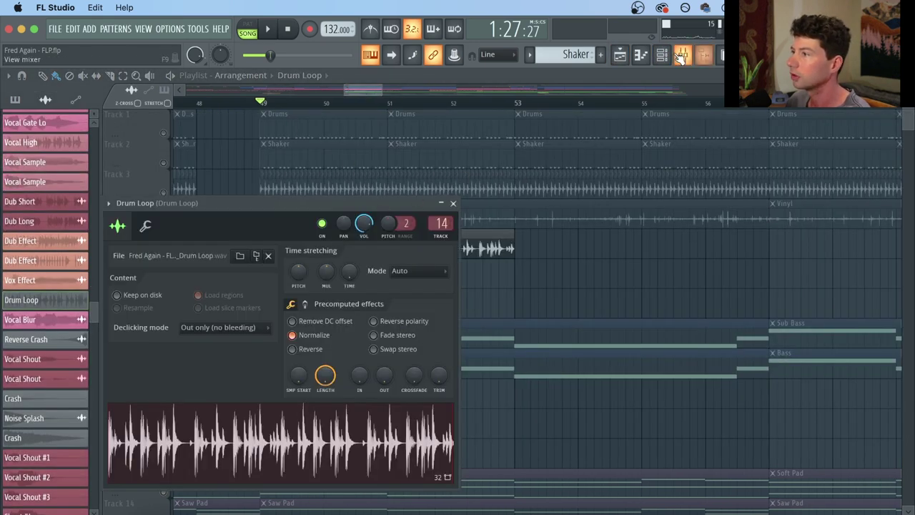
left_click(681, 57)
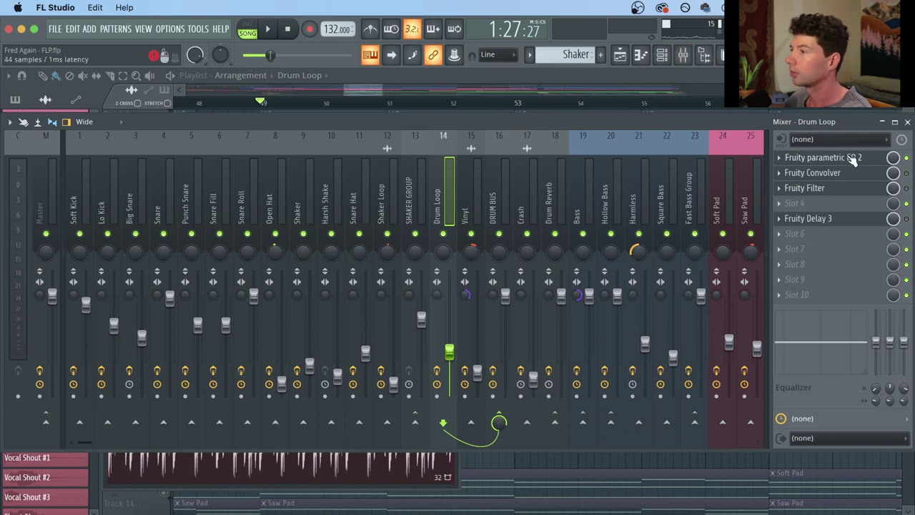
key("space")
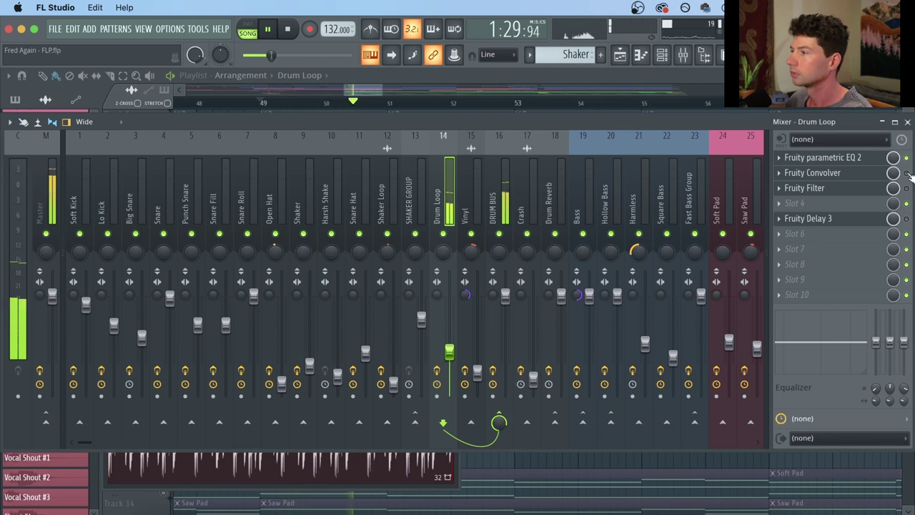
key("space")
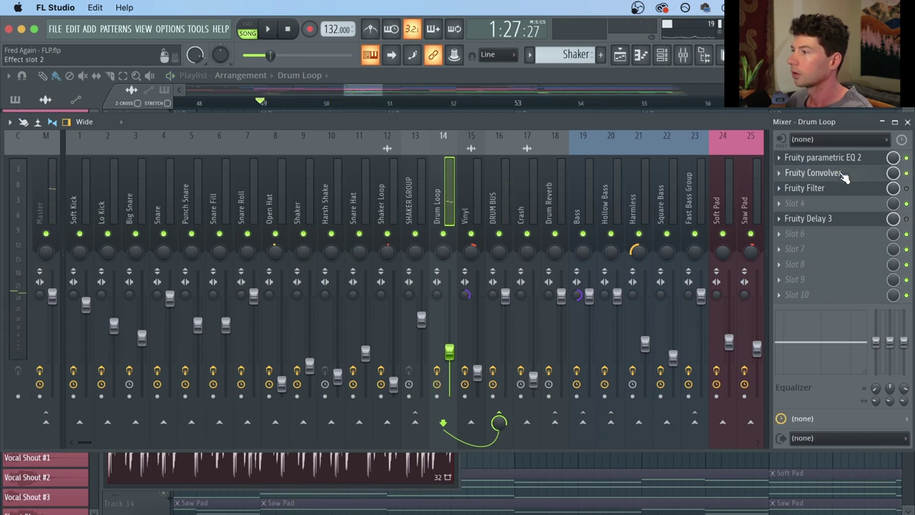
Load the Tce - Locker Room preset in the Drum Loop's Fruity Convolver and audition the loop.
left_click(844, 178)
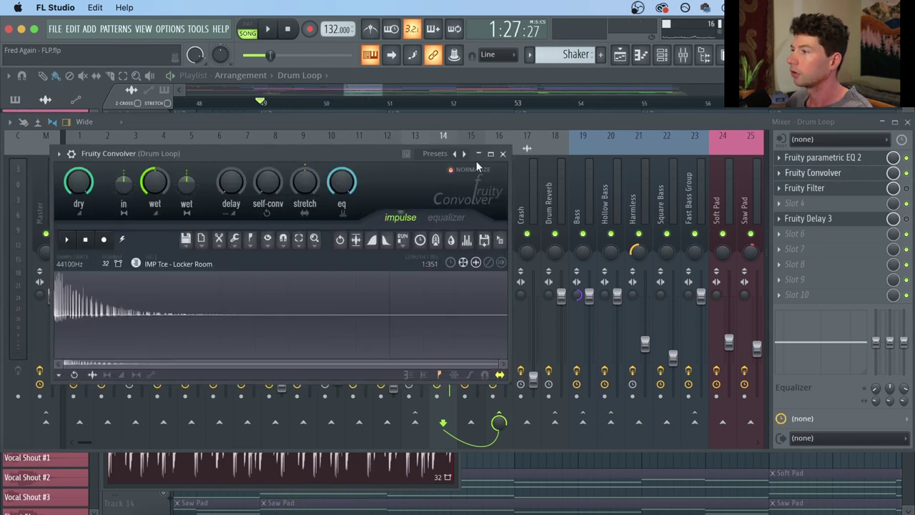
left_click(435, 156)
left_click(762, 150)
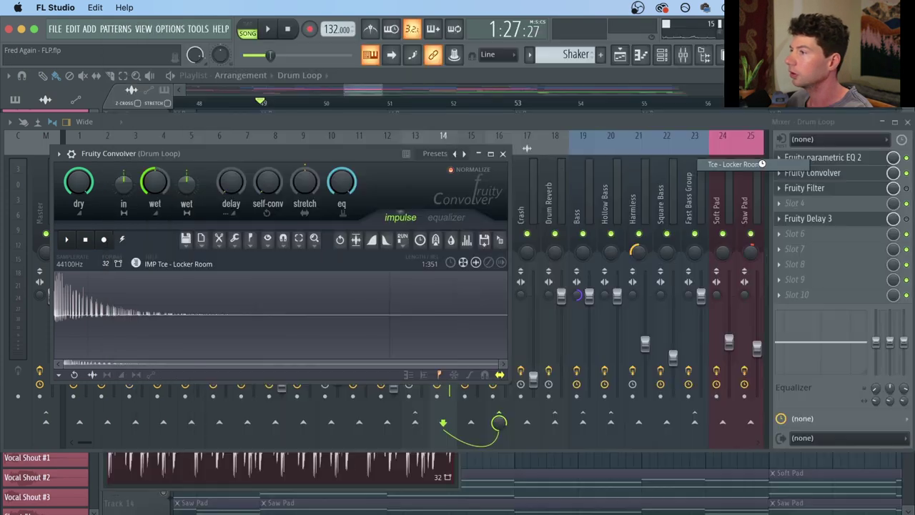
key("space")
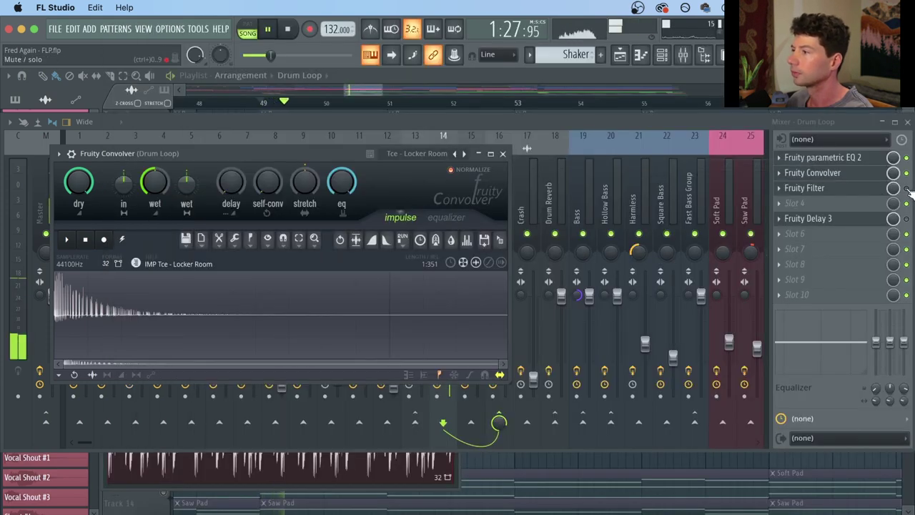
key("space")
Enable Fruity Filter and Fruity Delay 3 on the Drum Loop, sweeping the filter's cutoff frequency during playback.
left_click(804, 188)
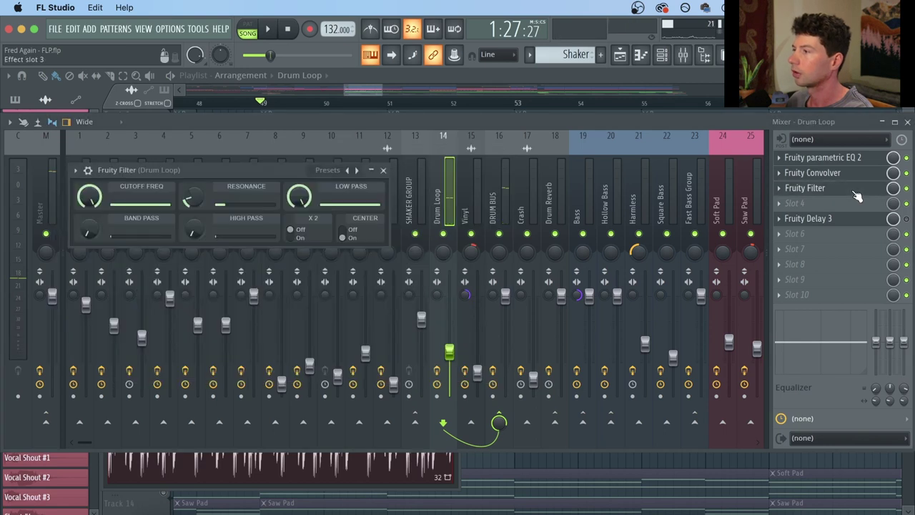
key("space")
mouse_move(96, 199)
left_mouse_down()
mouse_move(96, 250)
mouse_move(95, 193)
left_mouse_up()
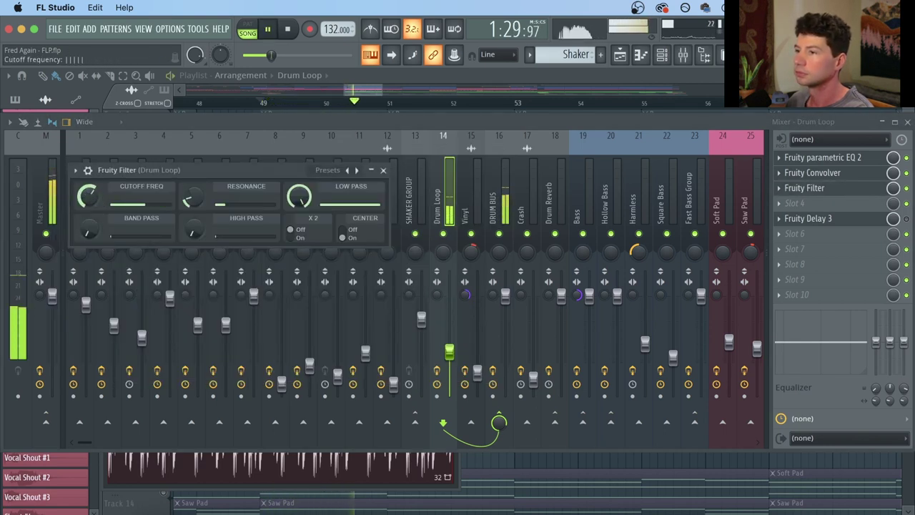
key("space")
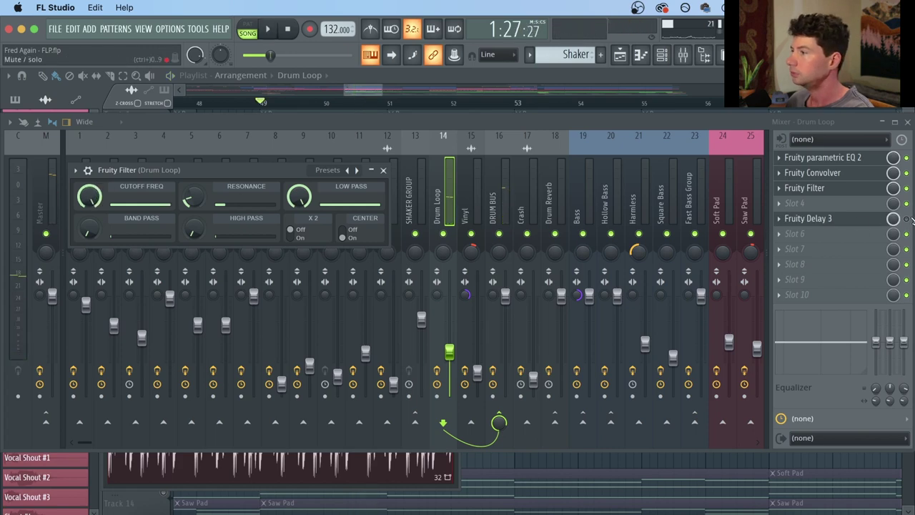
left_click(906, 218)
left_click(366, 91)
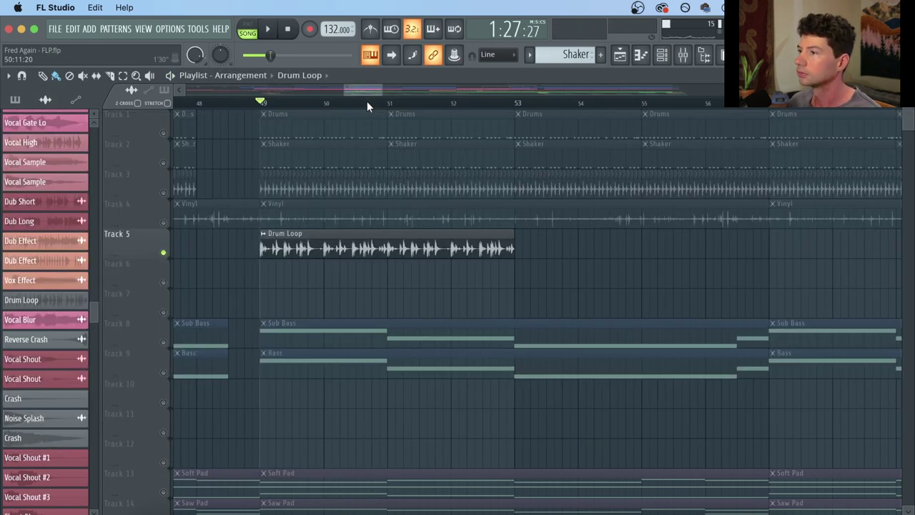
Solo Track 7 and audition its Drum FX clips around bar 4 and from bar 12.
scroll(366, 102, "down", 5)
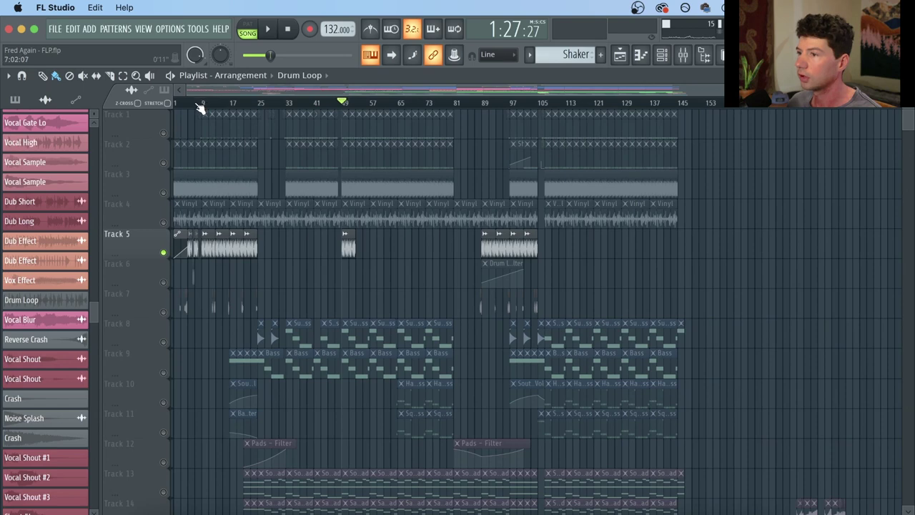
scroll(200, 104, "up", 6)
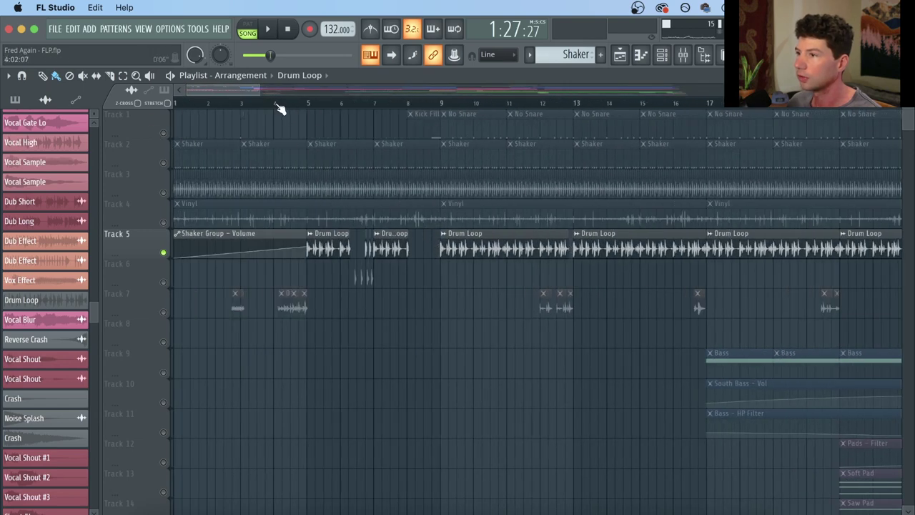
left_click(278, 103)
left_click(164, 313)
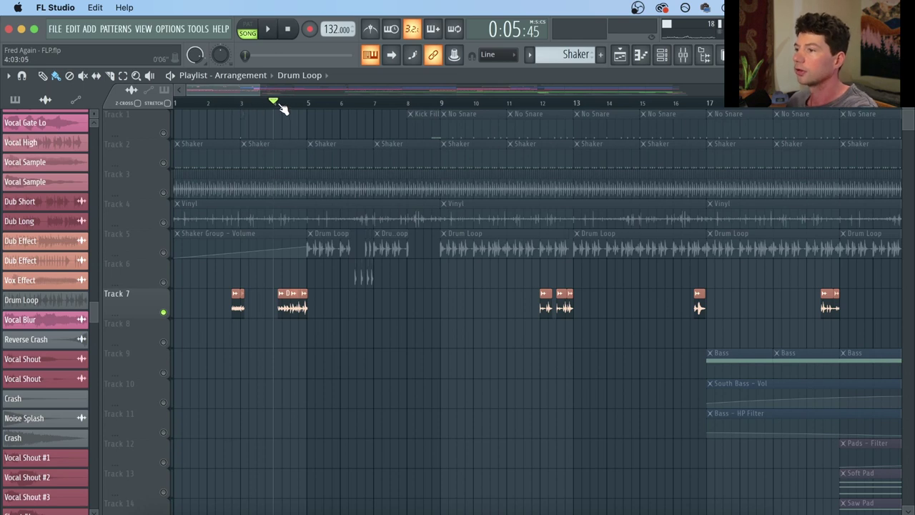
key("space")
key("space")
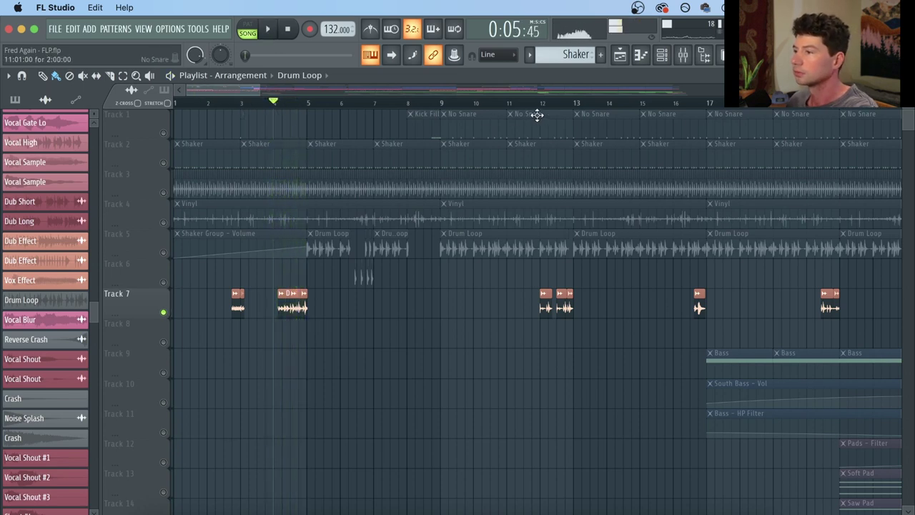
left_click(541, 105)
key("space")
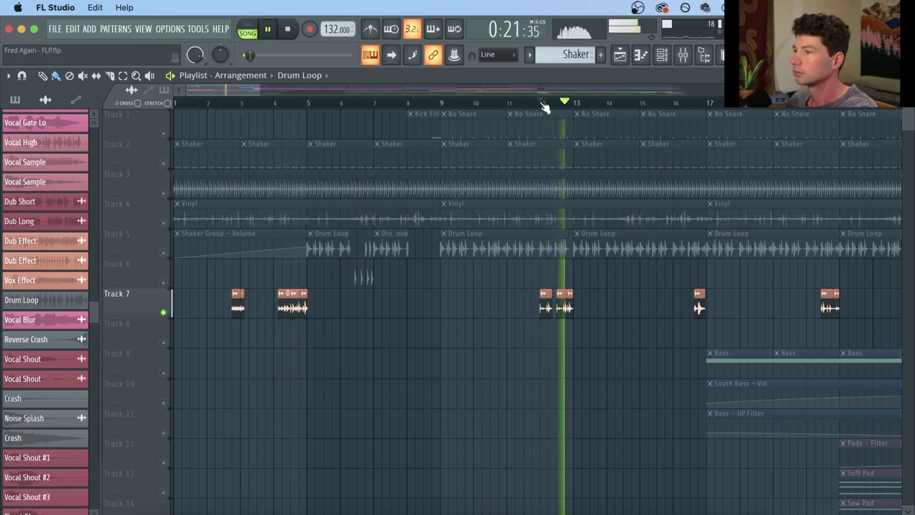
key("space")
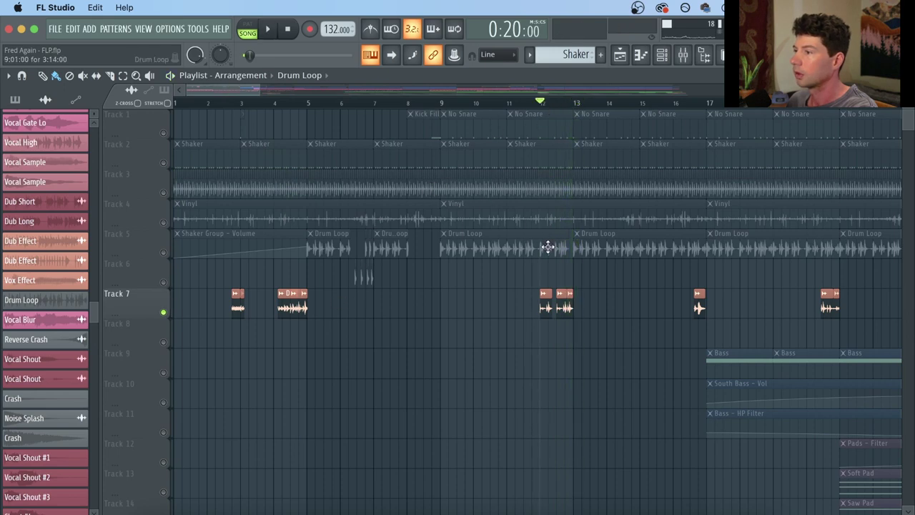
Solo Track 5 and adjust the delay time of the Drum Loop's Fruity Delay 3 while playing from bar 9.
right_click(165, 253)
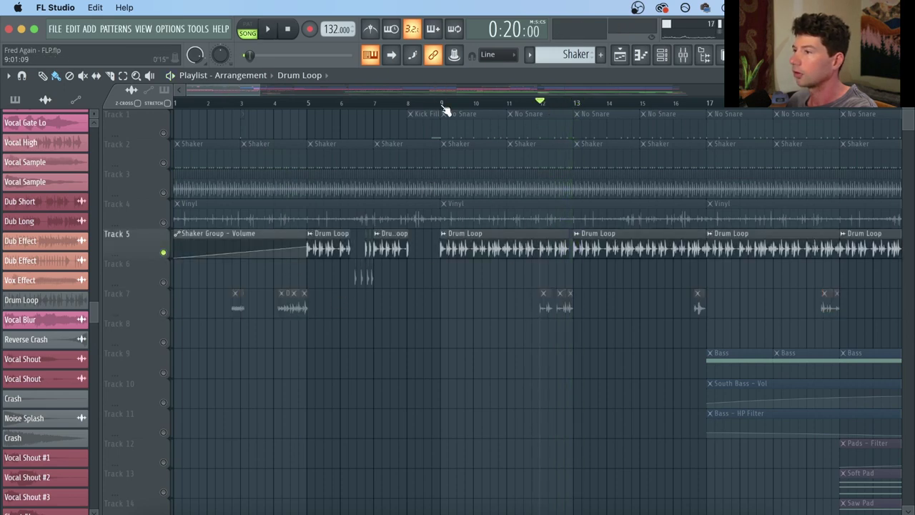
left_click(442, 105)
key("F9")
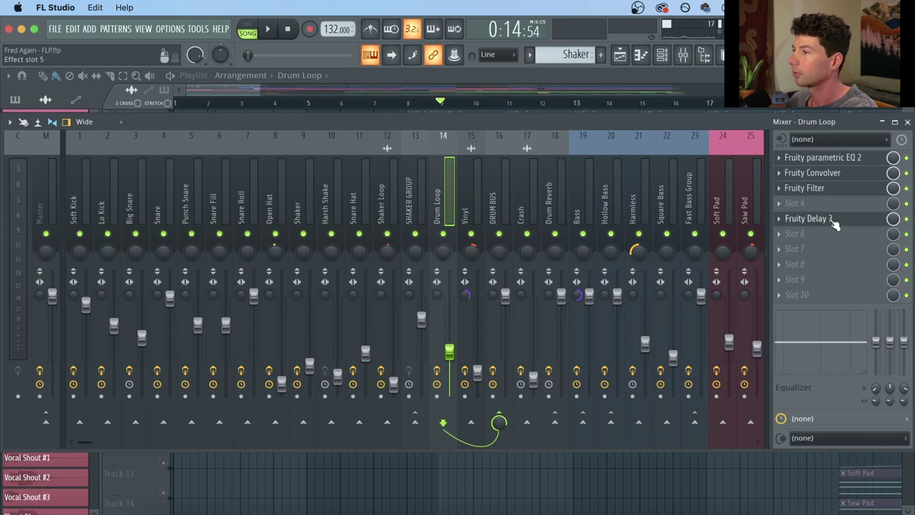
left_click(832, 221)
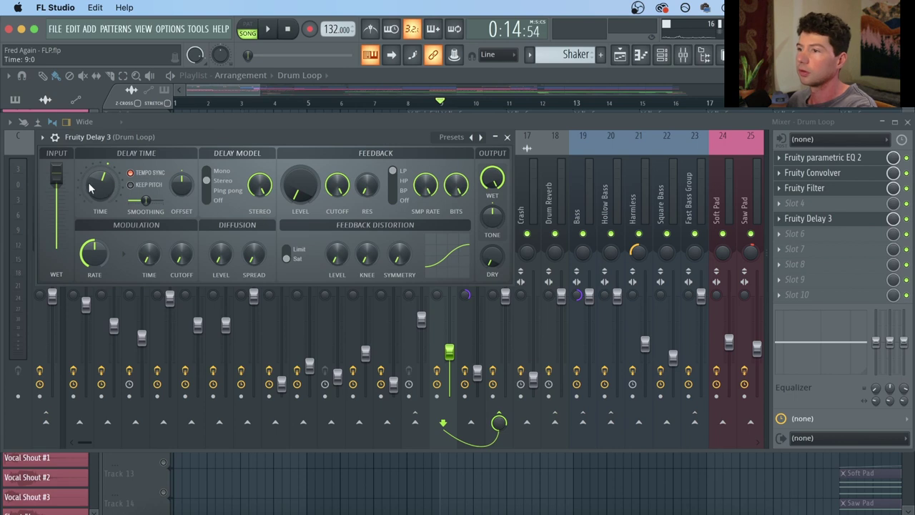
key("space")
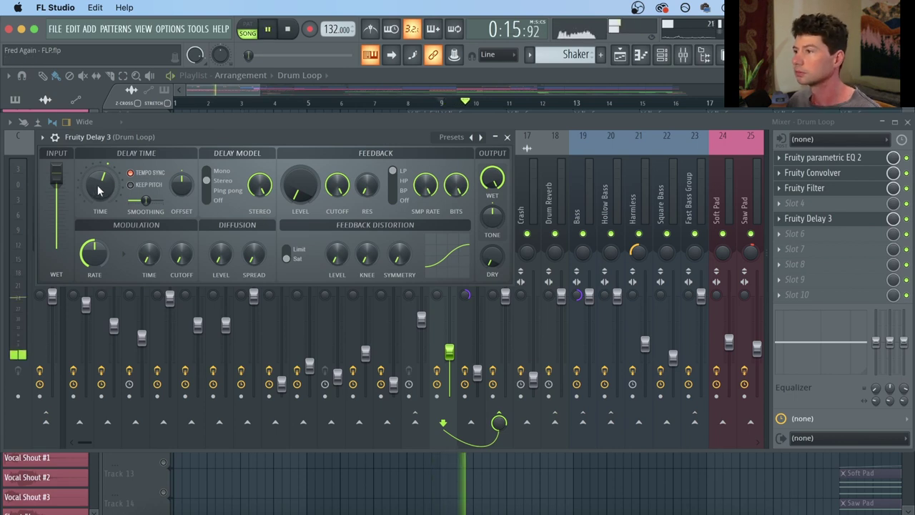
left_click_drag(100, 184, 98, 170)
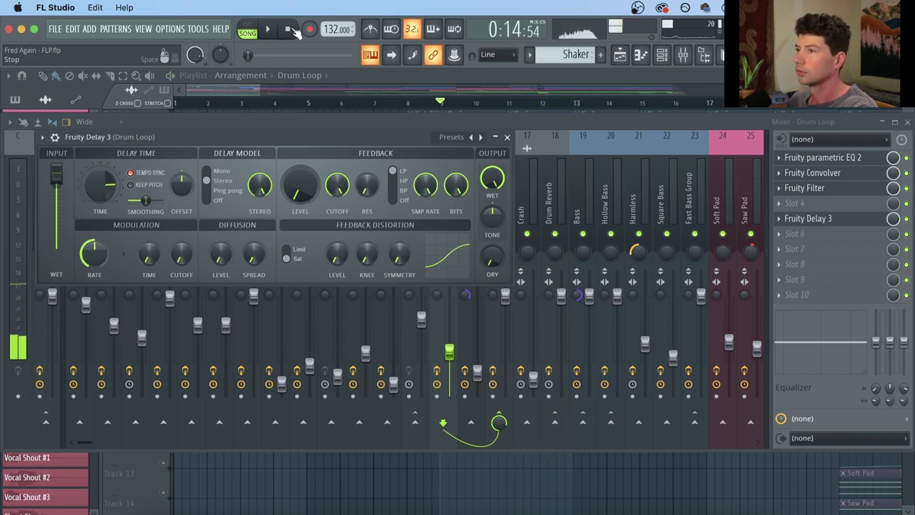
left_click(287, 29)
left_click(424, 84)
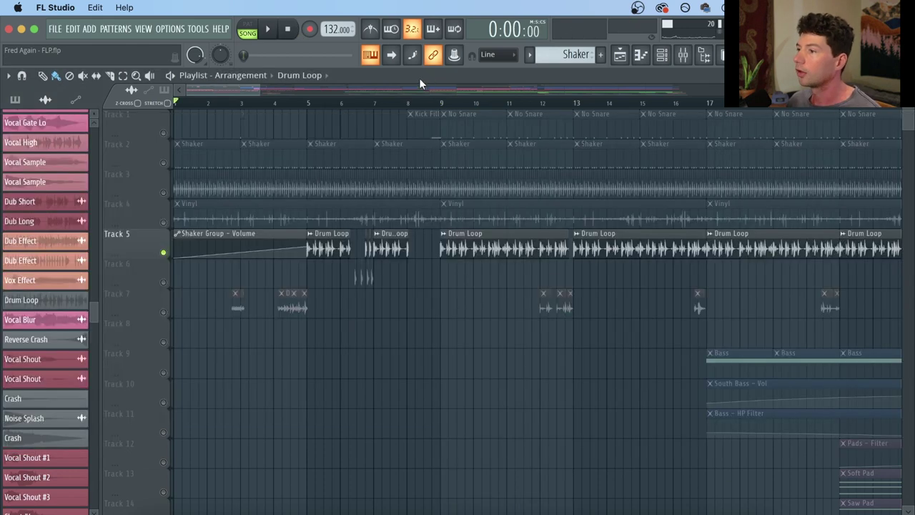
Open the sample settings of a Drum FX clip near bar 4 on Track 7 and preview the whole sample.
double_click(294, 305)
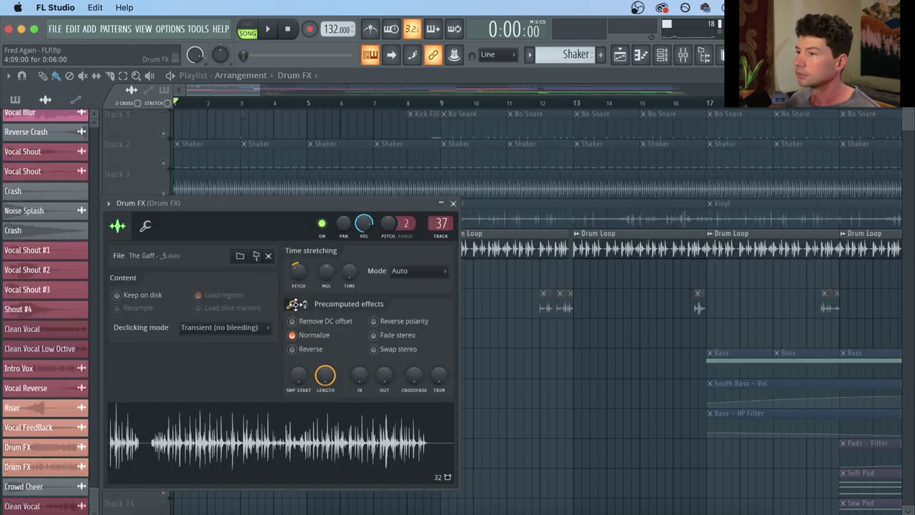
left_click(278, 436)
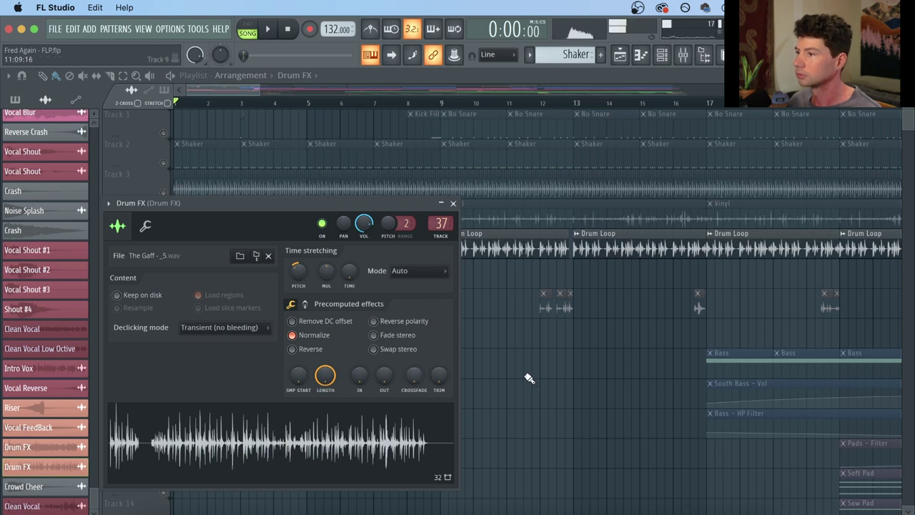
Close the Drum FX sample settings, leave only Tracks 1 to 7 audible and play the combined drum layers from bar 12.
key("Escape")
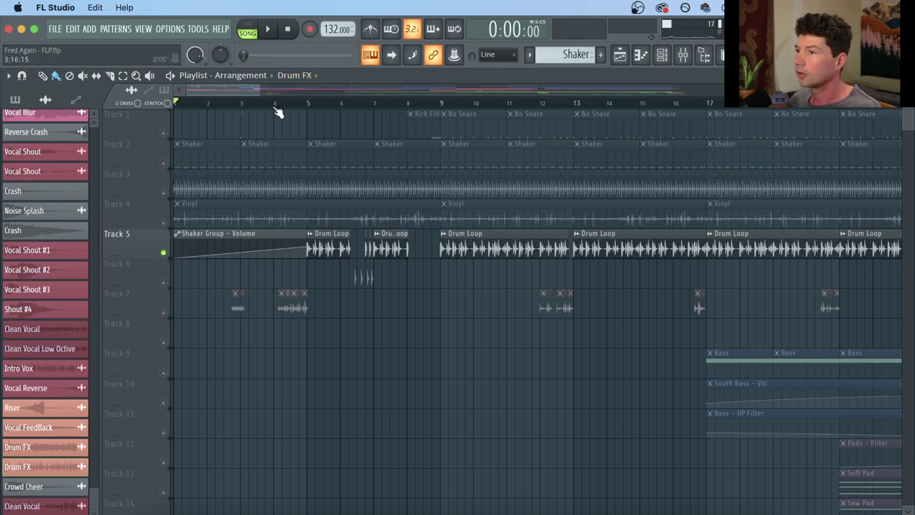
left_click(164, 312, "ctrl")
left_click(164, 311, "ctrl")
left_click(541, 101)
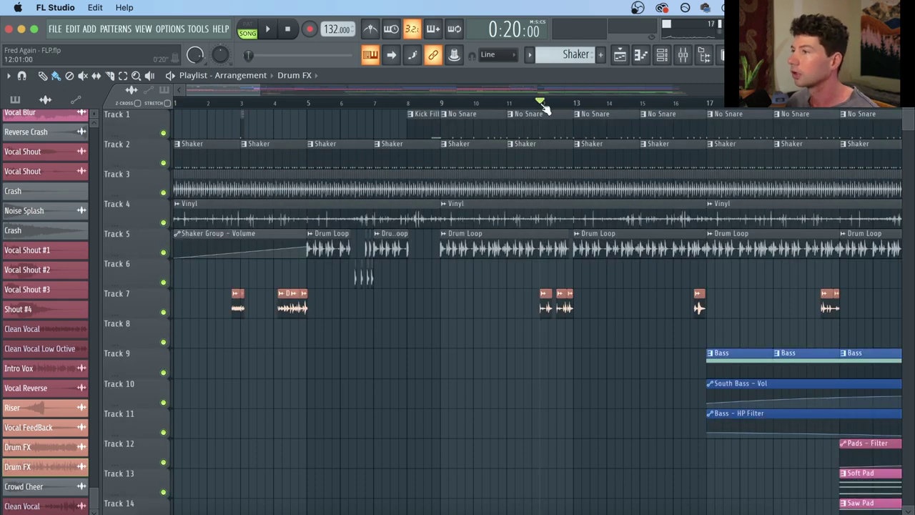
left_click(164, 312, "ctrl")
left_click(164, 282)
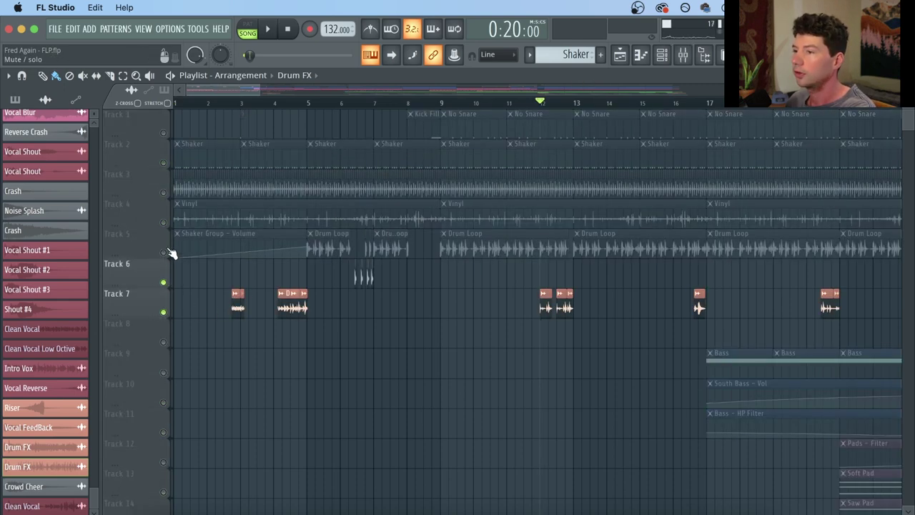
left_click(163, 252)
left_click(163, 222)
left_click(164, 193)
left_click(163, 163)
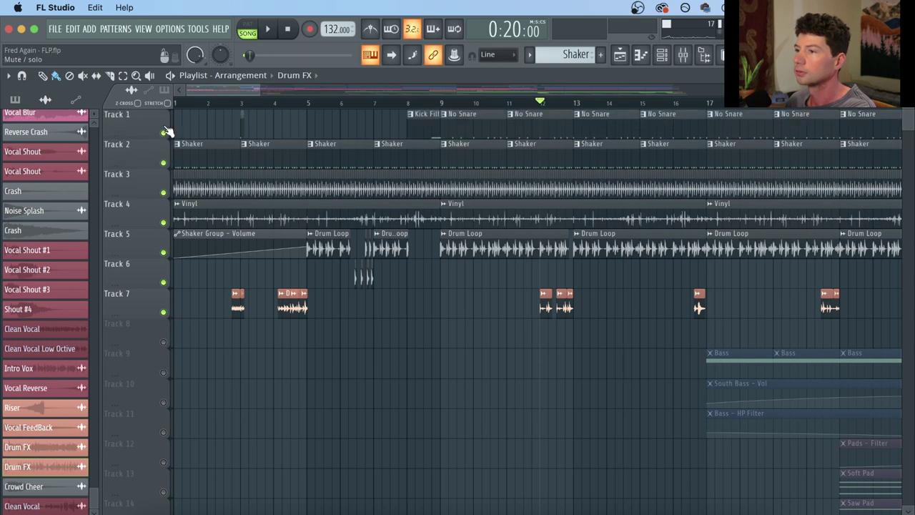
left_click(164, 133)
key("space")
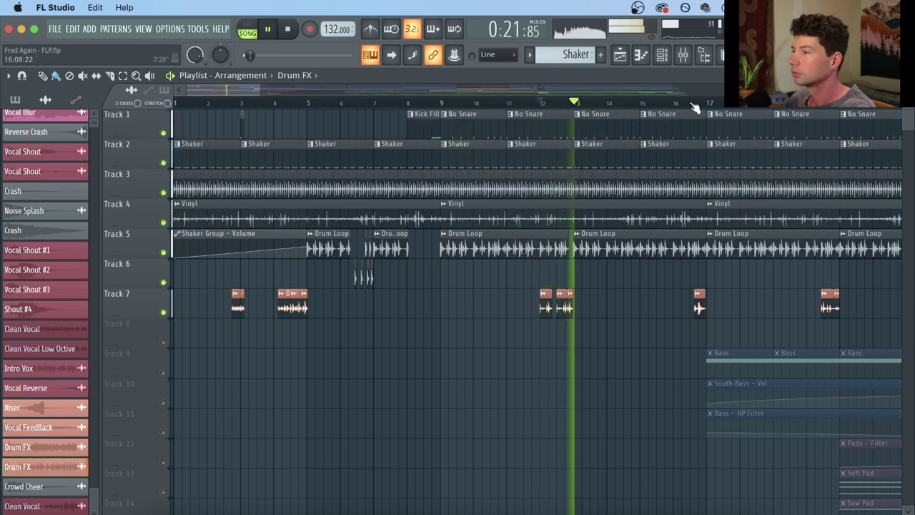
key("space")
Open the mixer and view the effects chains of the DRUM BUS and Drum Loop channels.
left_click(681, 55)
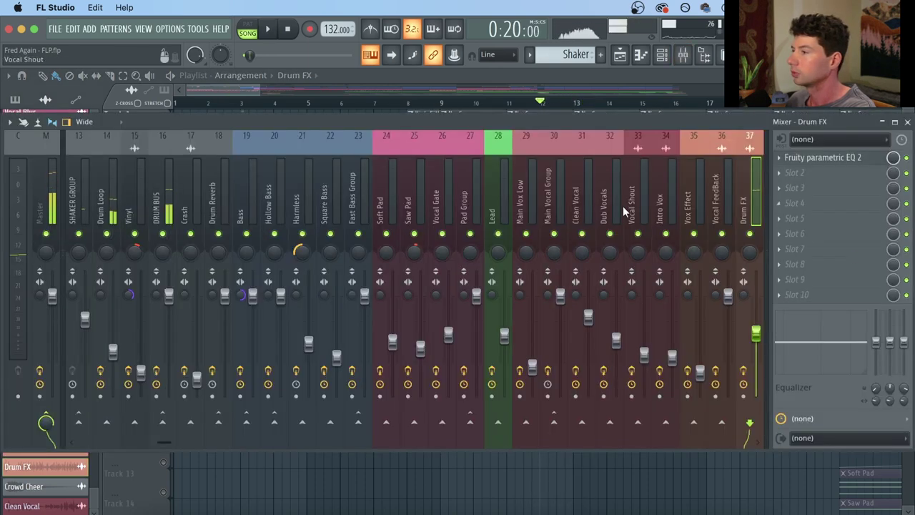
left_click(163, 207)
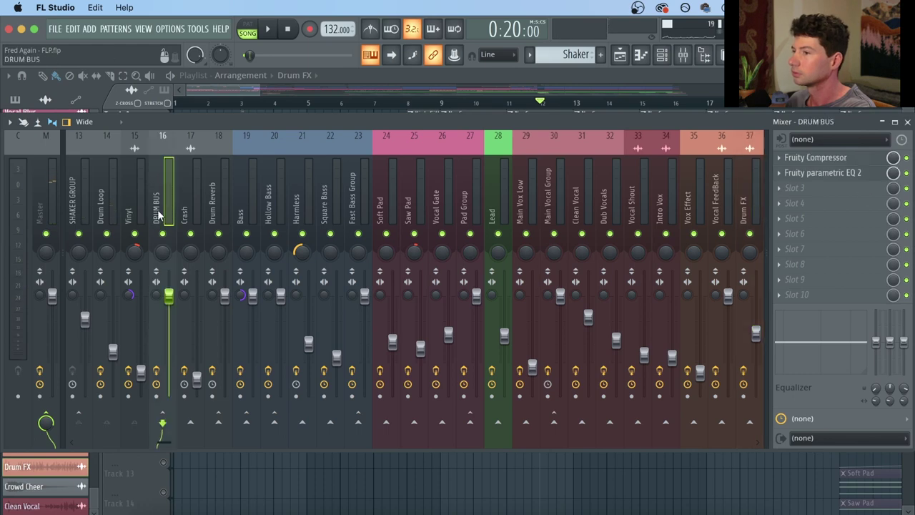
scroll(220, 219, "left", 4)
left_click(221, 215)
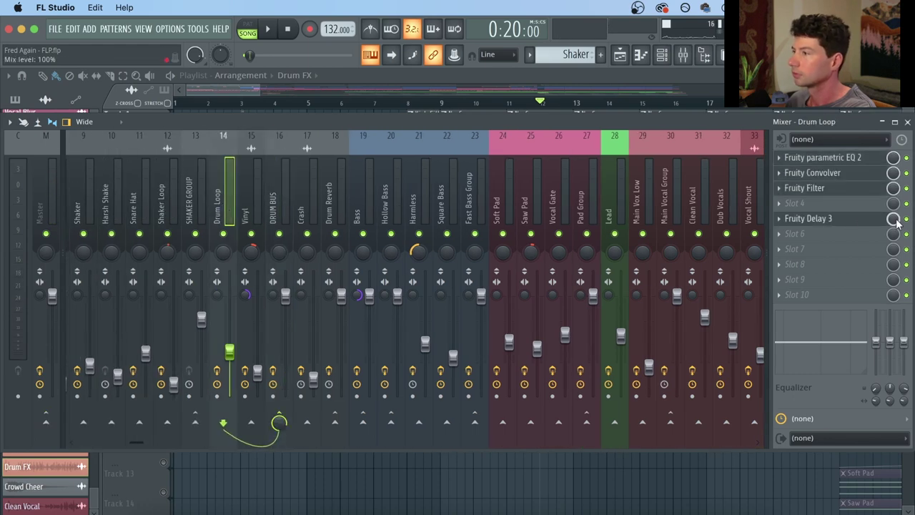
Return to the playlist and audition Tracks 1 to 7 from bar 12 and again from about bar 16.
key("space")
key("F9")
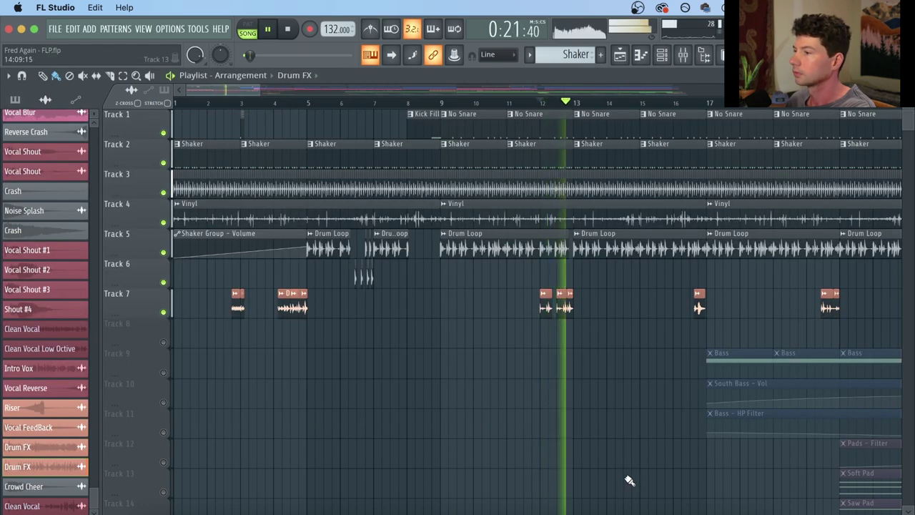
left_click(689, 103)
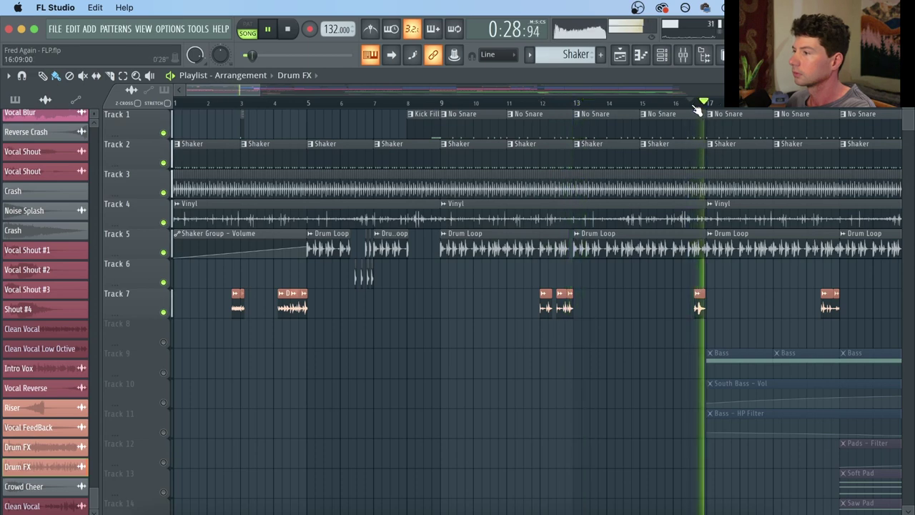
key("space")
Unmute Tracks 27 to 31, which hold the crash, noise splash, crowd cheer and vocal shout clips.
scroll(697, 108, "down", 4)
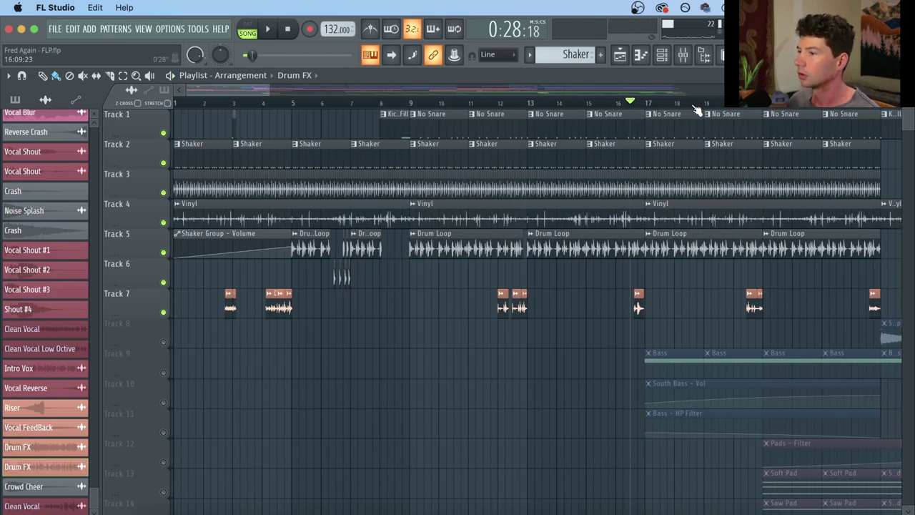
scroll(697, 109, "down", 8)
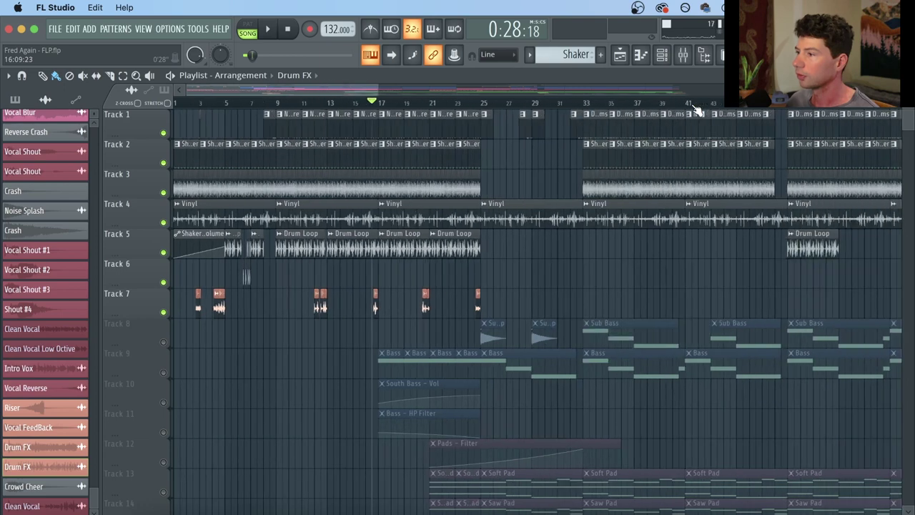
scroll(531, 257, "down", 10)
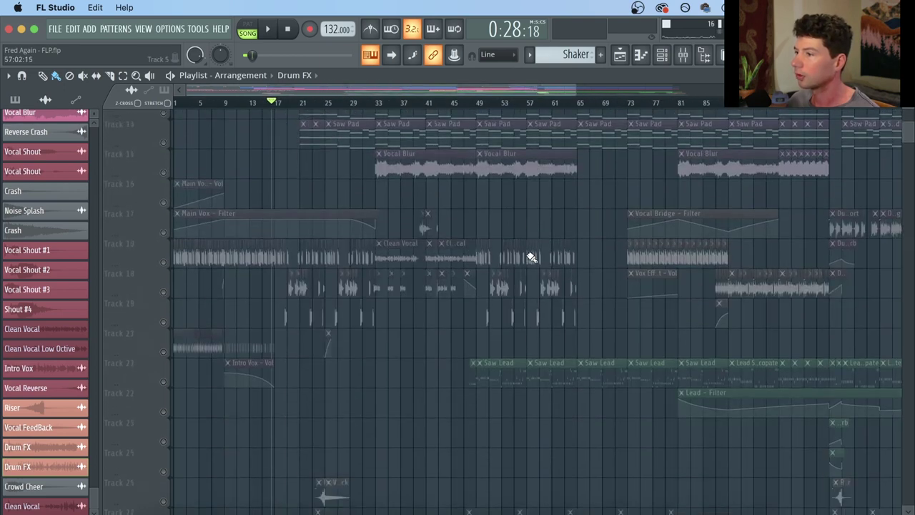
mouse_move(163, 314)
left_mouse_down()
mouse_move(170, 442)
mouse_move(166, 433)
left_mouse_up()
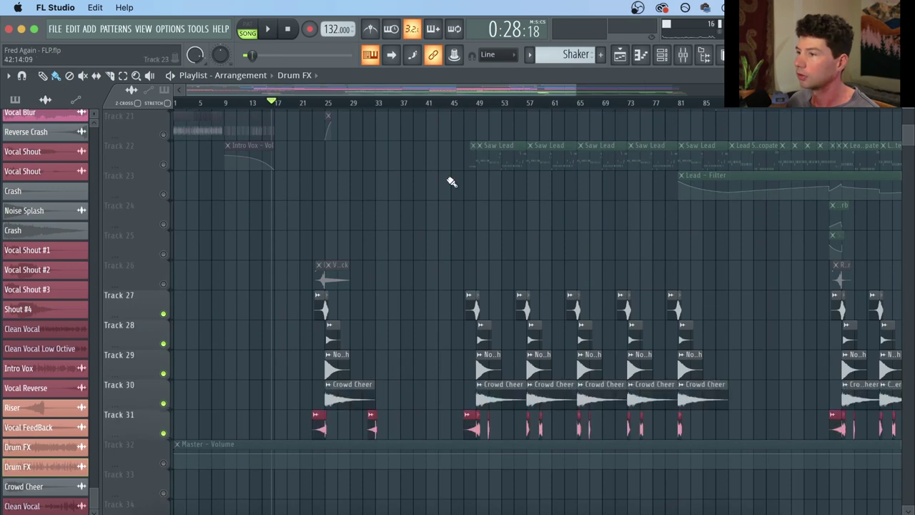
Mute Track 31 and play the crash, noise splash and crowd cheer layers from bar 47.
scroll(499, 110, "up", 4)
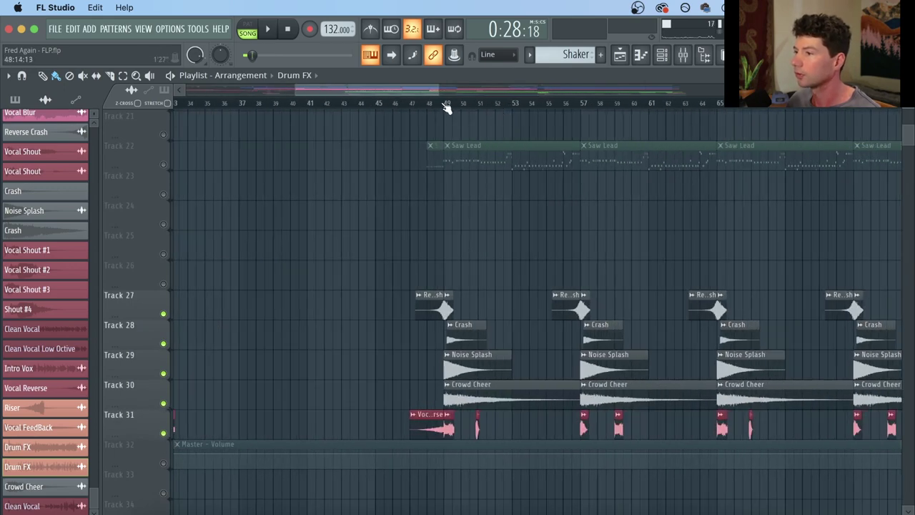
left_click(421, 105)
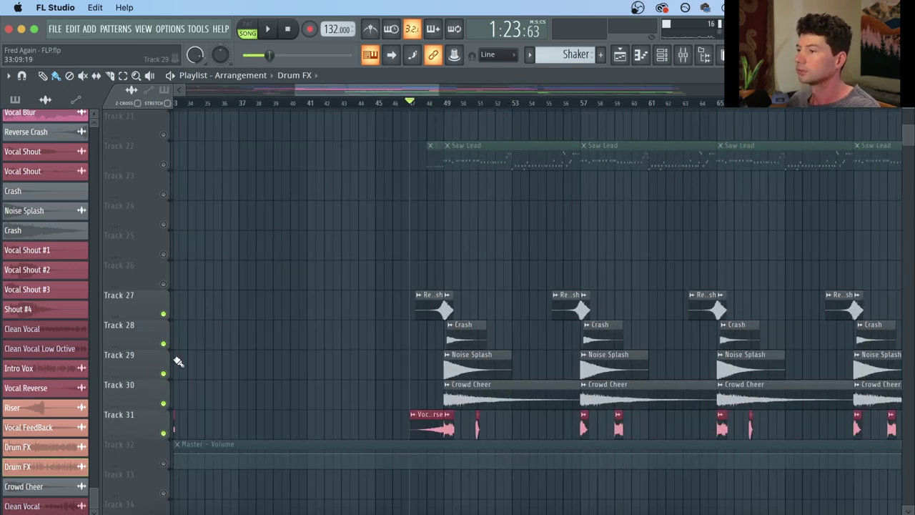
left_click(166, 433)
key("space")
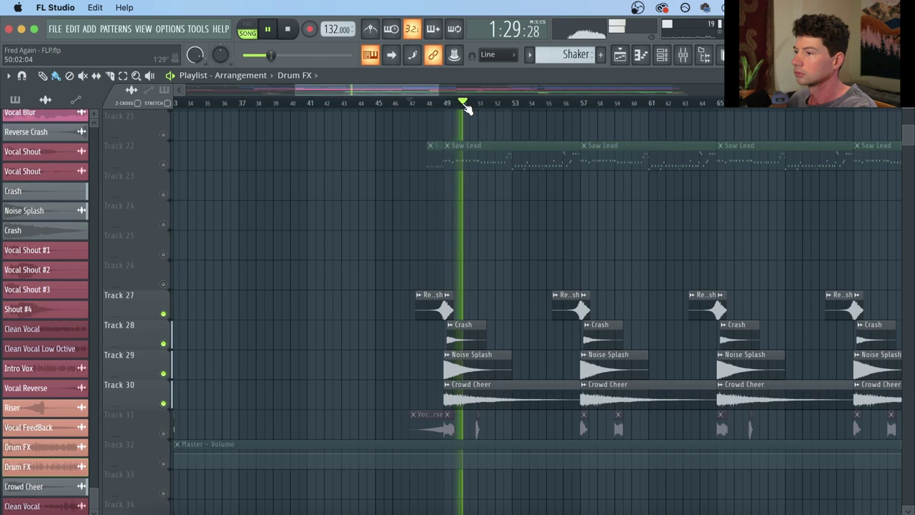
scroll(465, 107, "up", 3)
key("space")
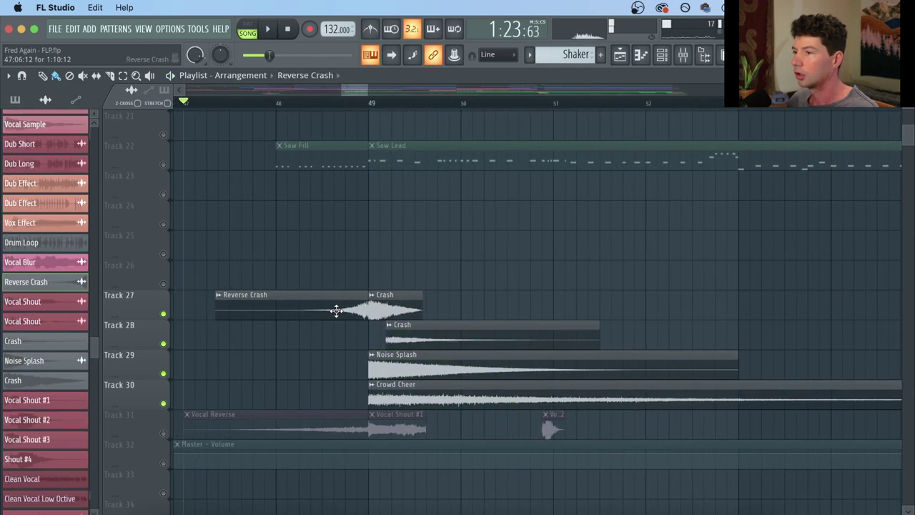
Check the sample settings of the Reverse Crash and Crash clips on Track 27 around bar 49.
double_click(337, 313)
key("Escape")
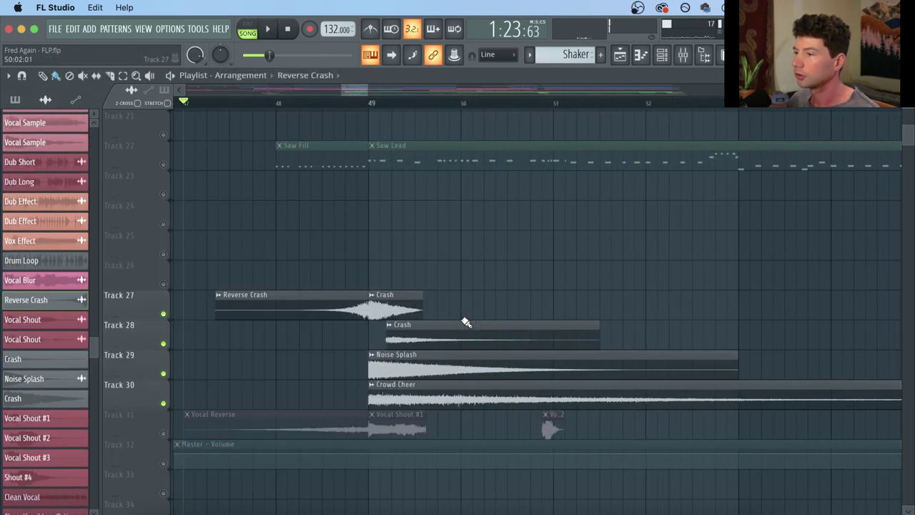
double_click(411, 308)
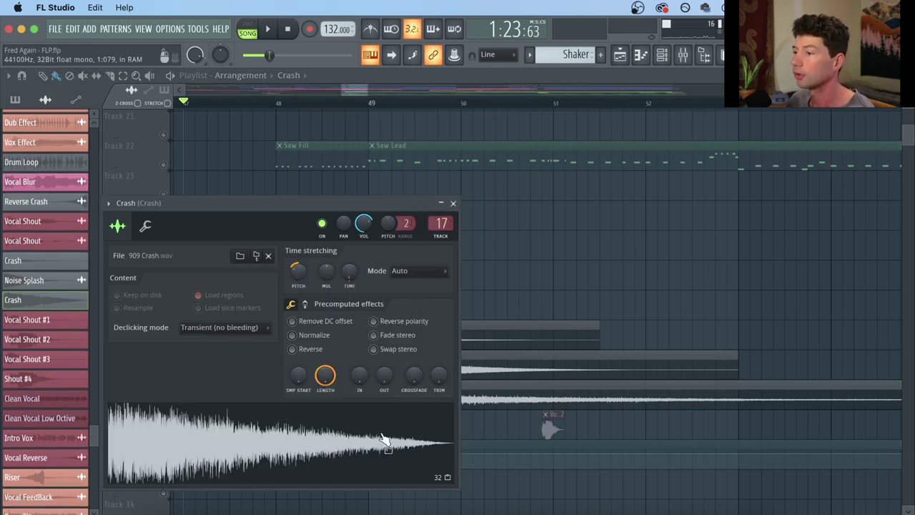
key("Escape")
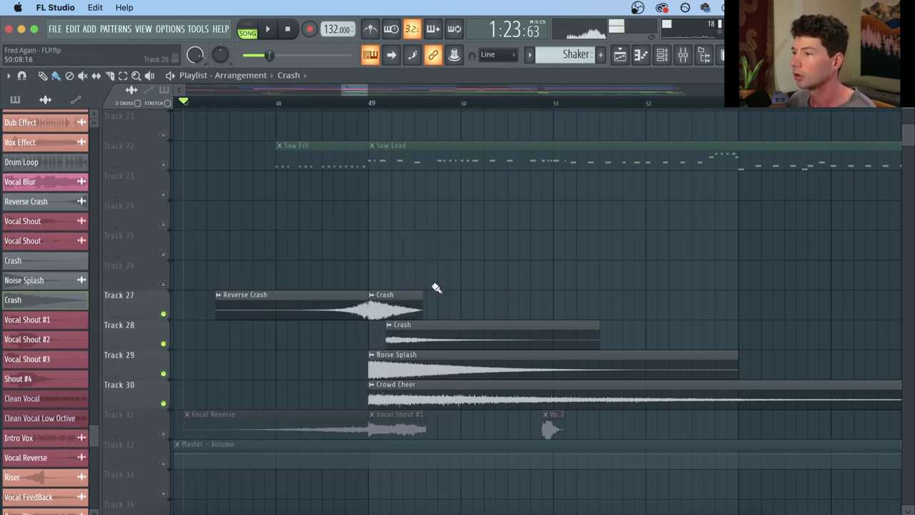
Solo Track 28 and audition its Crash clip from bar 49.
right_click(164, 345)
left_click(373, 103)
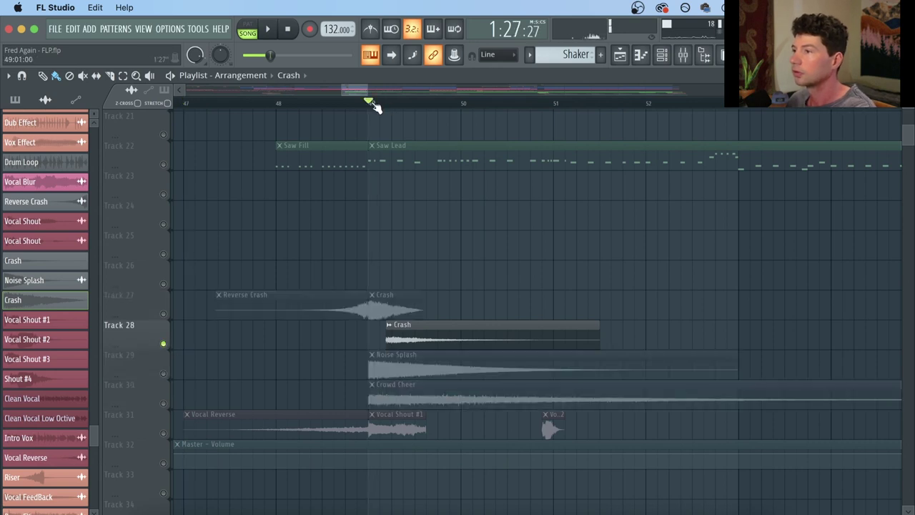
key("space")
key("space")
Solo Track 29 and audition its Noise Splash clip from bar 49.
right_click(158, 374)
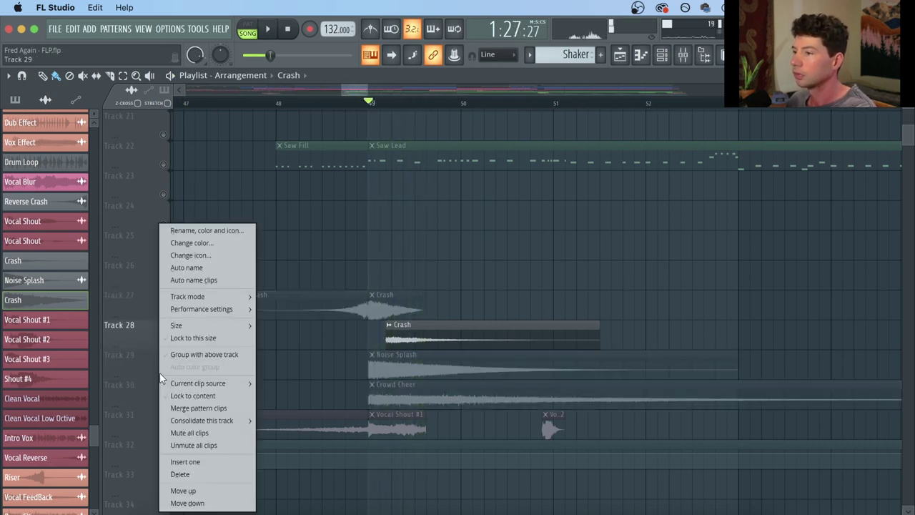
left_click(148, 373)
right_click(163, 374)
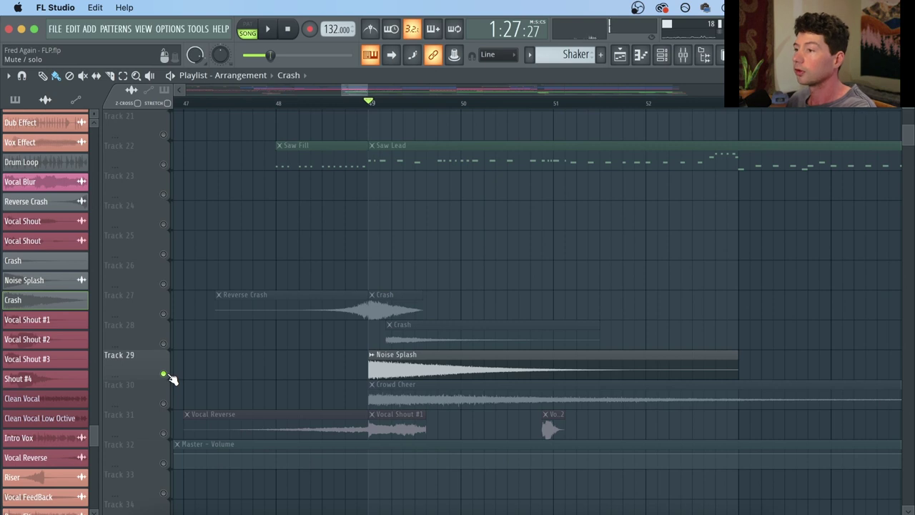
key("space")
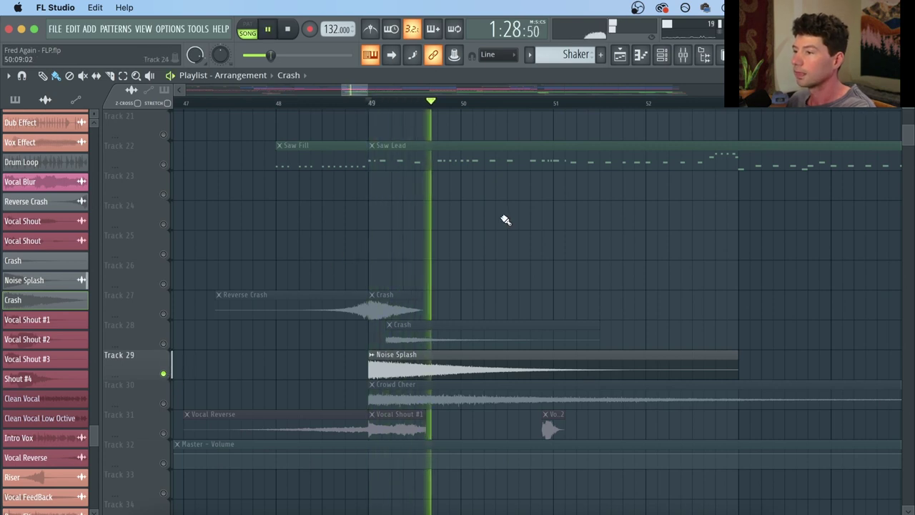
key("space")
Solo Track 30 and audition its Crowd Cheer clip from bar 49.
right_click(164, 403)
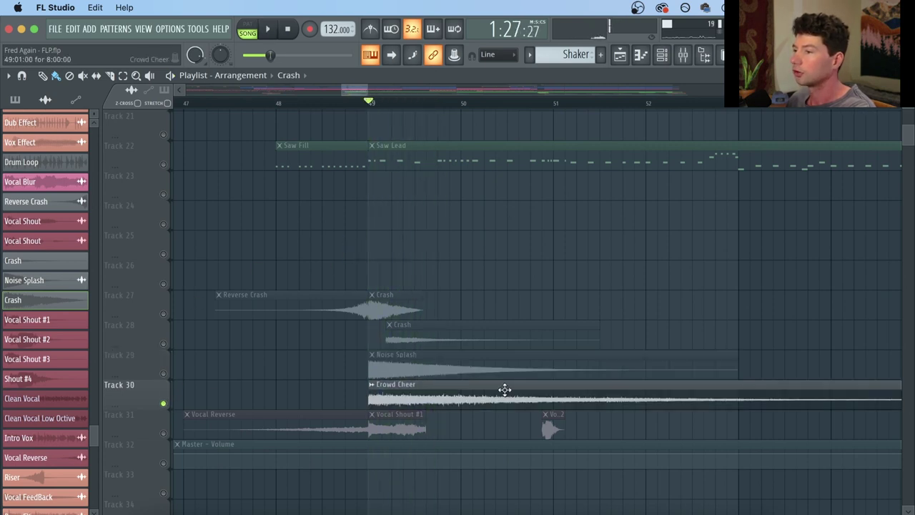
key("space")
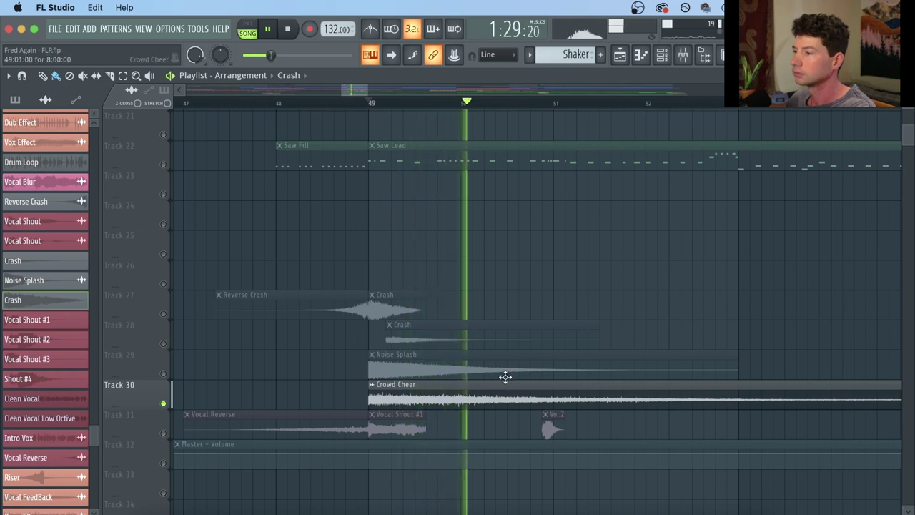
key("space")
Unmute Tracks 27, 28 and 29 alongside Track 30 and play the four layers together from bar 49.
left_click(164, 372)
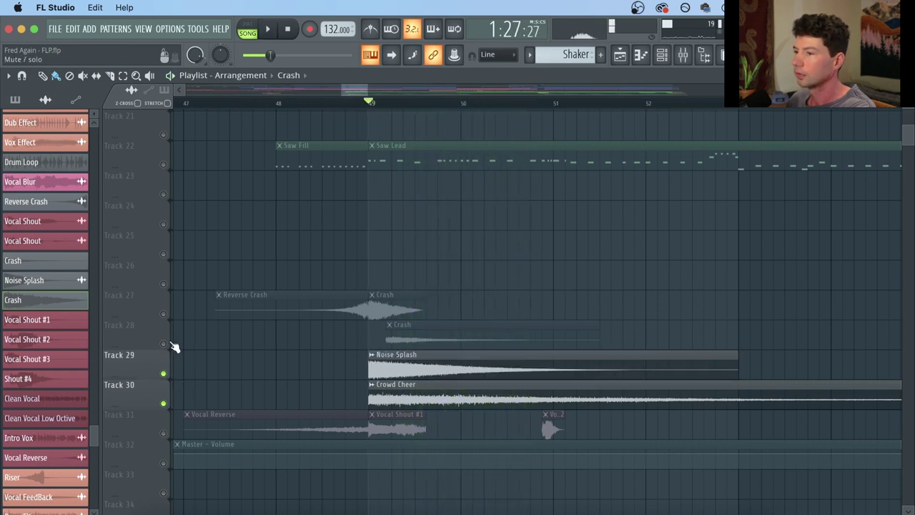
left_click(164, 344)
left_click(164, 314)
key("space")
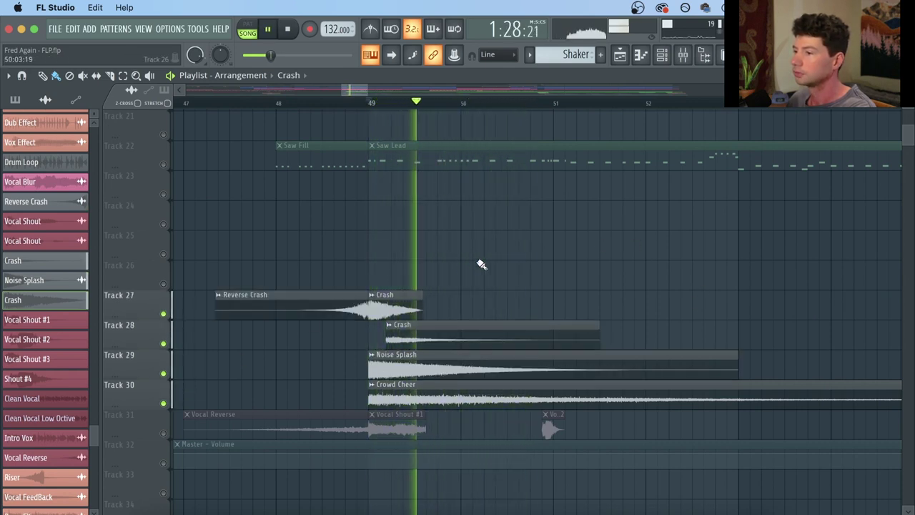
key("space")
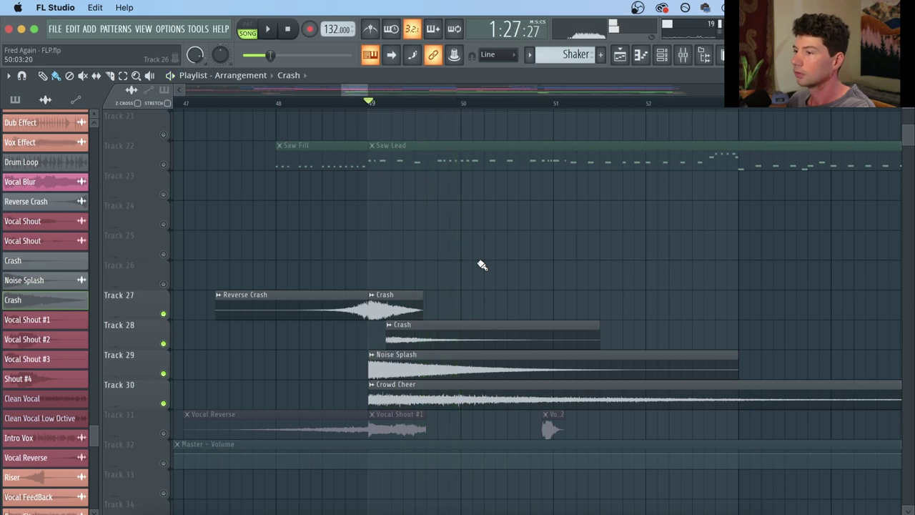
Solo Track 31, check the Vocal Reverse clip's sample settings and audition the vocal clips from bar 48 and from late in bar 50.
right_click(163, 433)
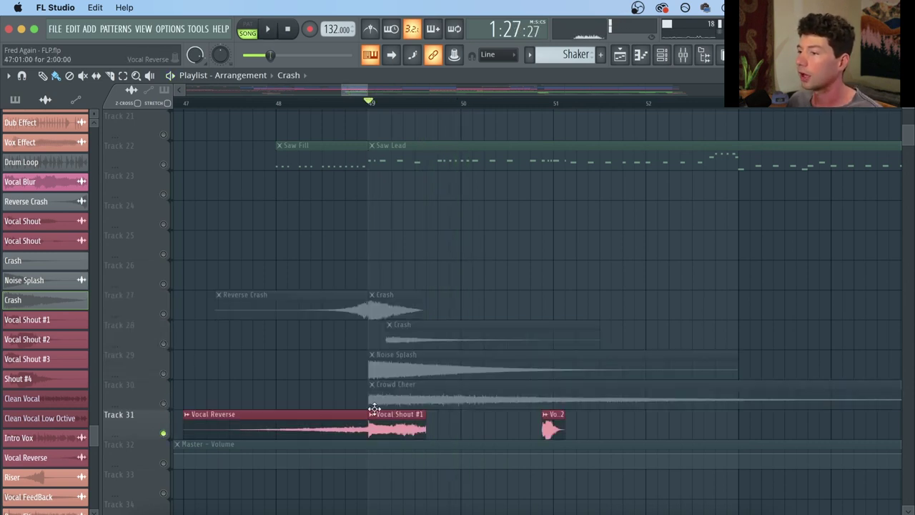
left_click(280, 104)
scroll(283, 108, "down", 1)
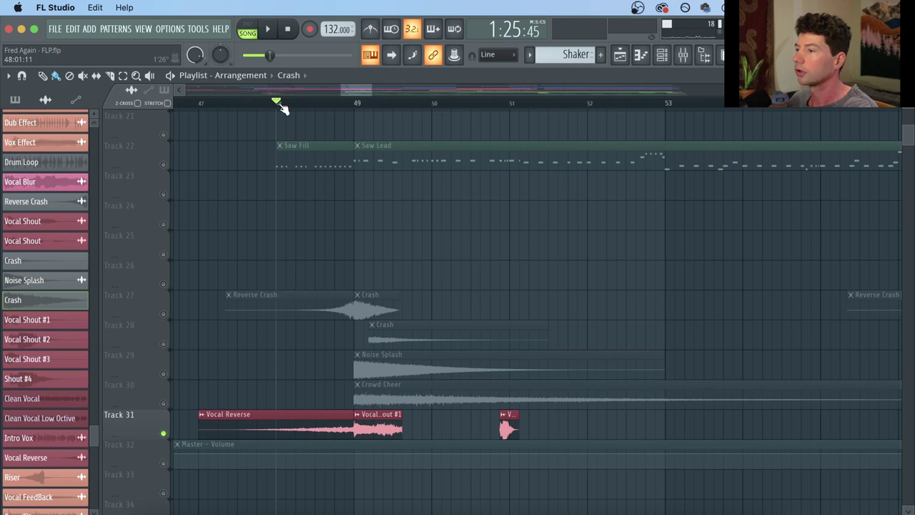
left_click(264, 428)
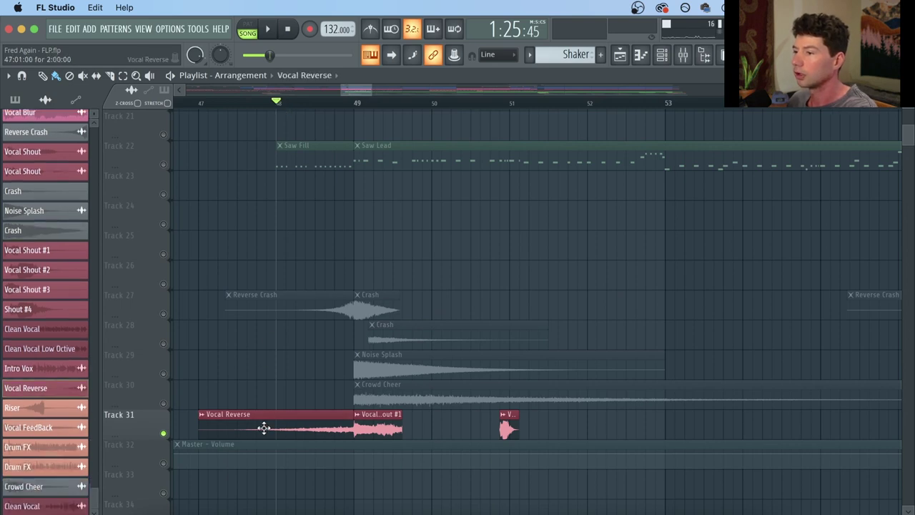
double_click(265, 429)
key("Escape")
key("space")
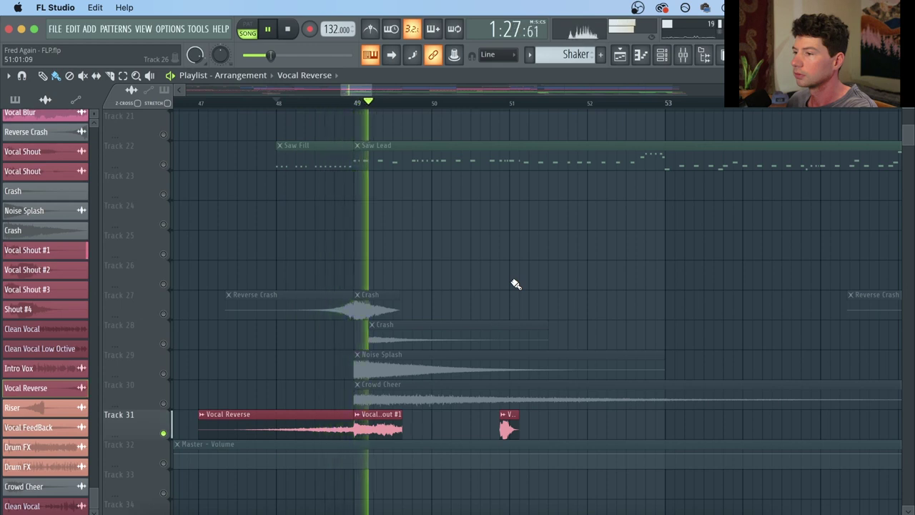
left_click(490, 106)
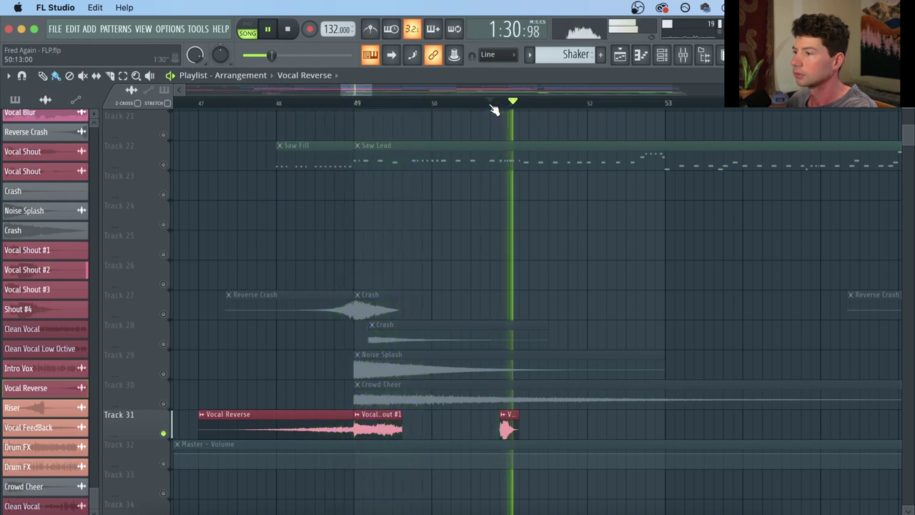
Stop playback and unmute the transition layers on Tracks 27 to 30 and the drum layers on Tracks 1 to 4.
key("space")
left_click_drag(163, 404, 166, 315)
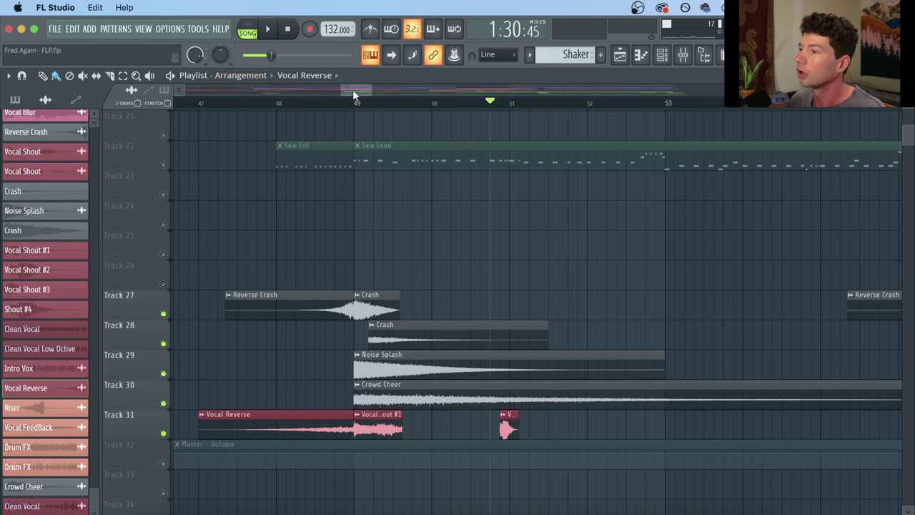
scroll(363, 102, "down", 4)
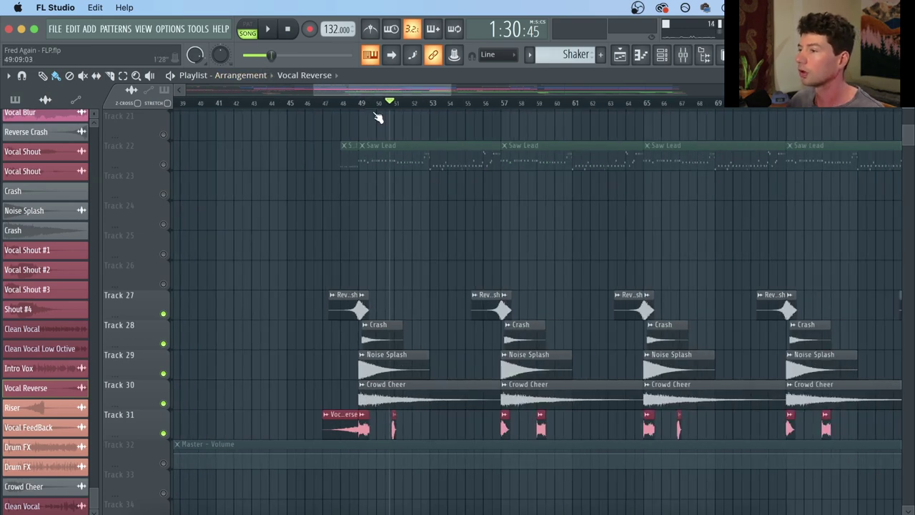
scroll(451, 212, "up", 15)
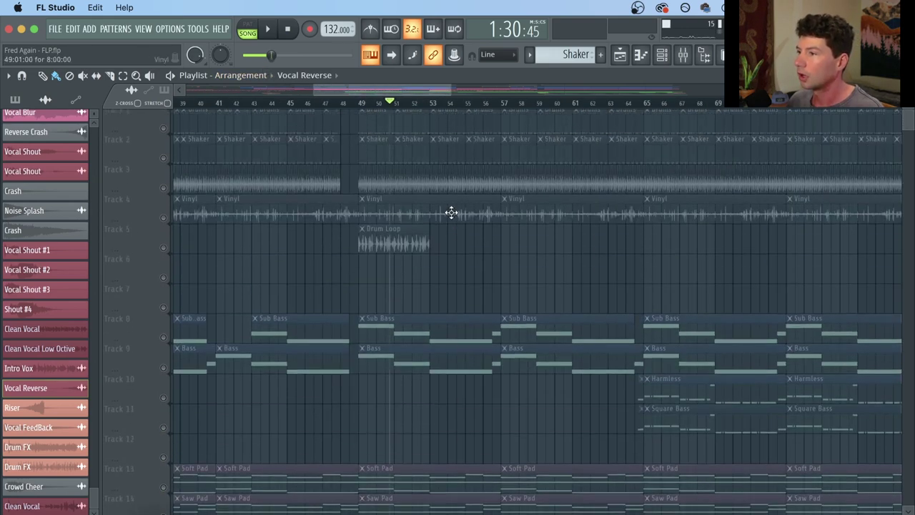
left_click(164, 133)
left_click(163, 163)
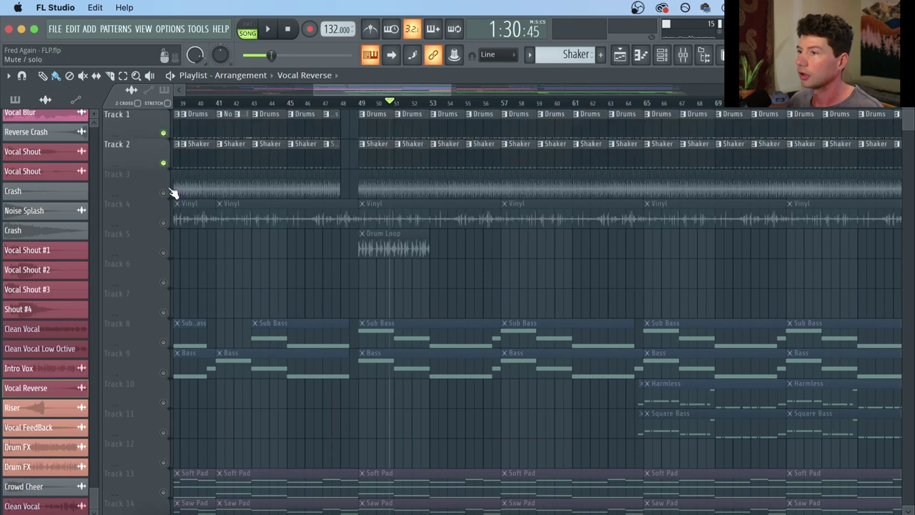
left_click(165, 193)
left_click(164, 222)
Play the combined drum and transition layers from bar 48.
left_click(344, 105)
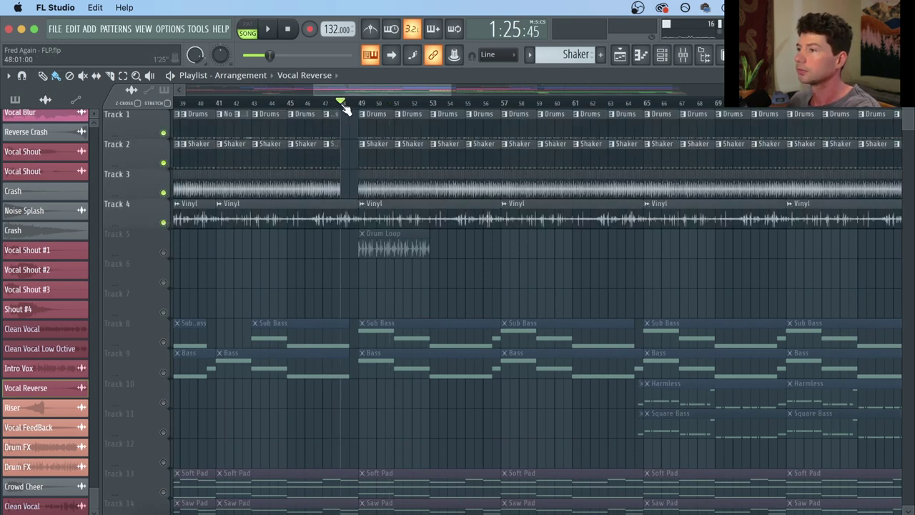
key("space")
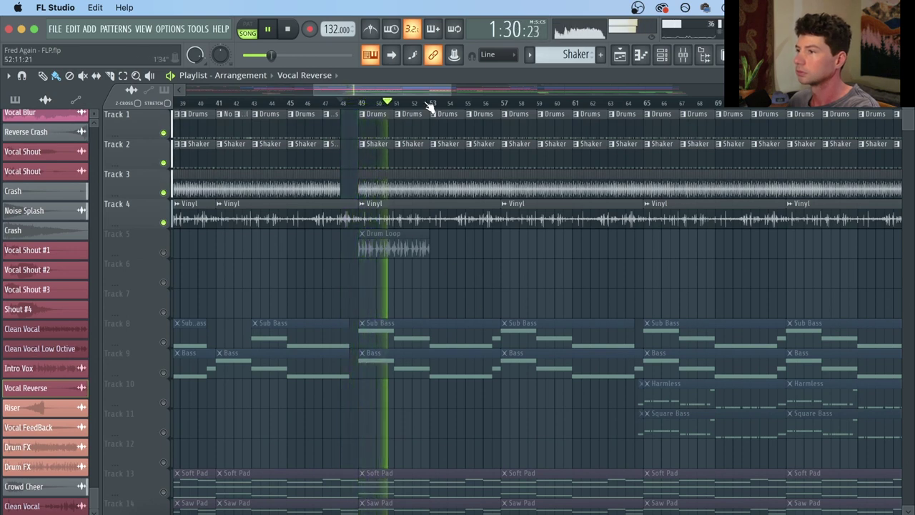
key("space")
scroll(429, 106, "down", 3)
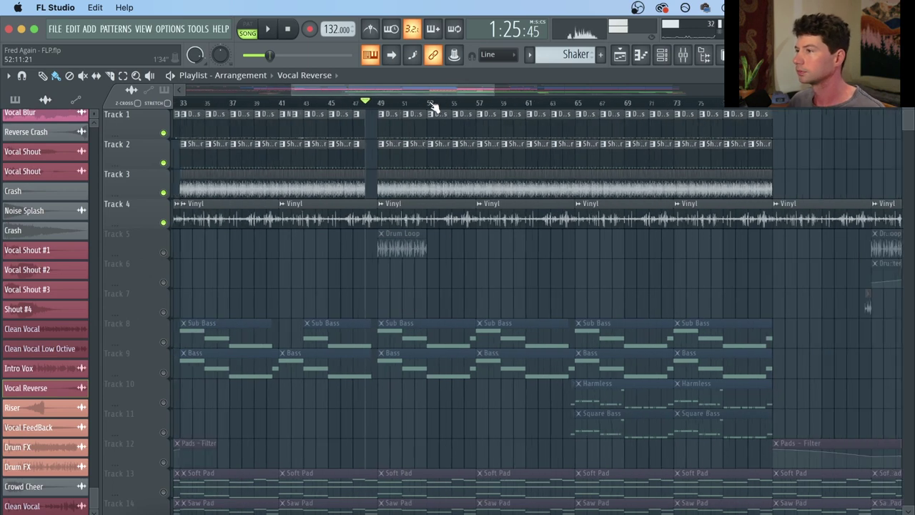
Open the mixer and check the effect slots of channels 1 to 4, from Soft Kick to Snare.
left_click(682, 55)
scroll(293, 200, "up", 4)
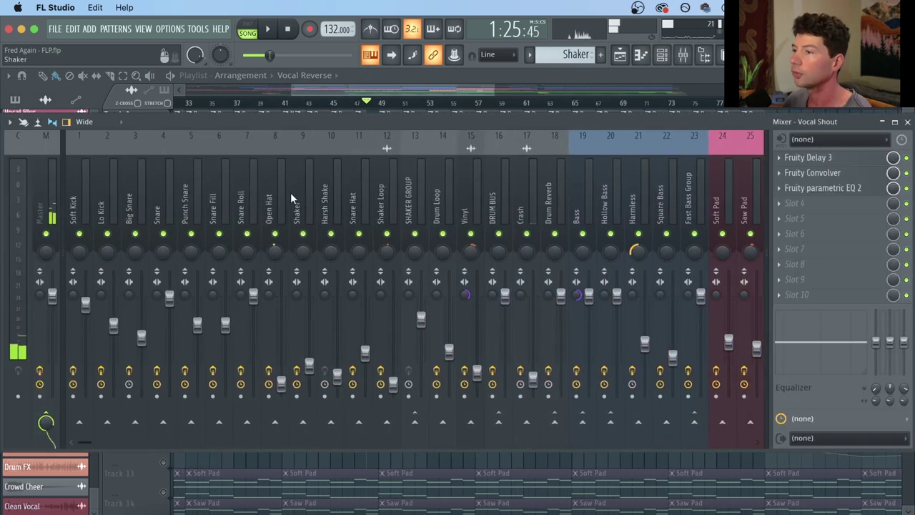
left_click(76, 207)
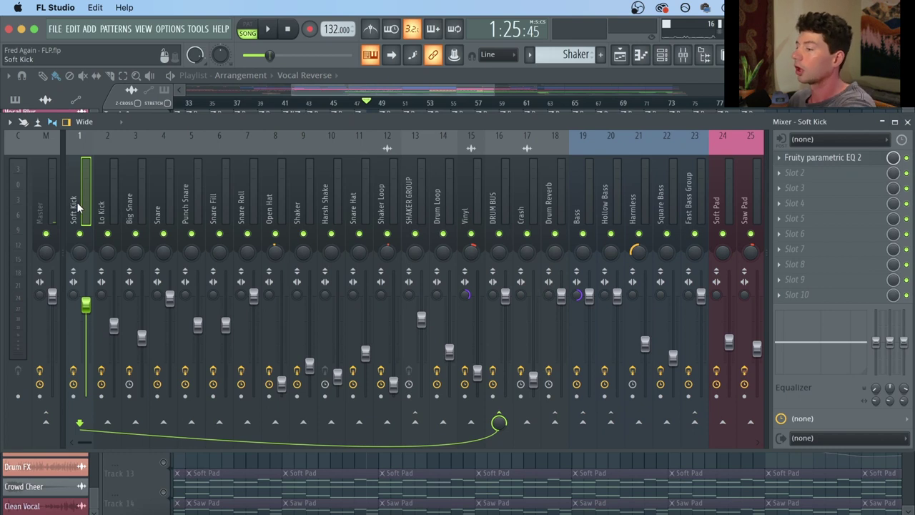
key("Right")
key("Right")
key("Right")
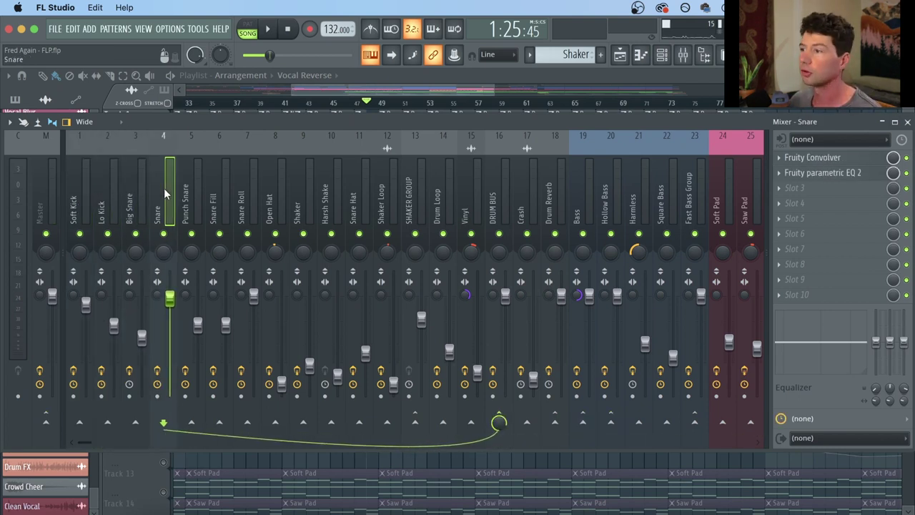
Inspect the Fruity Convolver and Fruity parametric EQ 2 settings on the Snare channel.
left_click(805, 164)
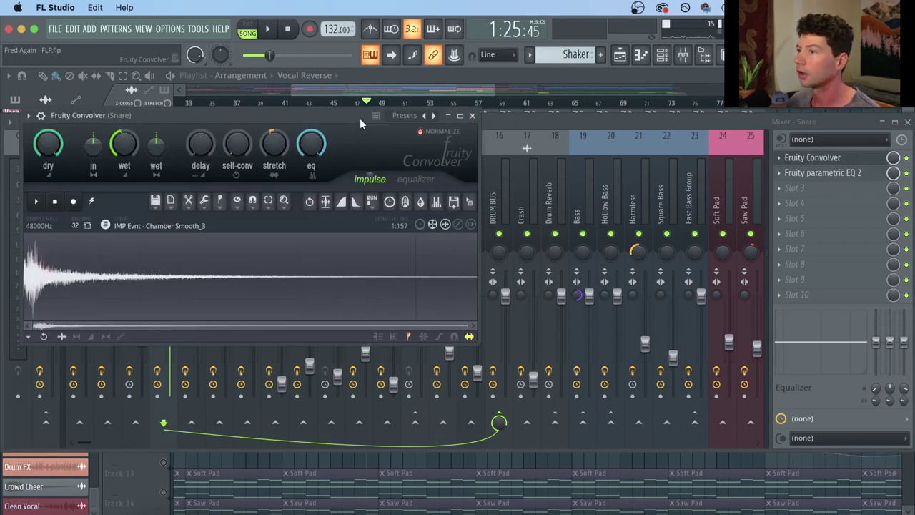
left_click_drag(361, 122, 559, 197)
left_click(672, 201)
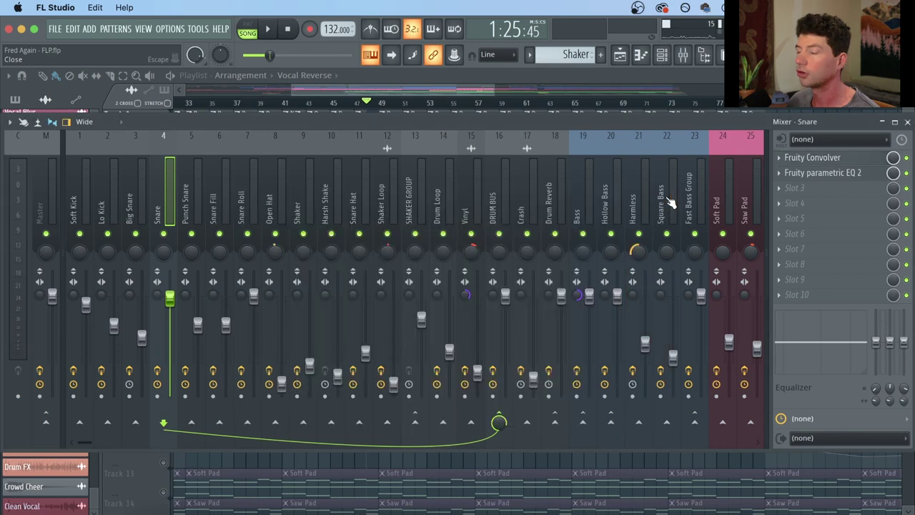
left_click(822, 174)
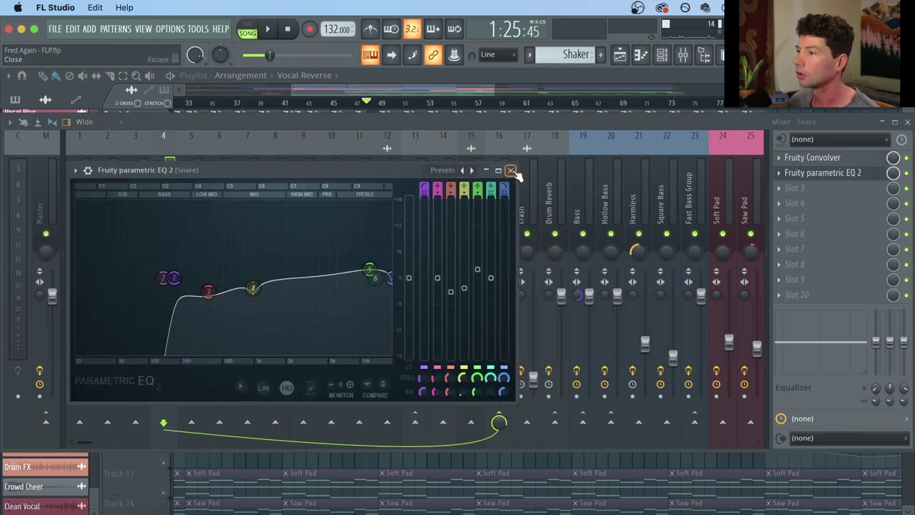
left_click(511, 170)
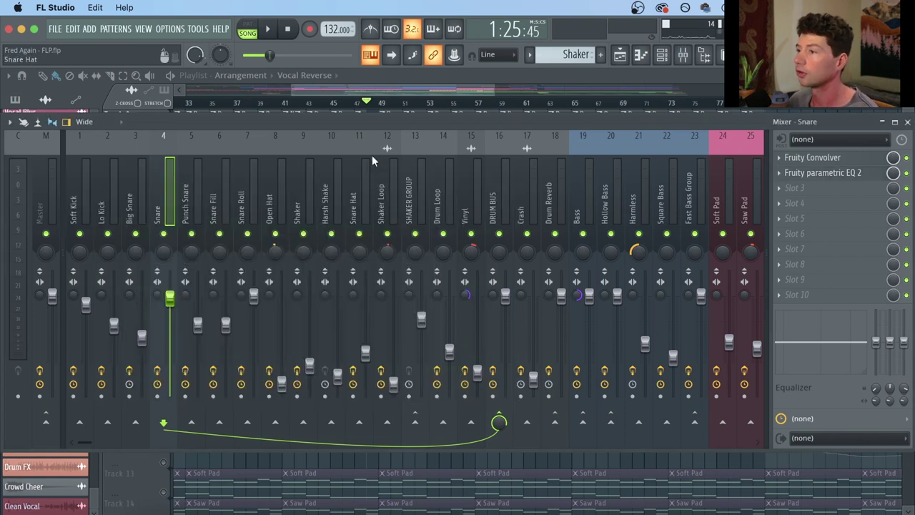
Check the effect slots of the Shaker Loop and Snare Hat channels and inspect the Fruity Compressor on the DRUM BUS.
left_click(374, 202)
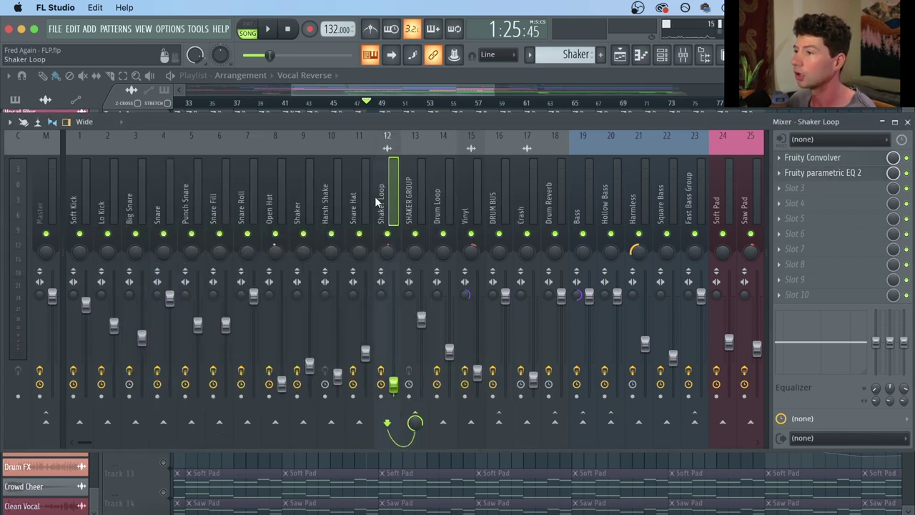
left_click(363, 202)
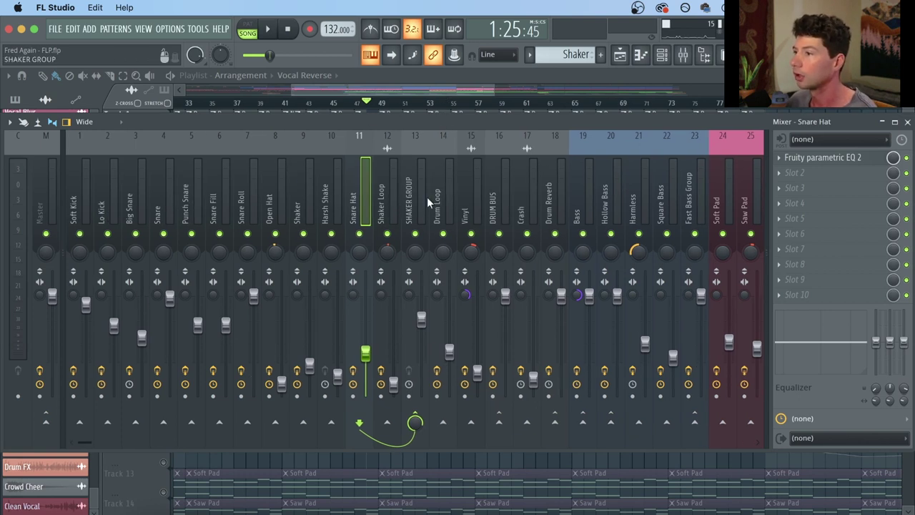
left_click(497, 204)
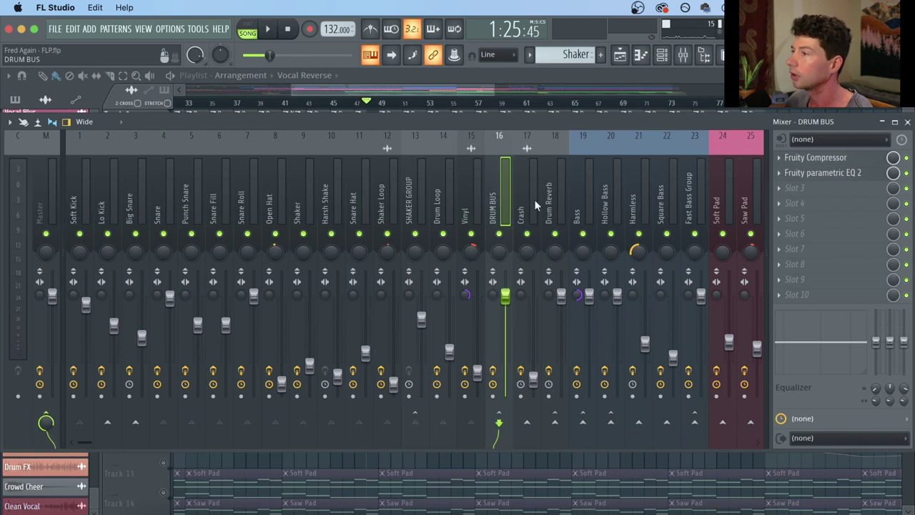
left_click(857, 159)
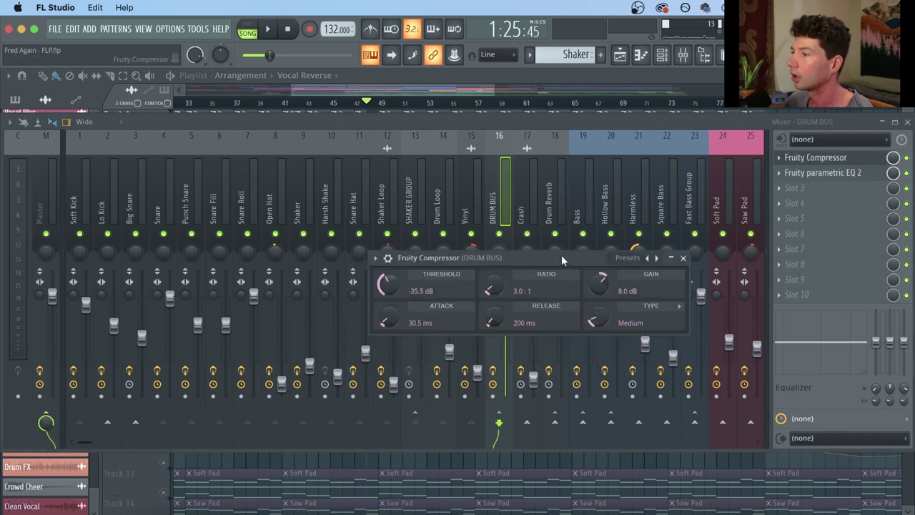
left_click_drag(561, 257, 480, 215)
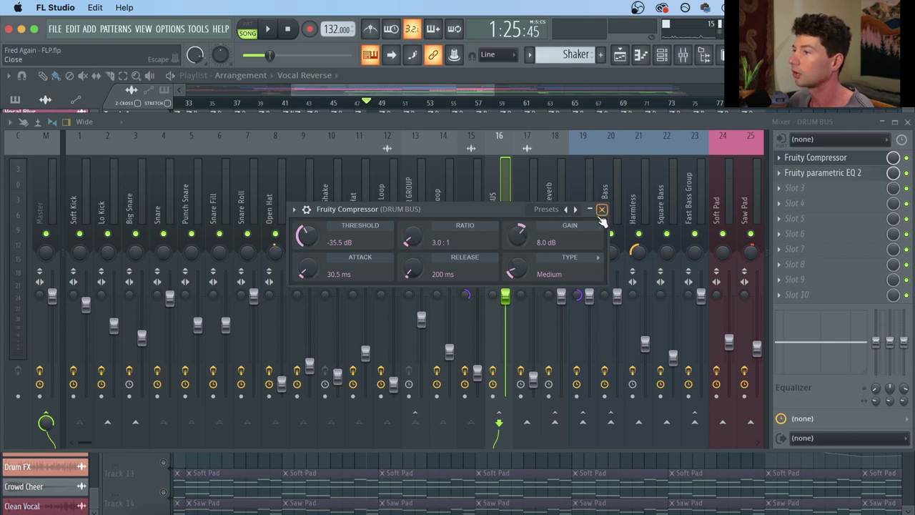
left_click(602, 209)
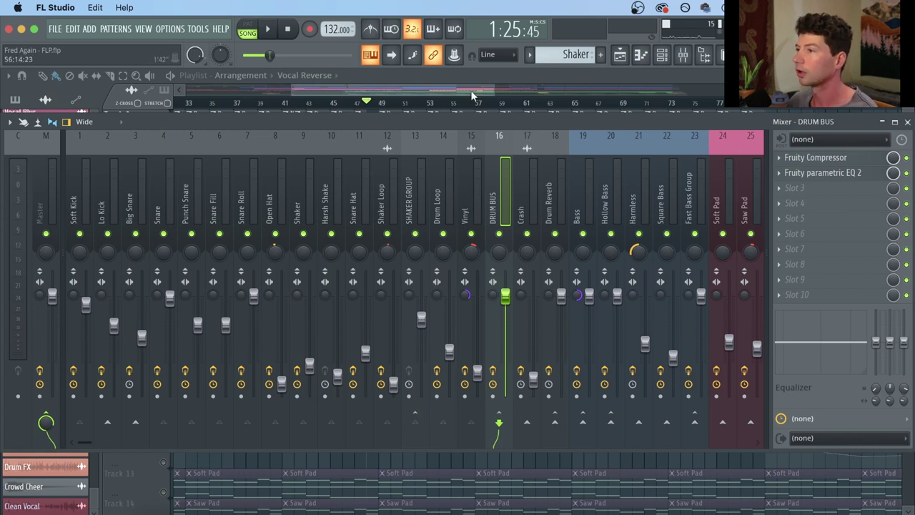
Inspect the Fruity Convolver on the Drum Reverb channel and check the Open Hat channel's routing and effects.
left_click(558, 205)
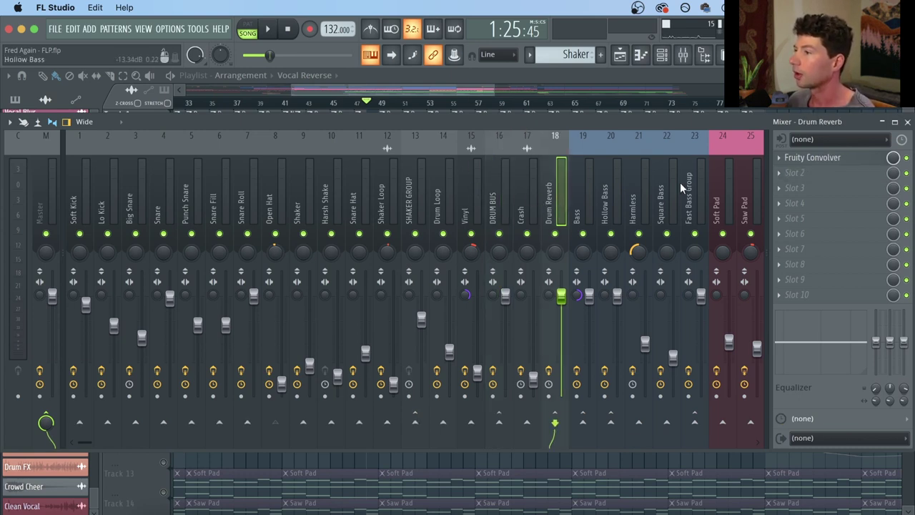
left_click(813, 158)
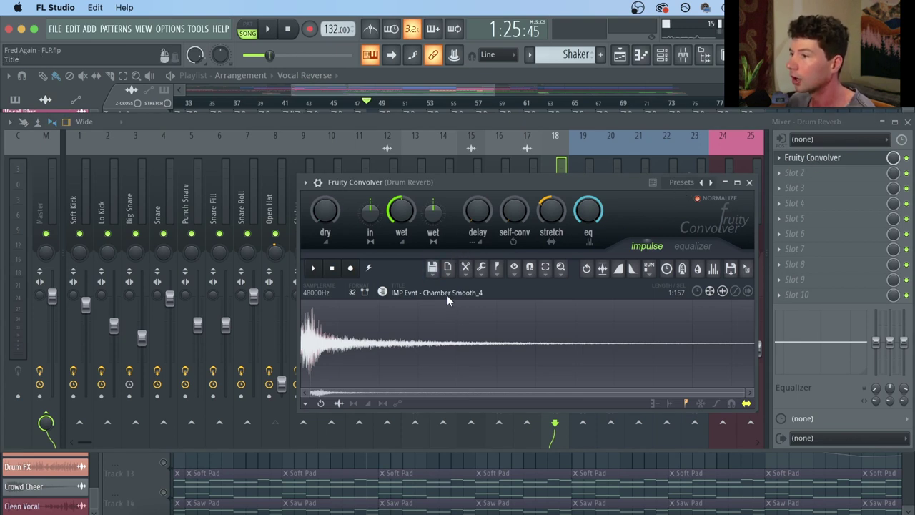
left_click(749, 182)
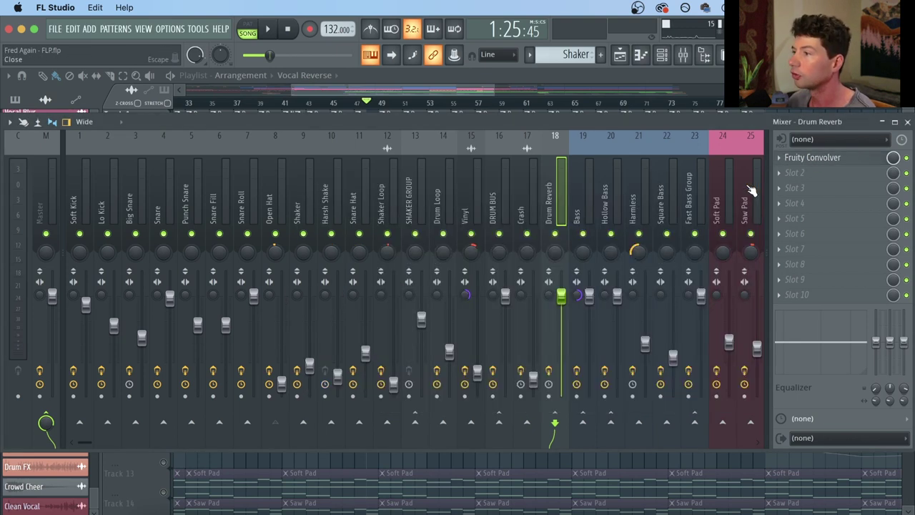
left_click(814, 159)
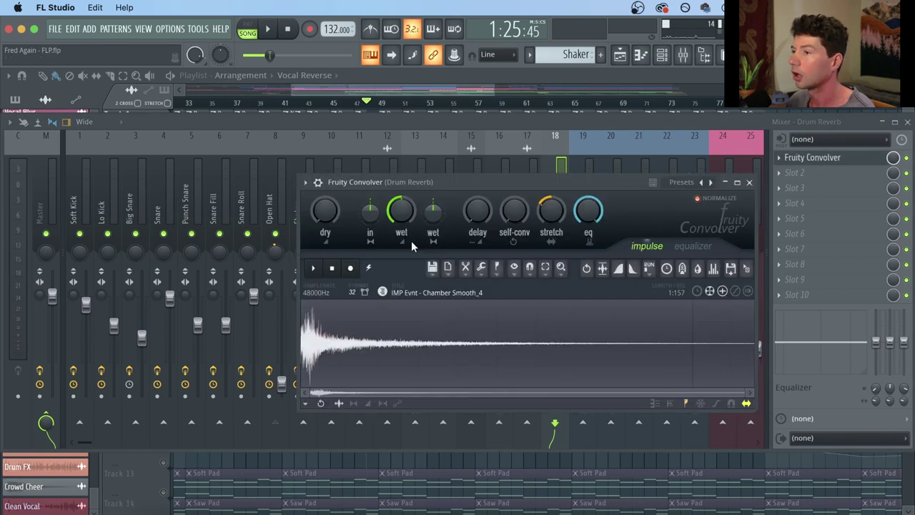
left_click(384, 141)
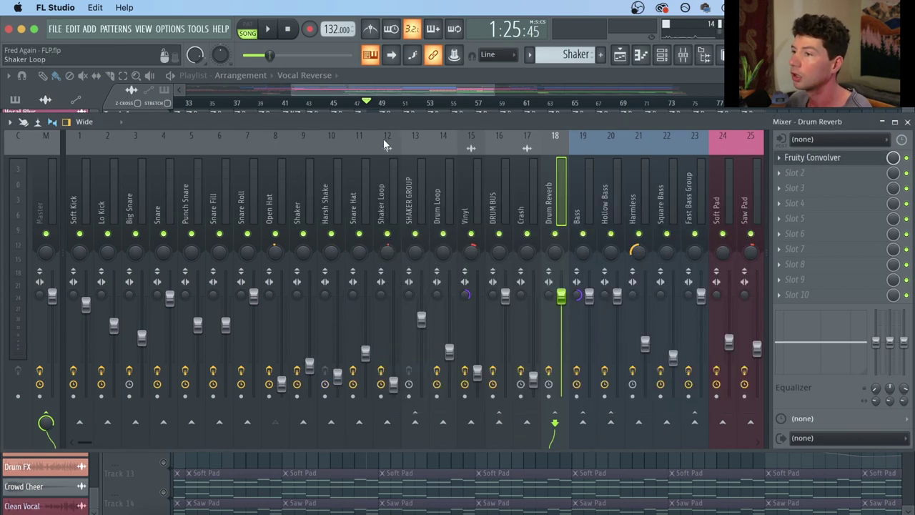
left_click(285, 206)
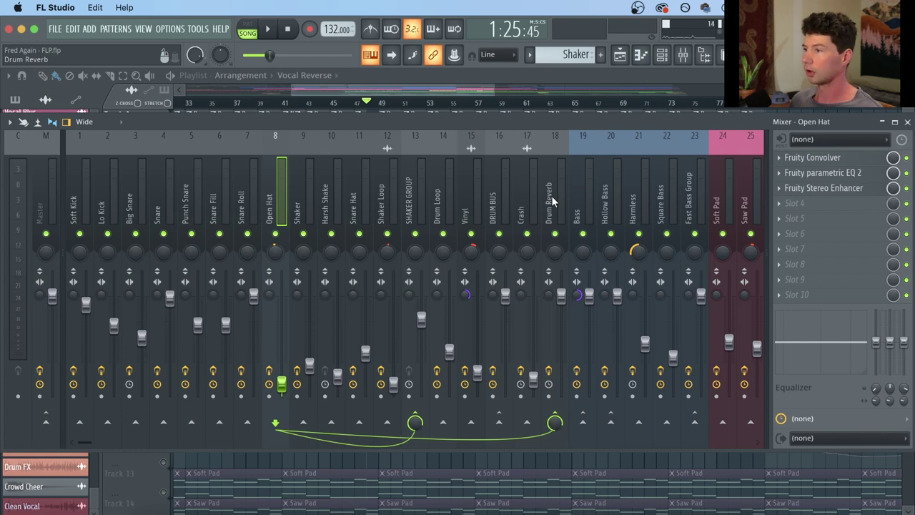
Isolate the Sub Bass and Bass on Tracks 8 and 9 and audition them from bars 49, 51, 53 and the middle of bar 56.
left_click(464, 90)
scroll(467, 105, "up", 2)
scroll(465, 106, "up", 1)
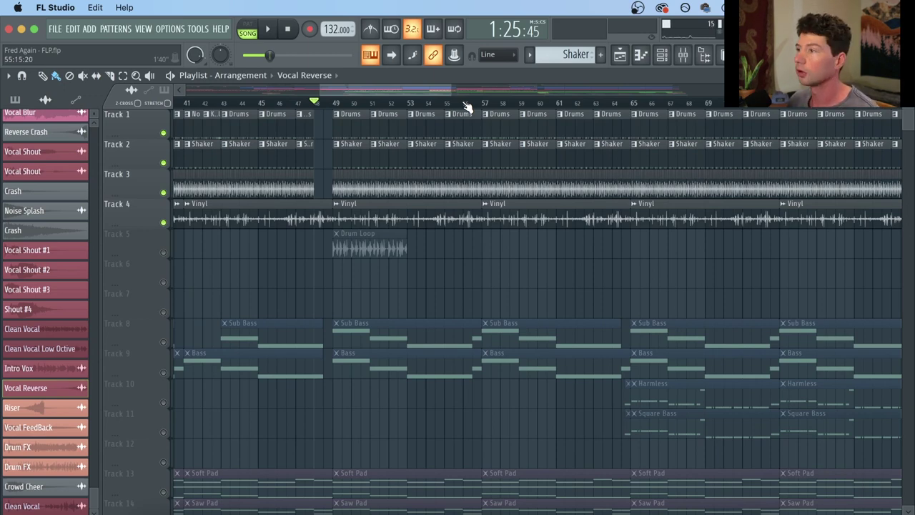
scroll(465, 106, "down", 2)
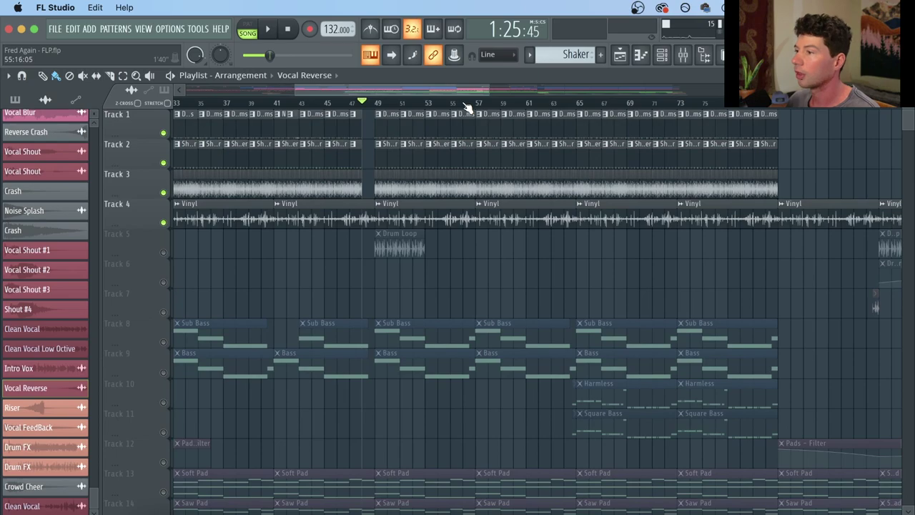
scroll(465, 105, "down", 3)
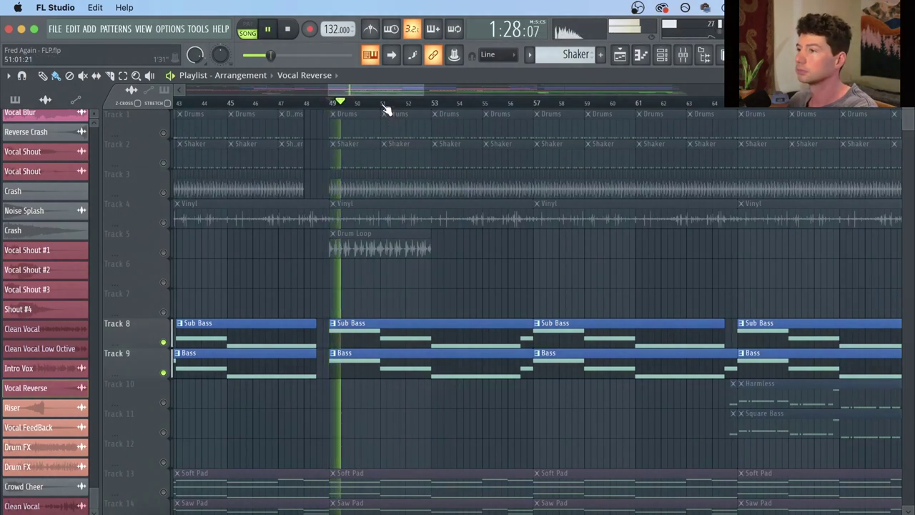
left_click(385, 106)
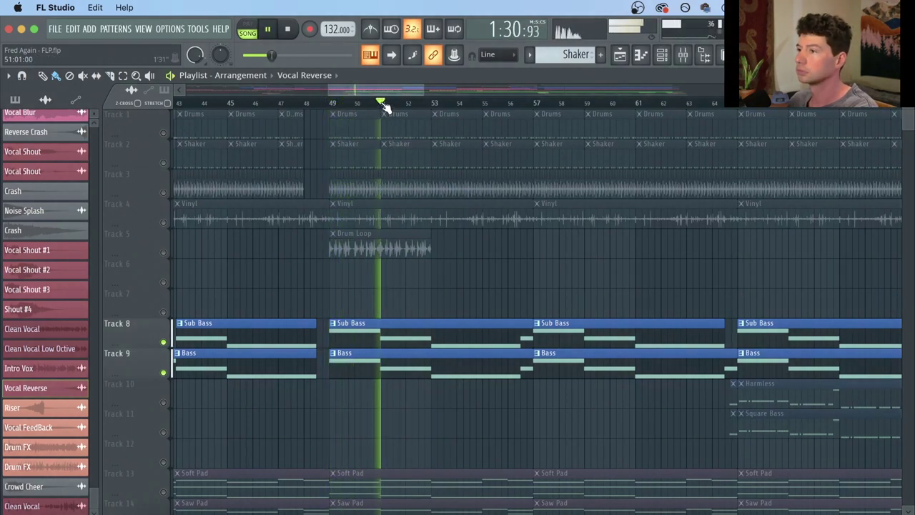
left_click(431, 104)
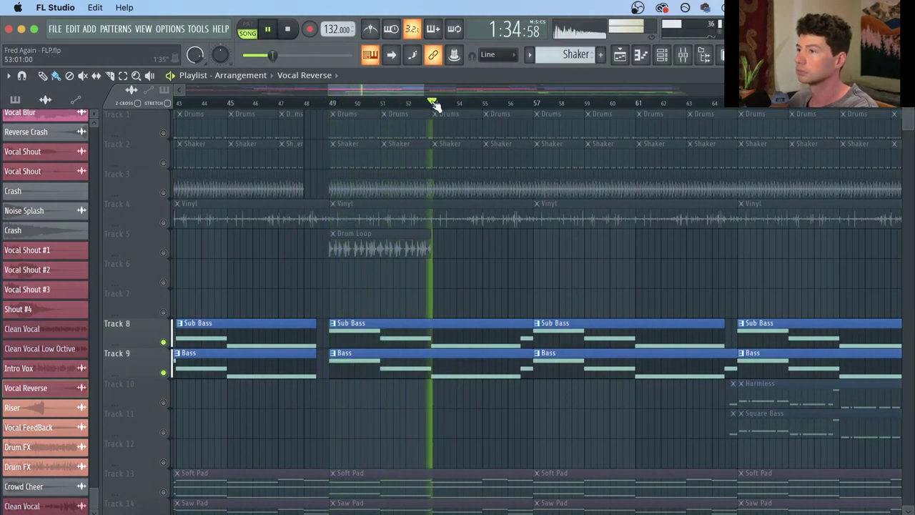
left_click(521, 105)
key("space")
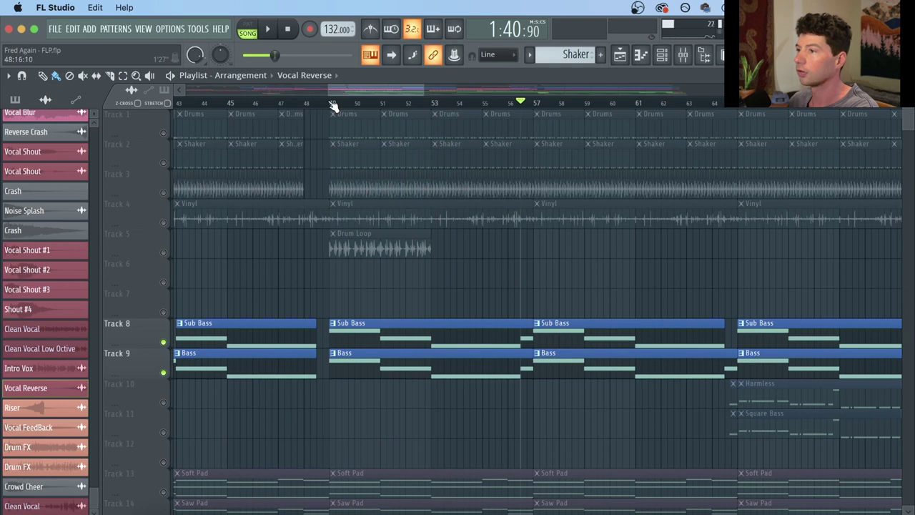
Mute Track 9 and play the Sub Bass on Track 8 alone from bar 49.
scroll(333, 105, "up", 3)
left_click(163, 372)
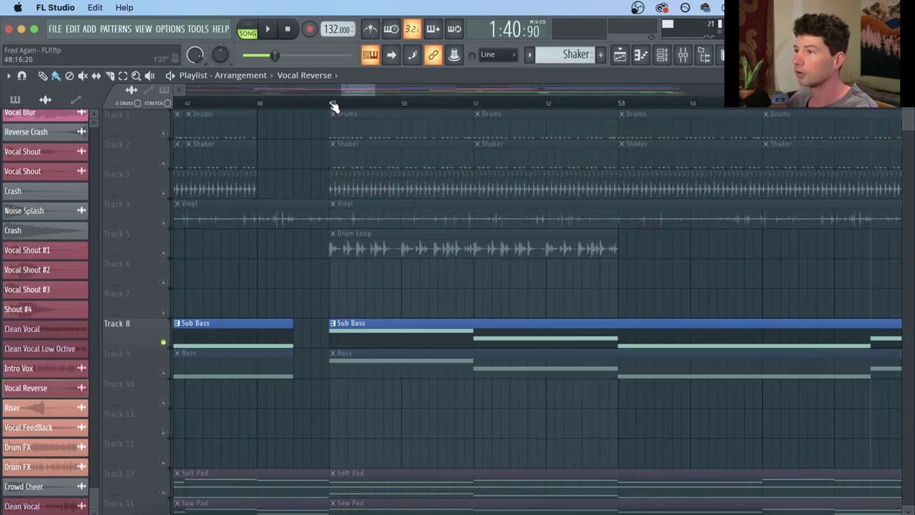
scroll(334, 107, "down", 3)
left_click(333, 105)
key("space")
Select the Sub Bass pattern, show its instruments in the channel rack and stop playback.
left_click(385, 335)
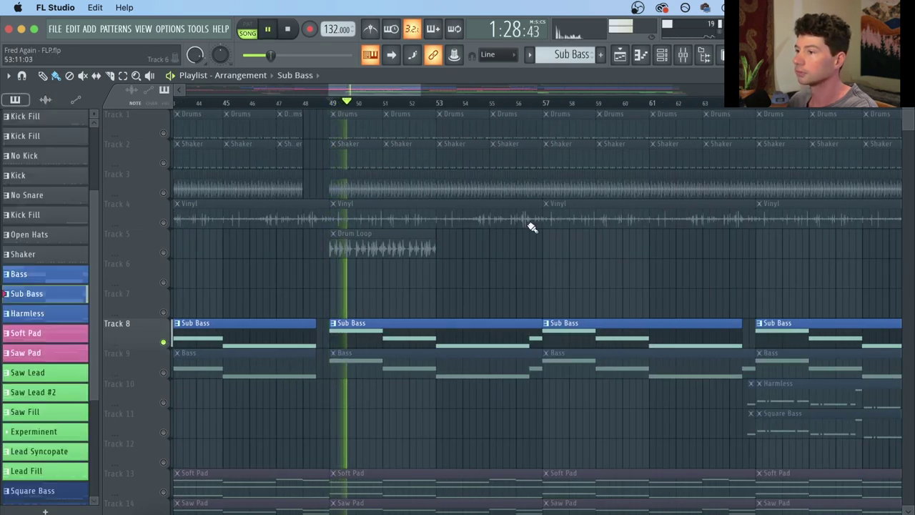
left_click(662, 56)
key("space")
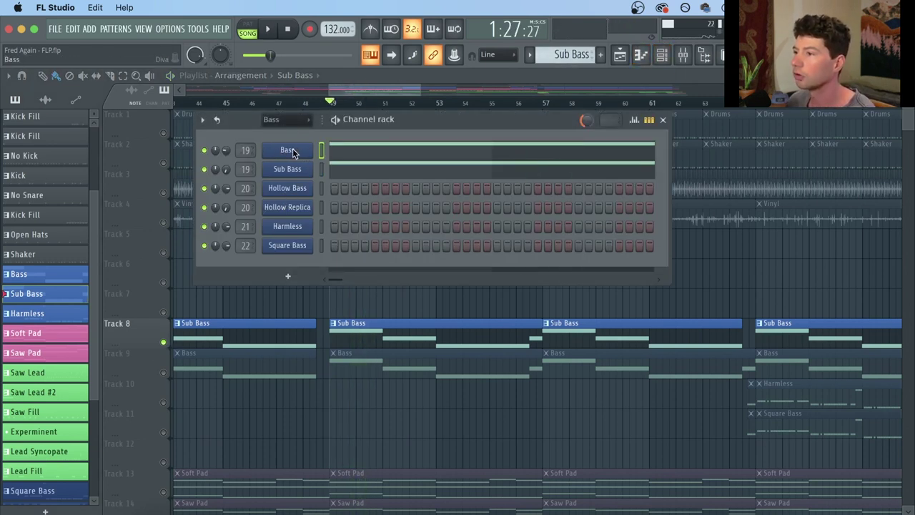
Check and mute the Bass channel's Diva synth, and reset the Sub Bass channel's volume to 78%.
left_click(291, 151)
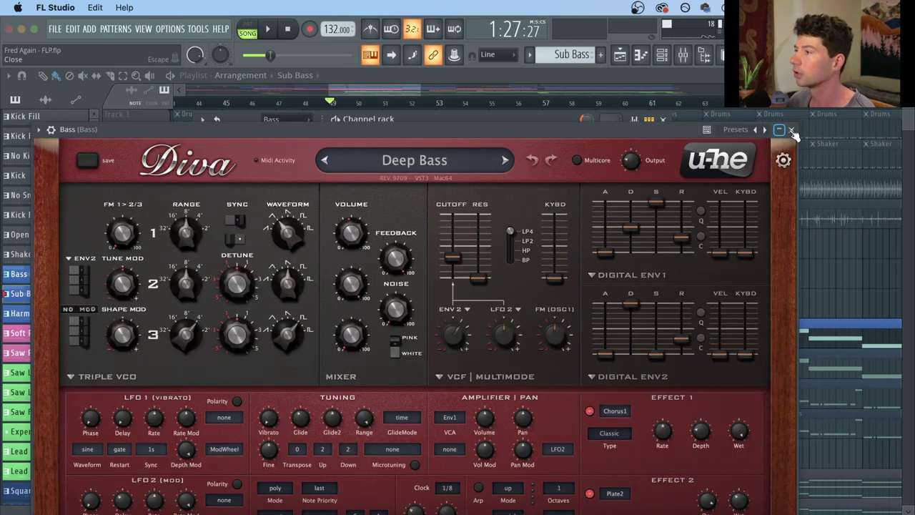
left_click(792, 130)
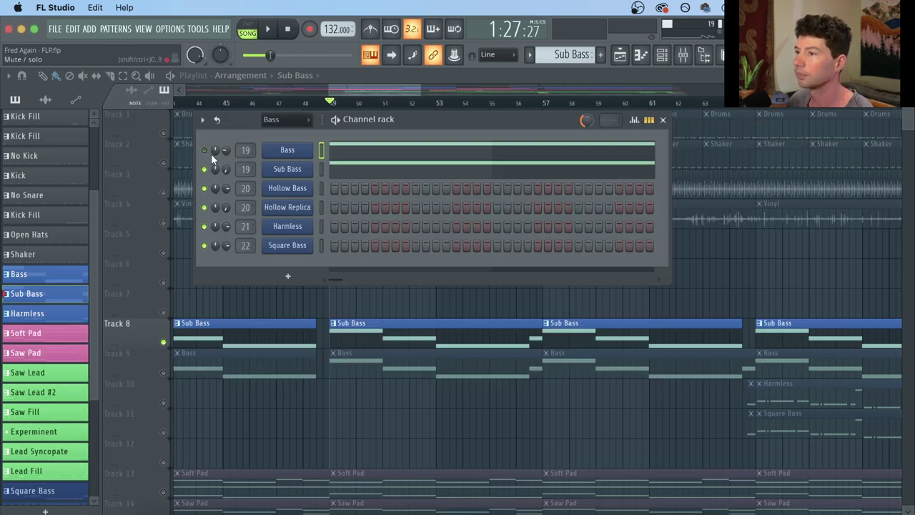
left_click_drag(226, 170, 226, 161)
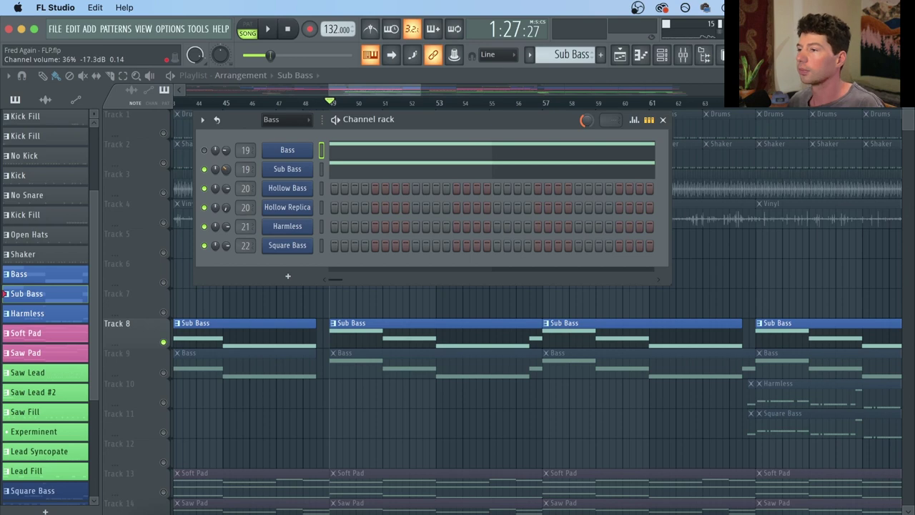
right_click(226, 168)
left_click(294, 180)
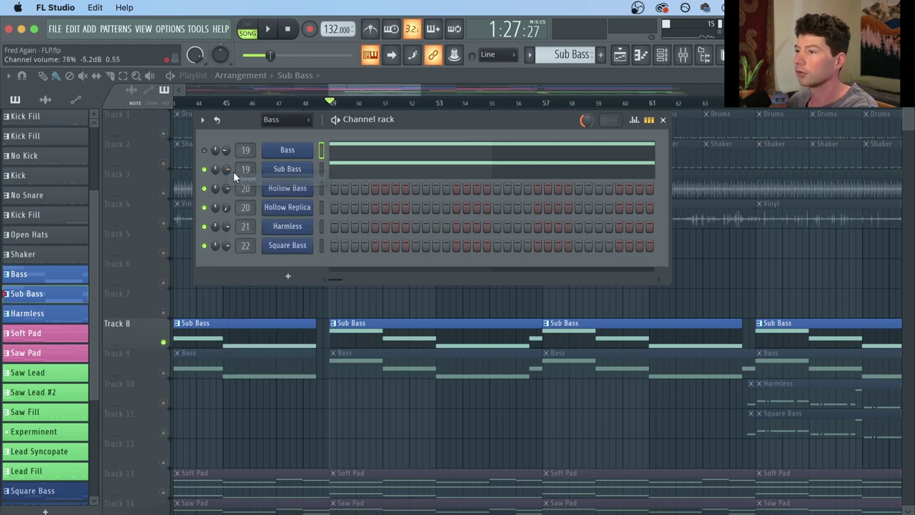
Audition the Sub Bass channel briefly and inspect the oscillator settings of its 3x Osc.
key("space")
key("space")
left_click(293, 170)
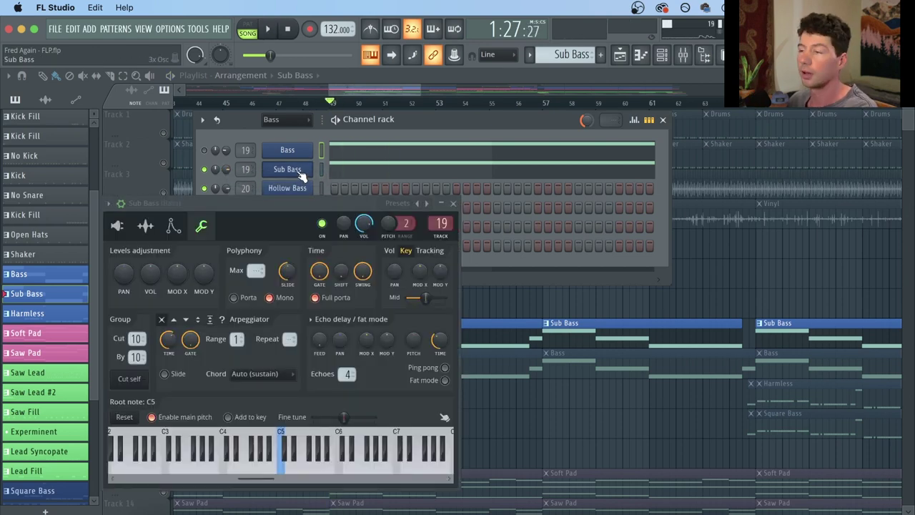
left_click(117, 226)
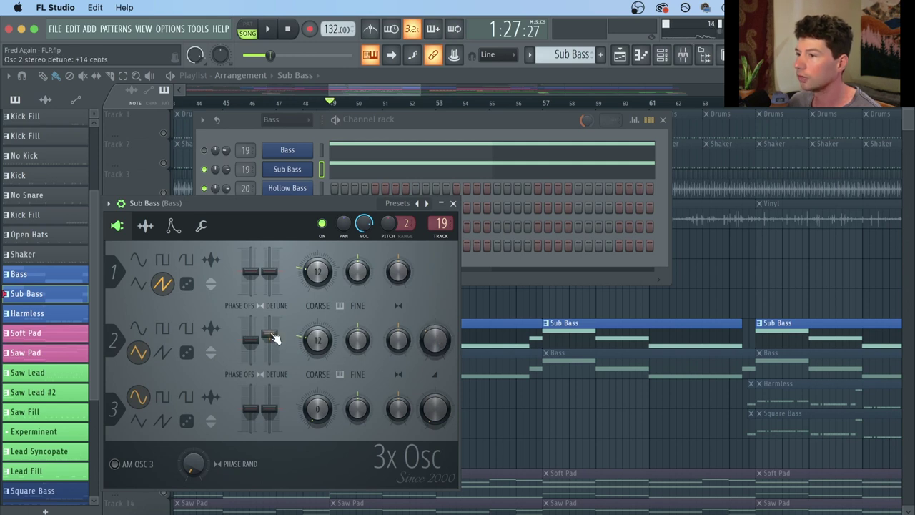
Inspect the Fruity Parametric EQ 2 and Fruity Limiter on the Bass mixer track and return to the playlist.
left_click(682, 55)
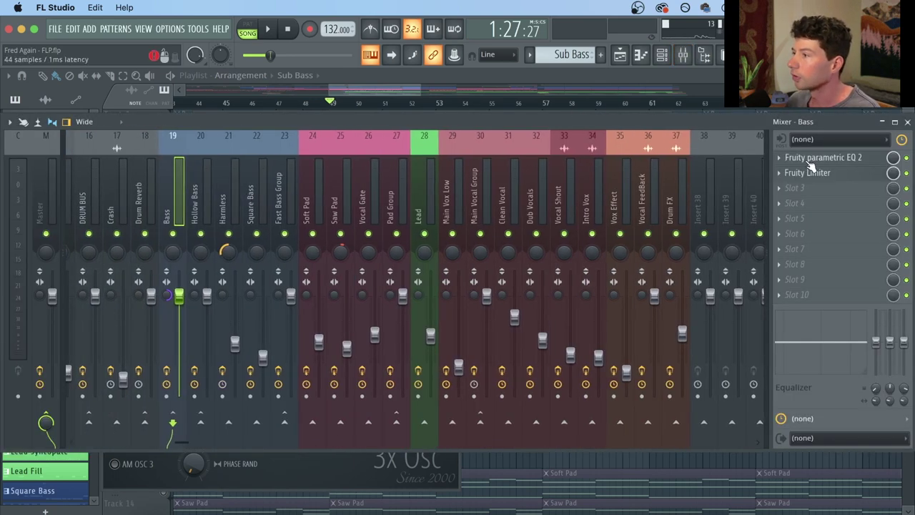
left_click(808, 160)
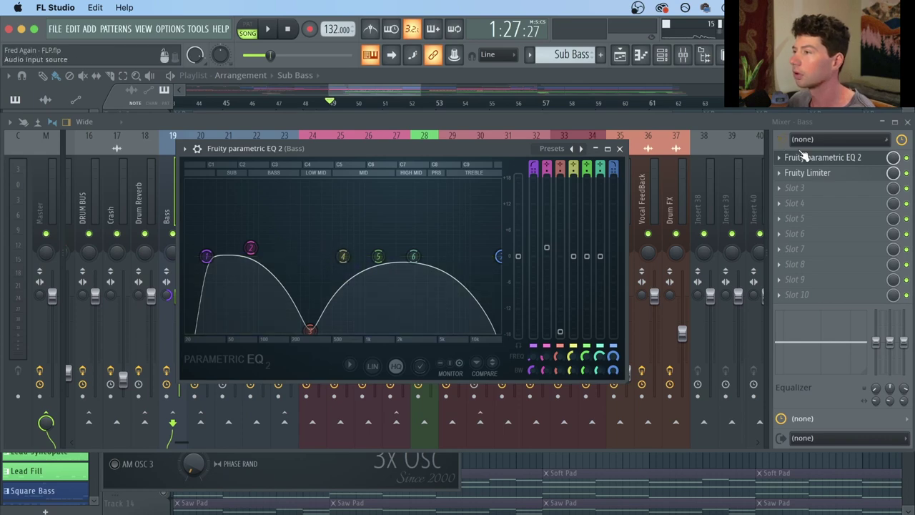
left_click(825, 177)
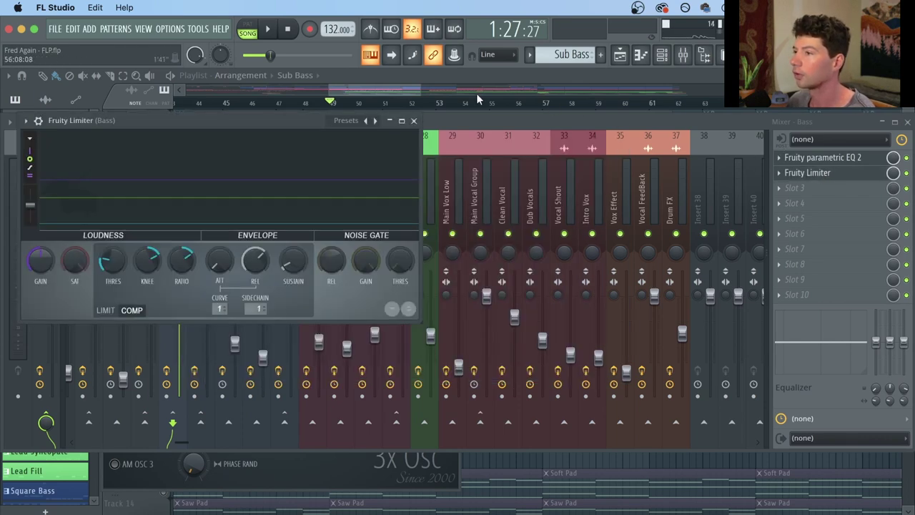
left_click(413, 120)
scroll(310, 179, "left", 5)
scroll(309, 179, "left", 3)
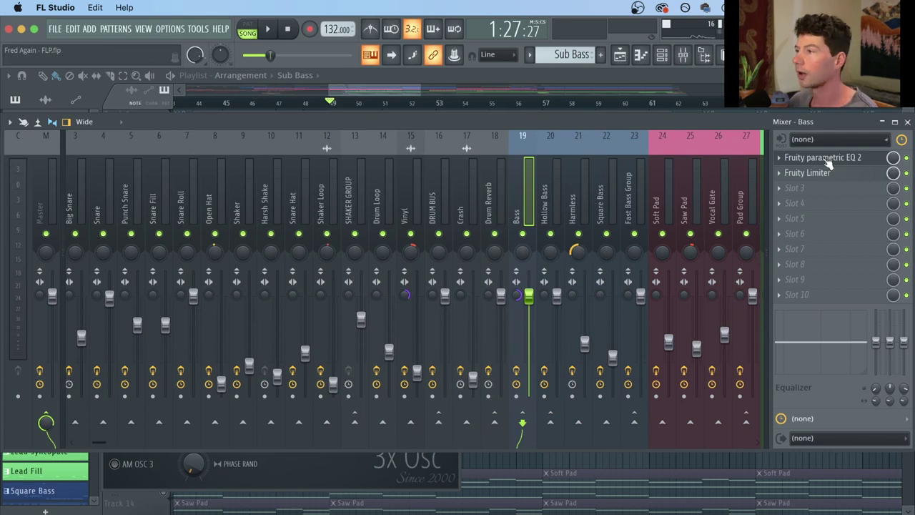
left_click(829, 174)
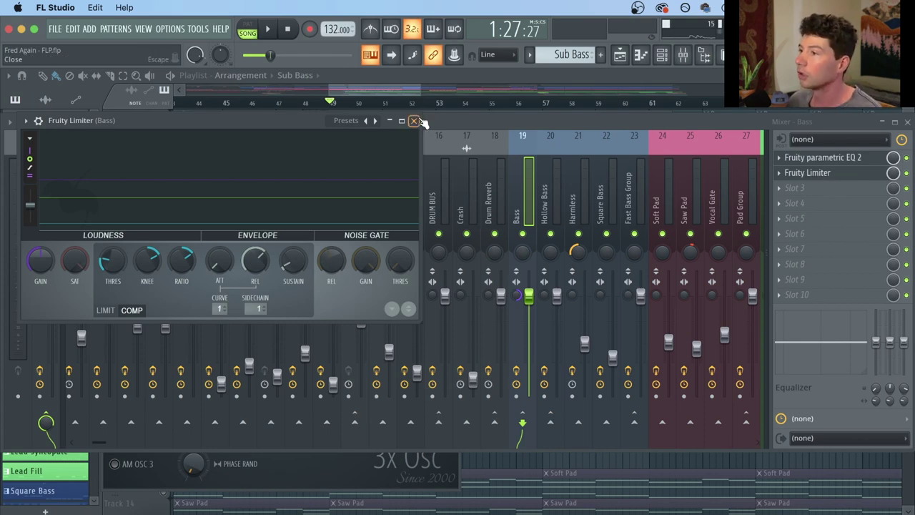
left_click(413, 121)
left_click(406, 95)
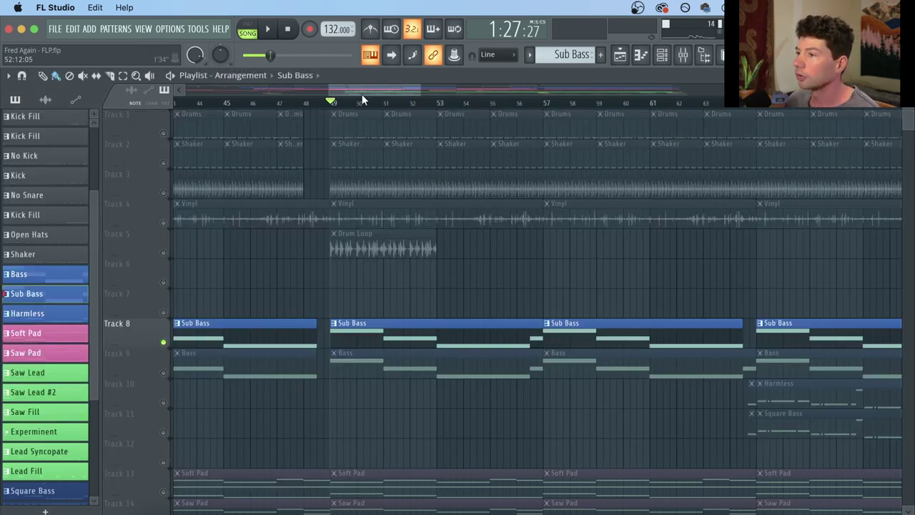
Solo the Bass on Track 9, play it from bar 49 and show its instruments in the channel rack.
scroll(373, 106, "up", 3)
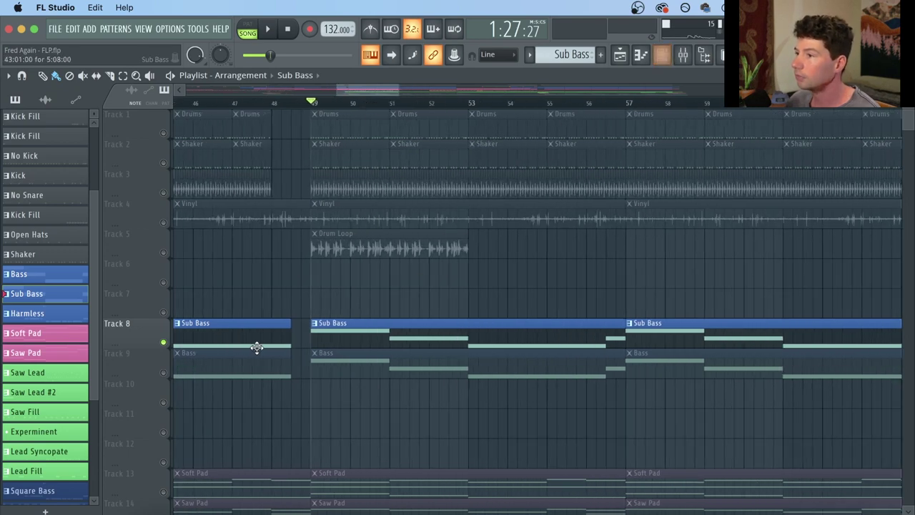
left_click(175, 372)
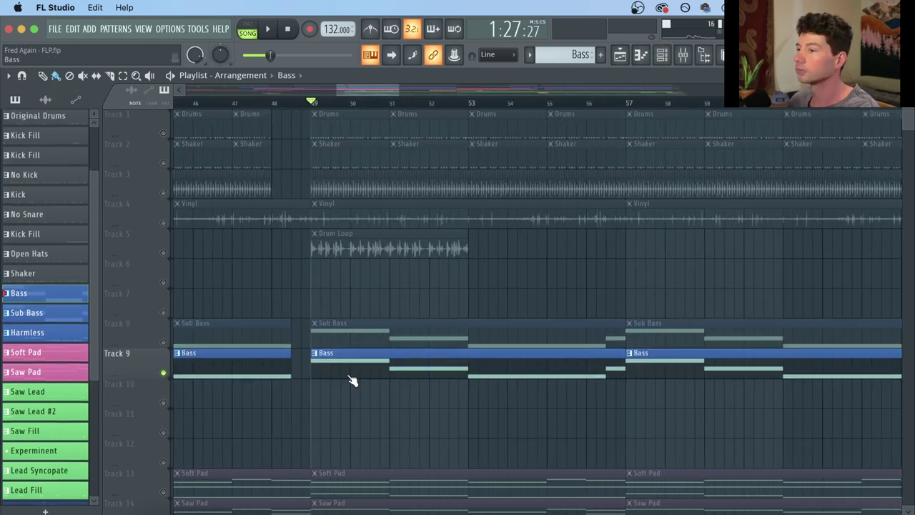
key("space")
key("F6")
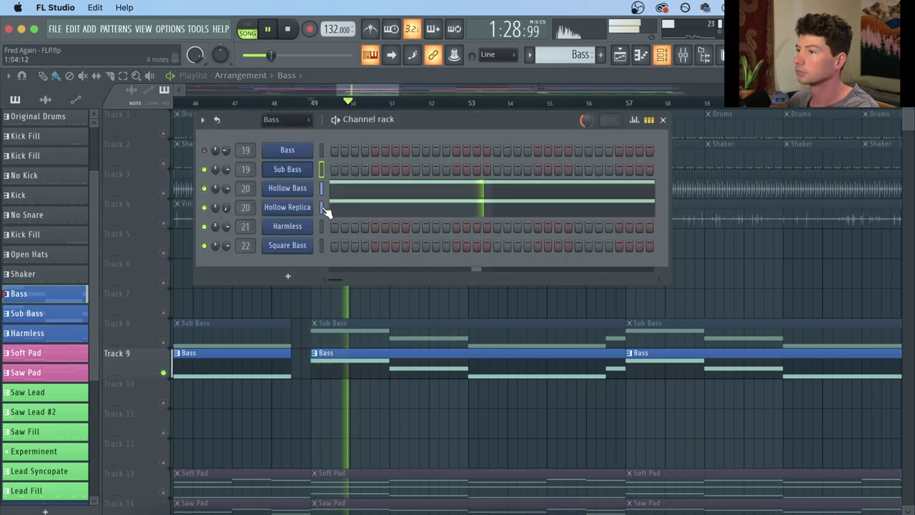
key("space")
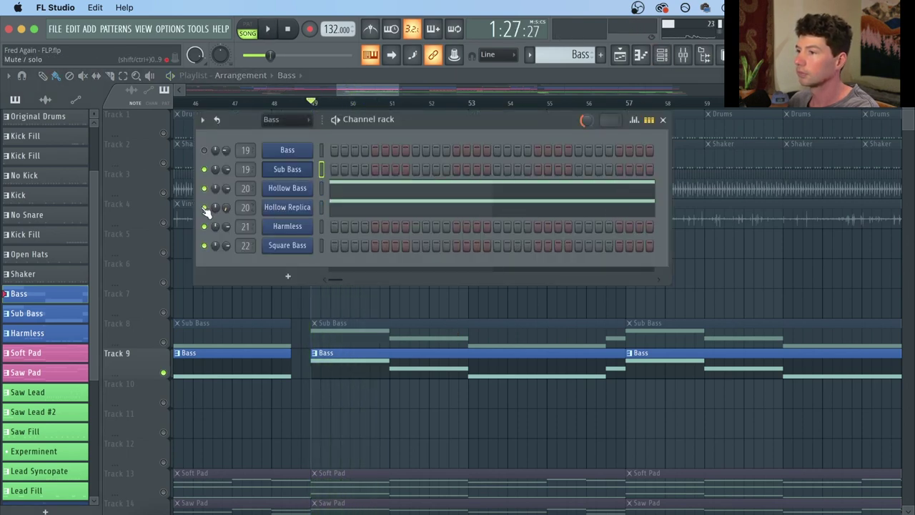
Mute the Hollow Replica channel and inspect the source sample in the Hollow Bass sampler.
left_click(203, 207)
left_click(289, 188)
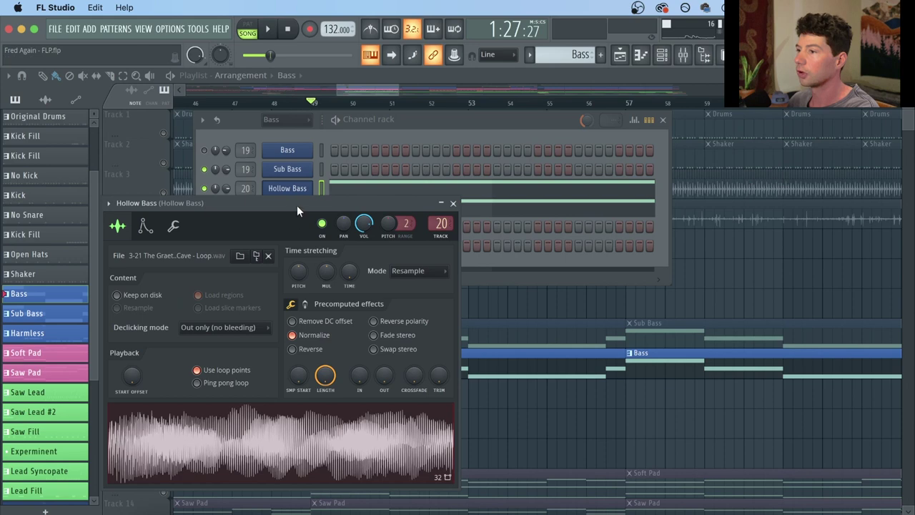
left_click_drag(296, 206, 354, 182)
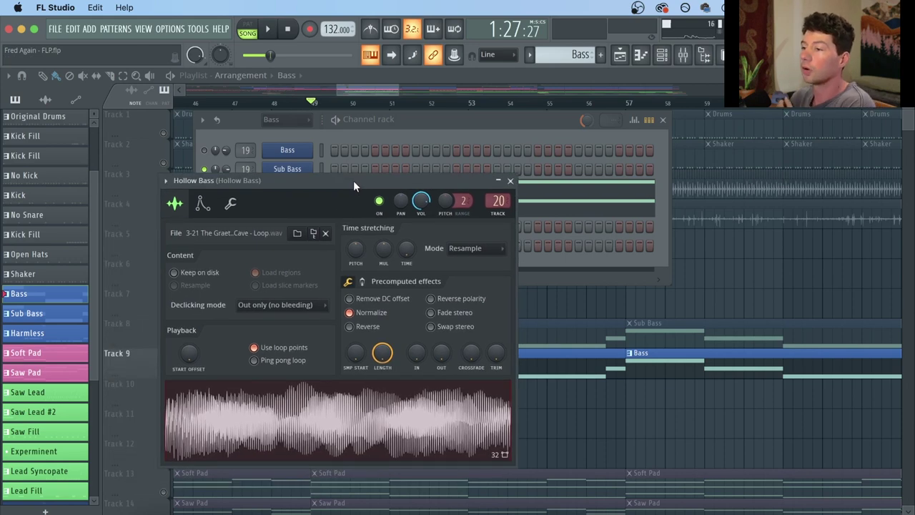
left_click(683, 54)
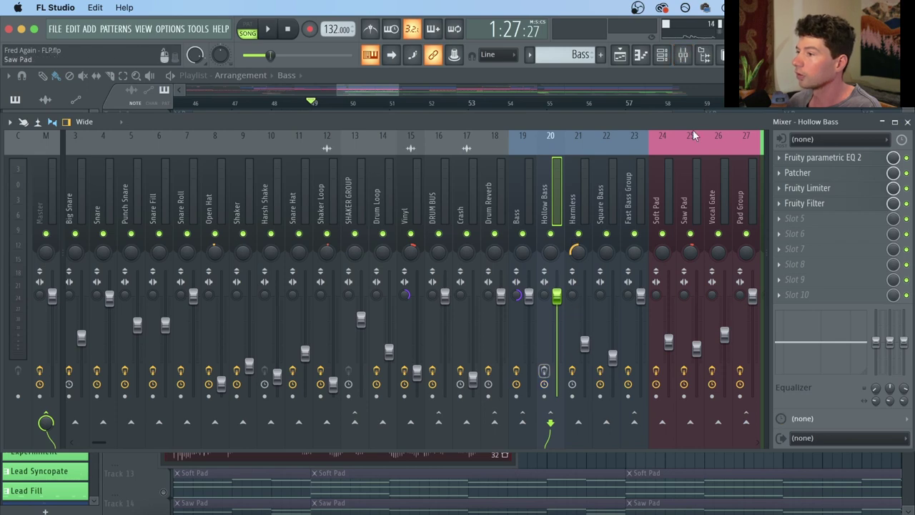
left_click(661, 55)
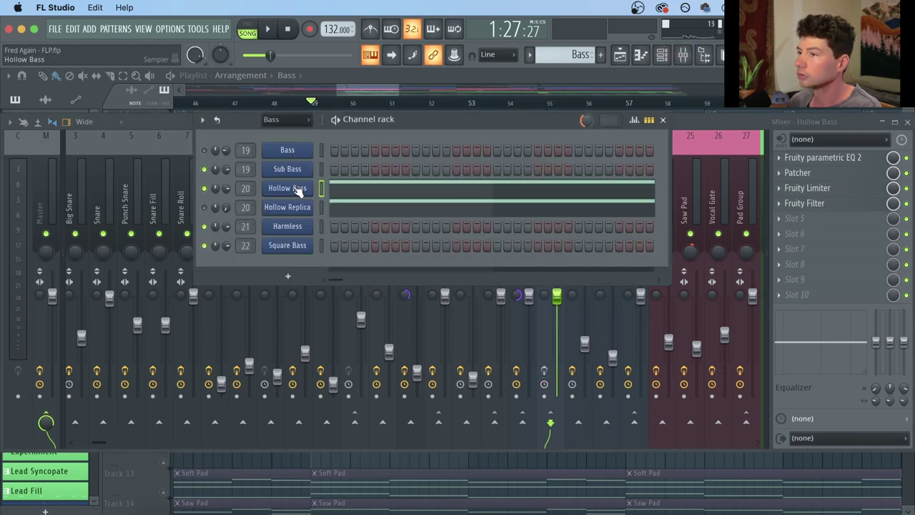
left_click(295, 188)
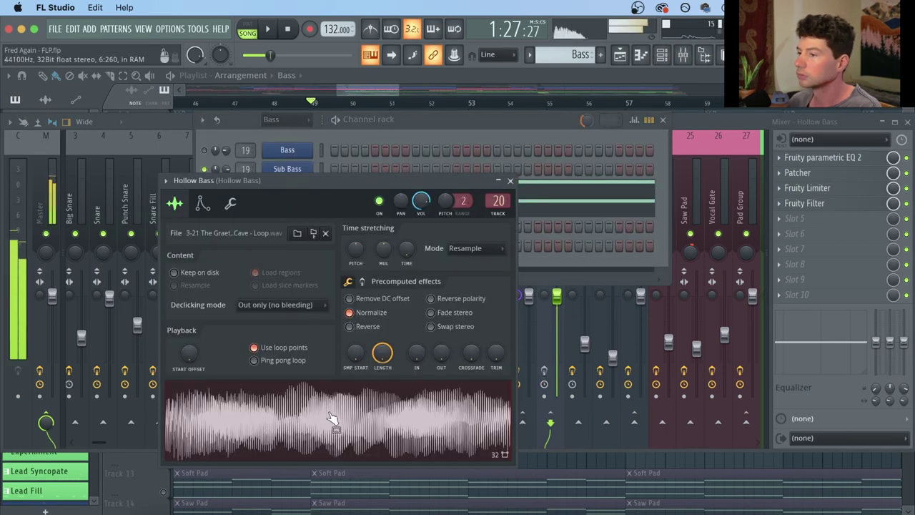
Play the Hollow Bass and inspect the Fruity Parametric EQ 2 and the mid/side Patcher on its mixer track.
left_click(694, 123)
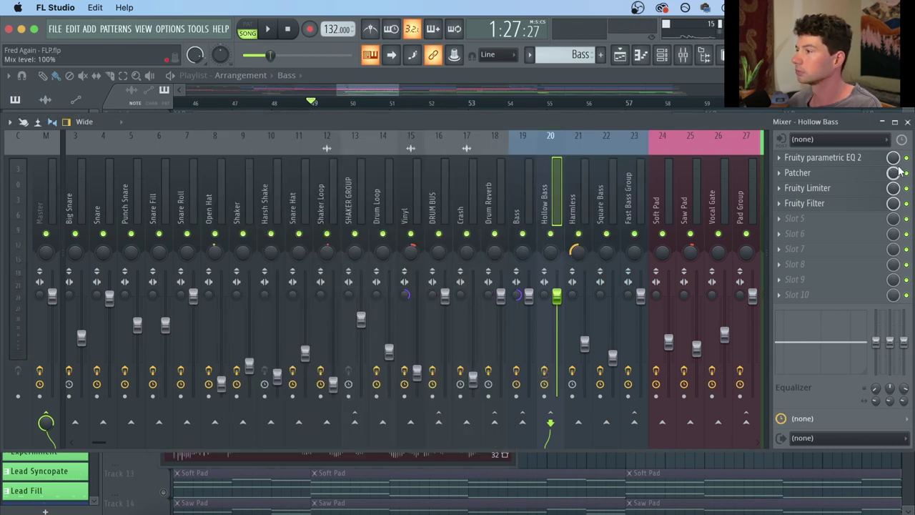
key("space")
key("space")
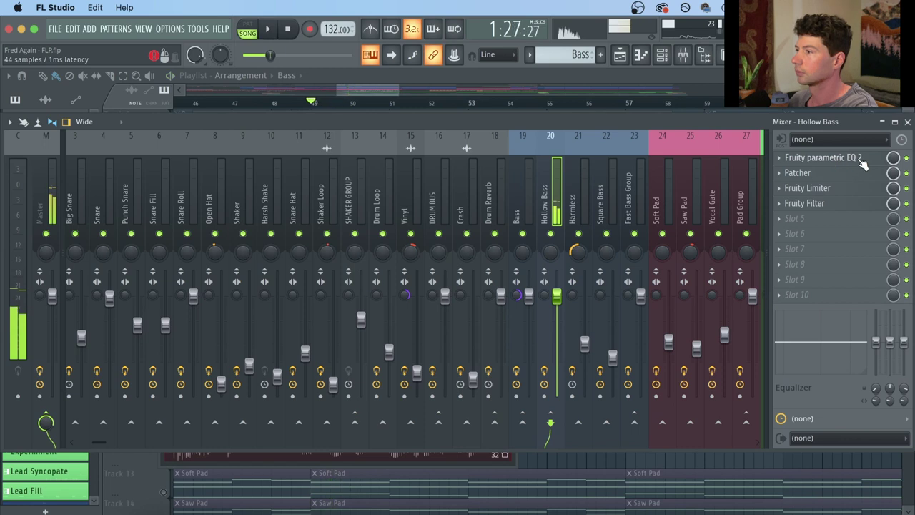
left_click(832, 158)
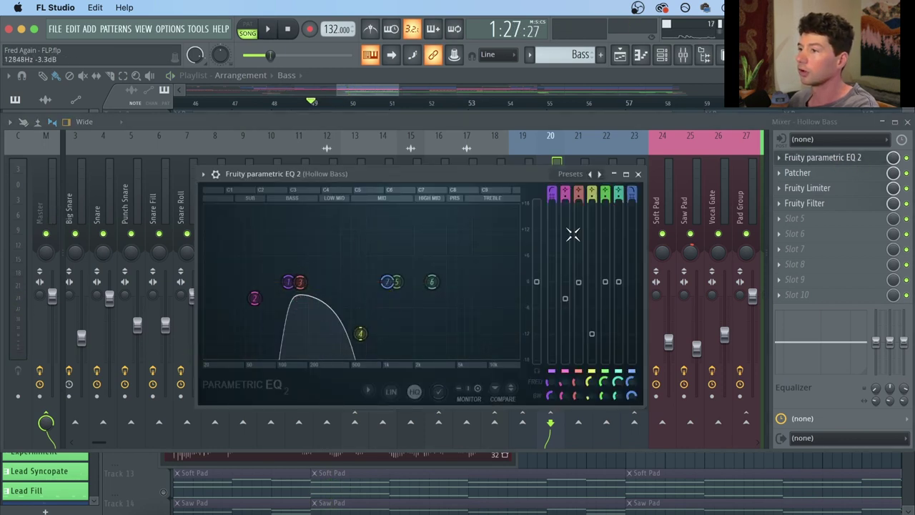
left_click(637, 174)
left_click(826, 177)
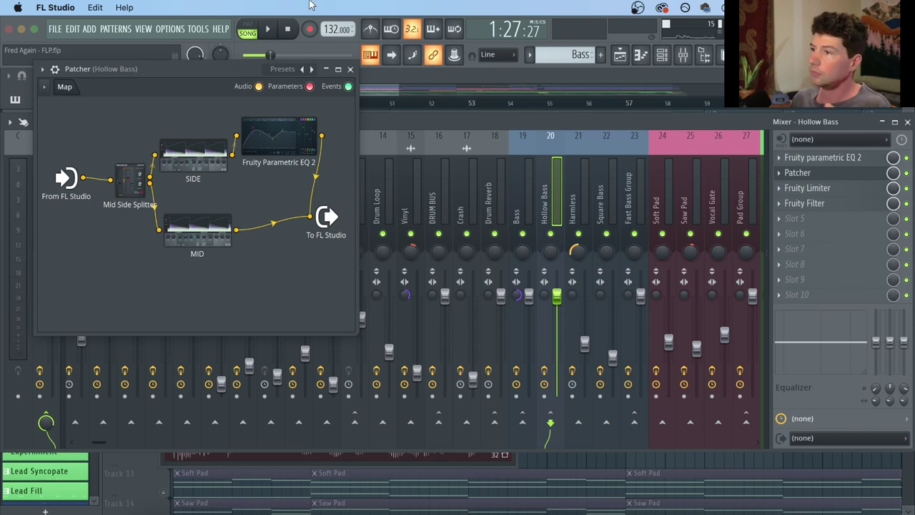
left_click_drag(232, 69, 313, 135)
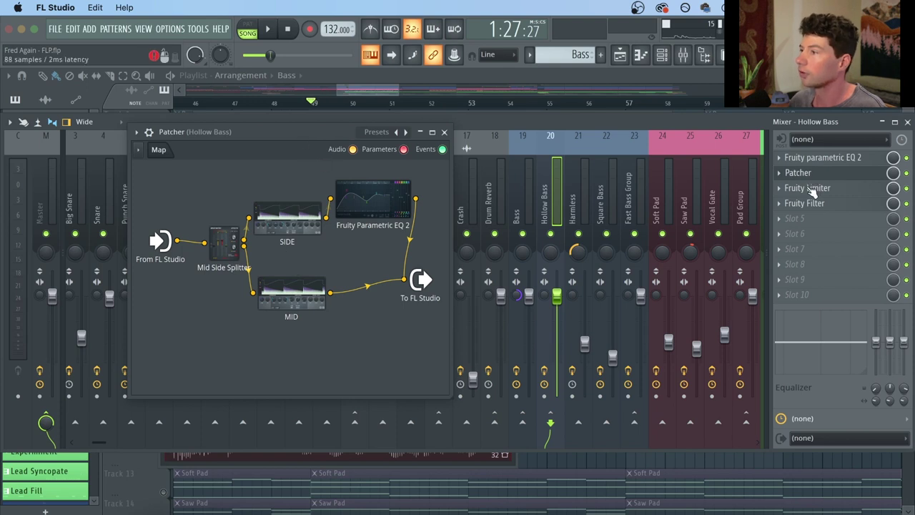
Add a second Patcher in slot 6 of the Hollow Bass mixer track and load its Split band EQ preset.
left_click(794, 220)
mouse_move(684, 152)
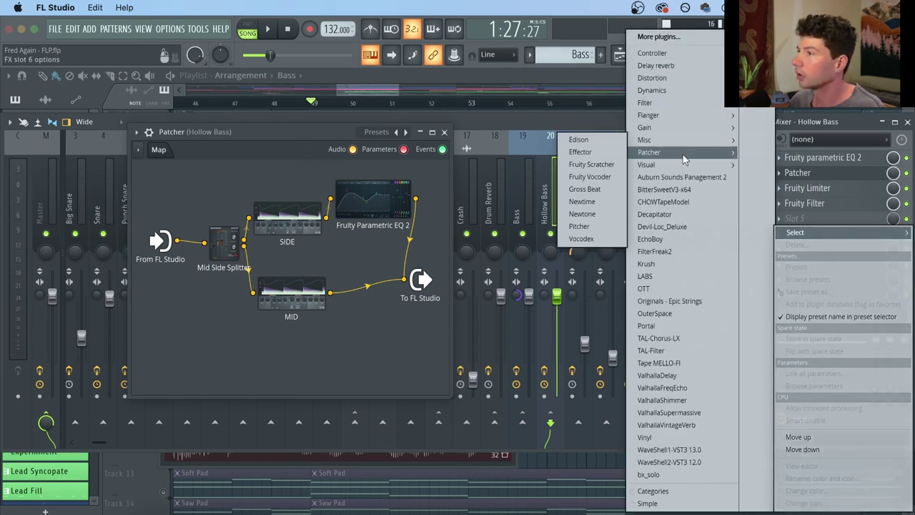
left_click(594, 153)
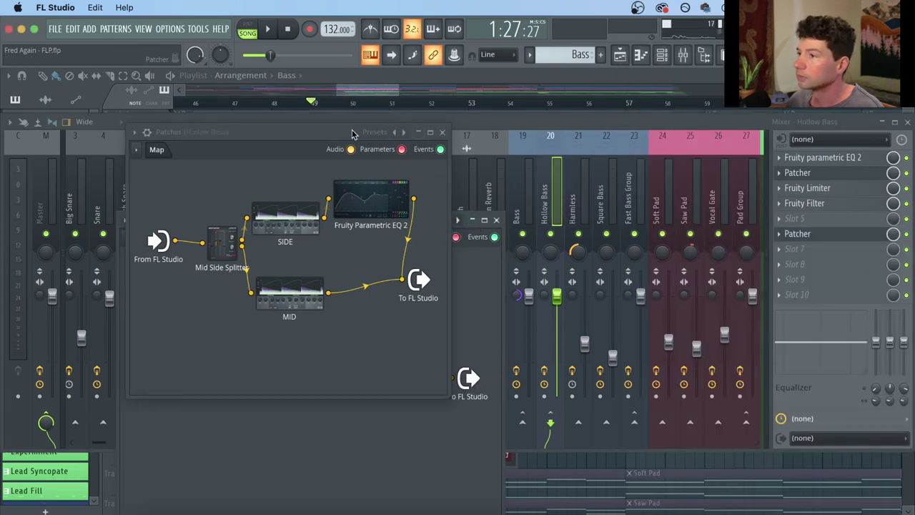
left_click_drag(403, 123, 317, 92)
left_click(433, 221)
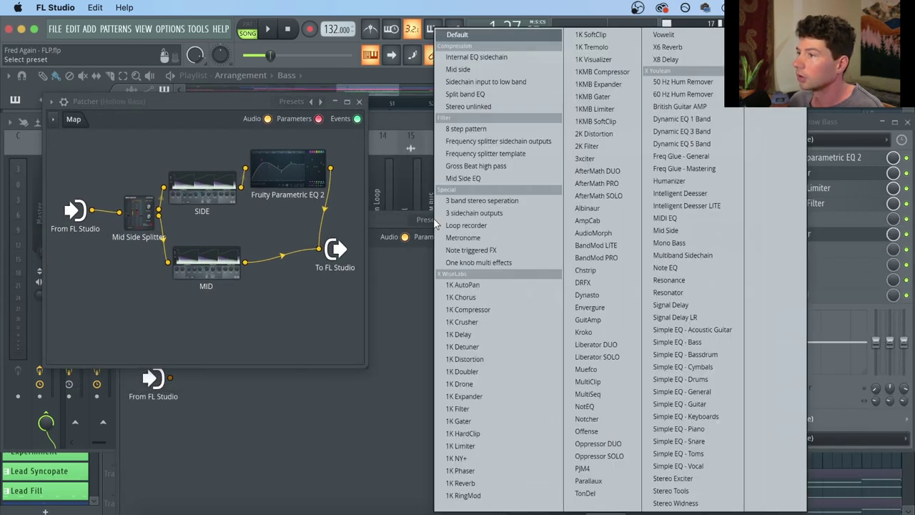
left_click(499, 100)
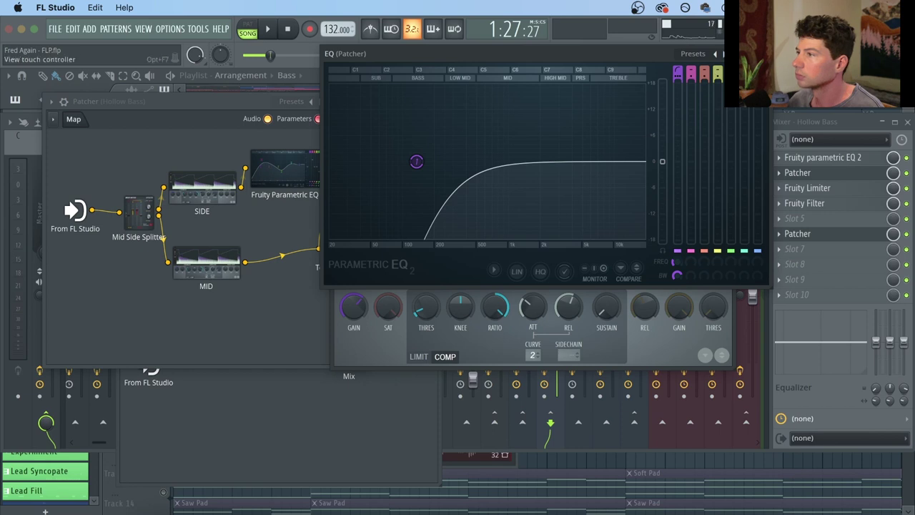
left_click(764, 54)
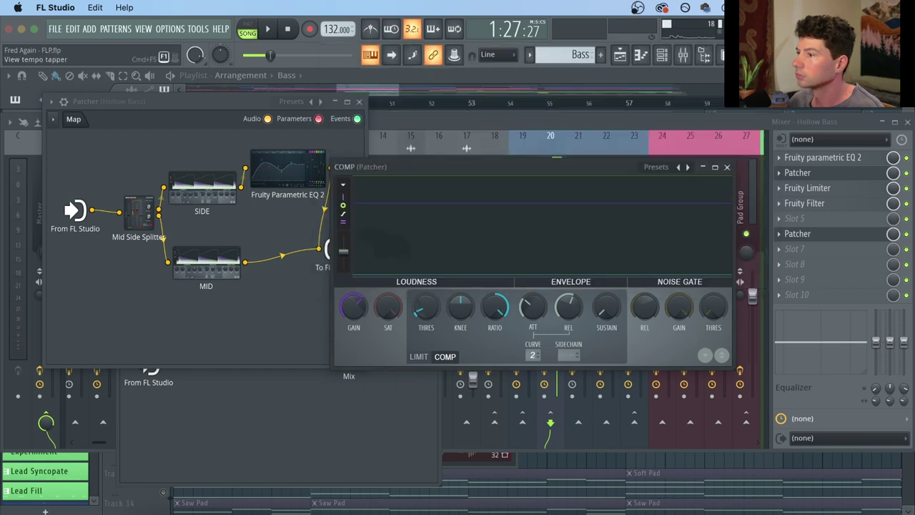
left_click(726, 166)
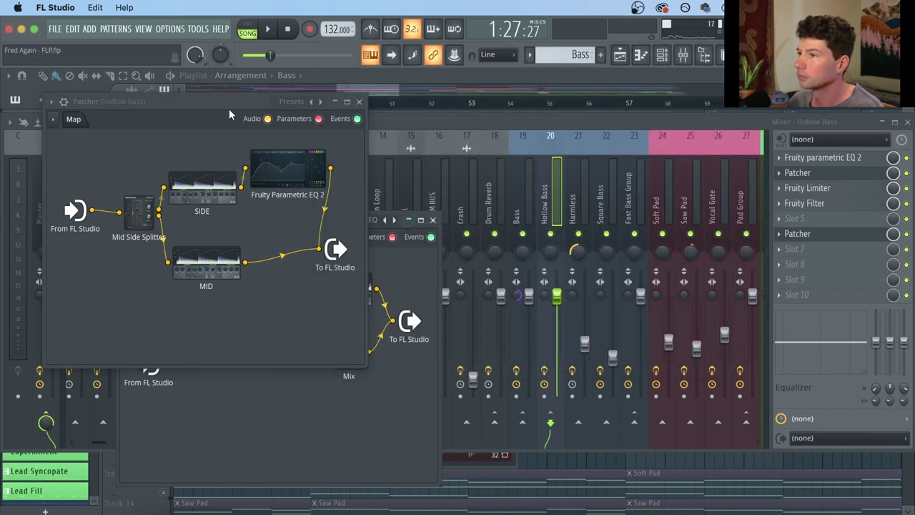
Place the two Patcher windows side by side, load the Mid side preset in the second one and view its SIDE compressor.
left_click_drag(229, 105, 189, 103)
left_click(366, 221)
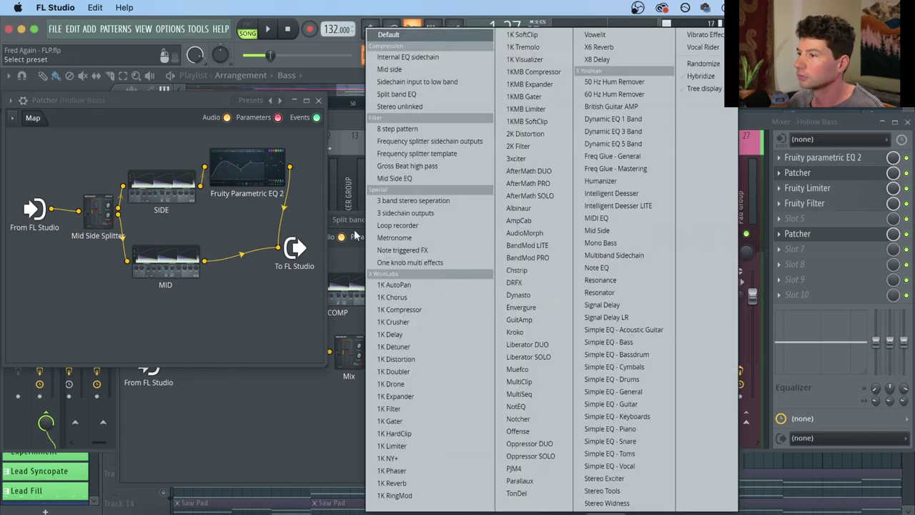
left_click(329, 400)
left_click_drag(193, 98, 123, 92)
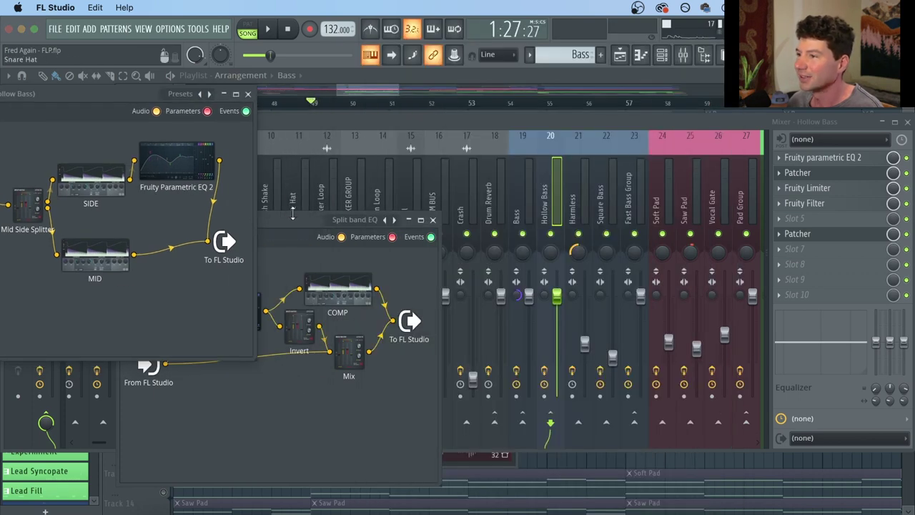
left_click_drag(305, 219, 472, 201)
left_click(541, 203)
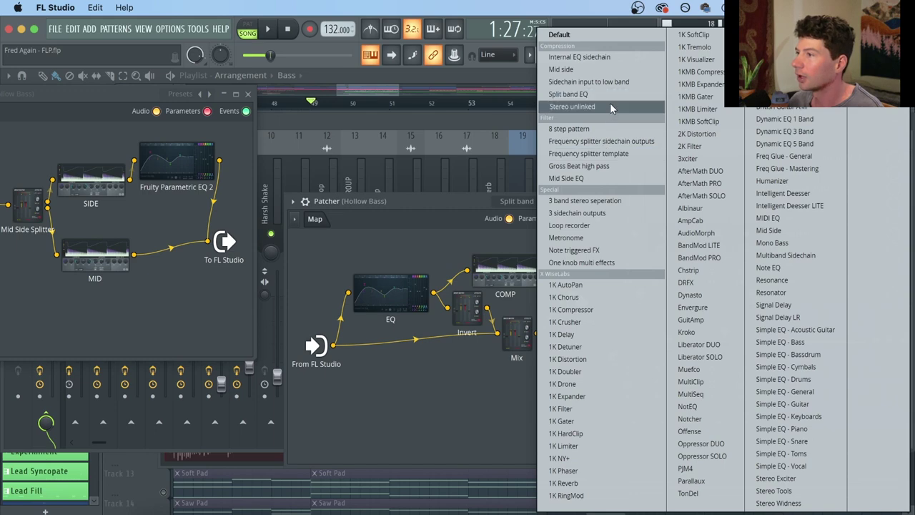
left_click(611, 68)
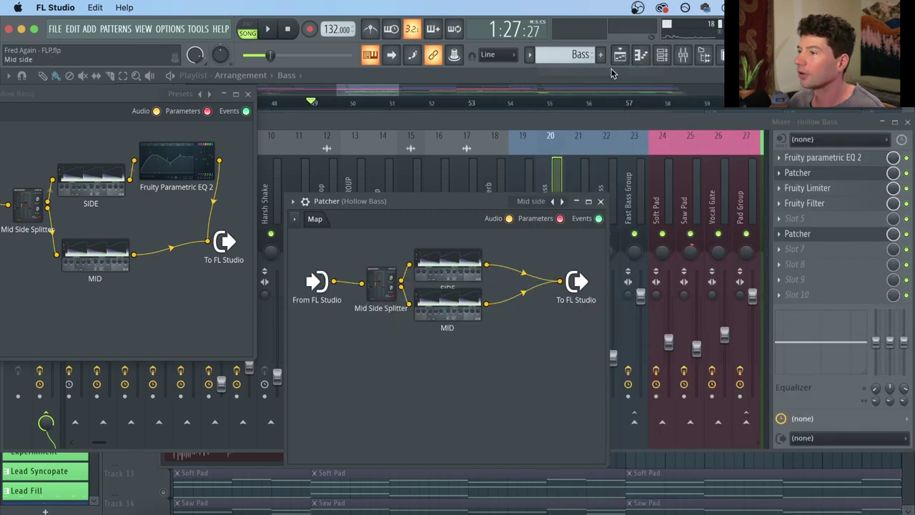
left_click(709, 57)
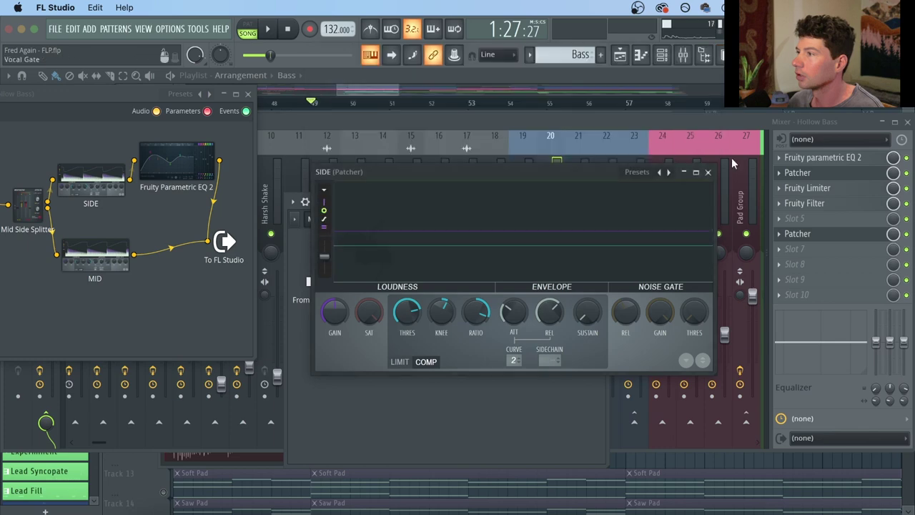
left_click(707, 173)
Add a Fruity Parametric EQ 2 effect to the map of the second Patcher.
right_click(499, 370)
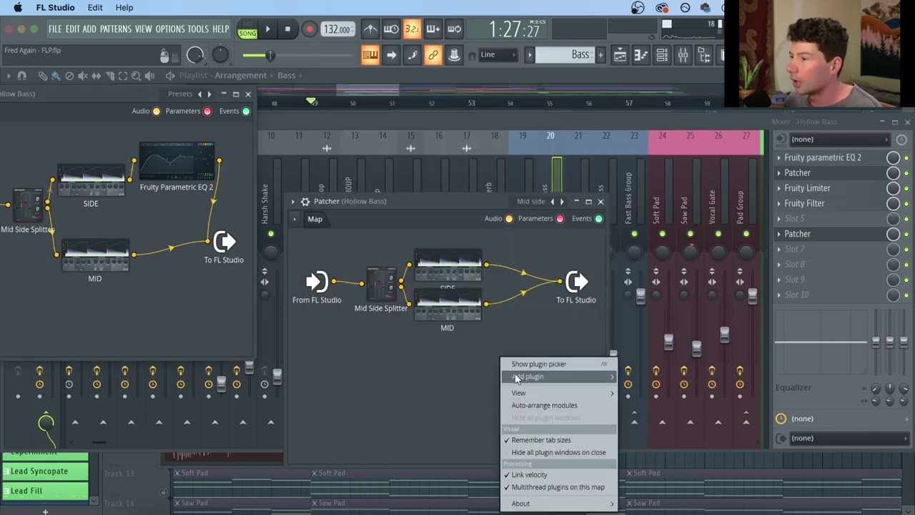
mouse_move(517, 377)
mouse_move(329, 143)
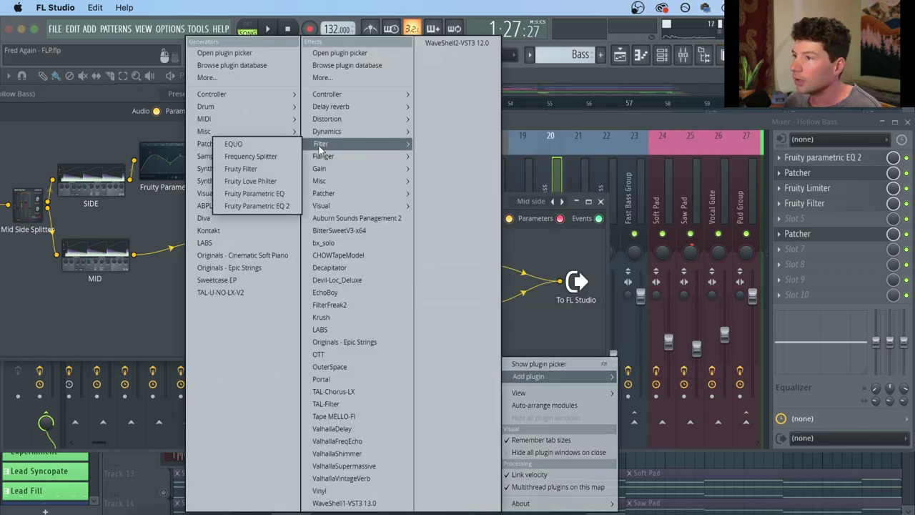
left_click(279, 206)
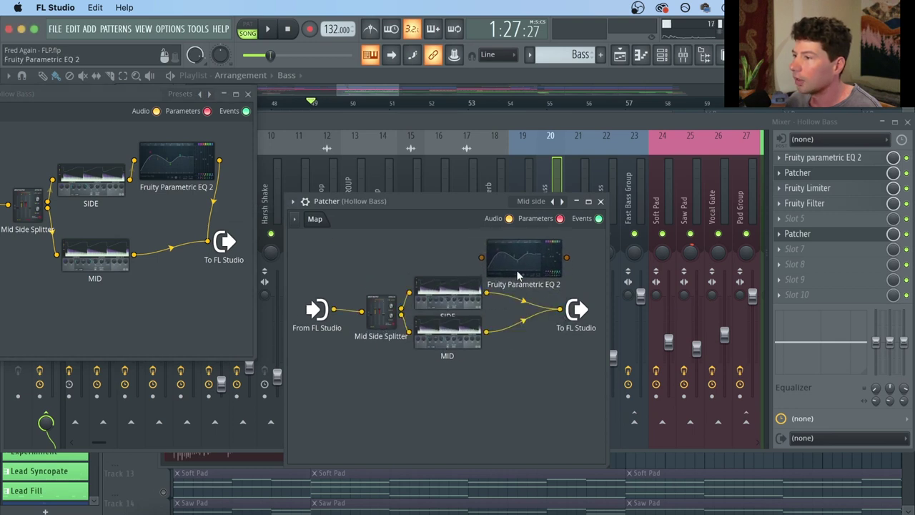
Reroute the SIDE compressor through the Fruity Parametric EQ 2 into the FL Studio output, keeping MID connected directly.
left_click_drag(487, 294, 481, 257)
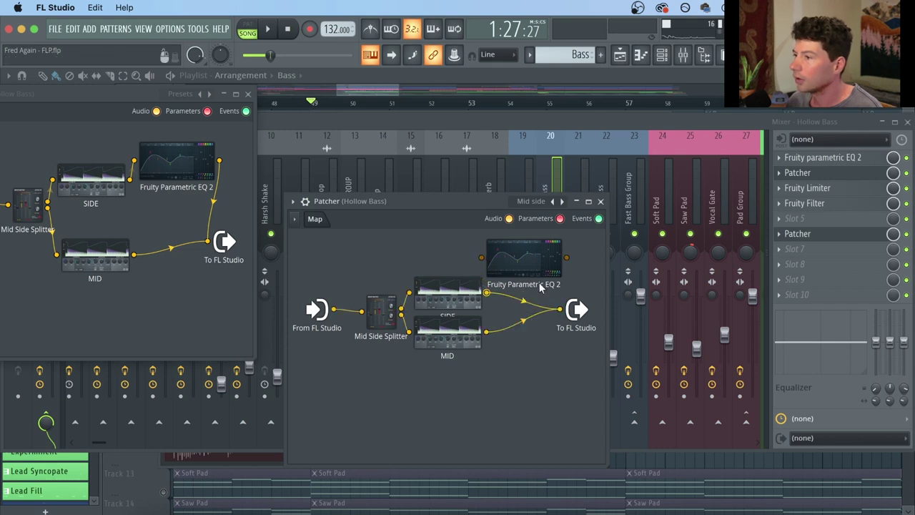
left_click_drag(466, 340, 467, 359)
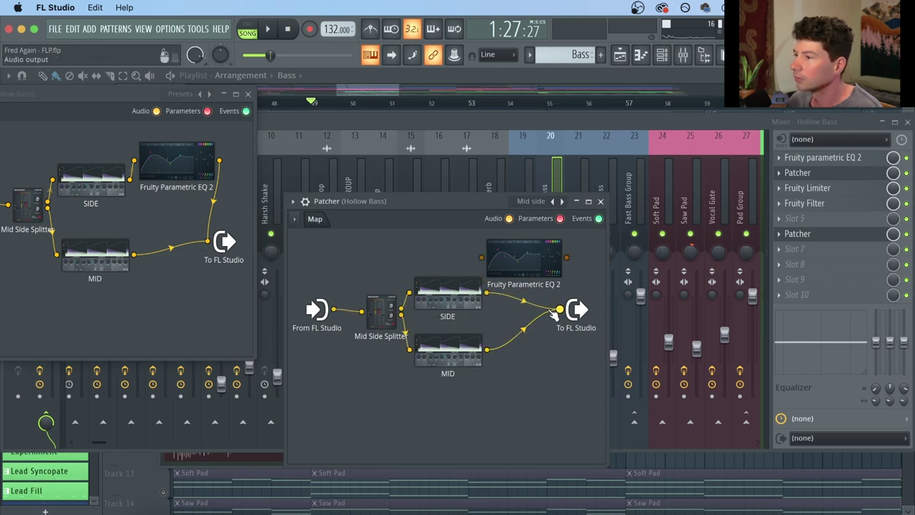
left_click_drag(560, 310, 481, 257)
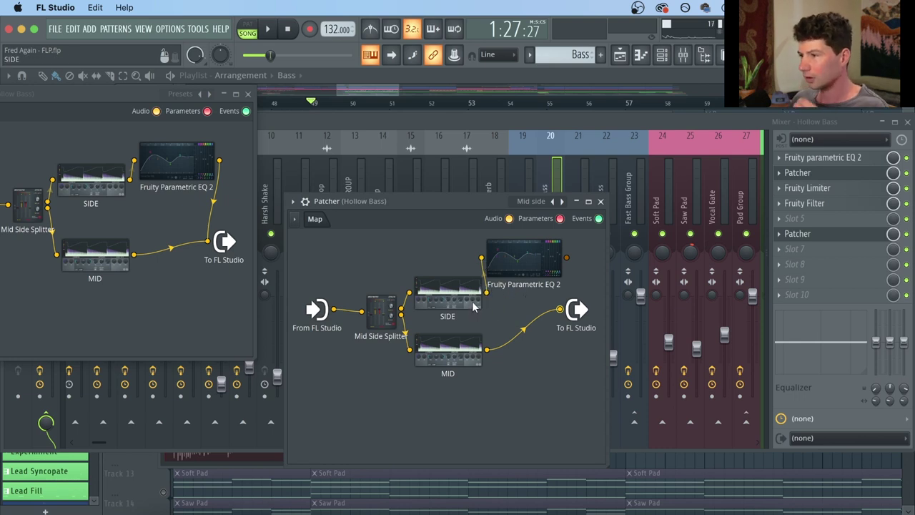
left_click_drag(566, 258, 559, 310)
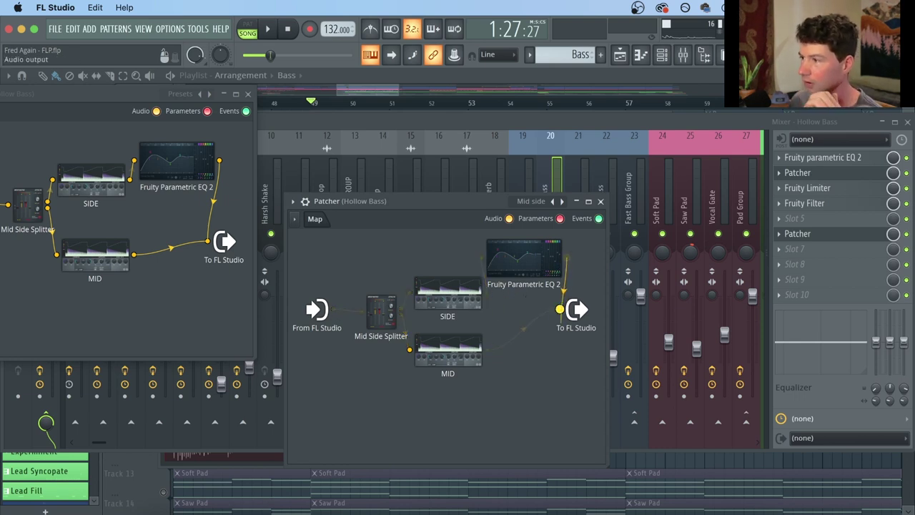
Cut the side signal's lows below about 200 Hz with band 1 of the Fruity Parametric EQ 2.
double_click(524, 257)
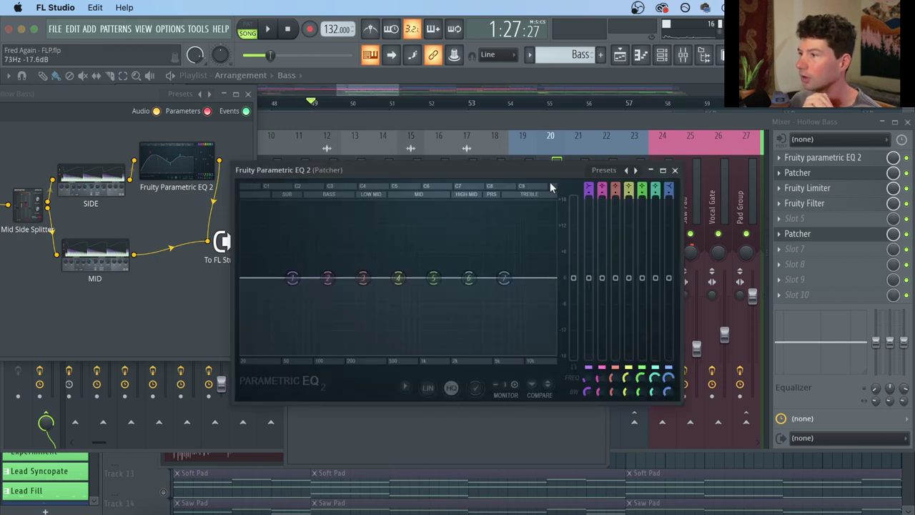
left_click_drag(294, 277, 352, 349)
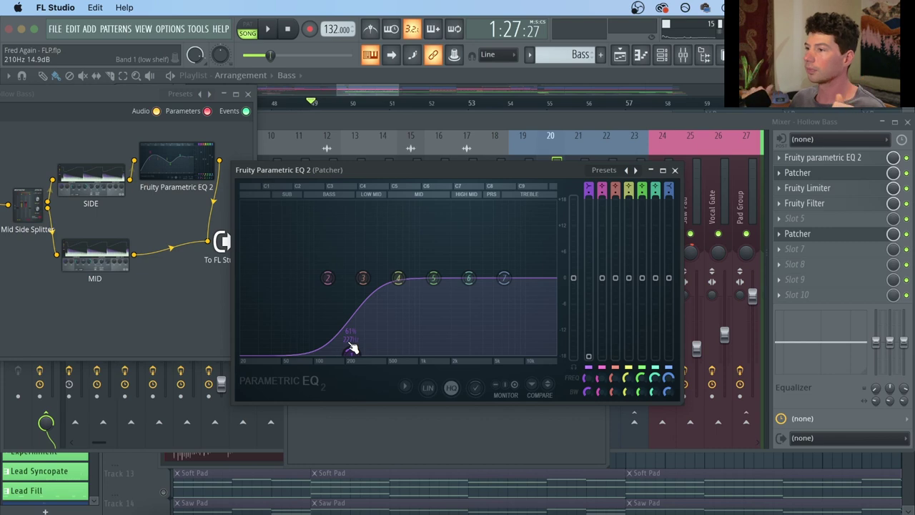
left_click(674, 170)
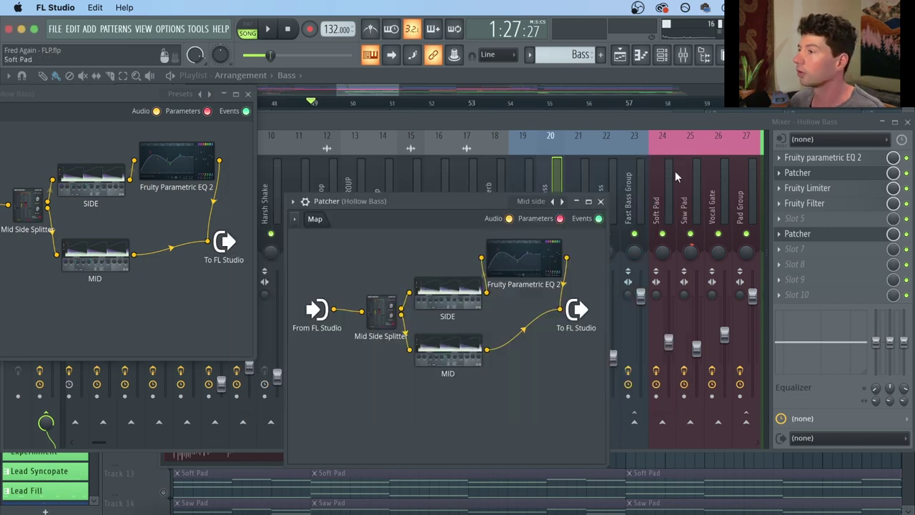
Remove the second Patcher from slot 6 of the Hollow Bass mixer track and check the Fruity Limiter.
left_click(788, 234)
left_click(779, 234)
left_click(790, 230)
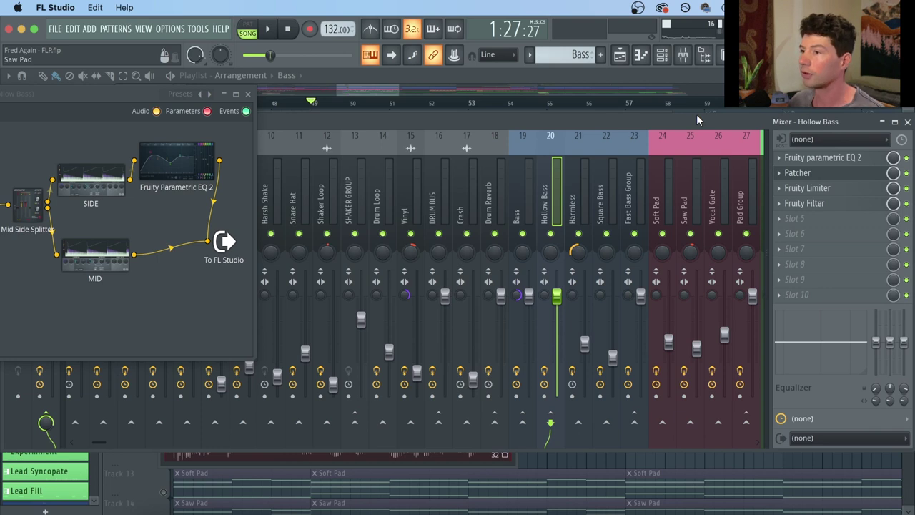
left_click(248, 94)
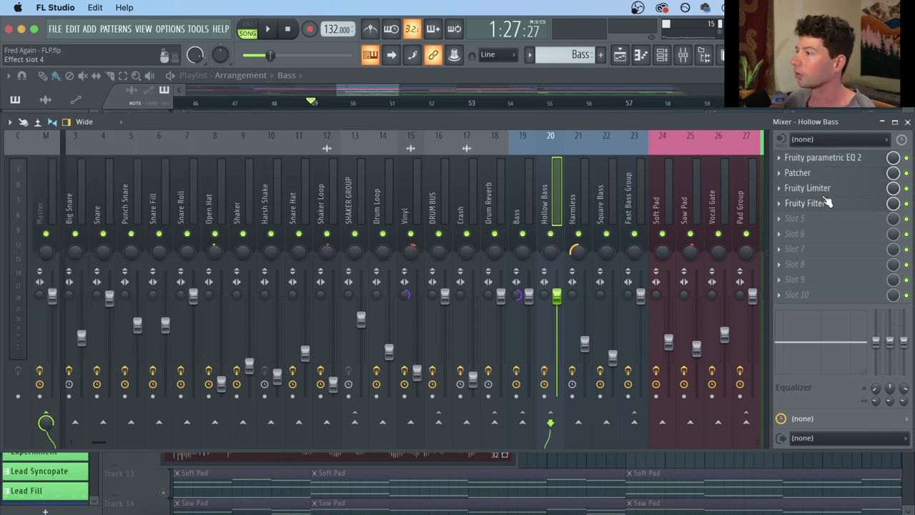
left_click(827, 189)
left_click(826, 190)
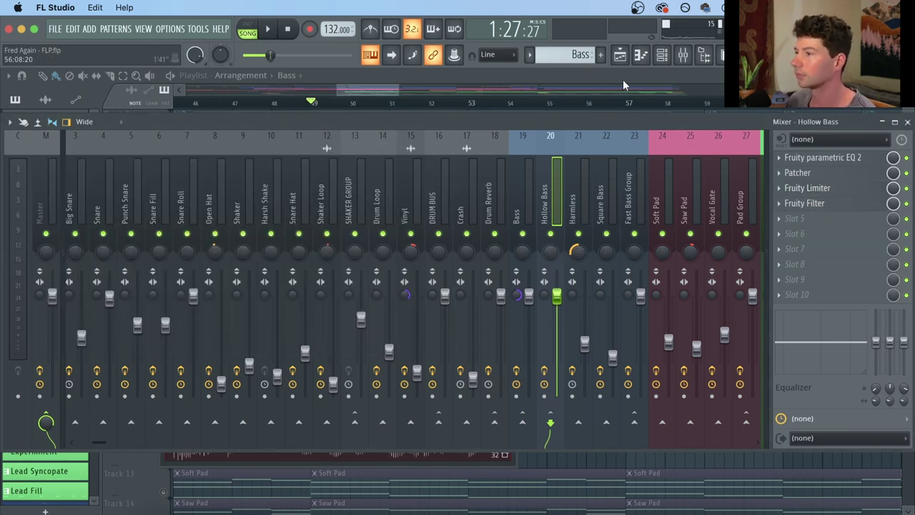
left_click(662, 56)
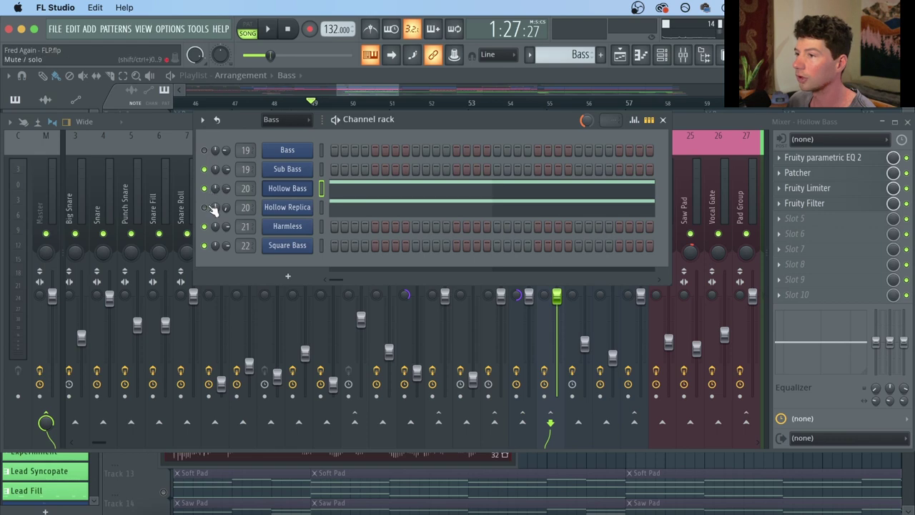
left_click(206, 189)
right_click(217, 207)
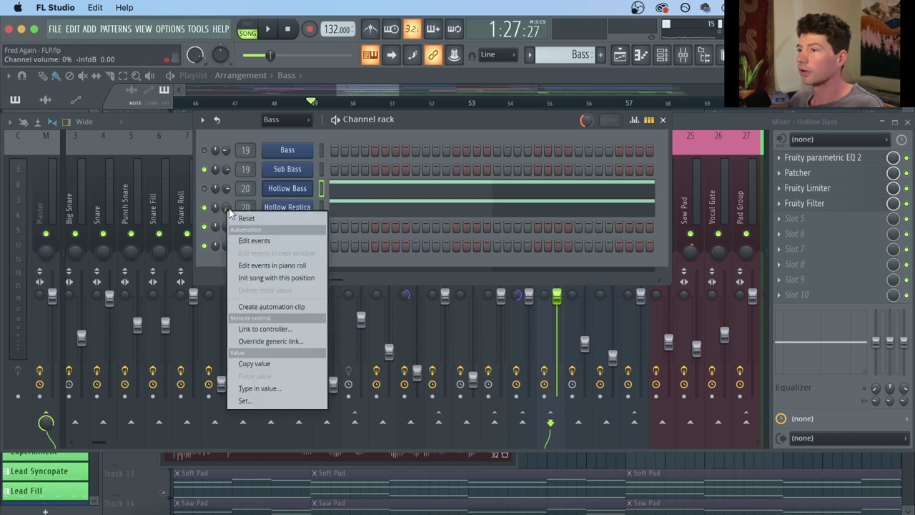
left_click(291, 218)
Inspect the Hollow Replica's 3x Osc oscillator settings and play the sound with the bass pattern.
left_click(289, 209)
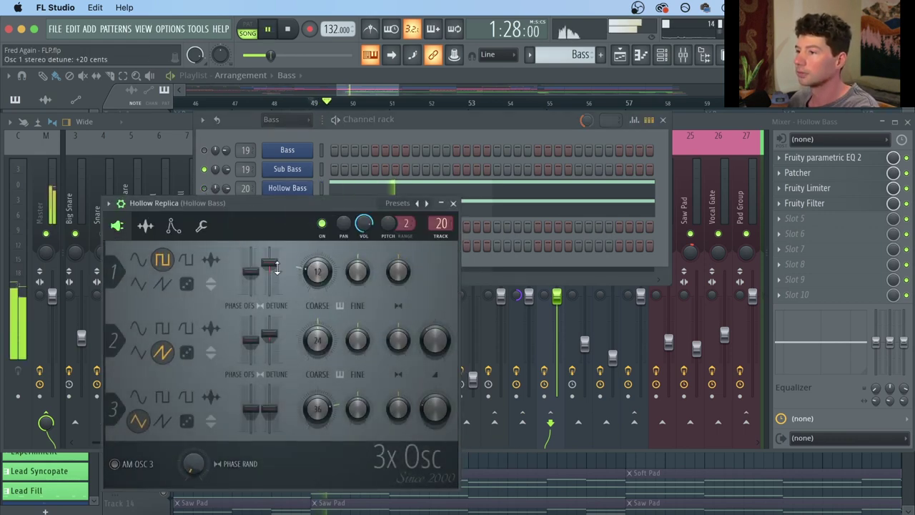
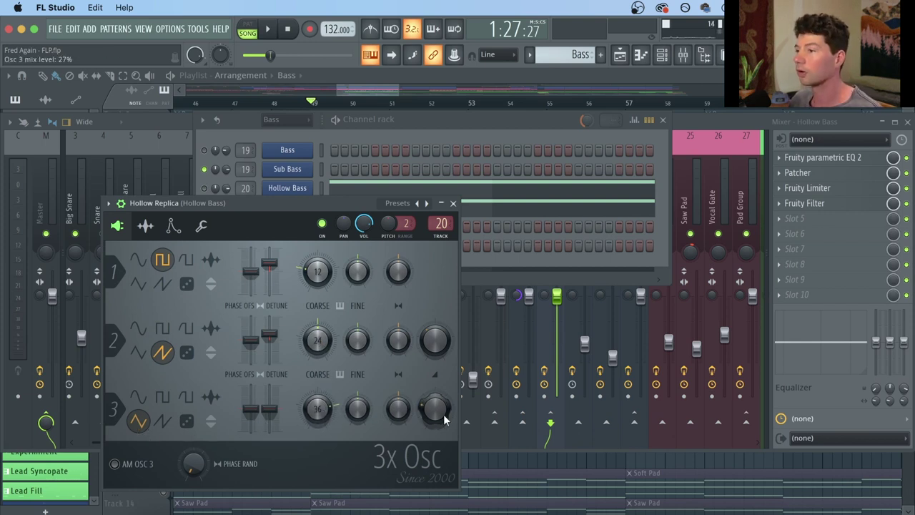
left_click(453, 203)
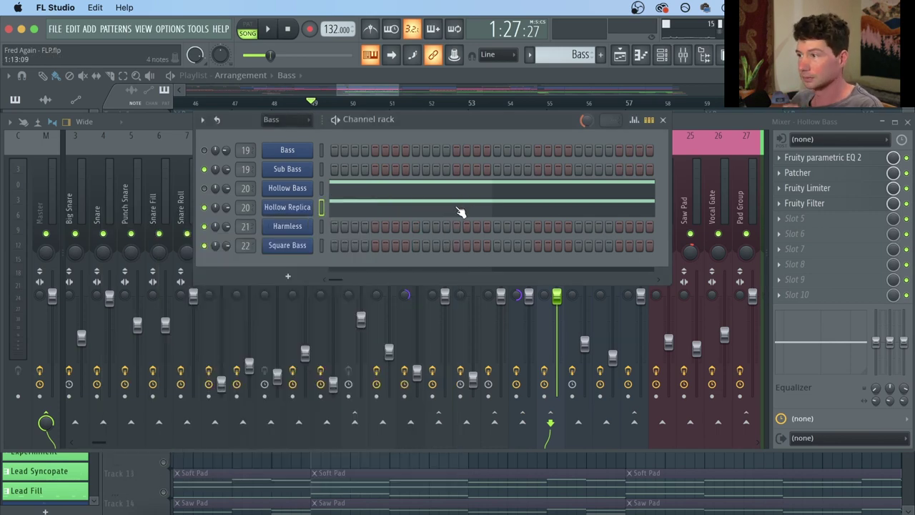
left_click(732, 125)
left_click(683, 55)
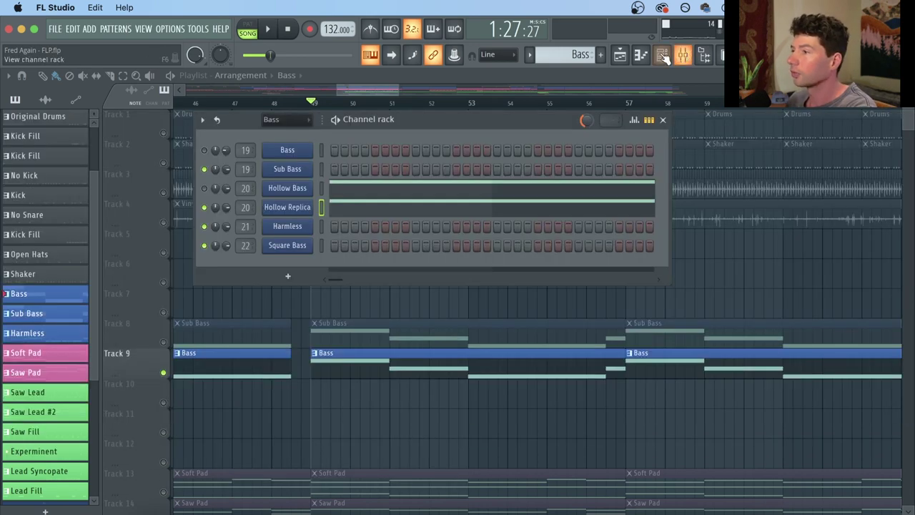
key("space")
key("space")
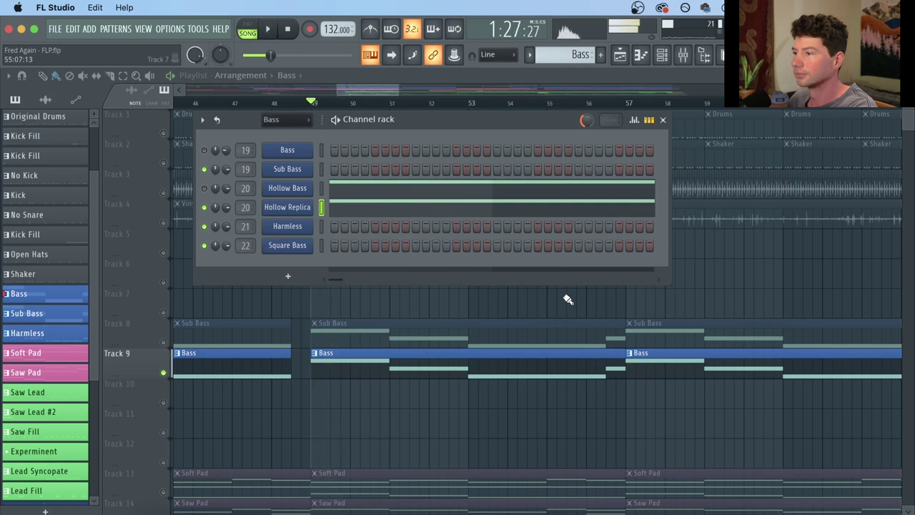
Solo the Harmless on Track 10, play it from bar 65, and also enable the Square Bass on Track 11.
key("F6")
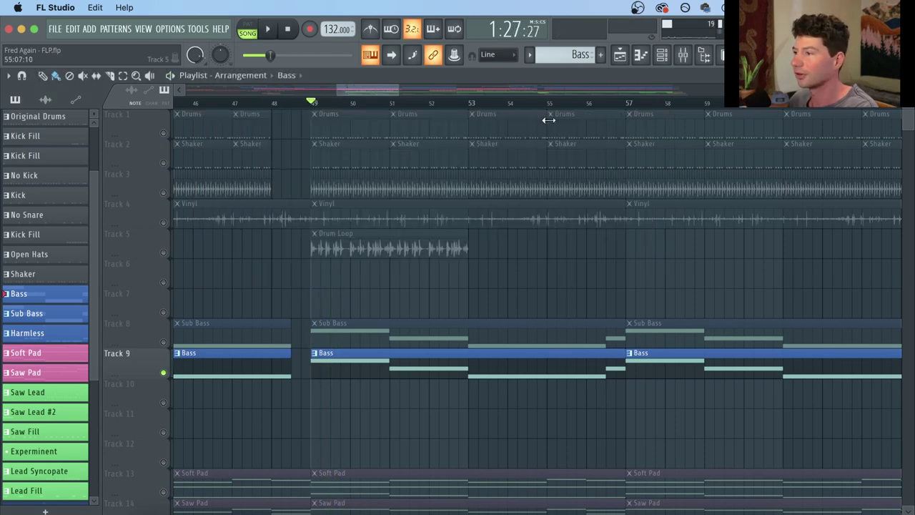
scroll(552, 107, "down", 3)
scroll(572, 107, "down", 3)
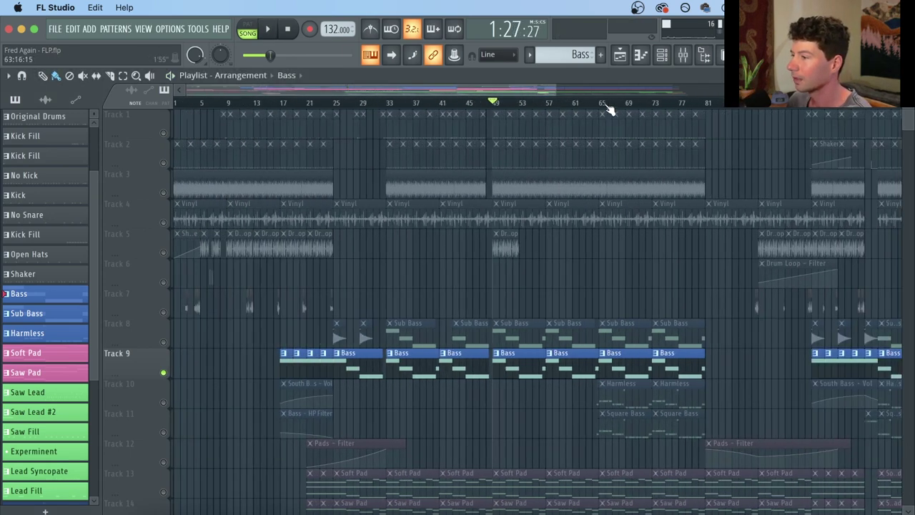
scroll(638, 107, "up", 4)
scroll(639, 107, "up", 3)
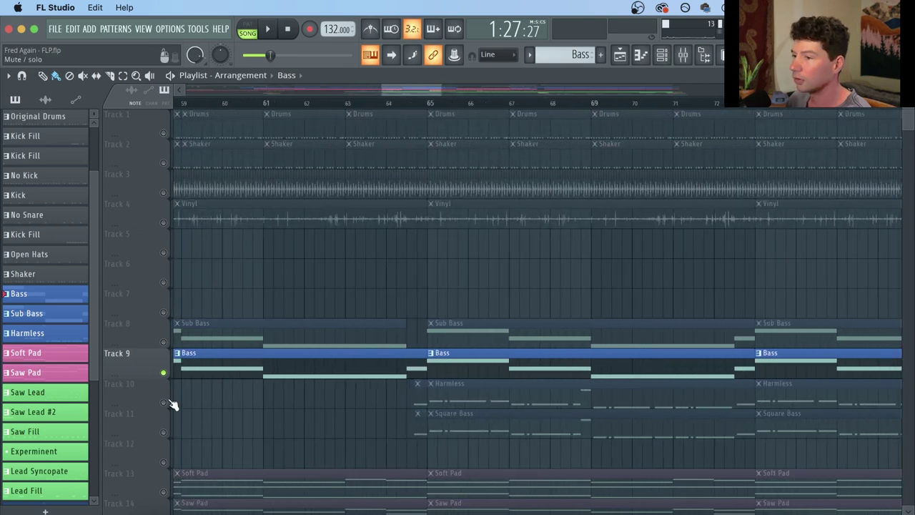
left_click(164, 400)
left_click(429, 107)
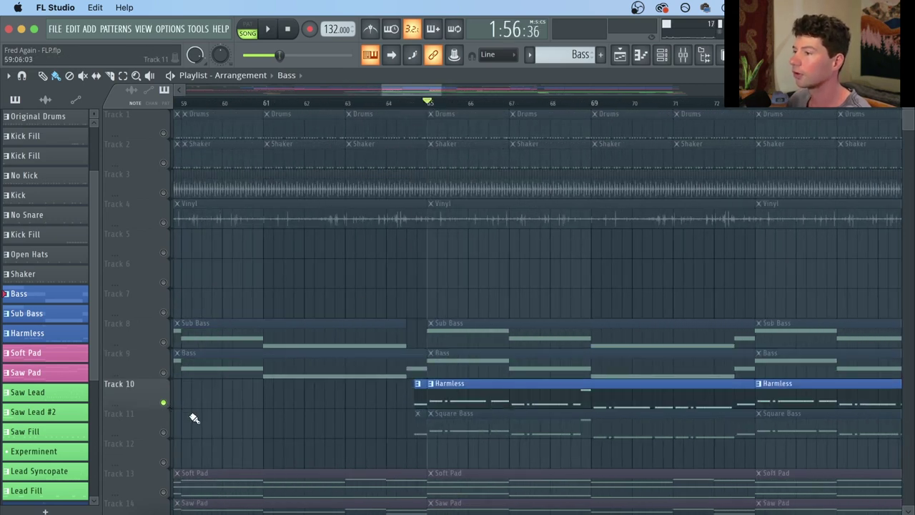
left_click(164, 432)
left_click(164, 432)
key("space")
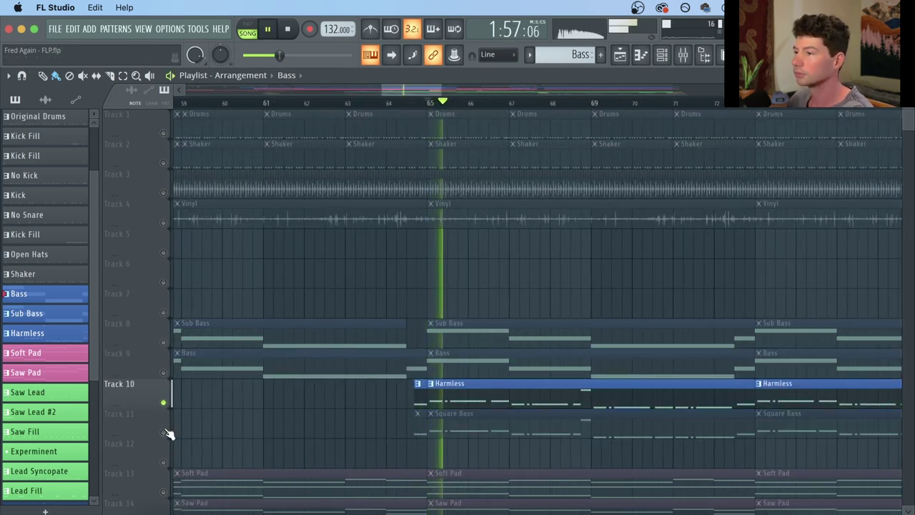
key("space")
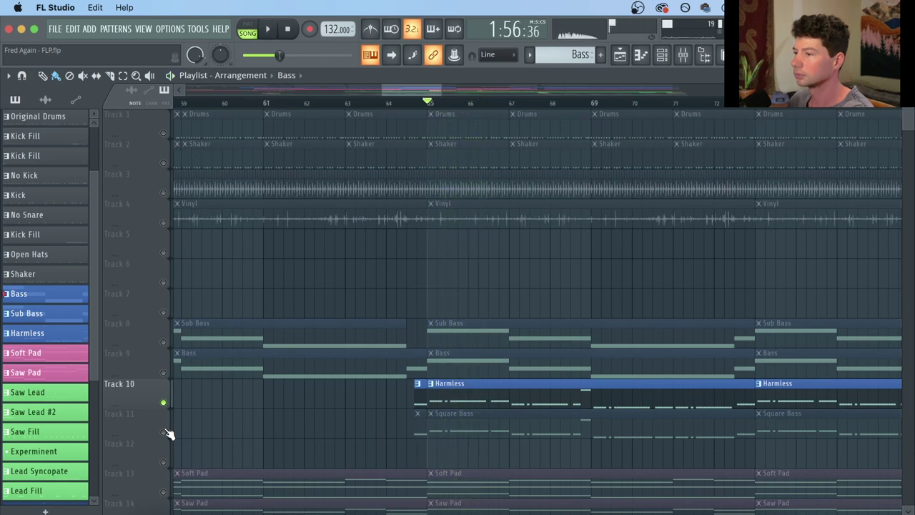
left_click(164, 432)
View the Harmless pattern's notes in the piano roll and inspect the Harmless synth's settings, including its unison order.
double_click(450, 392)
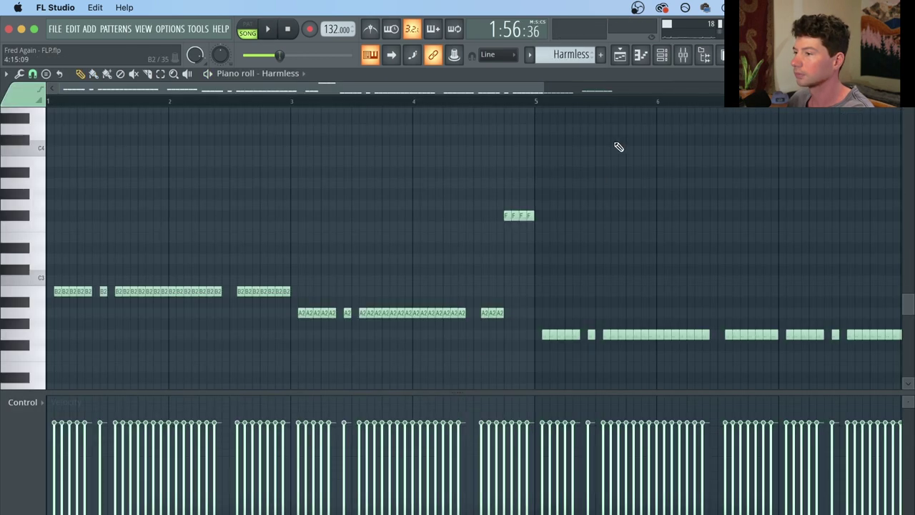
left_click(663, 61)
left_click(662, 61)
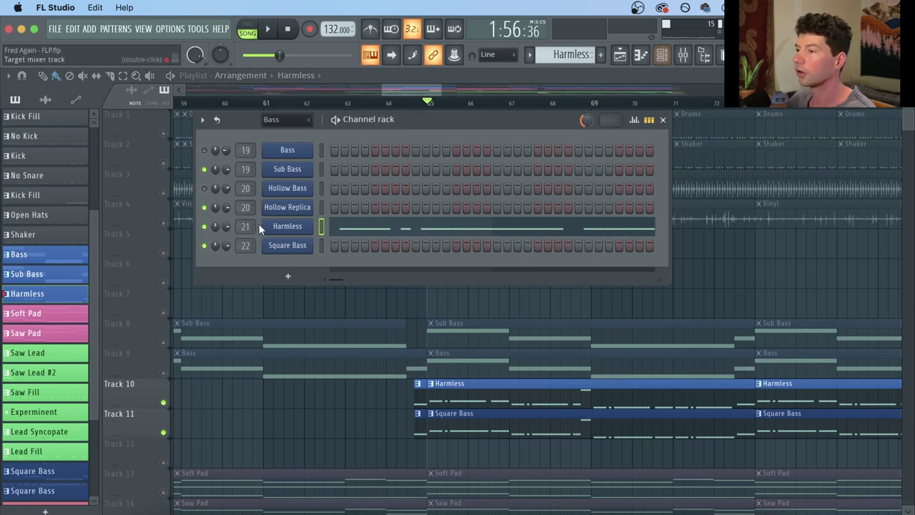
left_click(286, 230)
left_click_drag(355, 200, 409, 104)
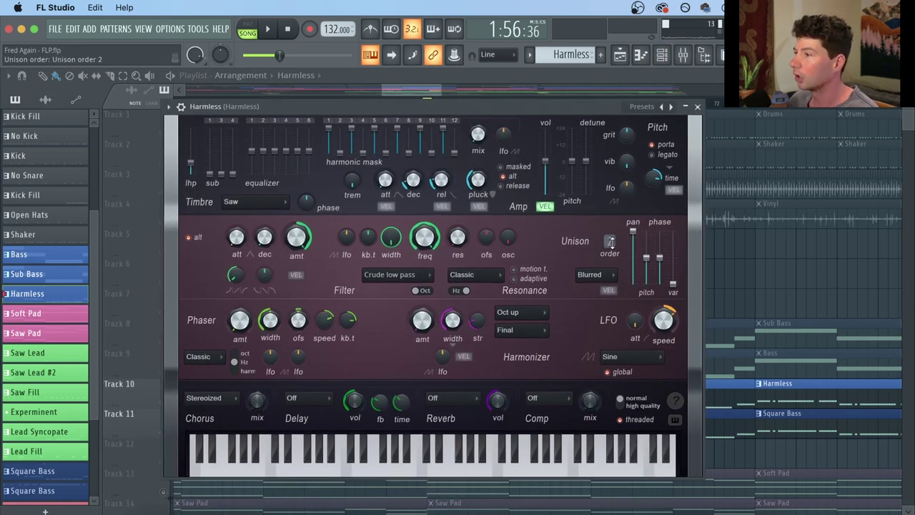
scroll(610, 243, "down", 1)
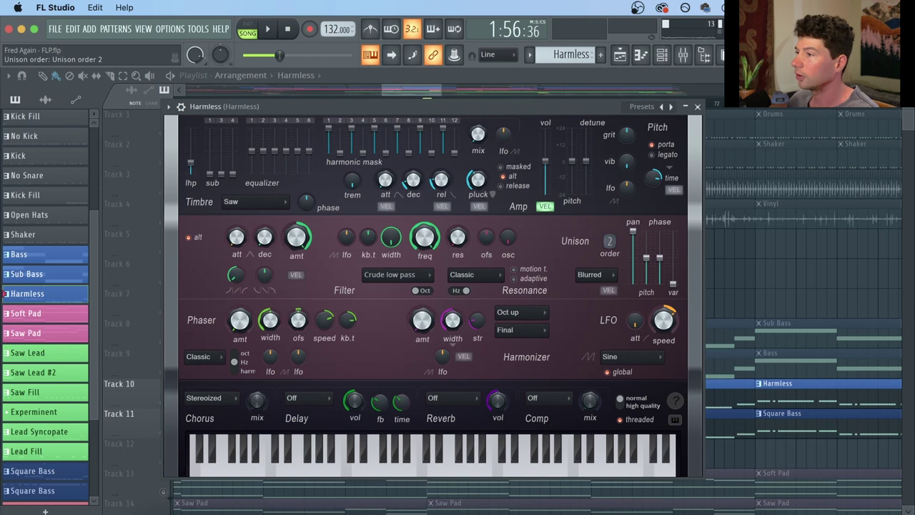
Audition a note in the Harmless synth and compare it with the unison order reduced to 1.
left_click(423, 468)
left_click_drag(610, 242, 611, 257)
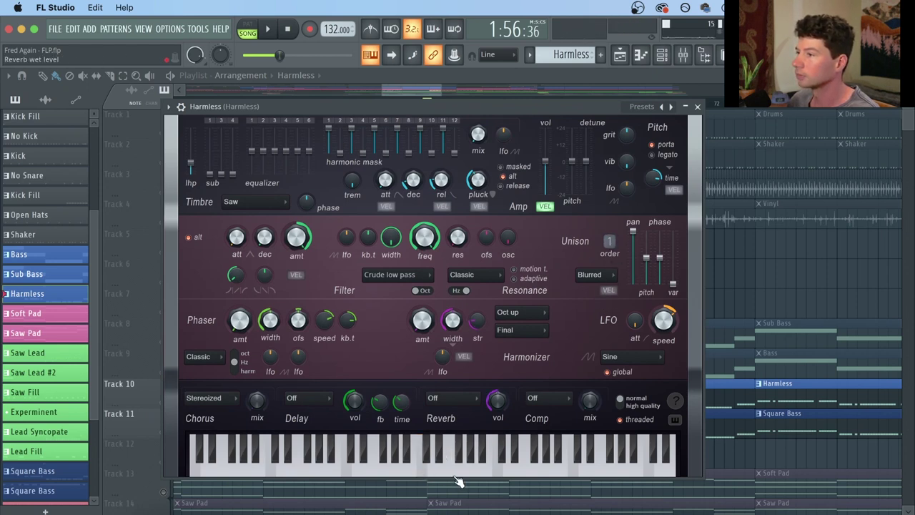
left_click(427, 472)
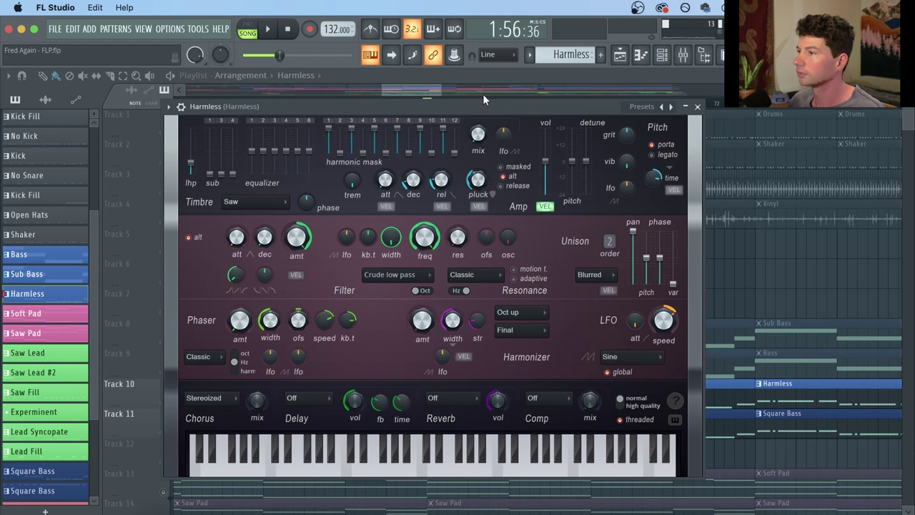
Raise the Harmless synth's pluck decay length to 69% during playback and close the synth.
left_click_drag(484, 107, 493, 115)
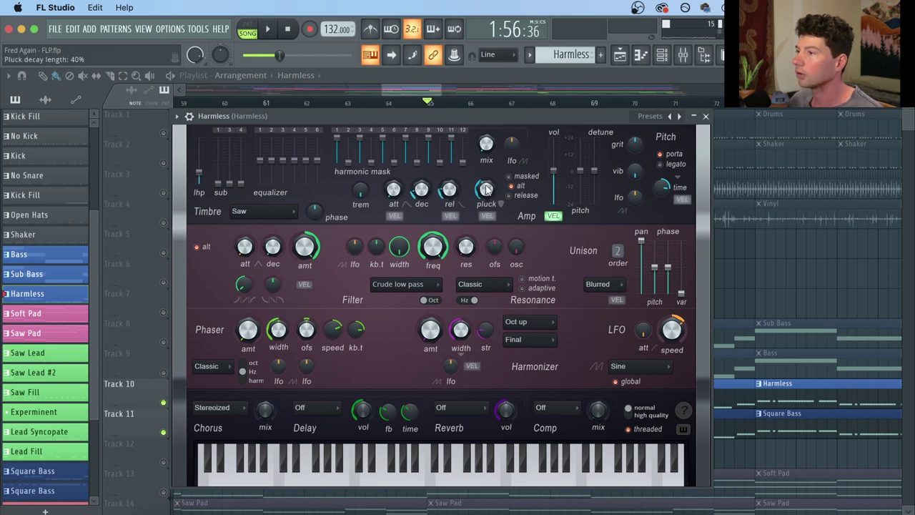
key("space")
mouse_move(487, 191)
left_mouse_down()
mouse_move(487, 216)
mouse_move(488, 189)
left_mouse_up()
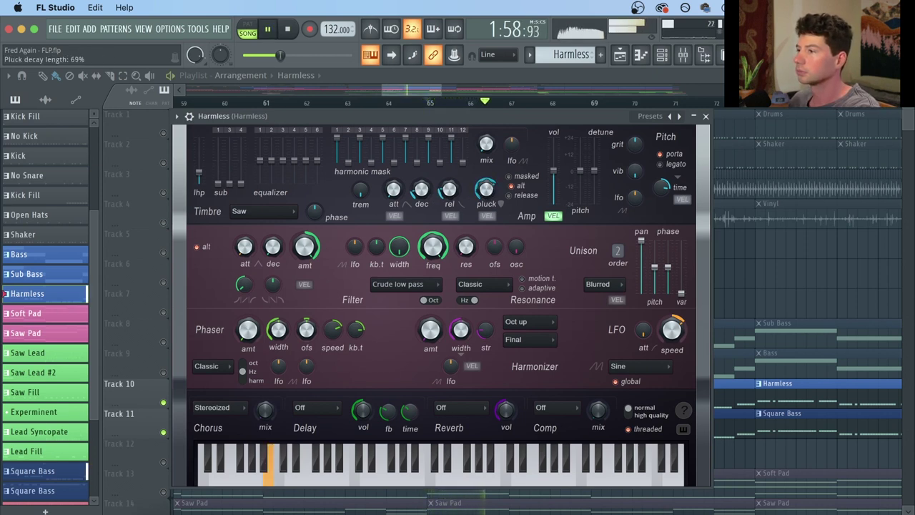
key("space")
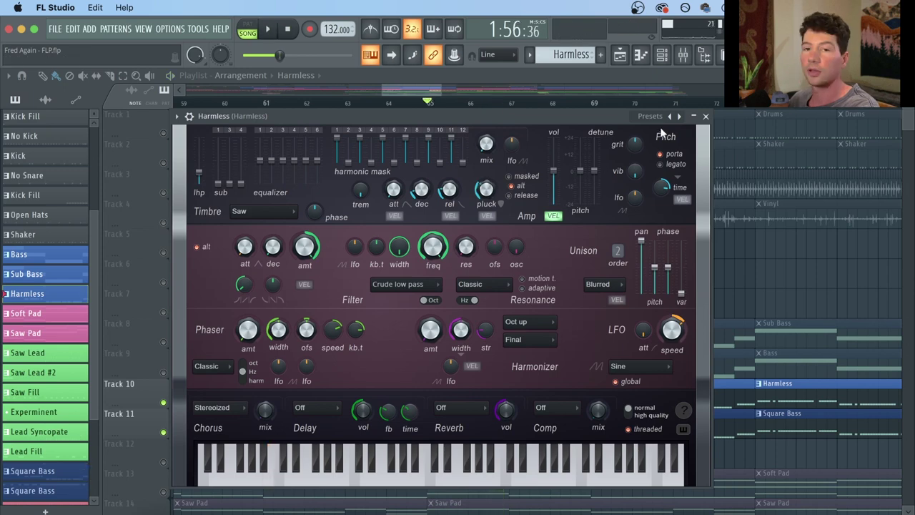
left_click(704, 115)
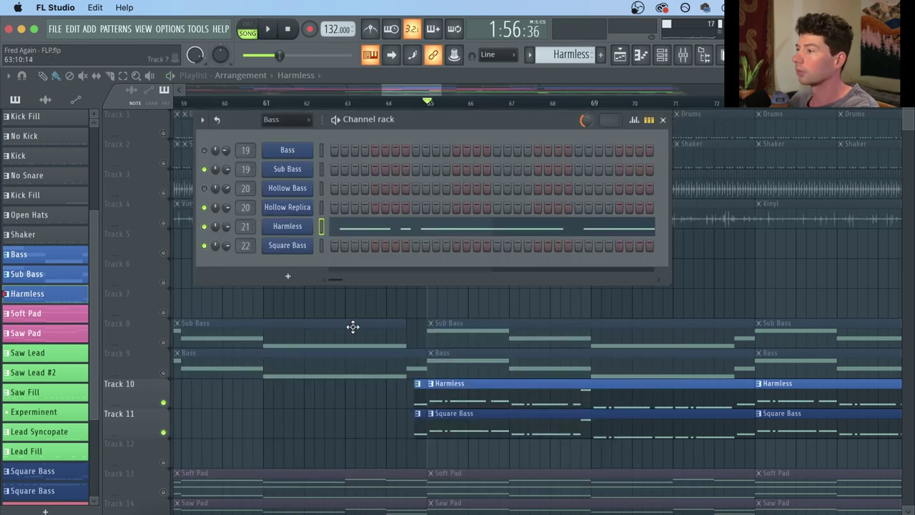
Solo the Square Bass on Track 11 and bring up its pattern's channels in the channel rack.
left_click(164, 433)
left_click(163, 403)
left_click(163, 433)
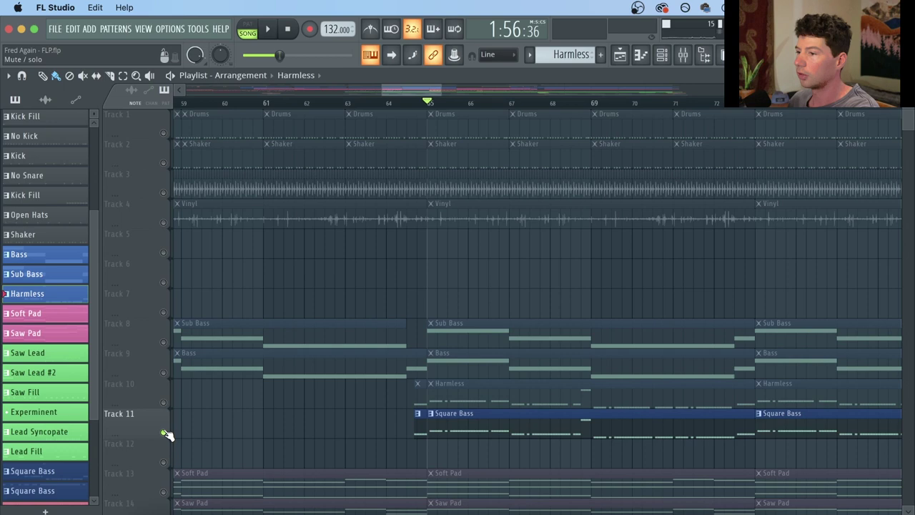
double_click(519, 429)
left_click(620, 54)
left_click(661, 54)
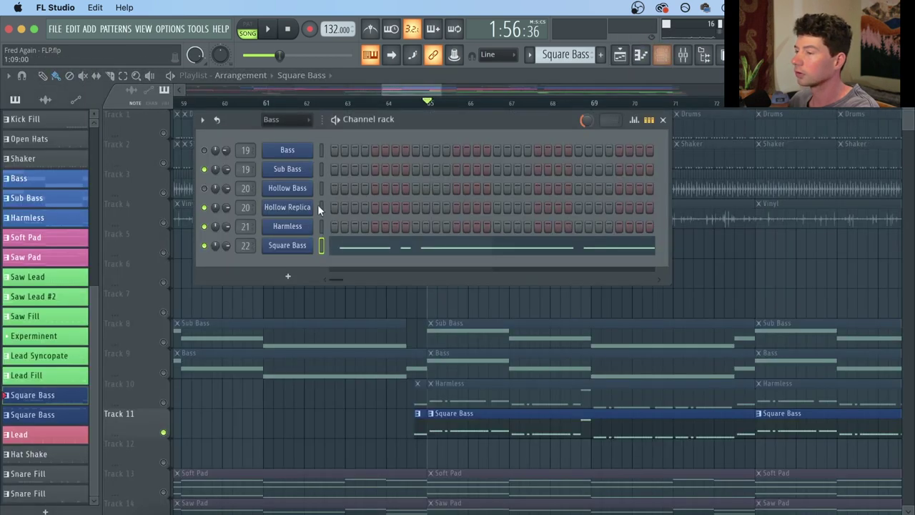
Inspect the Square Bass's 3x Osc oscillator settings while playing its part.
left_click(287, 245)
key("space")
left_click(118, 226)
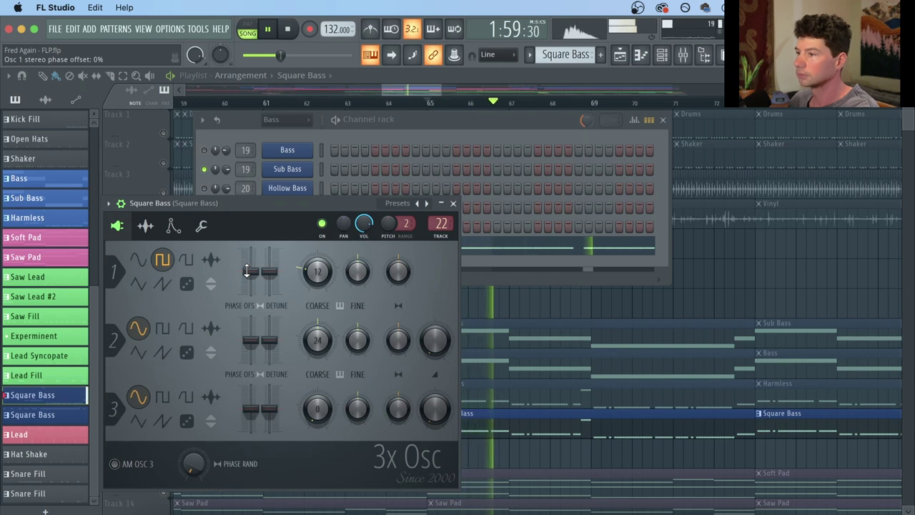
key("space")
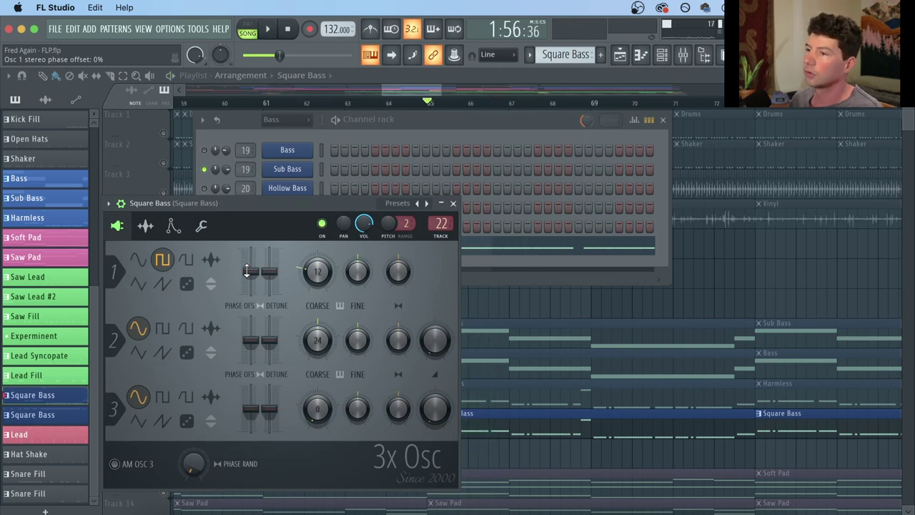
Examine the Square Bass's Mod X envelope and test its modulation amount during playback.
left_click(175, 227)
left_click(182, 253)
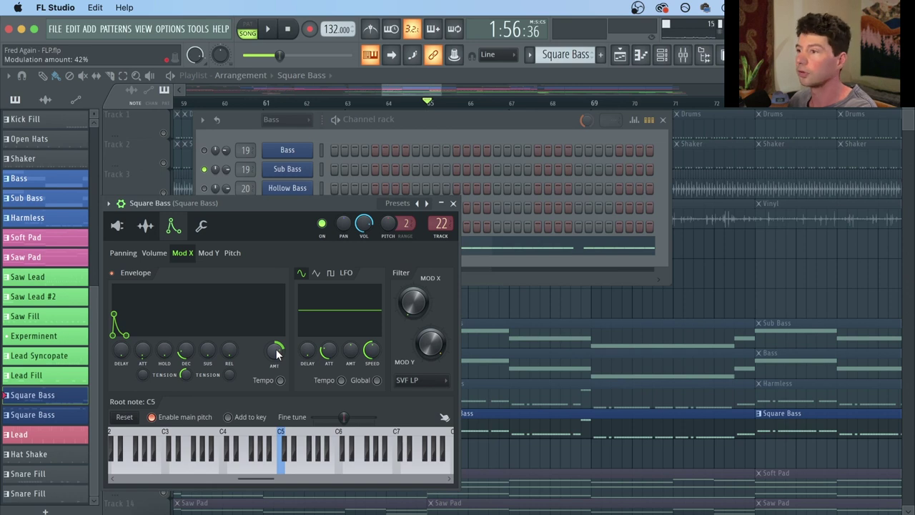
key("space")
mouse_move(277, 353)
left_mouse_down()
mouse_move(278, 333)
mouse_move(277, 353)
left_mouse_up()
key("space")
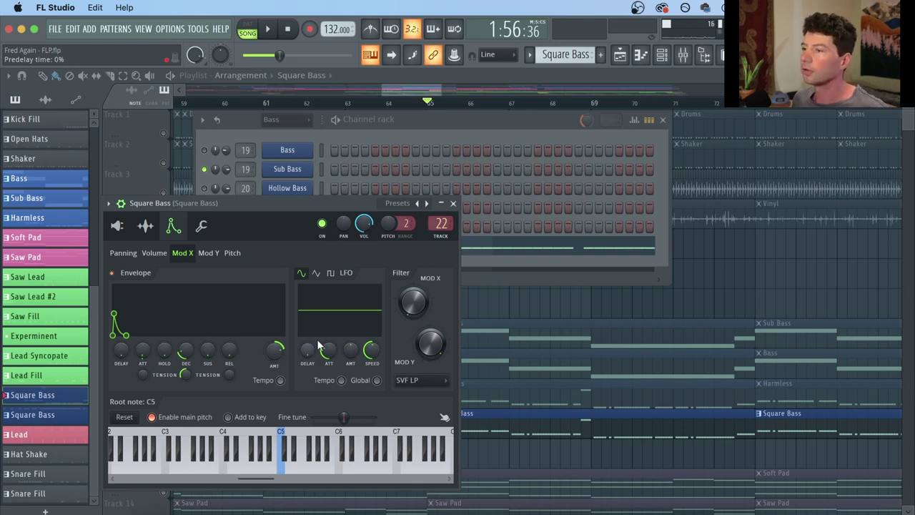
Re-enable all the bass channels by soloing and unsoloing Sub Bass, and restore all playlist tracks from solo.
left_click(328, 127)
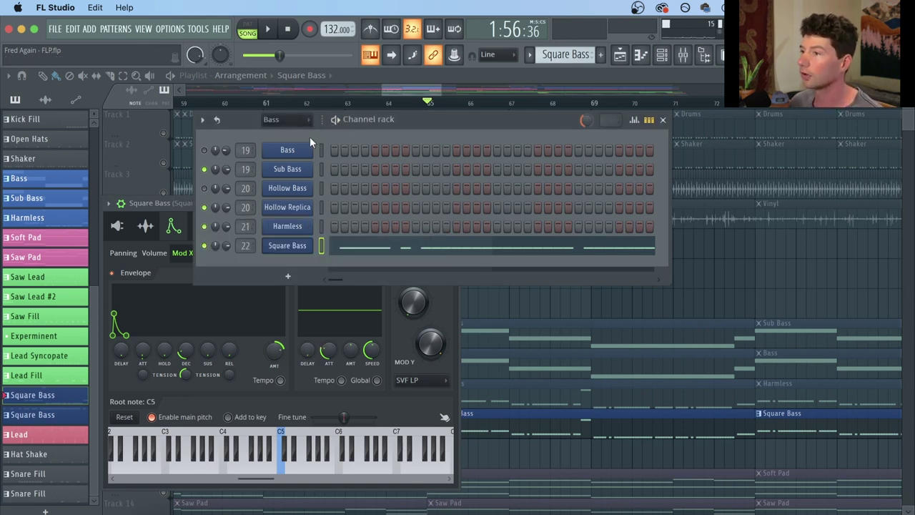
right_click(205, 170)
left_click(216, 184)
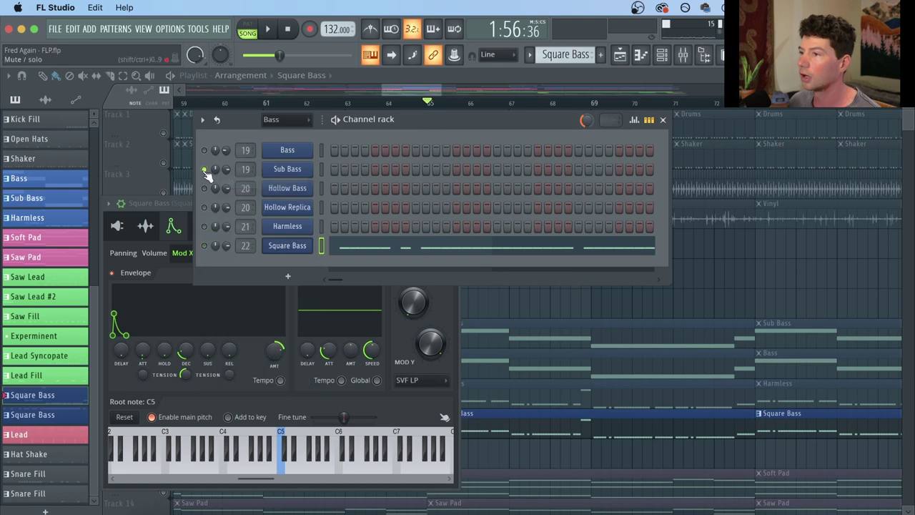
right_click(206, 171)
left_click(218, 183)
right_click(727, 276)
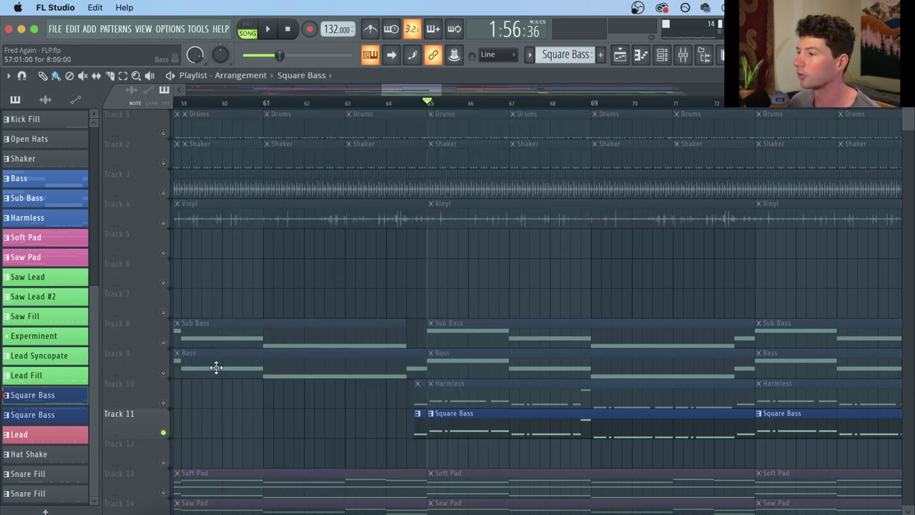
right_click(165, 407)
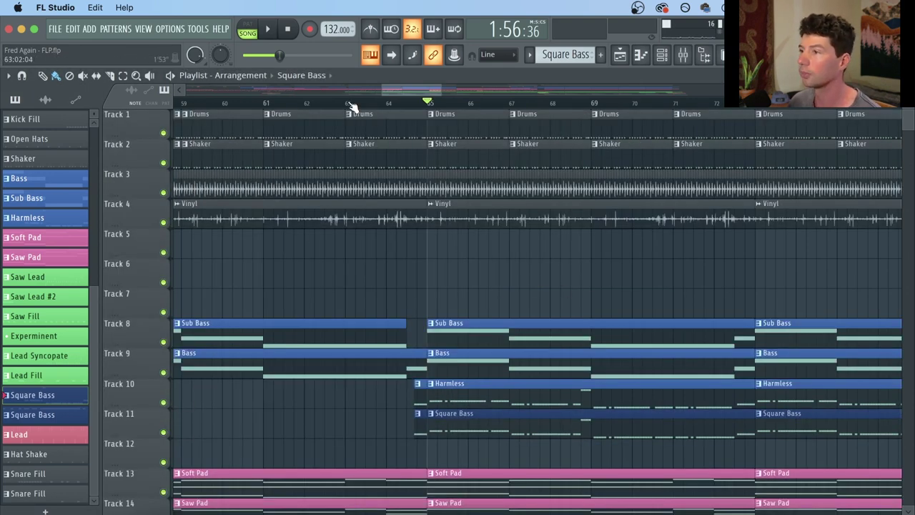
Play the full mix and set the Square Bass's Mod X envelope modulation amount to 36%, then close the windows.
left_click(275, 34)
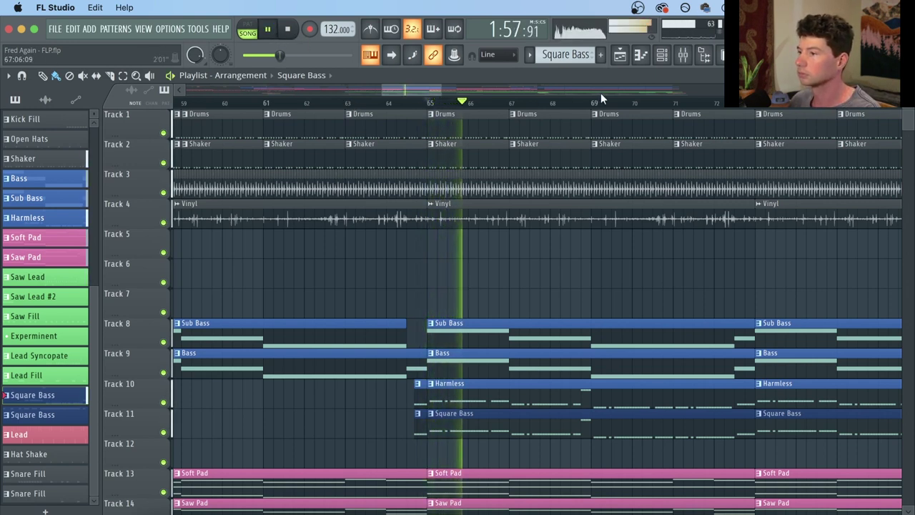
left_click(661, 54)
left_click(300, 246)
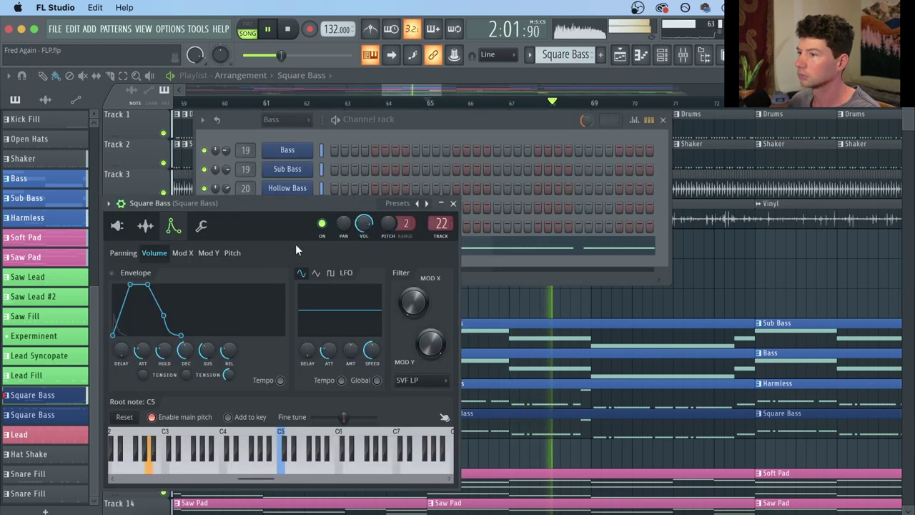
left_click(182, 253)
left_click_drag(278, 356, 278, 361)
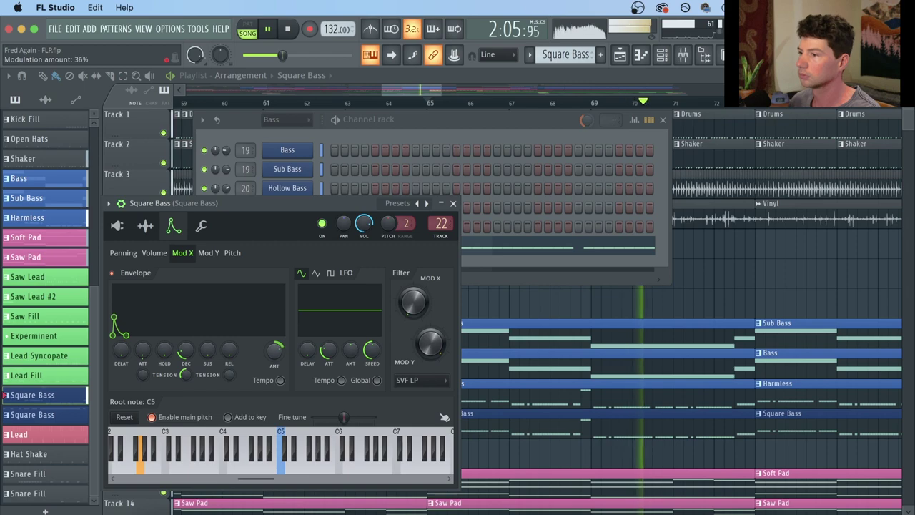
key("space")
right_click(646, 310)
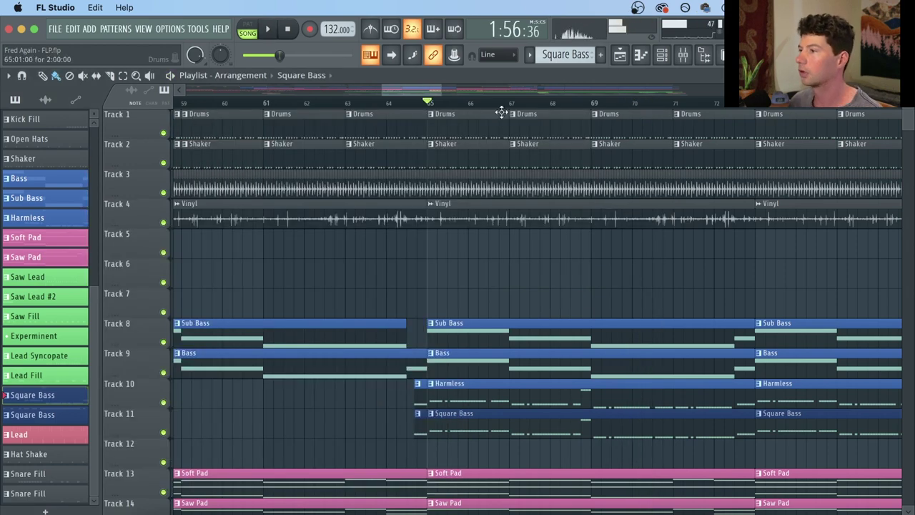
Play the soloed Soft Pad on Track 13 from bar 33, skip ahead to bars 37 and 39, and stop playback.
scroll(506, 108, "down", 4)
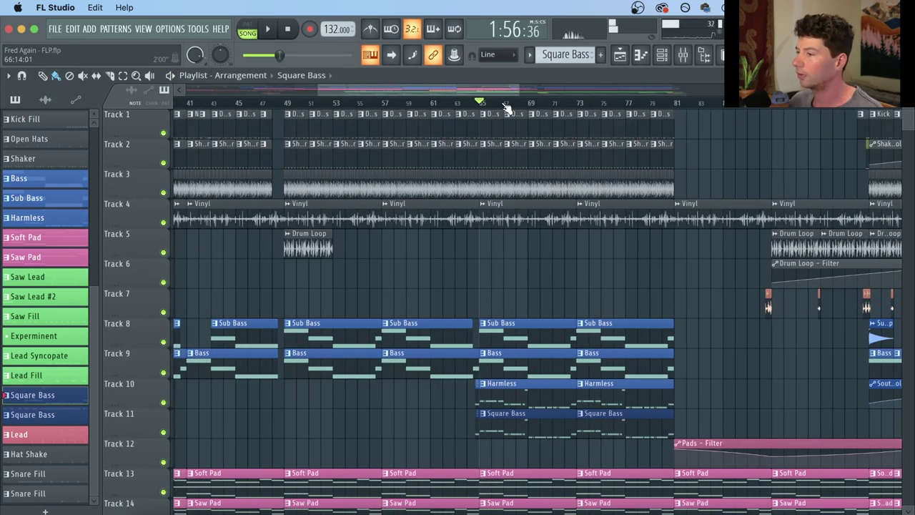
scroll(507, 108, "down", 2)
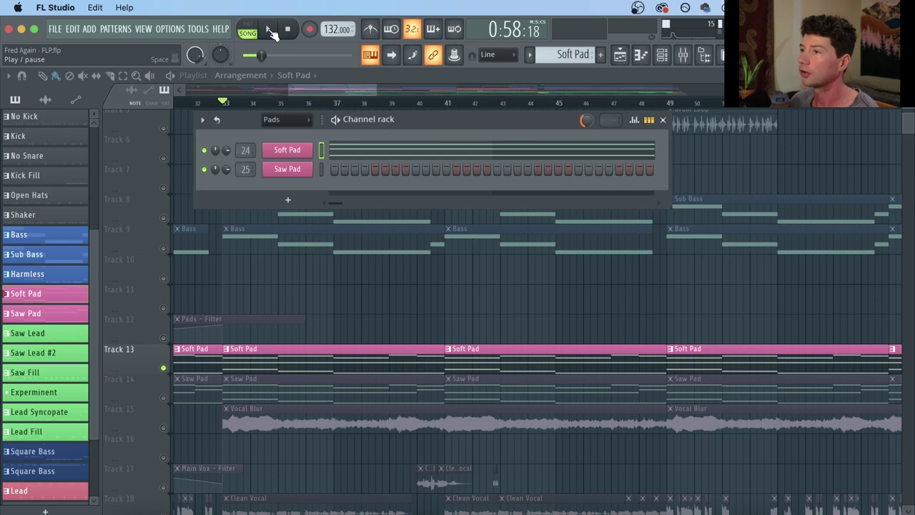
left_click(268, 30)
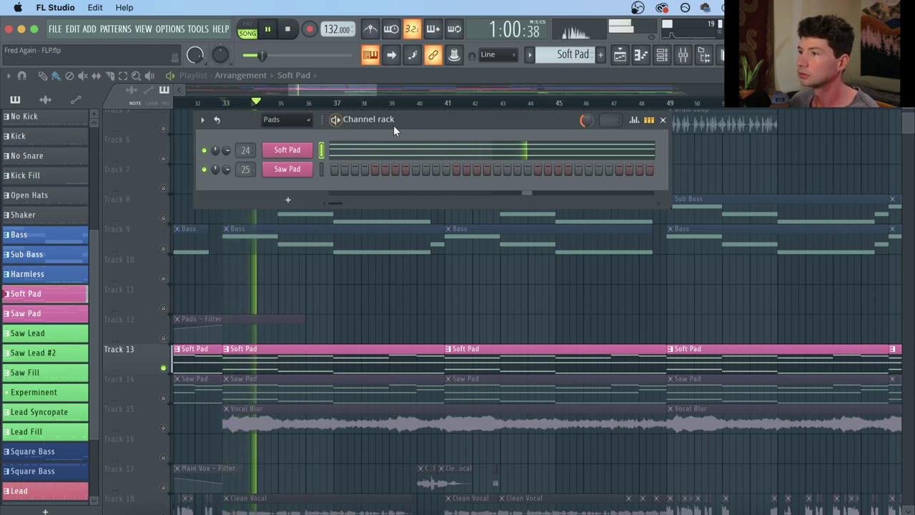
left_click_drag(440, 119, 478, 162)
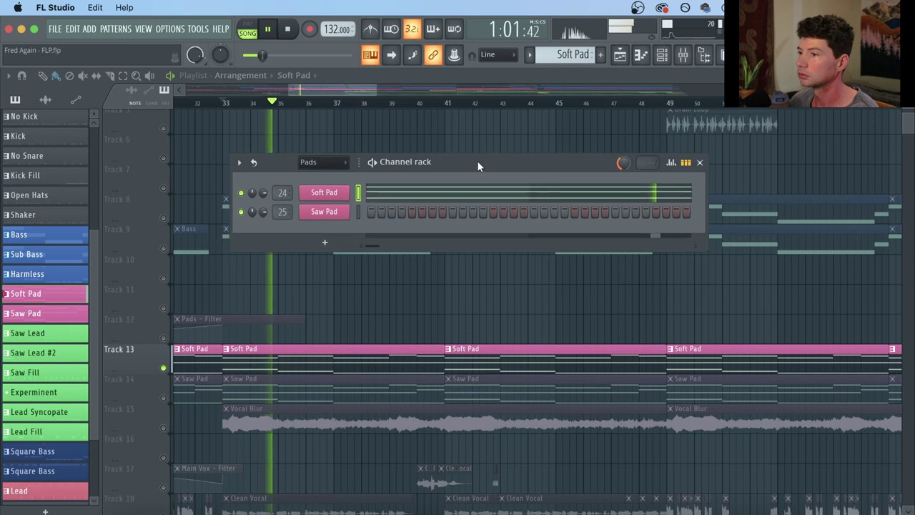
key("F6")
left_click(338, 105)
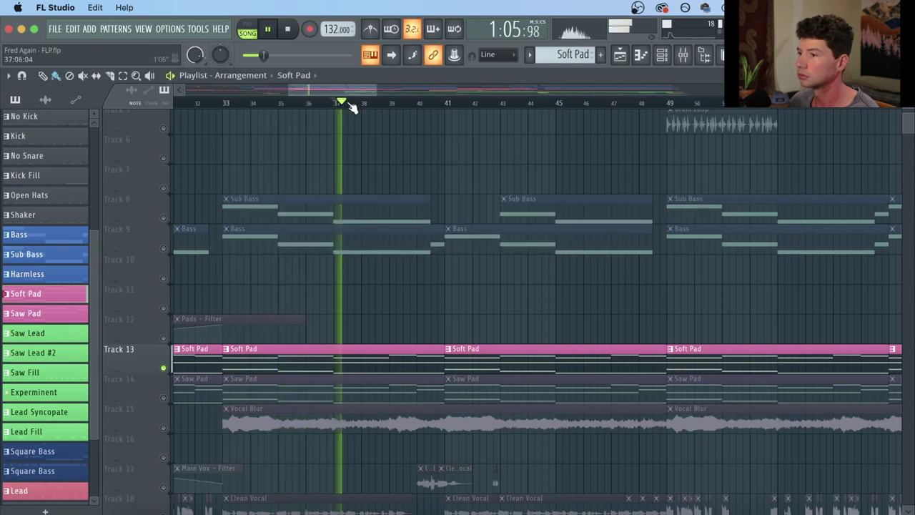
left_click(394, 104)
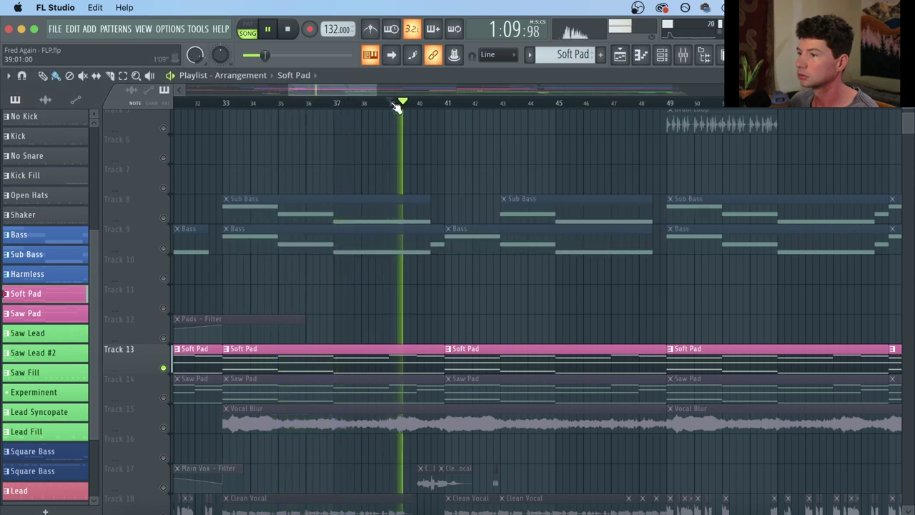
left_click(296, 36)
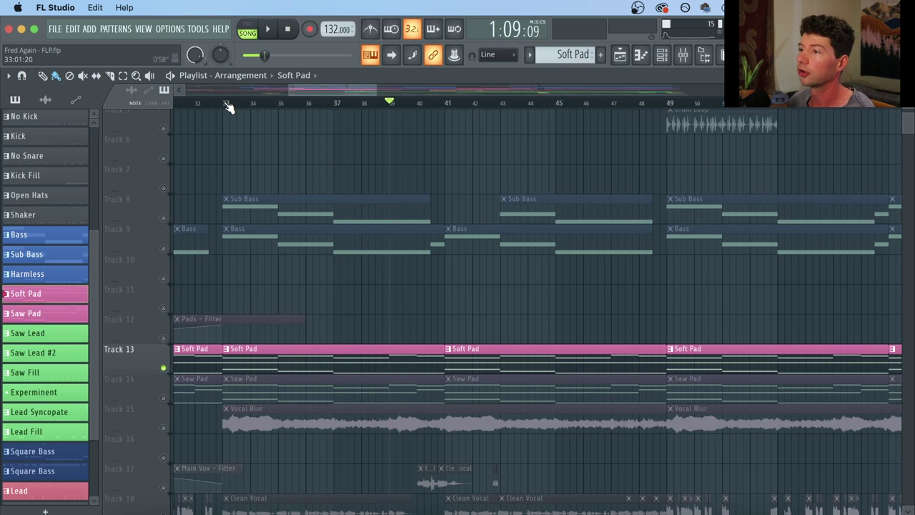
Return the playhead to bar 33 and open the Soft Pad channel's sampler settings.
scroll(229, 107, "up", 2)
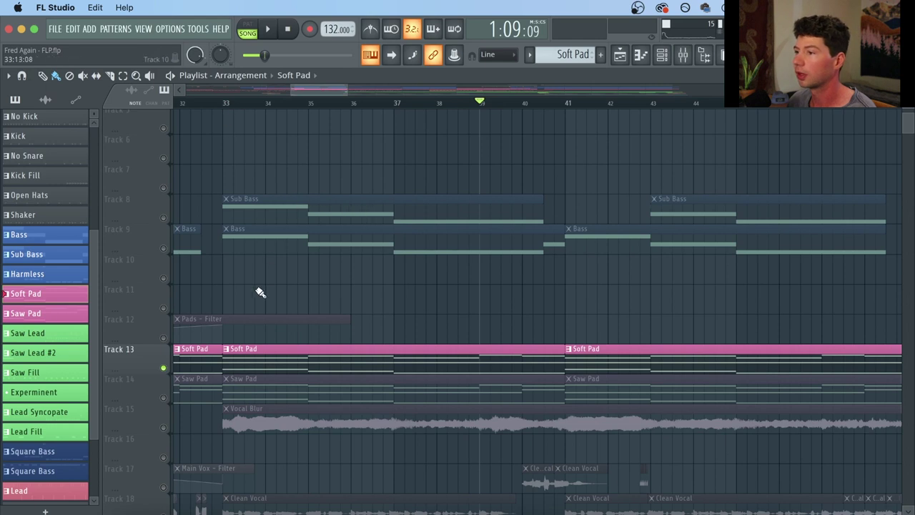
left_click(225, 102)
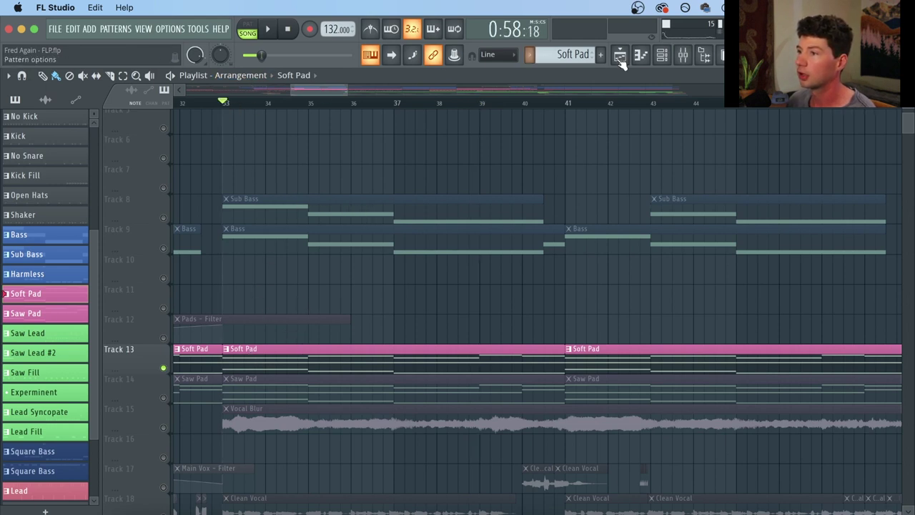
left_click(662, 56)
left_click(334, 198)
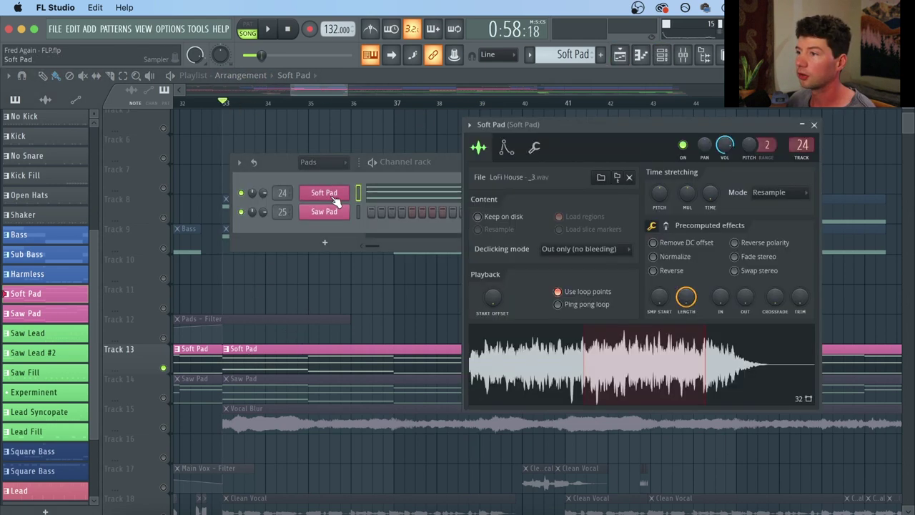
Inspect the Soft Pad sampler's volume envelope and its looped sample waveform.
left_click_drag(610, 123, 491, 118)
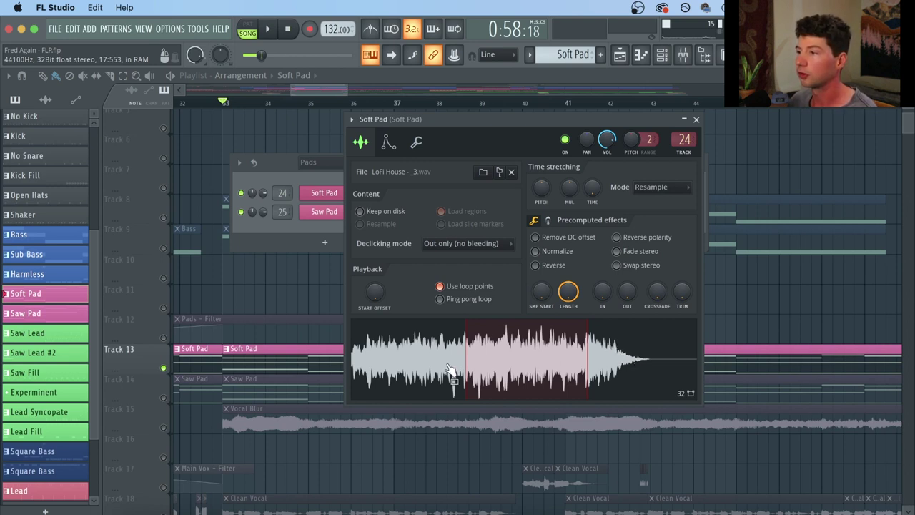
left_click(388, 142)
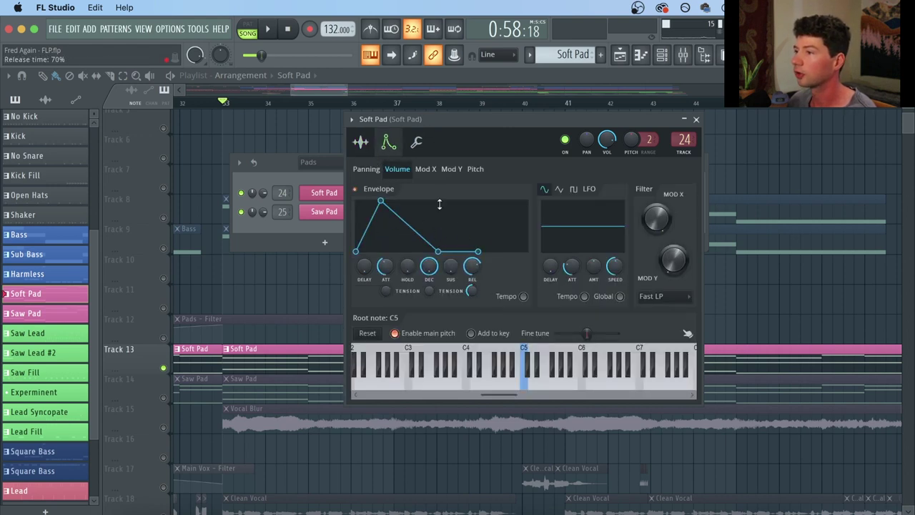
left_click(362, 144)
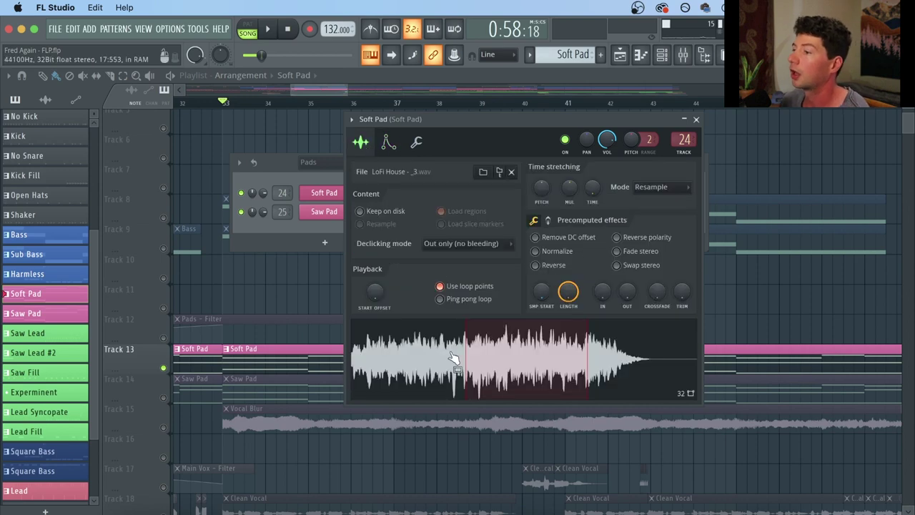
Show the mixer, reopen the Soft Pad sampler from the channel rack and audition its sample.
left_click(683, 57)
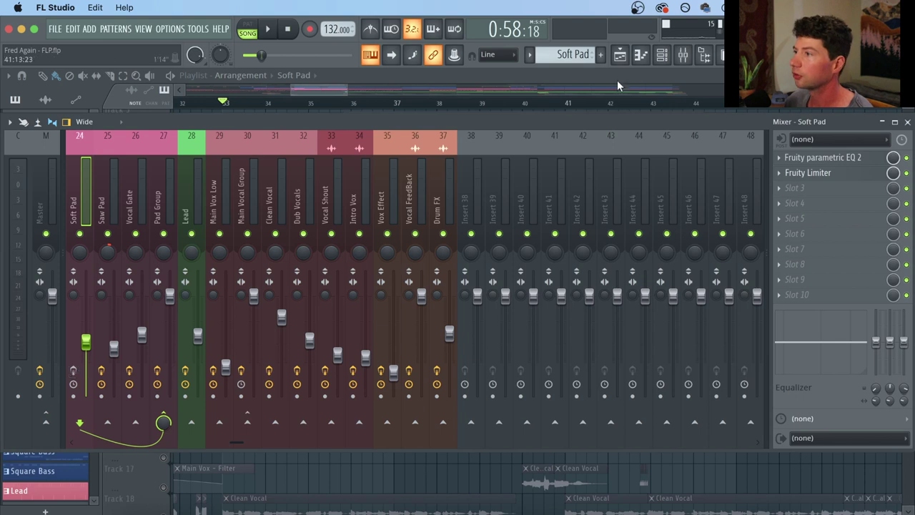
left_click(661, 54)
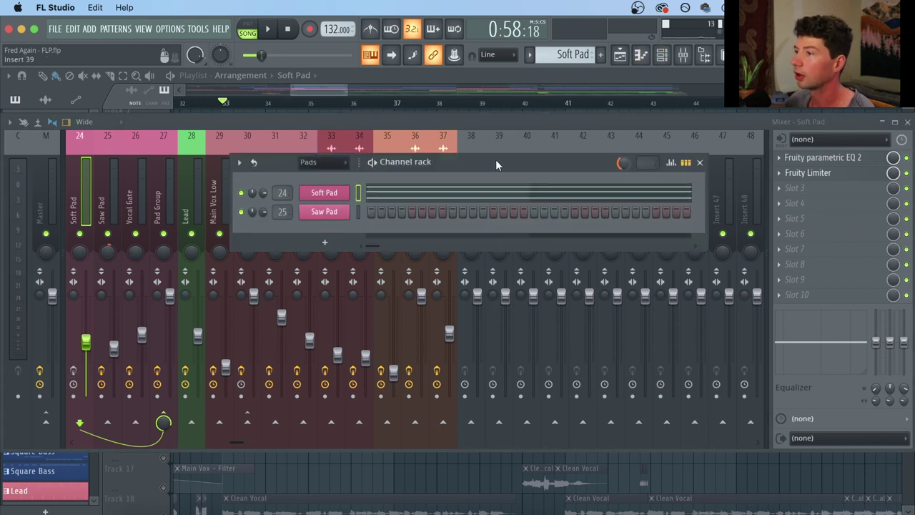
left_click_drag(496, 161, 531, 184)
left_click(366, 218)
left_click(441, 353)
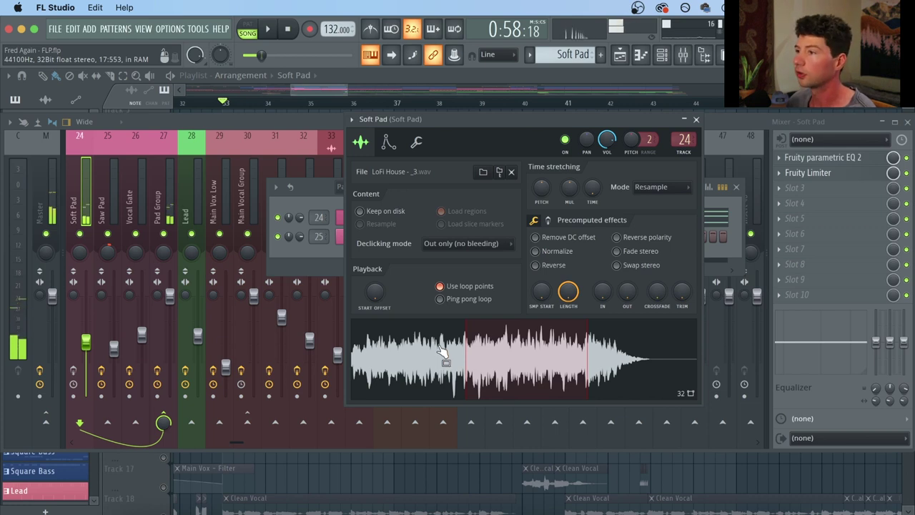
Examine the Fruity parametric EQ 2 on the Soft Pad mixer track and close it.
left_click(74, 372)
left_click(661, 60)
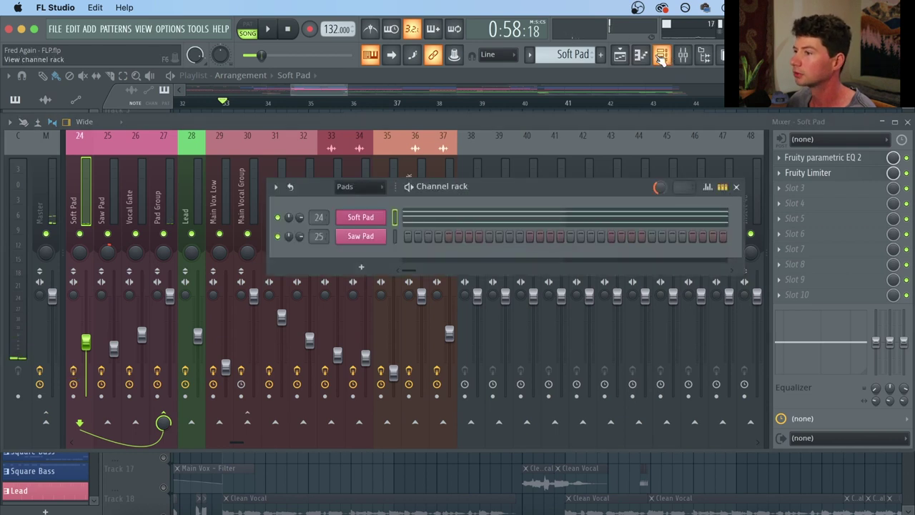
key("F6")
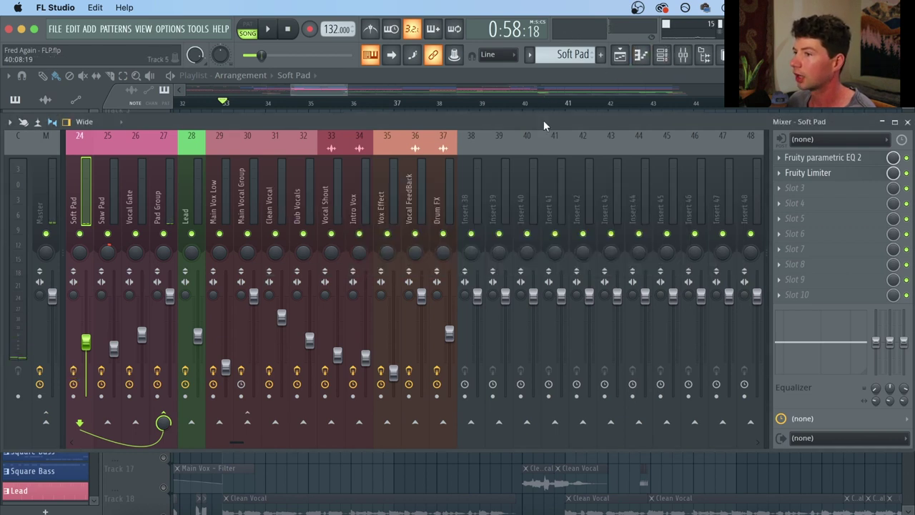
left_click(829, 157)
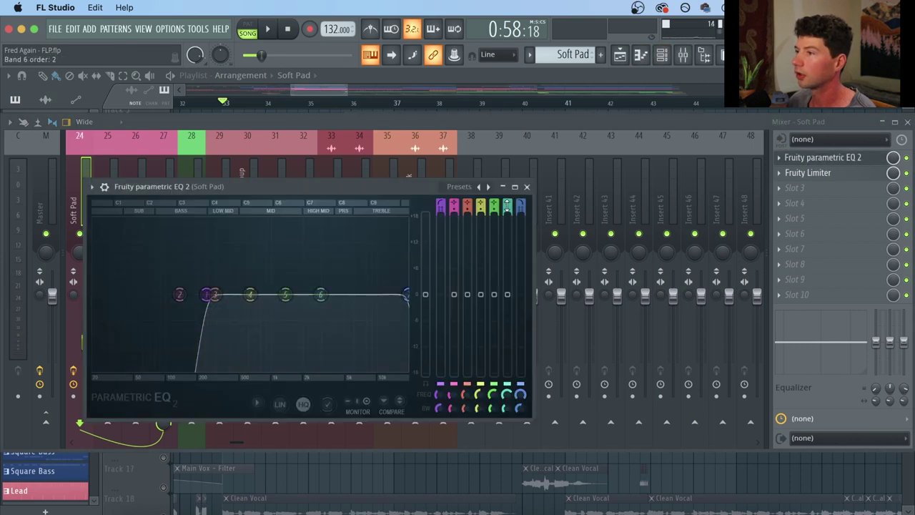
left_click(527, 187)
Return to the playlist, solo the Saw Pad track and play it from bar 33.
left_click(663, 60)
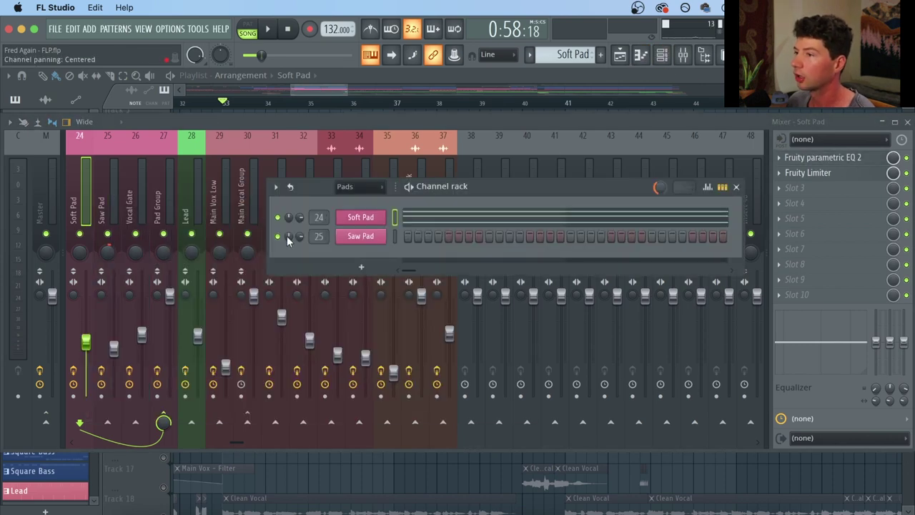
left_click(338, 88)
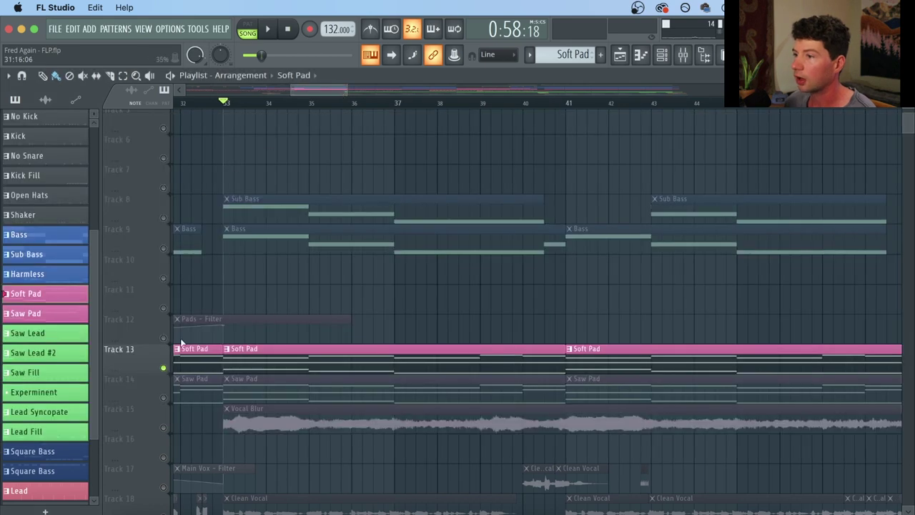
right_click(165, 397)
key("space")
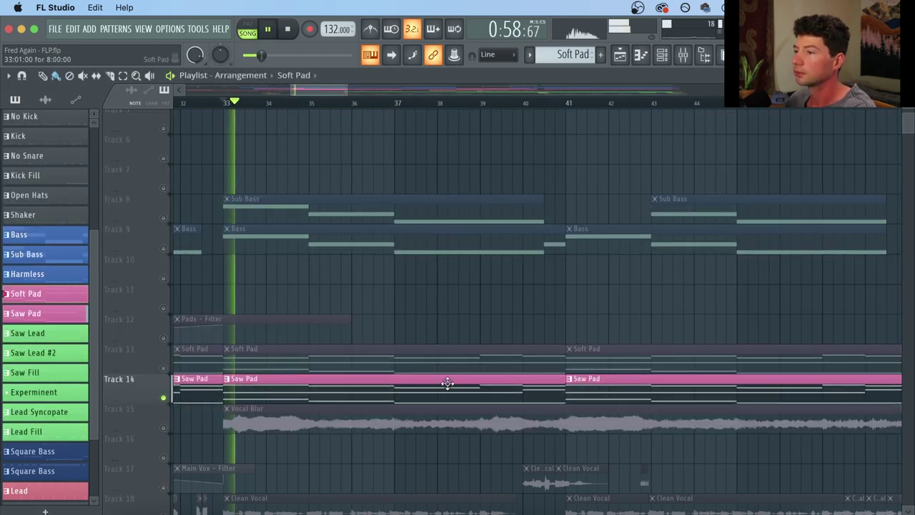
Open the Saw Pad's 3x Osc synth, stop playback and inspect oscillator 1's saw waveform and coarse pitch.
left_click(446, 382)
left_click(662, 61)
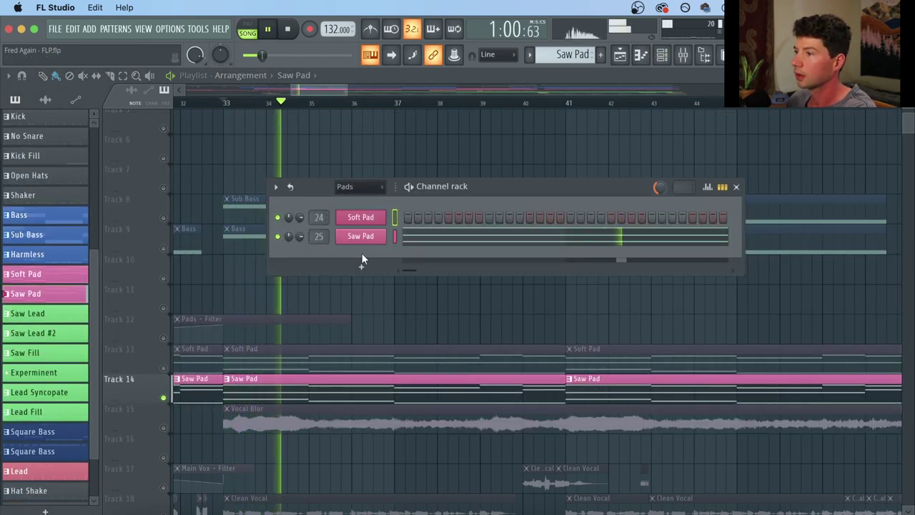
left_click(360, 235)
left_click_drag(293, 200, 430, 189)
key("space")
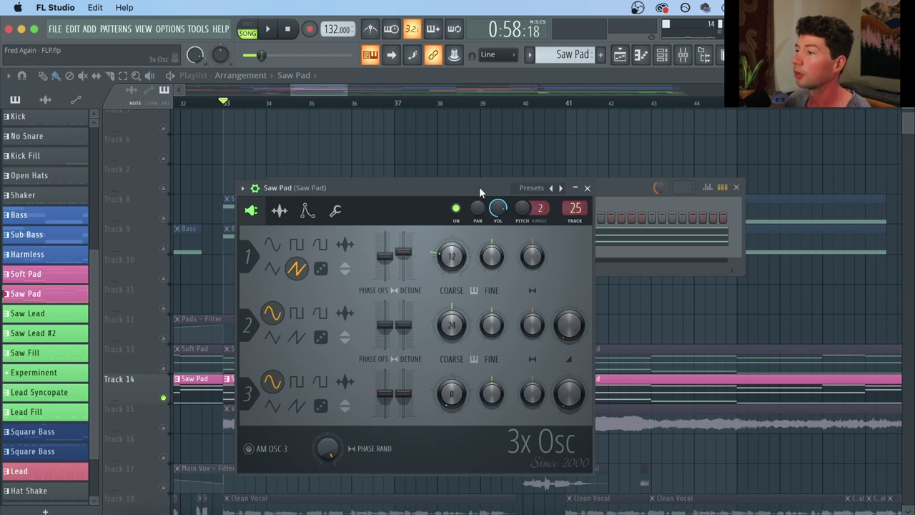
left_click_drag(478, 187, 526, 184)
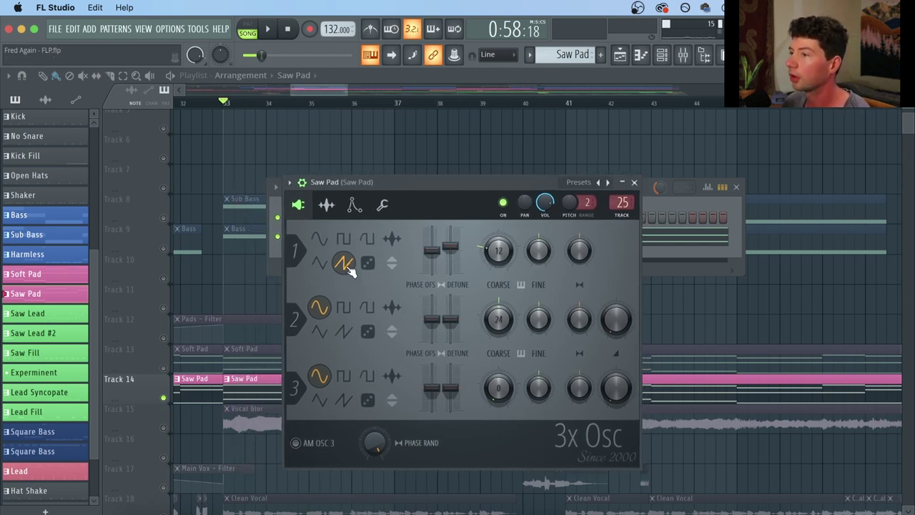
left_click(345, 264)
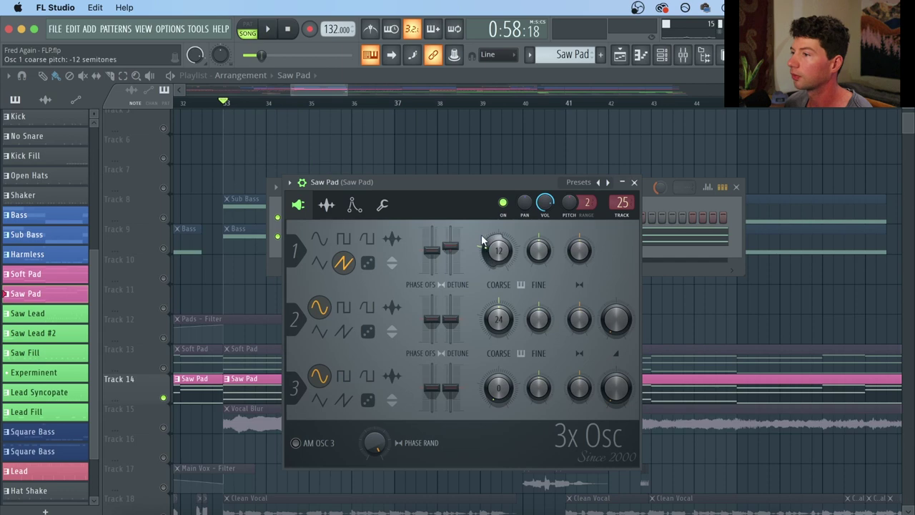
Check the Saw Pad's volume and Mod X envelopes, finishing on its oscillator settings.
left_click(354, 206)
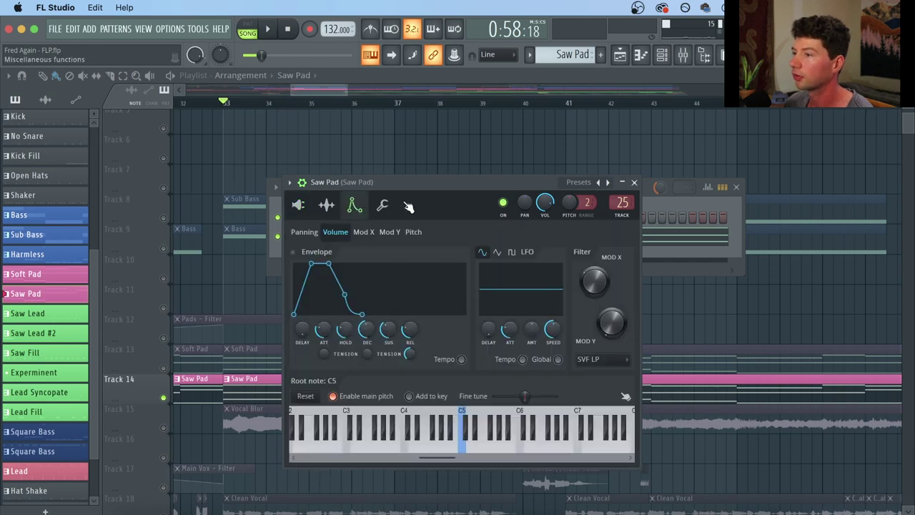
left_click_drag(426, 186, 450, 202)
left_click(387, 250)
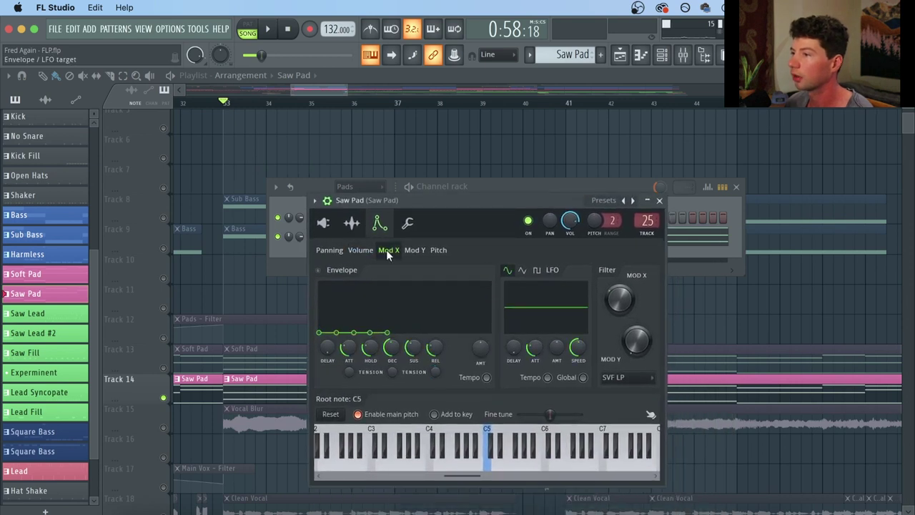
left_click(359, 250)
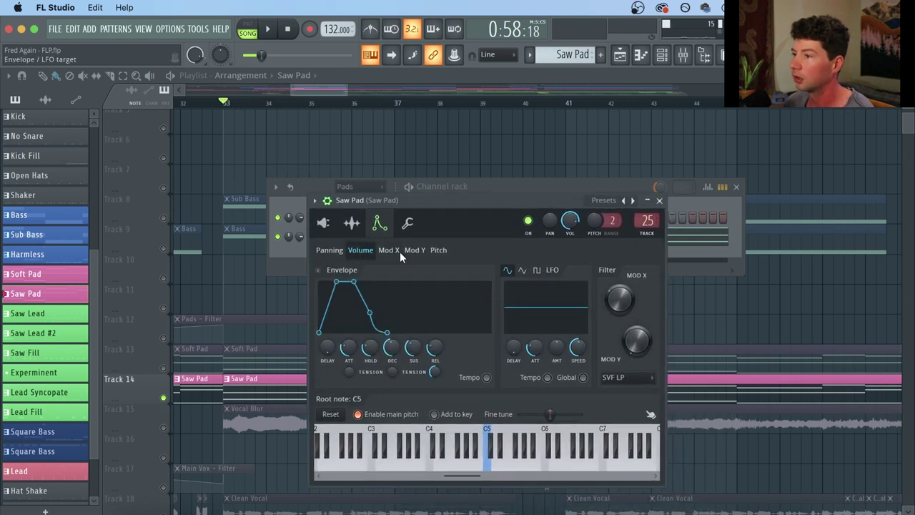
left_click(324, 223)
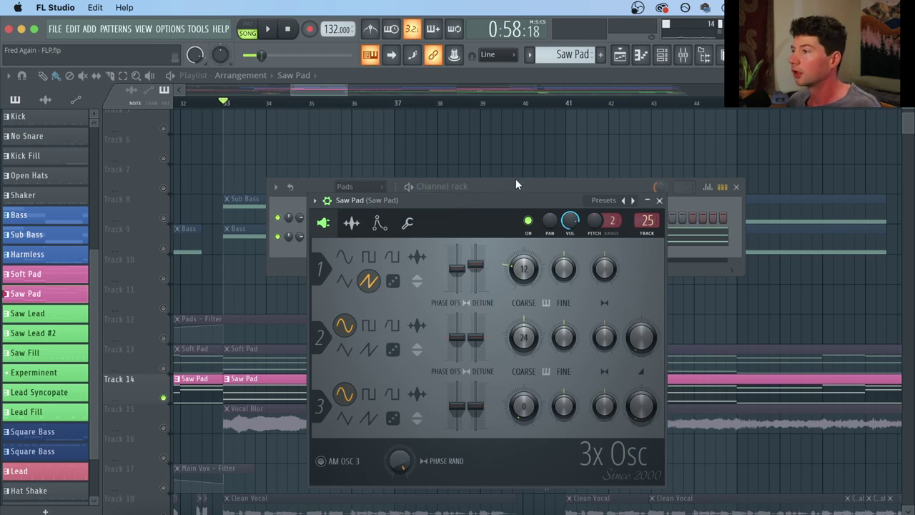
Review the Saw Pad's mixer effects and open its Fruity parametric EQ 2.
left_click(683, 55)
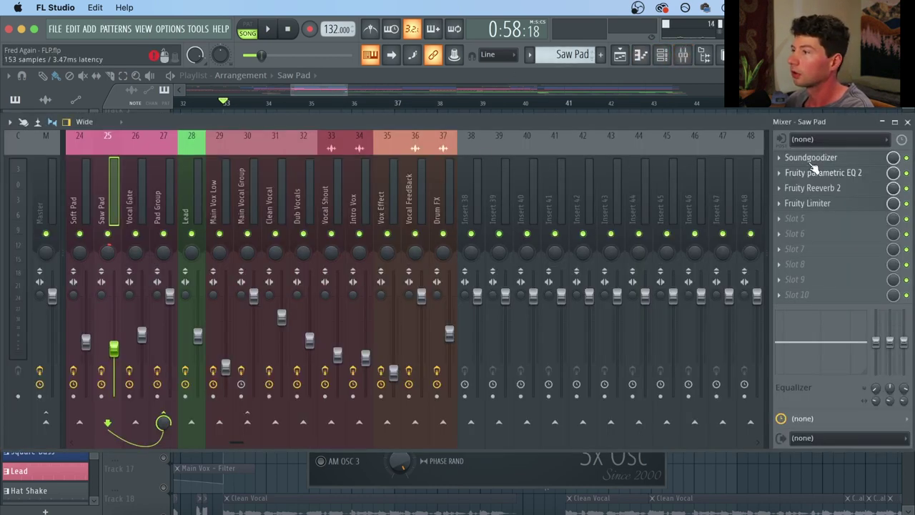
left_click(865, 173)
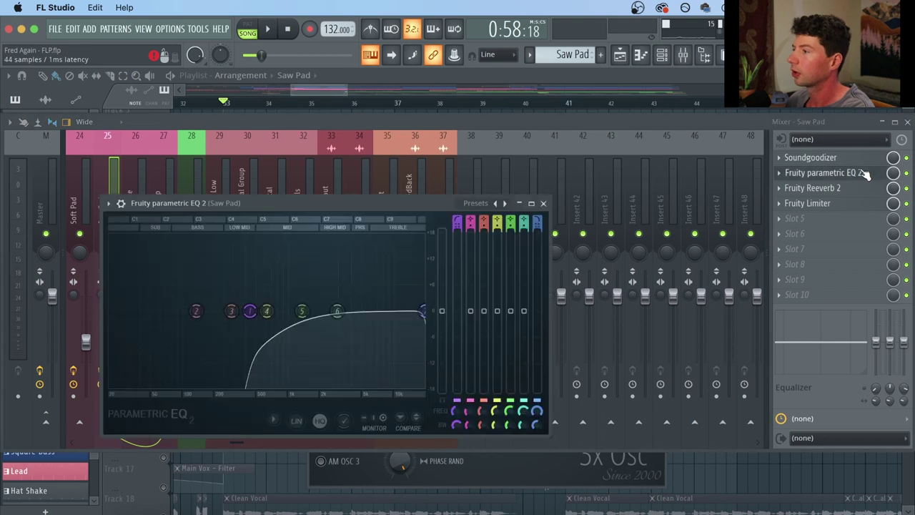
left_click_drag(400, 203, 360, 196)
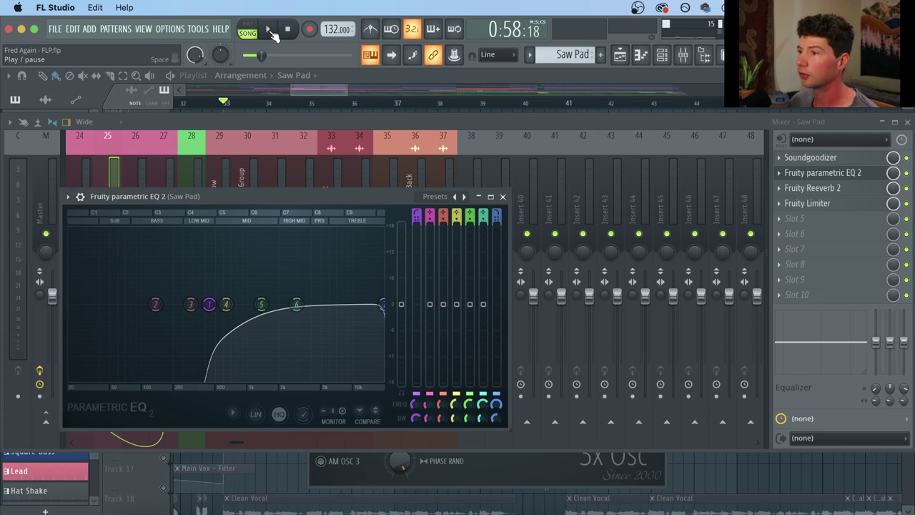
Play the Saw Pad, close the EQ and unmute the Soft Pad track to hear both pads together.
left_click(274, 36)
left_click(279, 120)
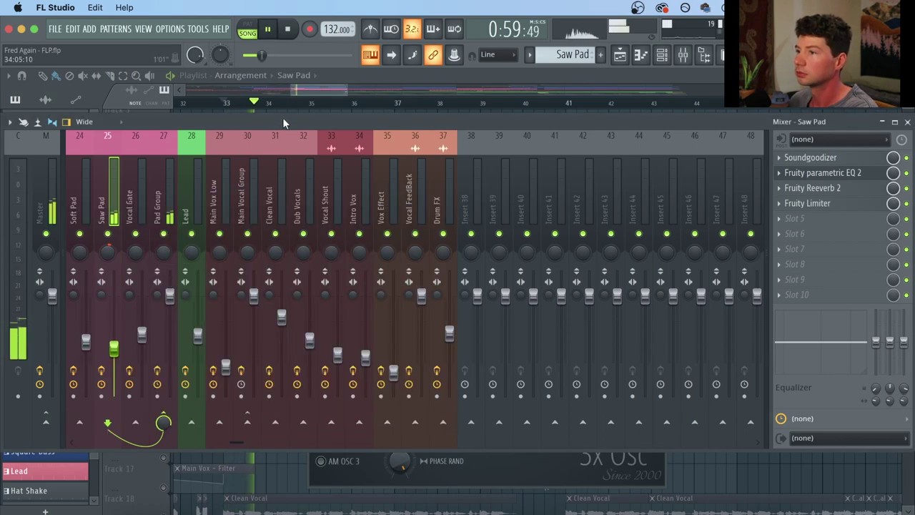
left_click(305, 88)
left_click(163, 368)
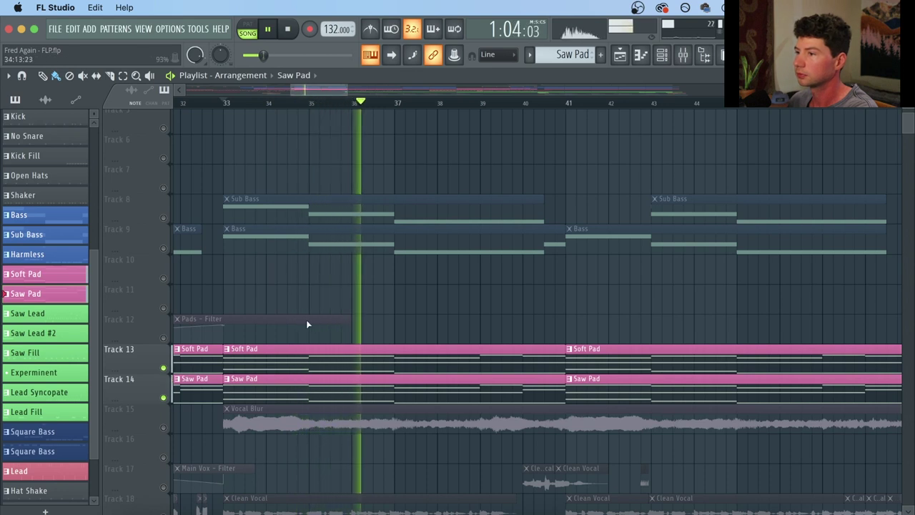
key("space")
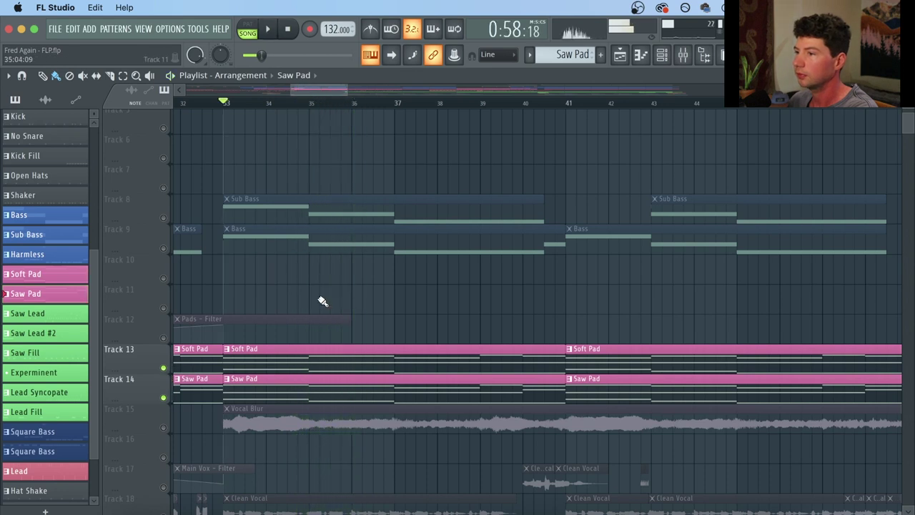
Solo Track 15, unmute Track 14 and bring the Vocal Gate clips around bar 177 into view.
right_click(163, 427)
scroll(302, 106, "down", 3)
scroll(300, 104, "down", 4)
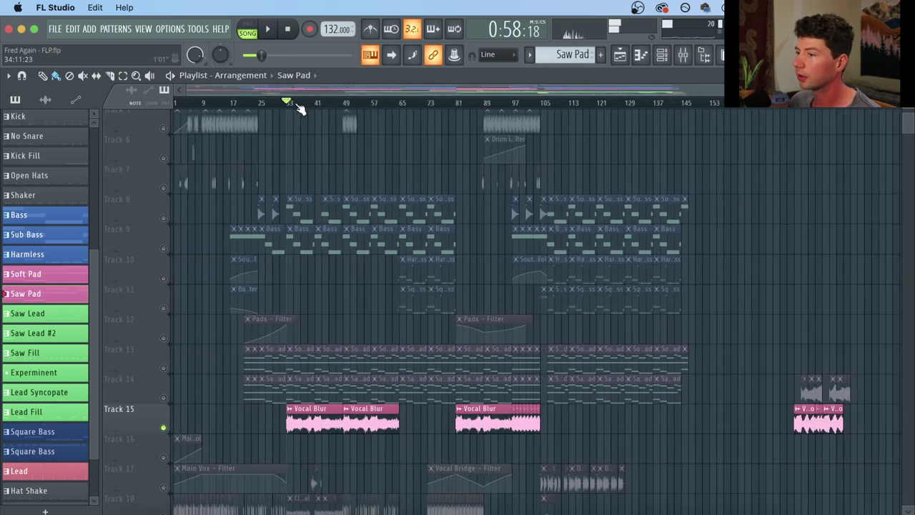
scroll(857, 110, "up", 4)
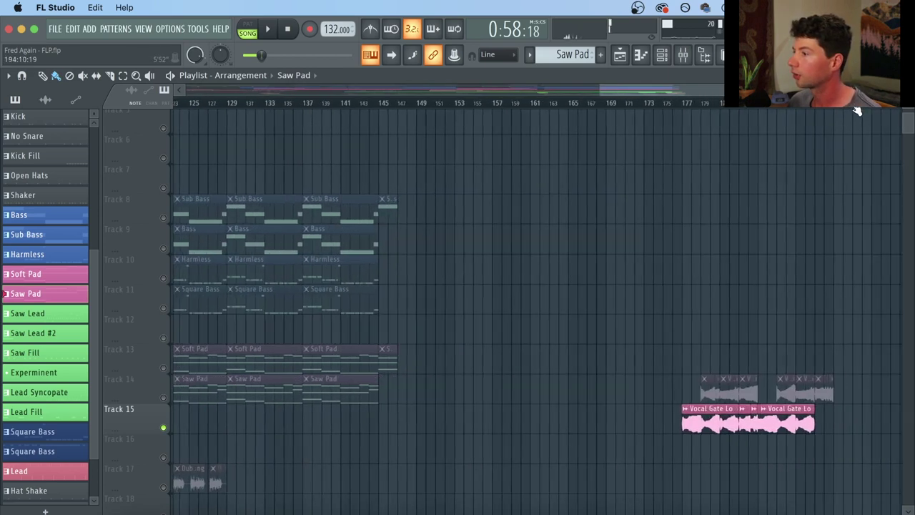
left_click(163, 397)
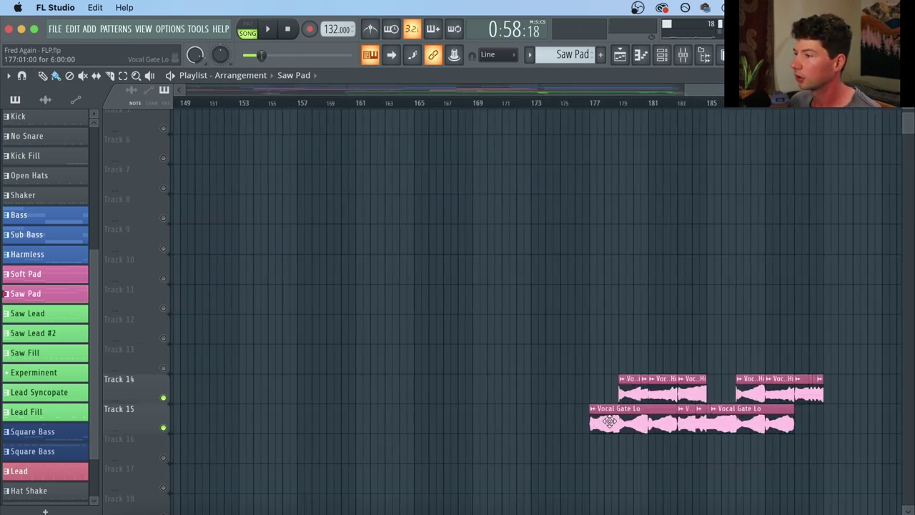
Open the Vocal Gate Lo clip's settings, check its pitch shift during brief playback and close them.
double_click(609, 424)
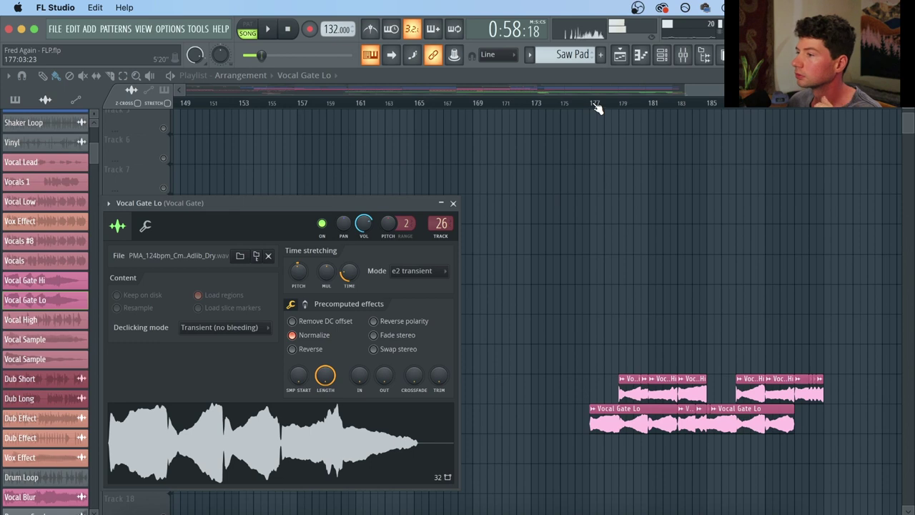
key("space")
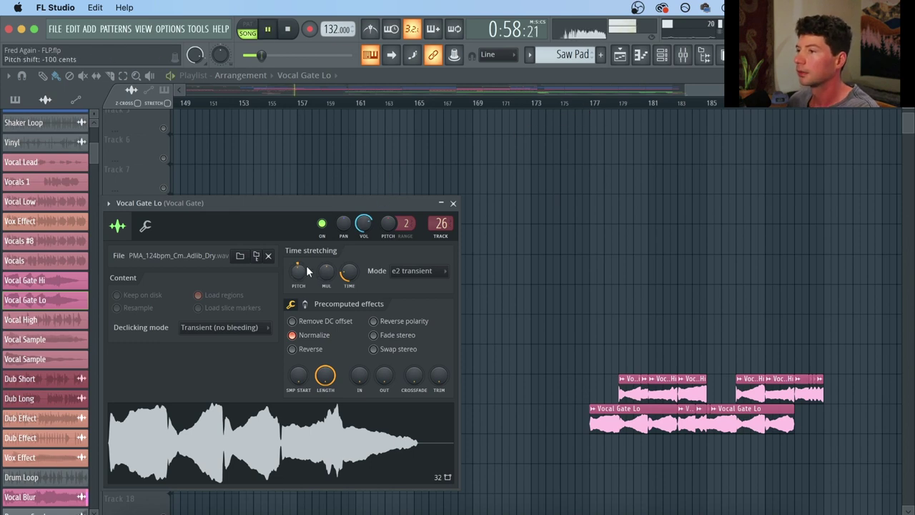
left_click(287, 28)
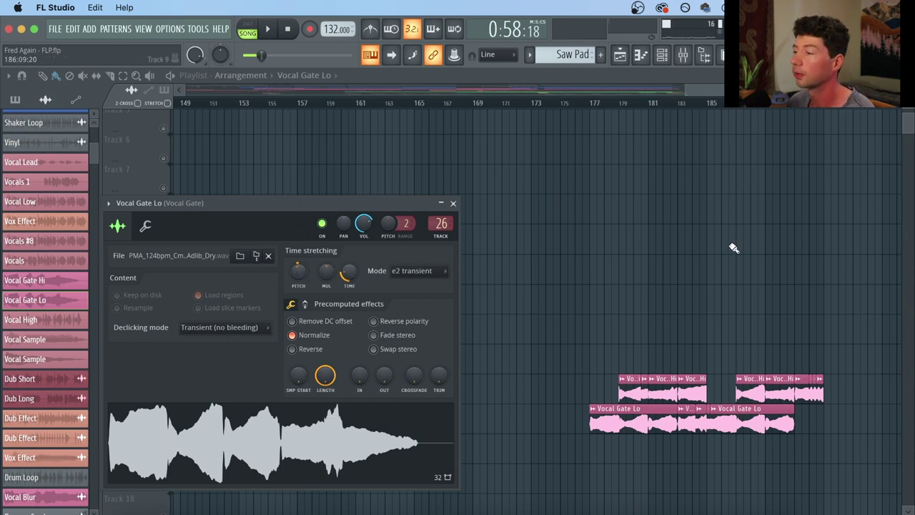
key("Escape")
Open the Vocal Gate Hi clip's sample settings and check its pitch shift.
scroll(817, 111, "up", 5)
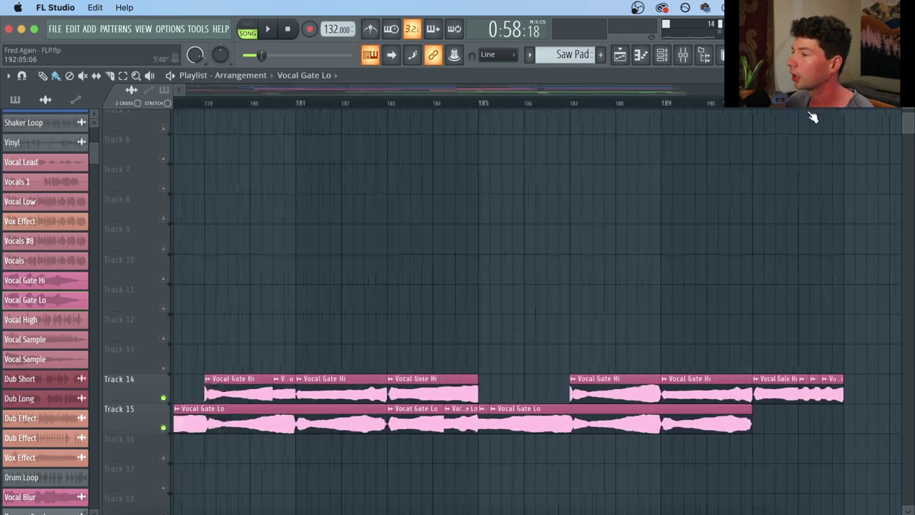
scroll(398, 105, "down", 1)
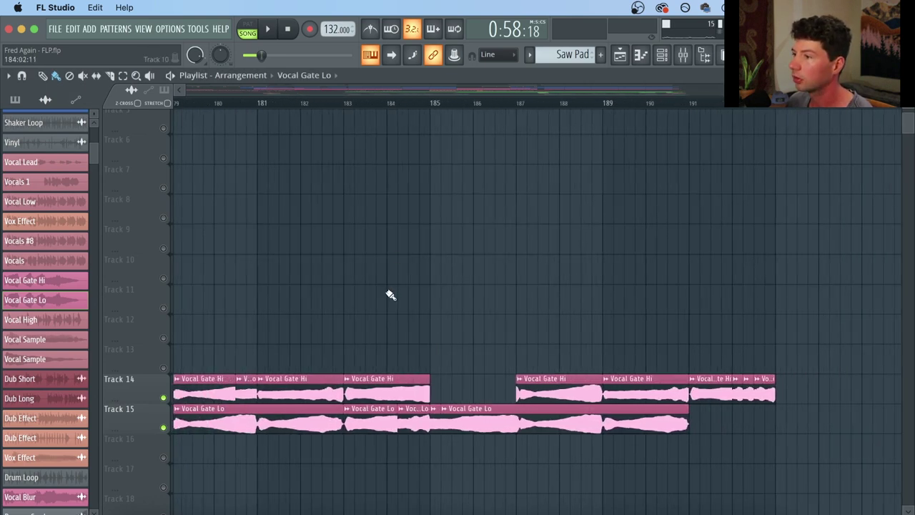
double_click(362, 379)
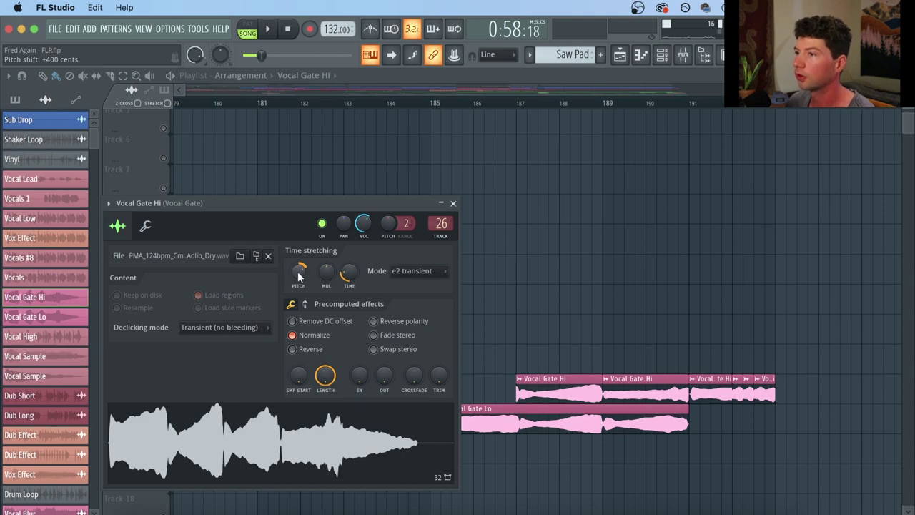
Close the Vocal Gate Hi settings and play the gated vocal clips from bars 177, 179 and 181.
key("Escape")
scroll(394, 106, "down", 4)
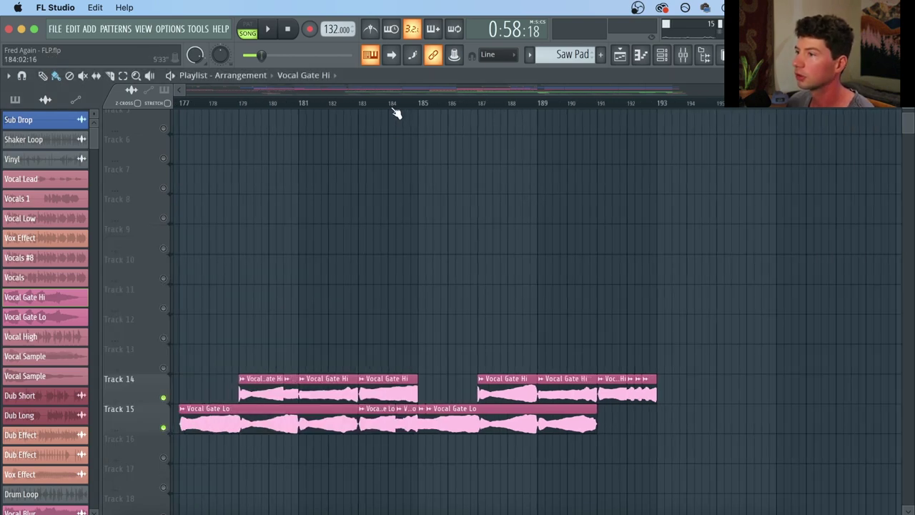
left_click(232, 104)
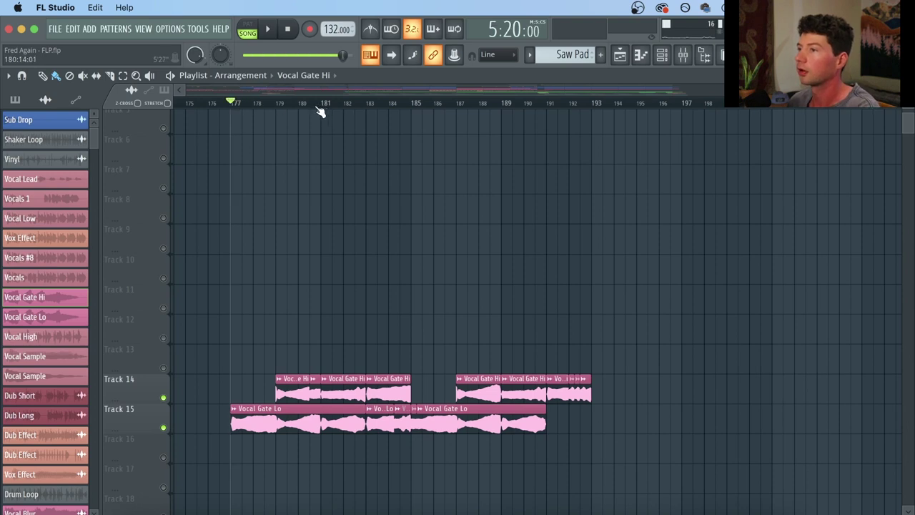
key("space")
left_click(277, 104)
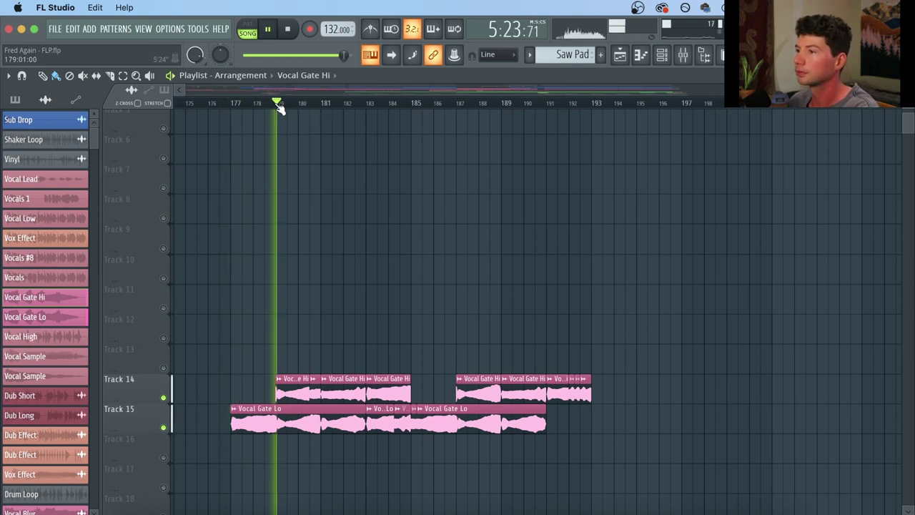
left_click(323, 106)
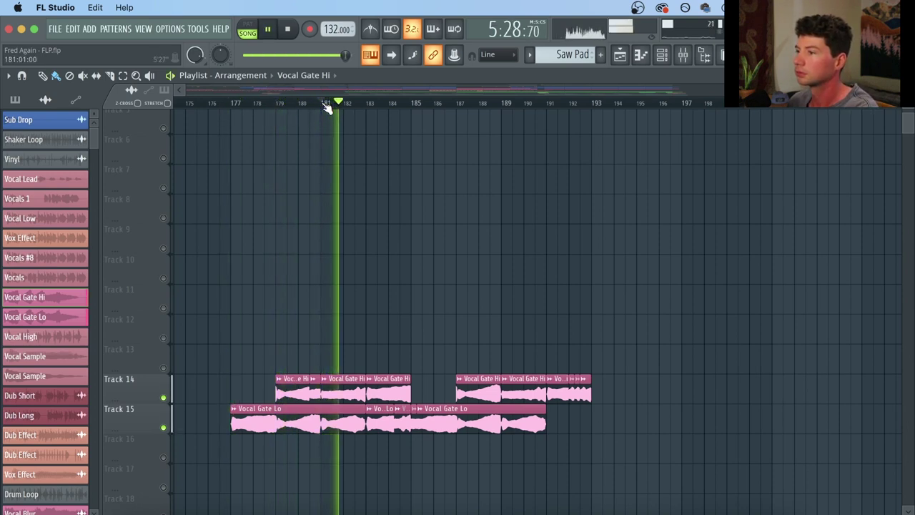
key("space")
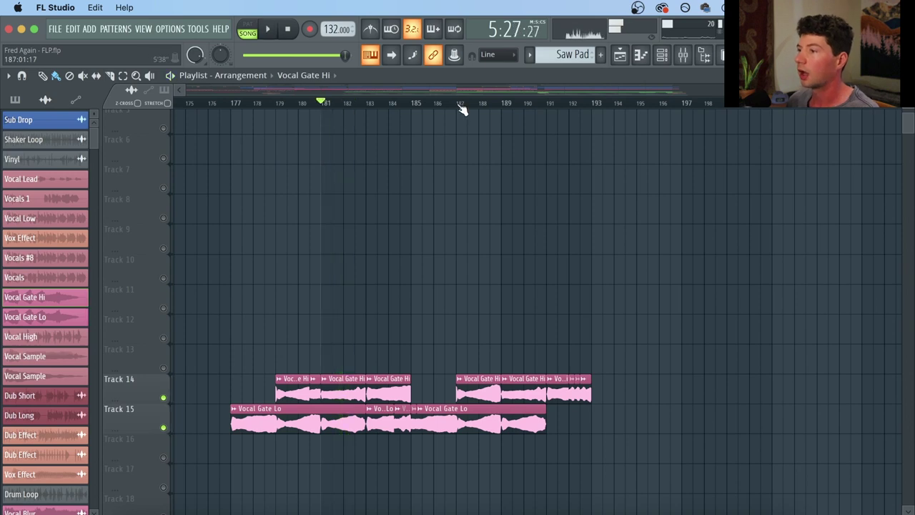
Open the sample settings of the Vocal Blur clip at bar 81 on Track 15.
scroll(462, 107, "down", 5)
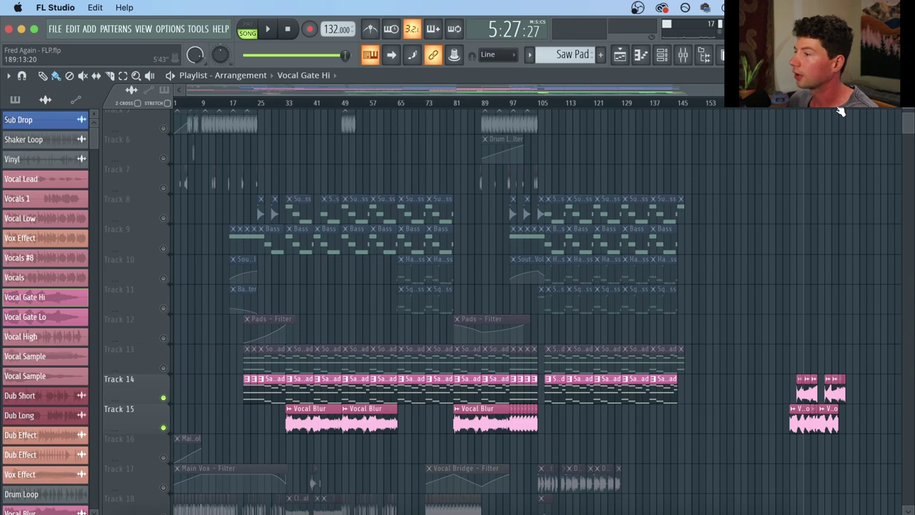
scroll(840, 110, "up", 3)
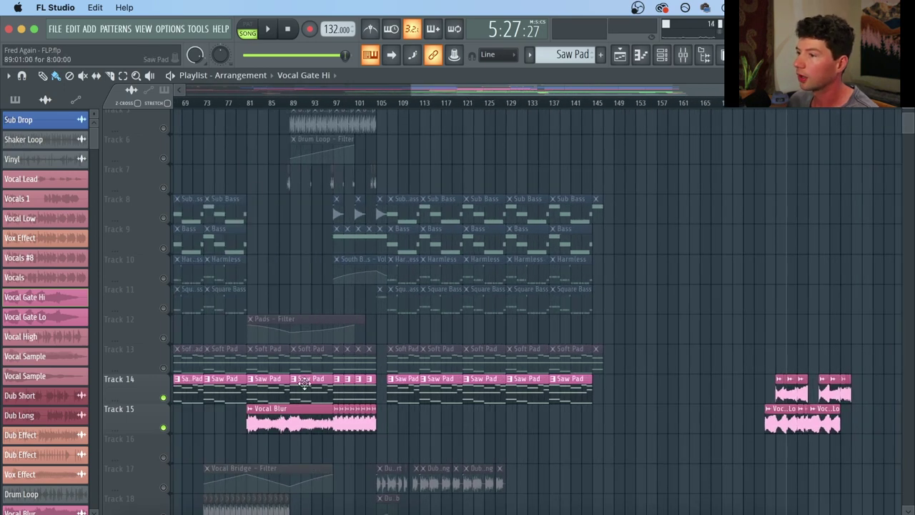
double_click(289, 428)
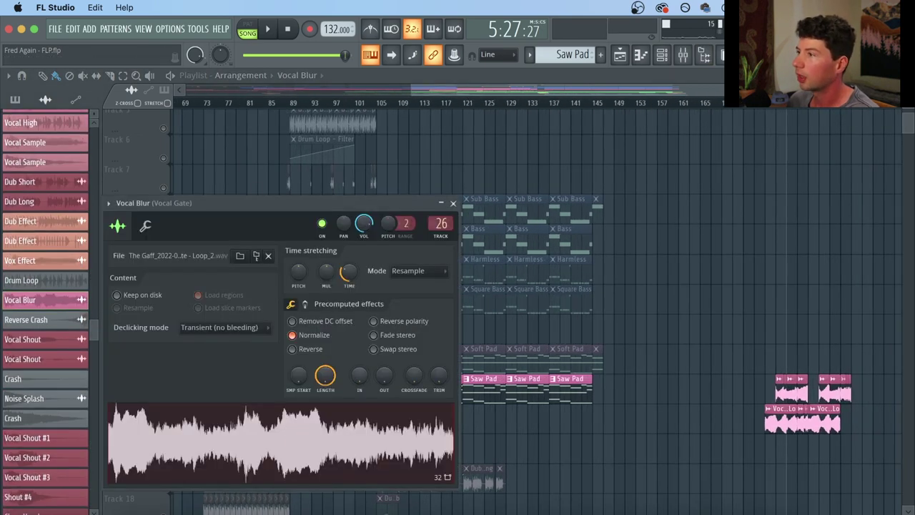
Insert Edison in slot 9 of the Vocal Gate mixer track.
left_click(683, 55)
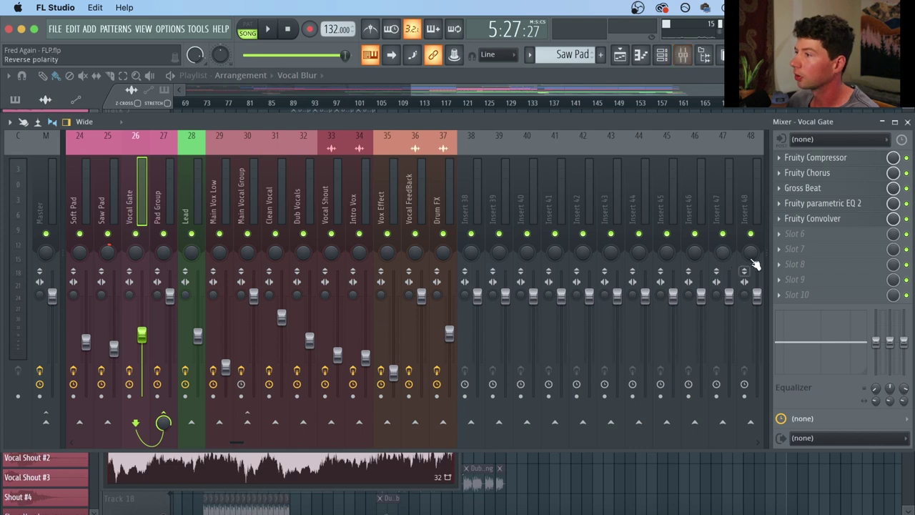
left_click(794, 273)
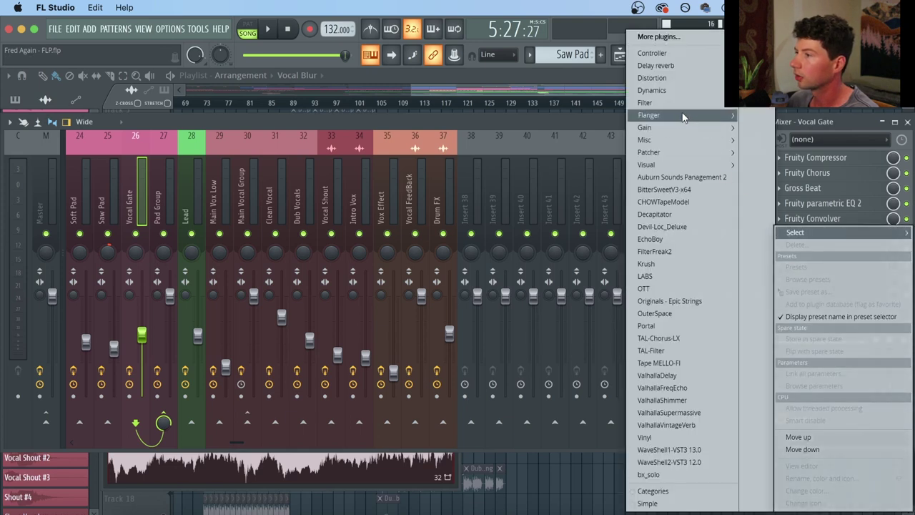
mouse_move(677, 54)
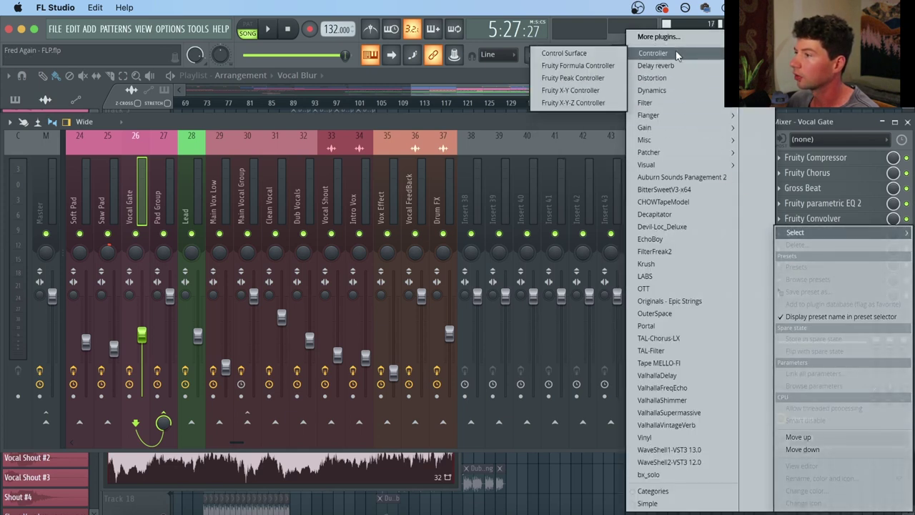
mouse_move(683, 140)
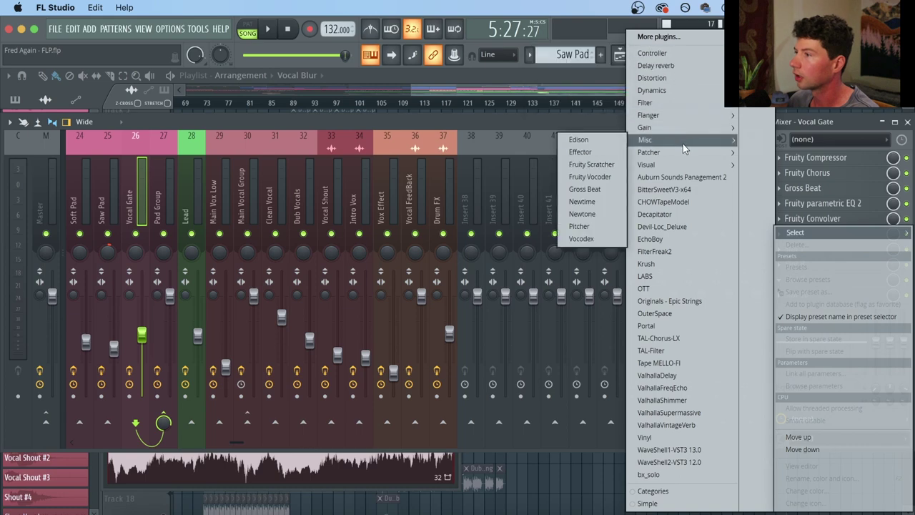
left_click(613, 145)
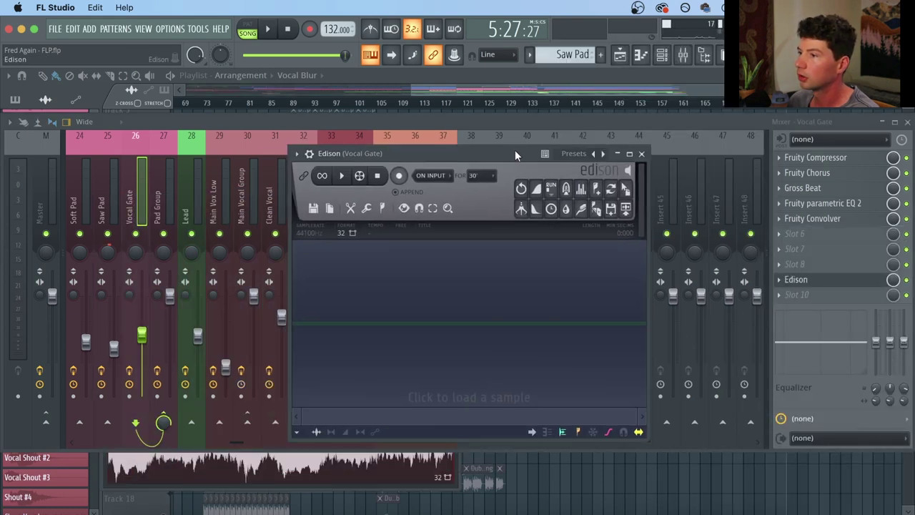
Load the Vocal Blur sample into Edison and bring the Edison editor to the front.
left_click_drag(515, 153, 527, 139)
left_click_drag(388, 464, 439, 323)
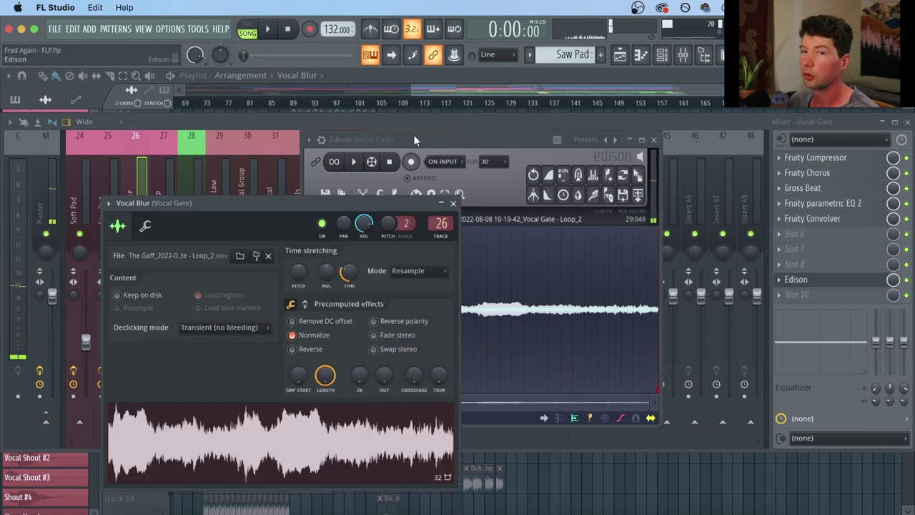
left_click(473, 138)
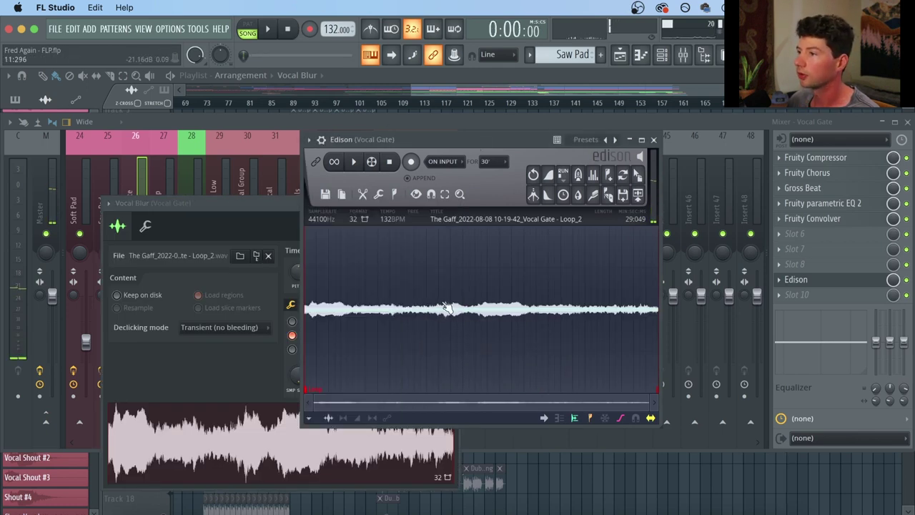
Apply Edison's Blur to the loaded sample with an amount of about 5182 ms and play the result.
key("ctrl+b")
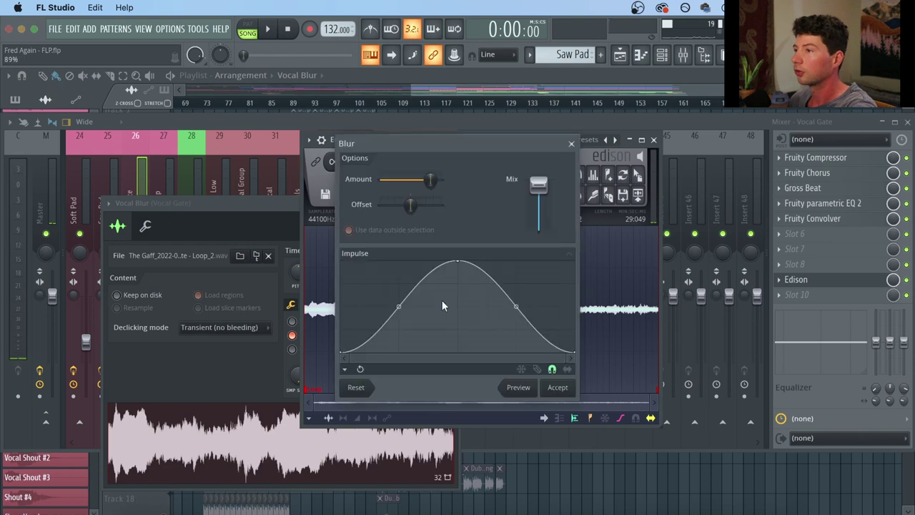
left_click(434, 182)
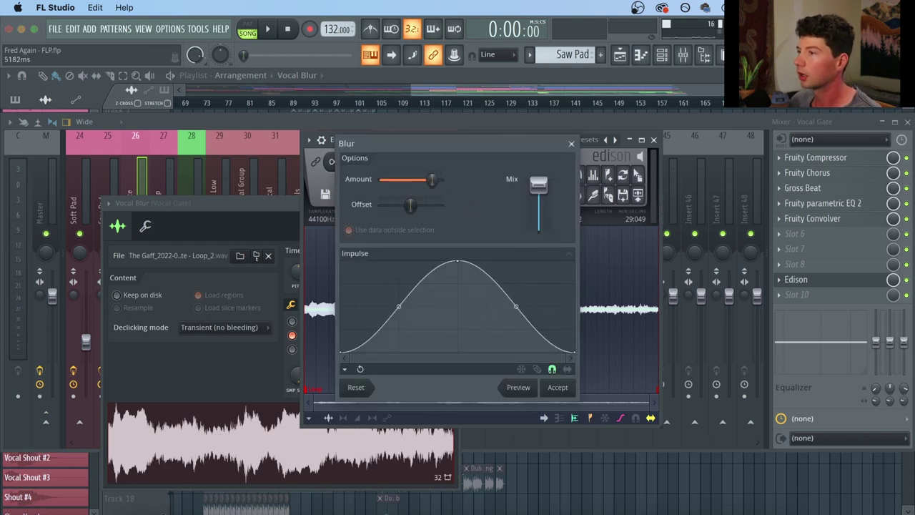
left_click(558, 386)
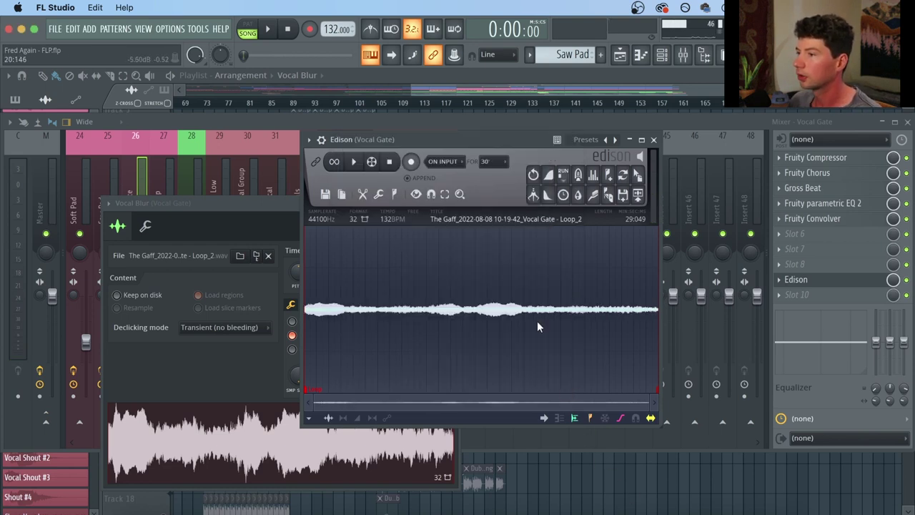
left_click(355, 161)
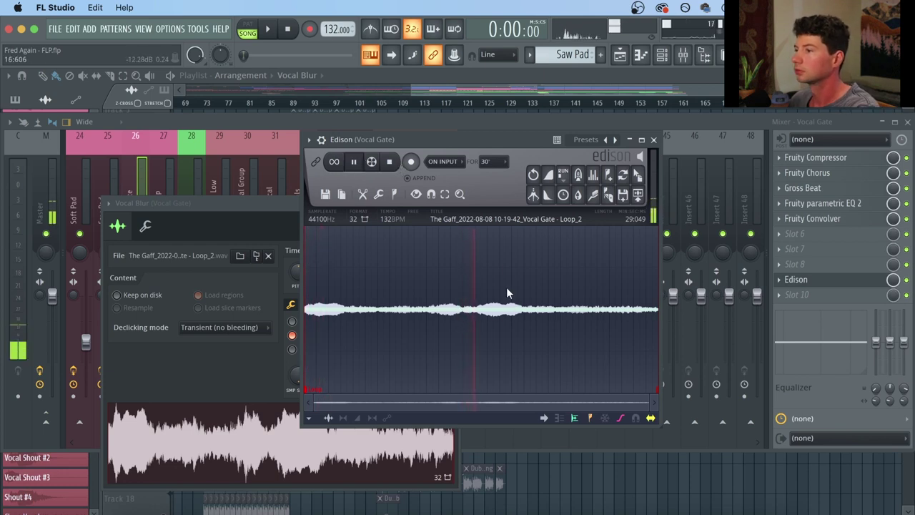
Close Edison and delete it from slot 9 of the Vocal Gate mixer track.
left_click(653, 139)
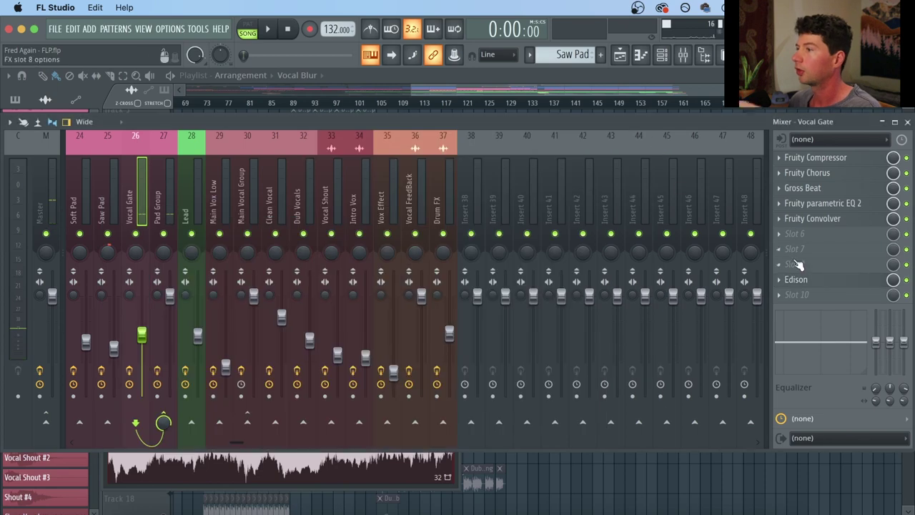
left_click(779, 280)
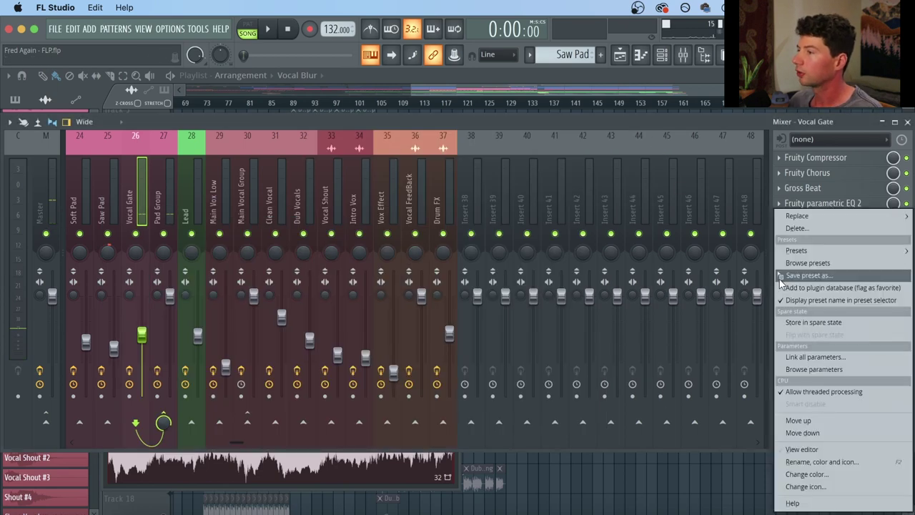
left_click(803, 231)
Examine the Fruity Compressor settings and Gross Beat's volume gate on the Vocal Gate mixer track, then close the windows.
left_click_drag(755, 125, 643, 124)
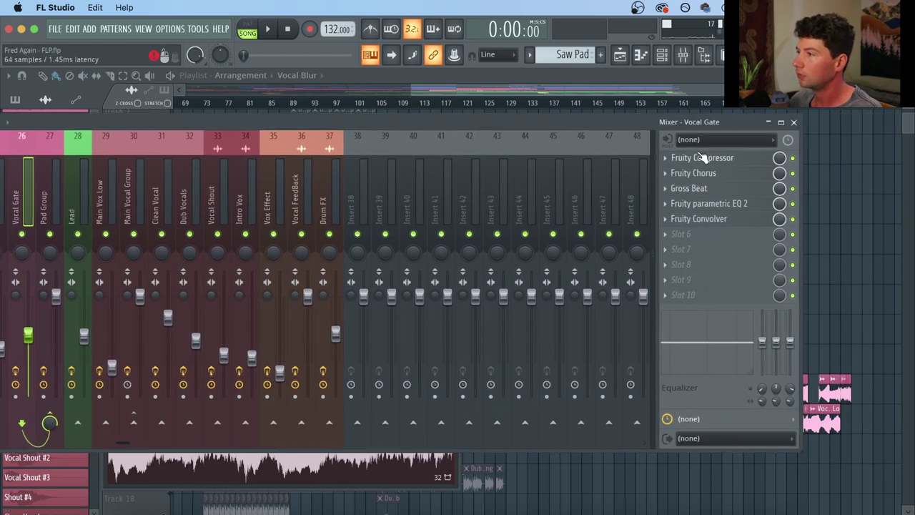
left_click(703, 159)
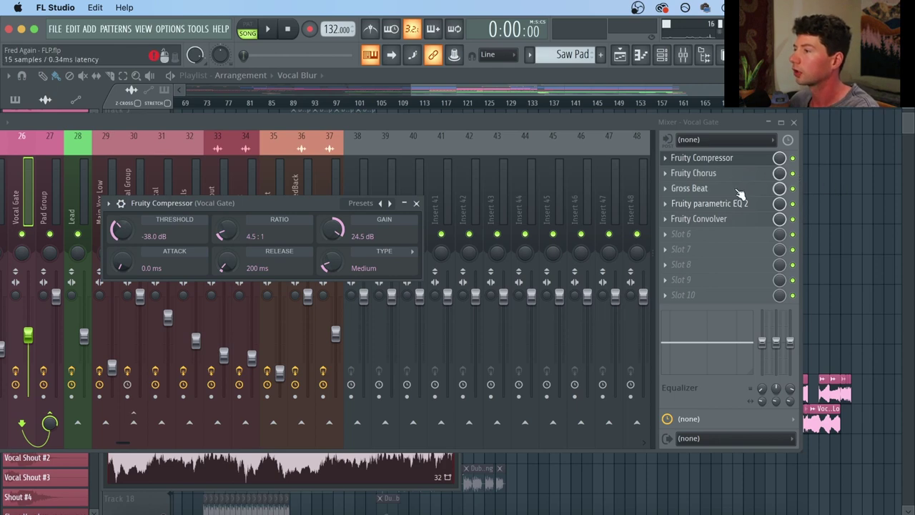
left_click(739, 193)
left_click_drag(357, 170, 378, 116)
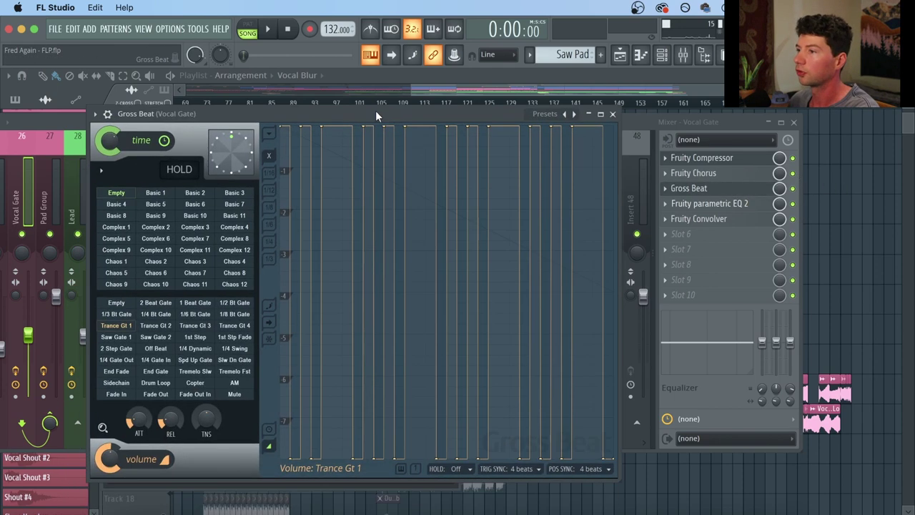
right_click(822, 247)
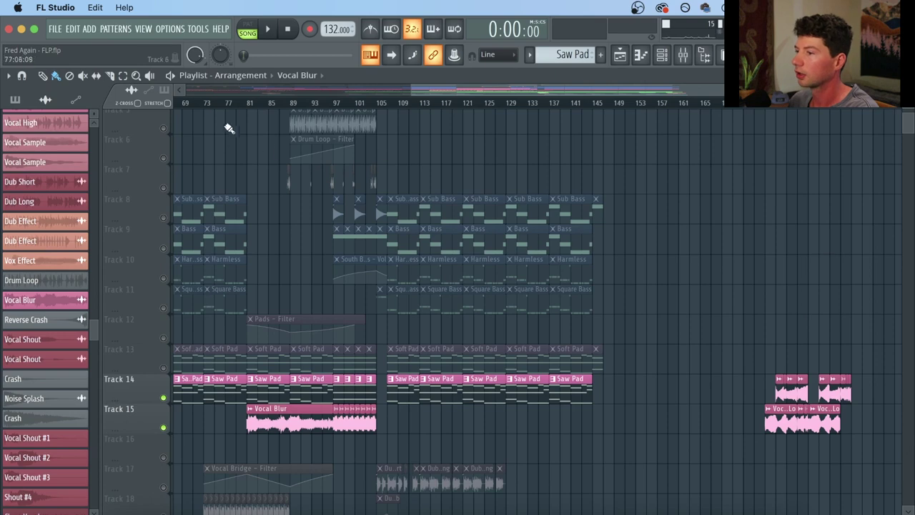
Solo Track 15 and play the Vocal Blur clip from bar 81.
left_click(247, 104)
right_click(163, 428)
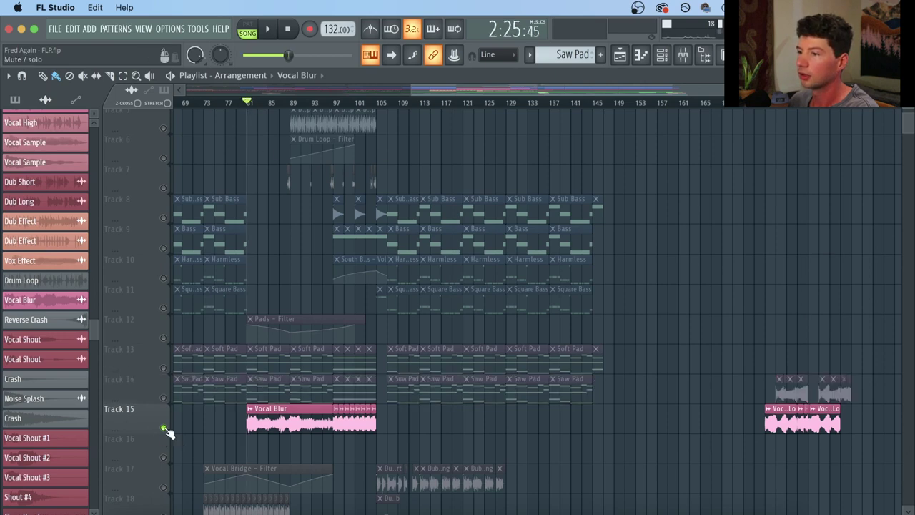
key("space")
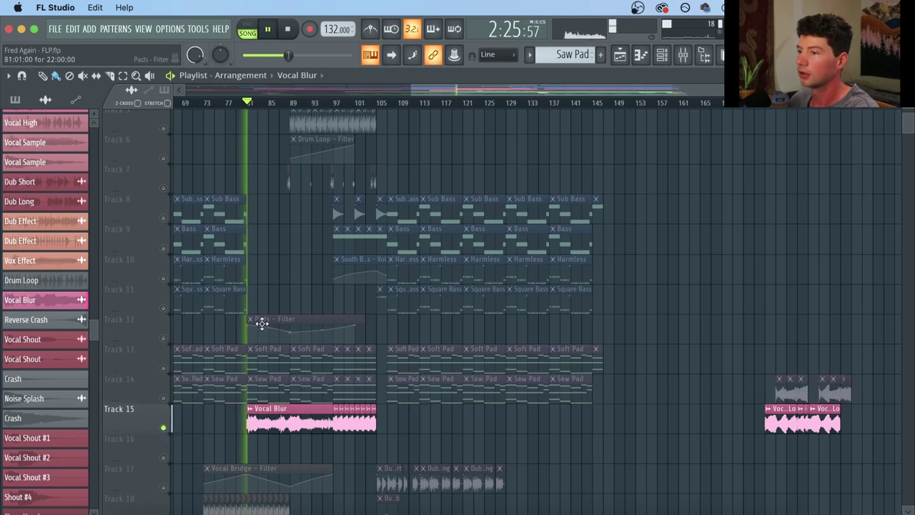
Inspect the Vocal Gate track's Fruity parametric EQ 2 and Fruity Convolver during playback, then stop the song.
left_click(682, 56)
left_click_drag(357, 121, 420, 120)
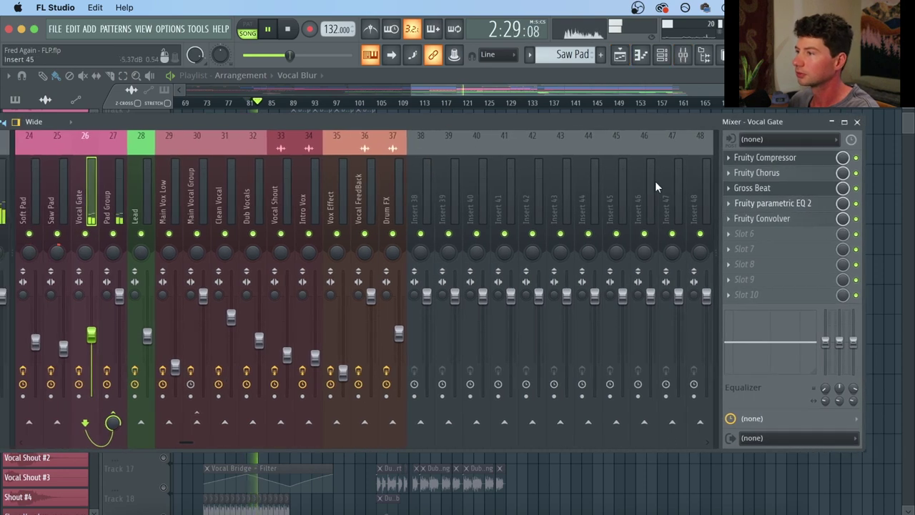
left_click(772, 204)
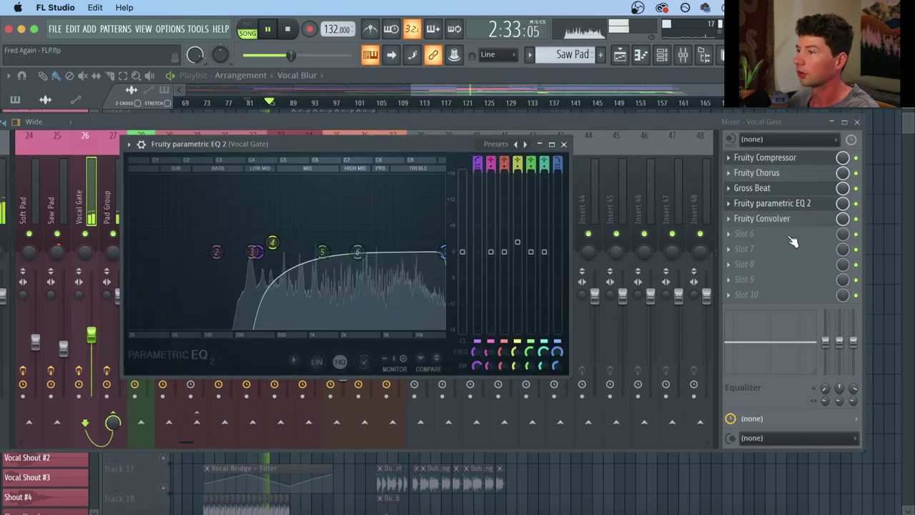
left_click(779, 218)
key("space")
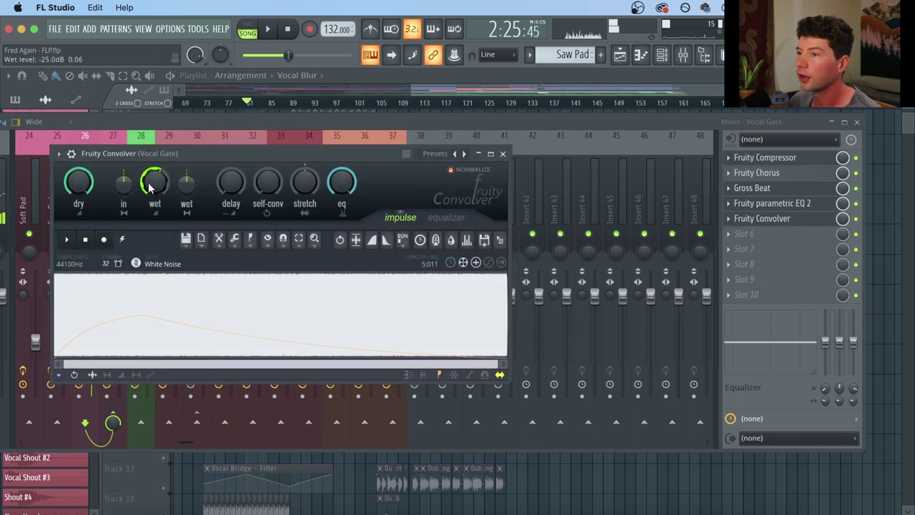
Load the Blur White preset in Fruity Convolver and raise its dry level slightly.
left_click(434, 154)
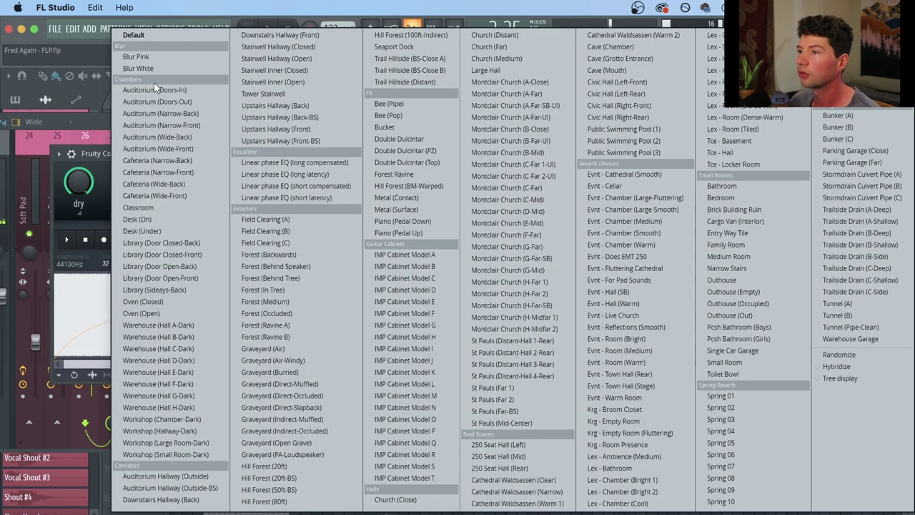
left_click(150, 67)
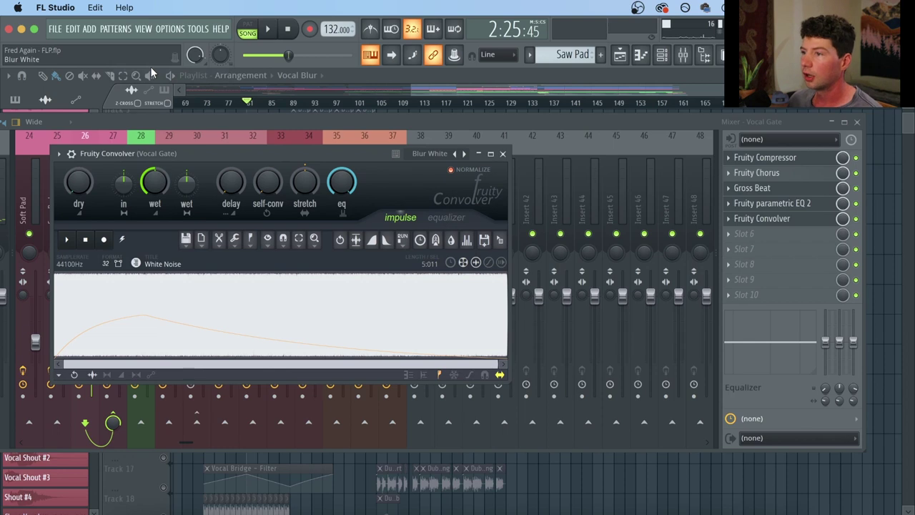
left_click_drag(77, 182, 78, 178)
Raise the Convolver's wet level during playback, then stop the song and return to the playlist.
key("space")
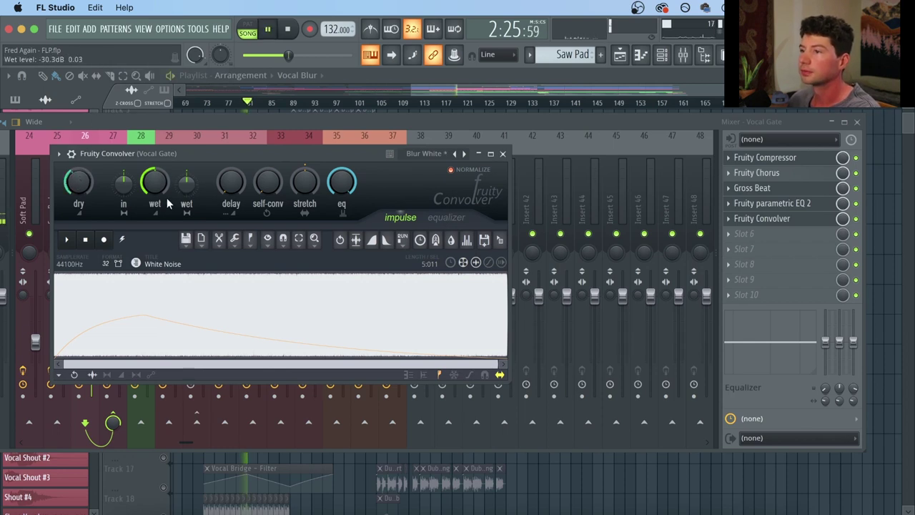
left_click_drag(155, 183, 155, 179)
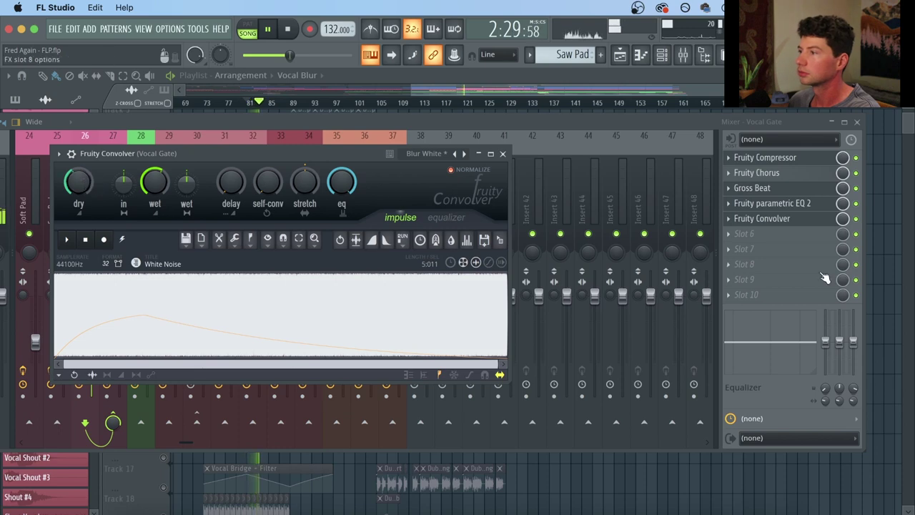
key("space")
left_click(887, 295)
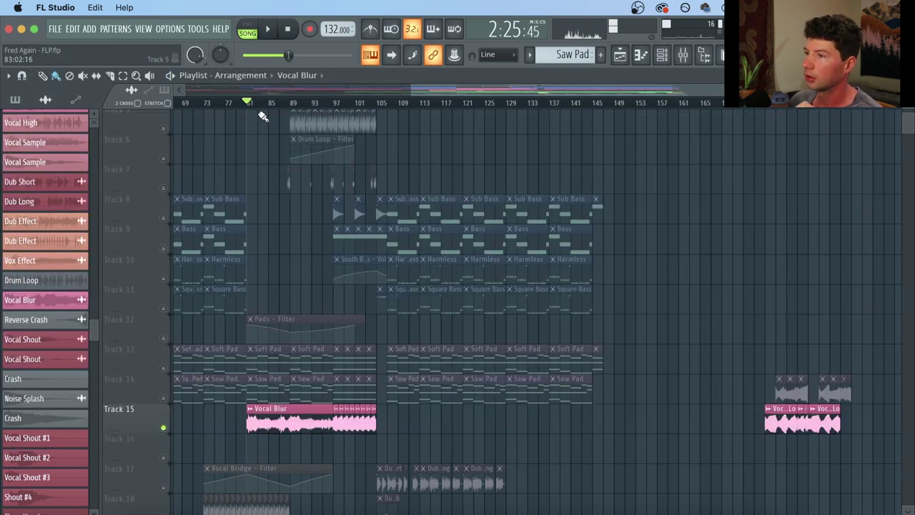
Unsolo Track 15 and solo the Saw Lead clips on Track 22.
scroll(255, 108, "up", 2)
right_click(163, 427)
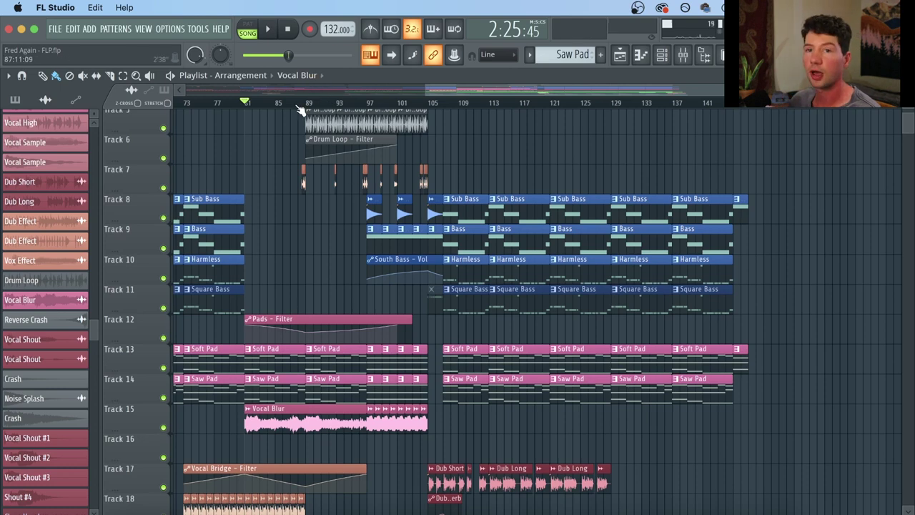
scroll(300, 107, "down", 3)
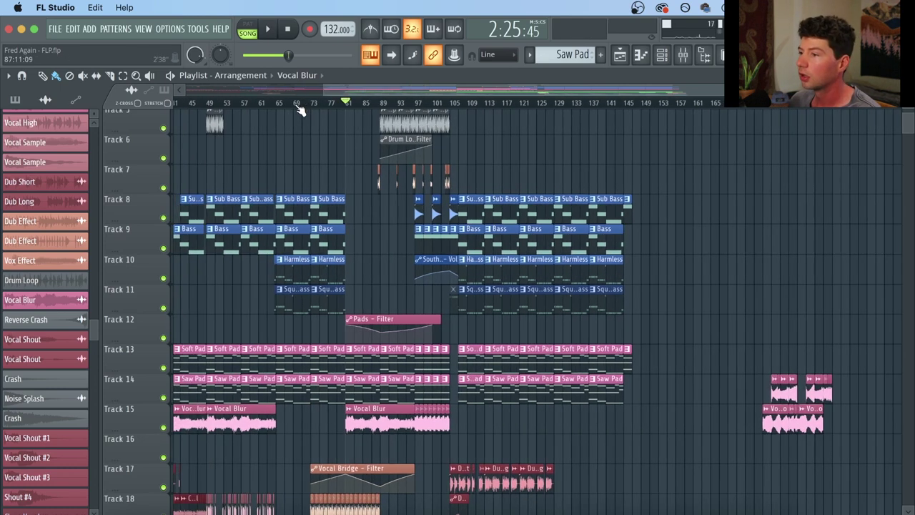
scroll(301, 107, "up", 2)
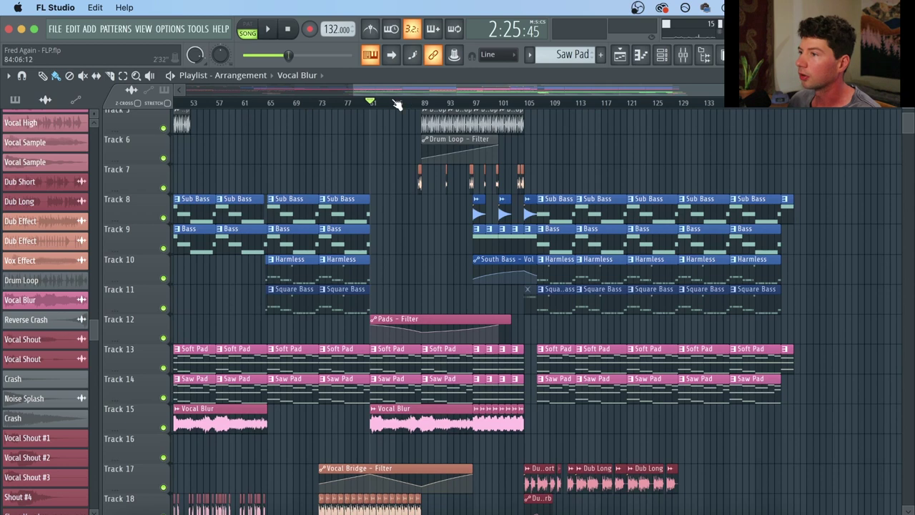
scroll(398, 105, "up", 3)
scroll(367, 105, "down", 3)
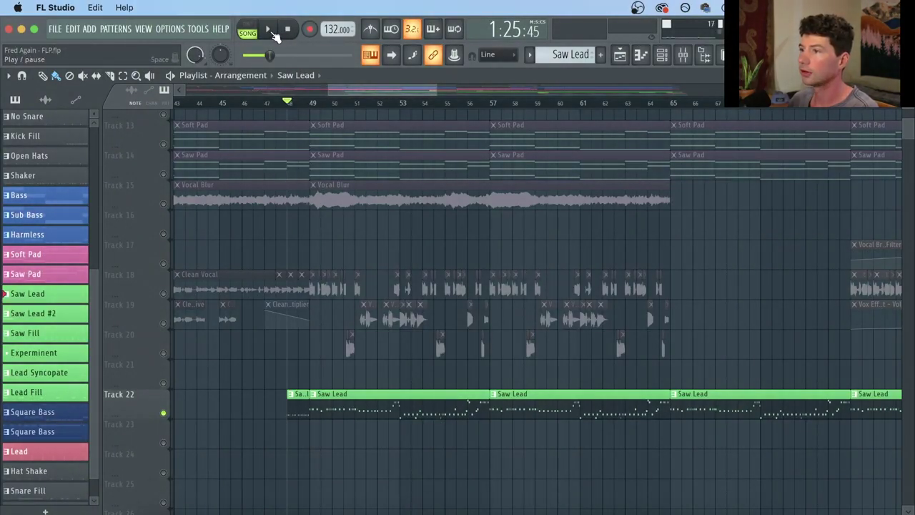
Play the Saw Lead from bar 48, view its full note pattern in the piano roll, and stop playback.
left_click(271, 31)
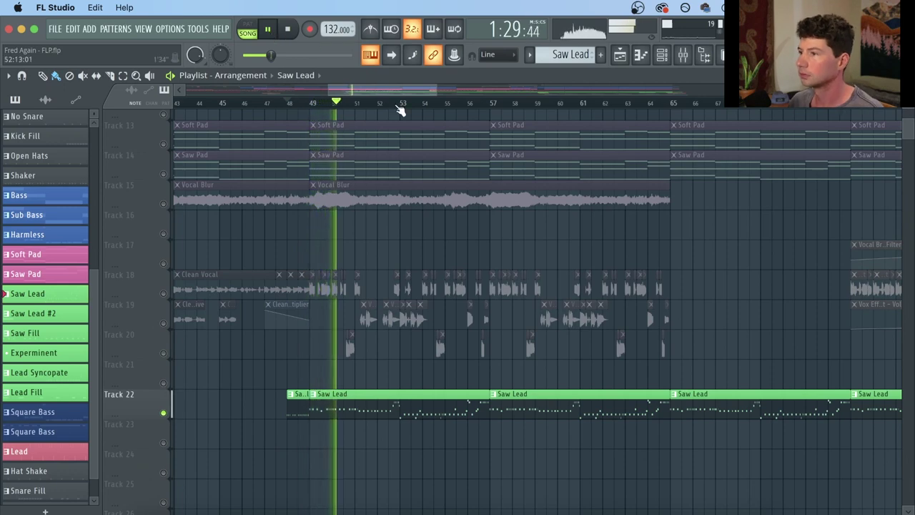
double_click(369, 408)
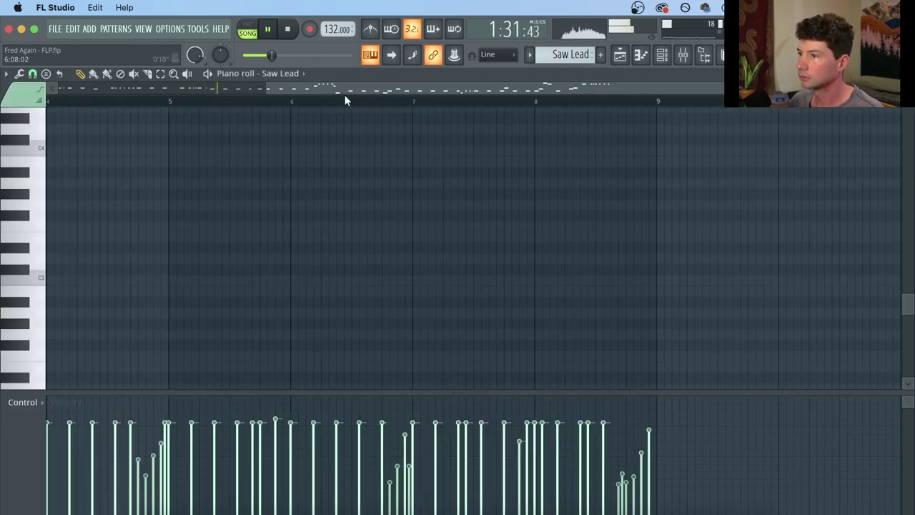
scroll(346, 100, "down", 4)
scroll(288, 175, "up", 6)
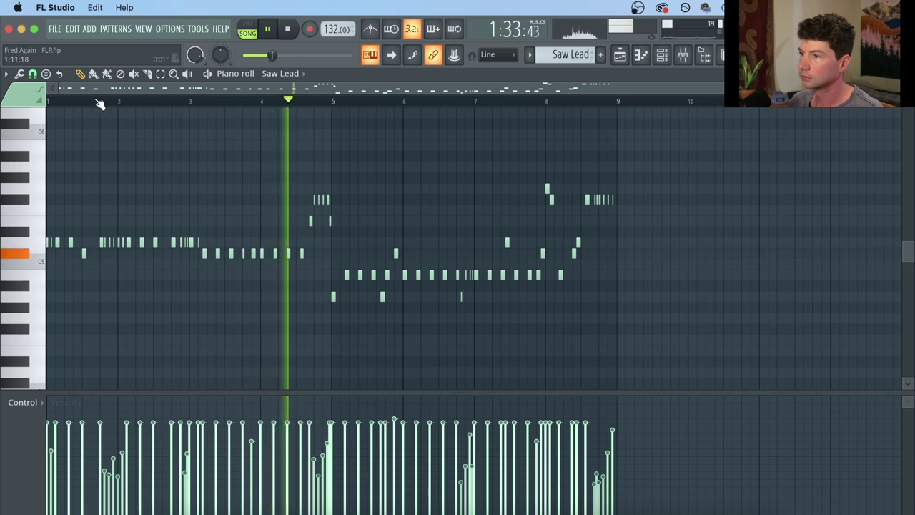
scroll(97, 89, "up", 2)
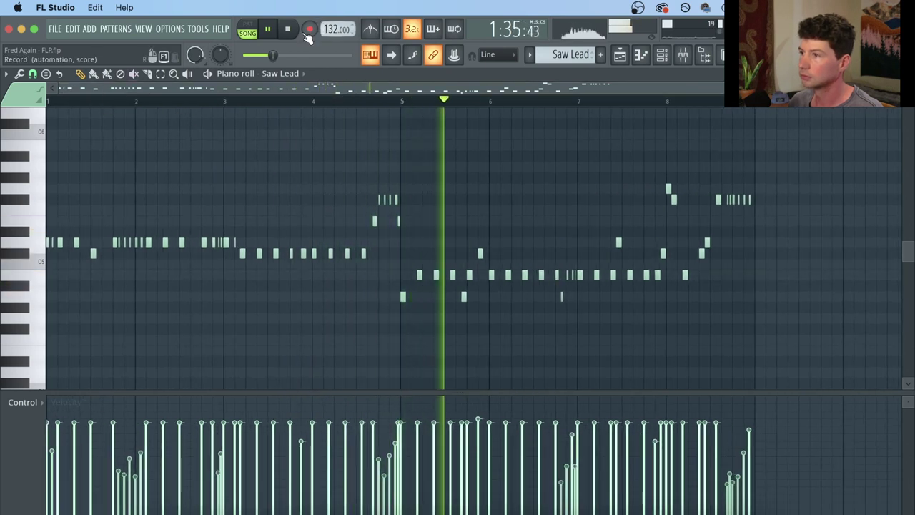
left_click(289, 30)
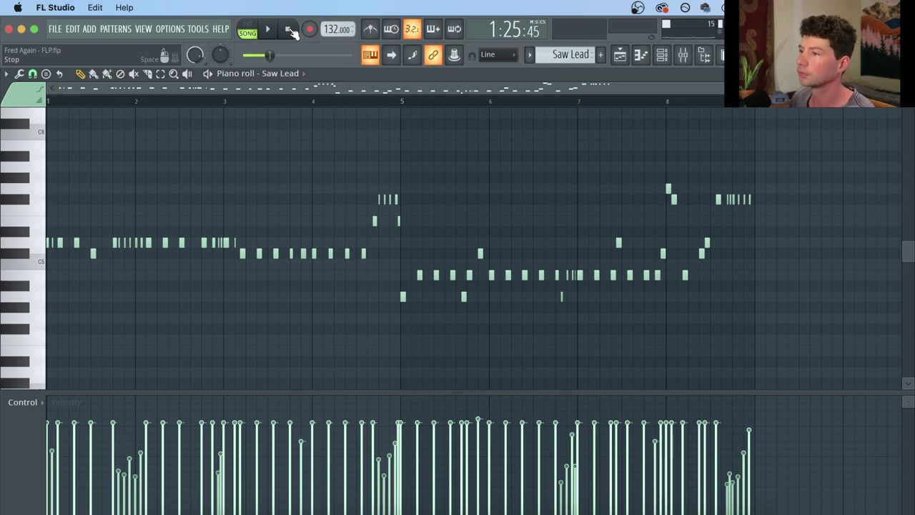
Examine and audition the Saw Lead's higher note runs at the ends of pattern bars 4 and 8.
scroll(419, 108, "up", 5)
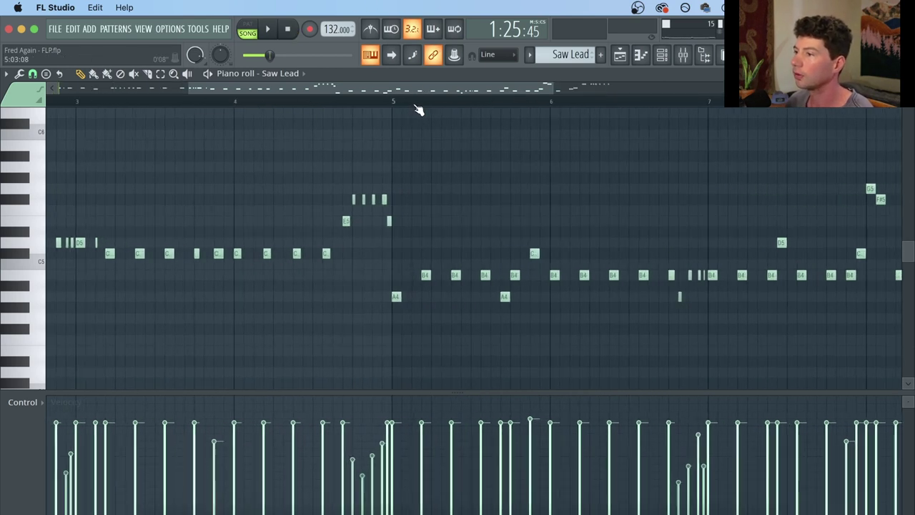
scroll(417, 109, "up", 2)
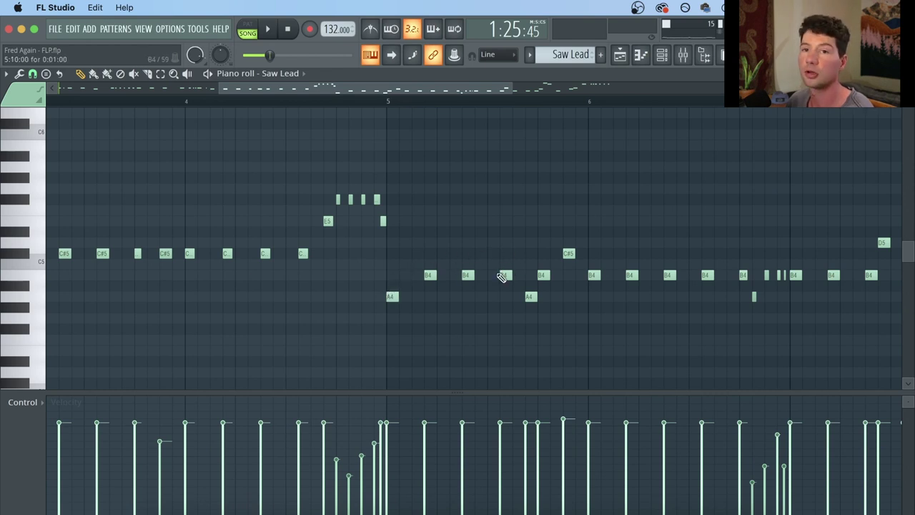
scroll(595, 105, "down", 2)
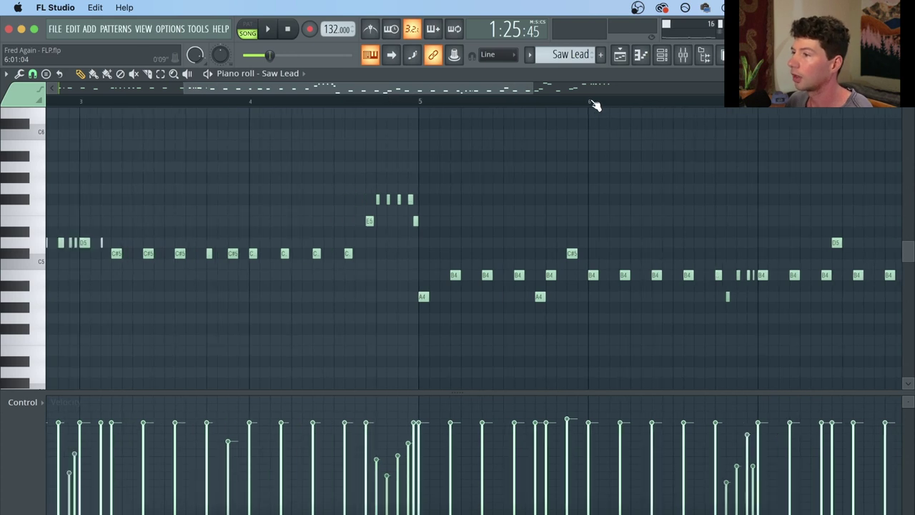
scroll(390, 105, "up", 6)
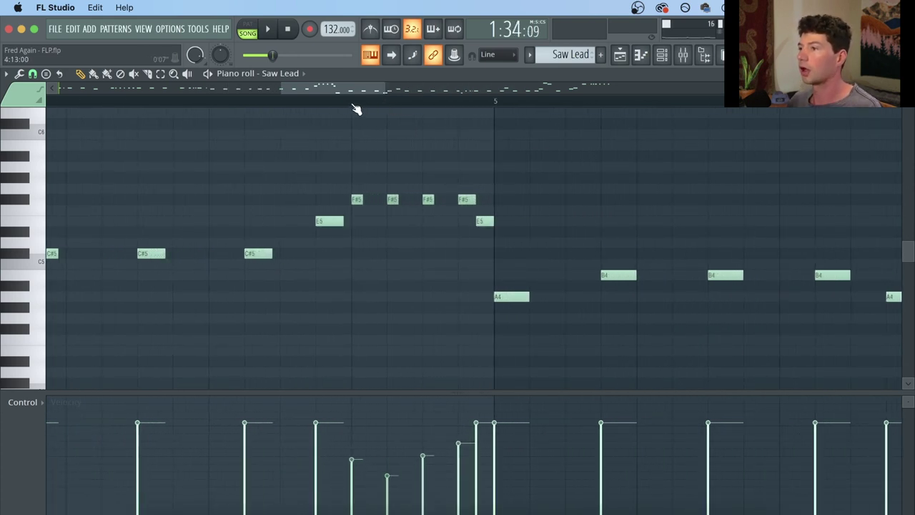
key("space")
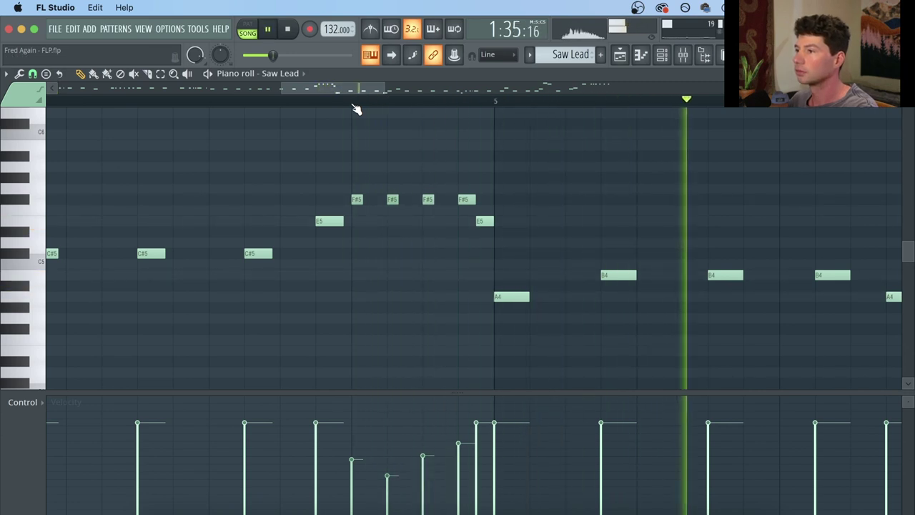
scroll(356, 109, "down", 6)
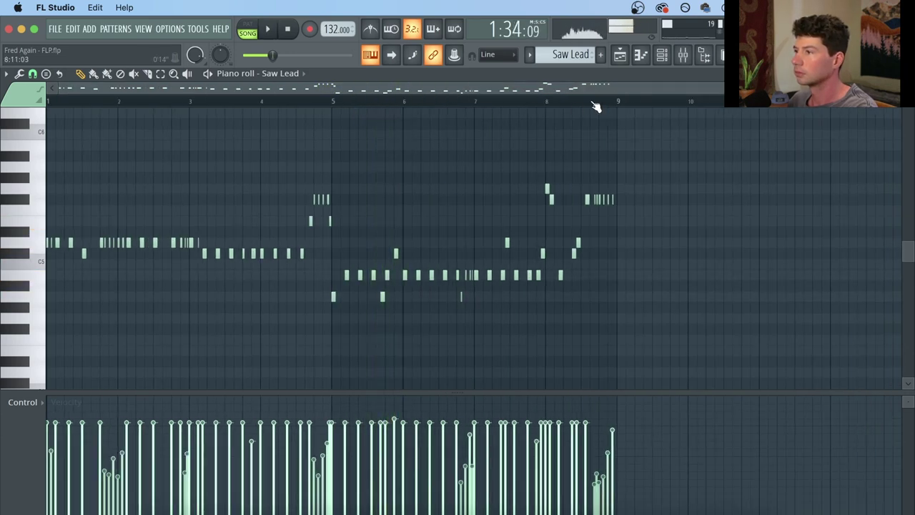
left_click(597, 107)
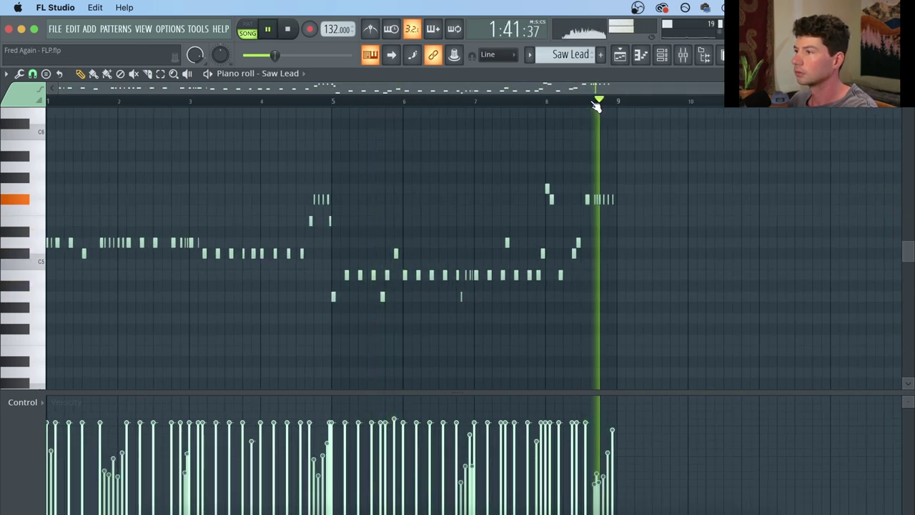
key("space")
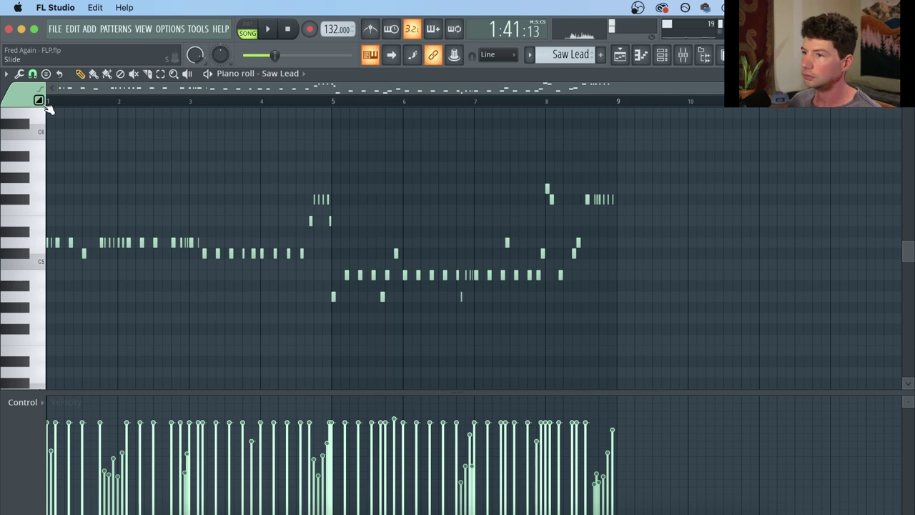
Examine the rhythm and velocities of the Saw Lead's short repeated notes, starting from the first bar of the pattern.
scroll(57, 107, "up", 2)
scroll(64, 101, "up", 1)
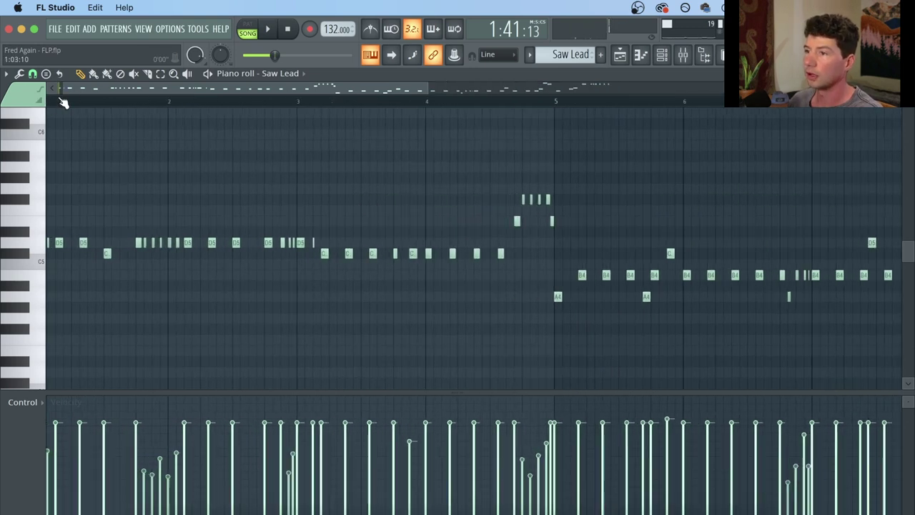
left_click_drag(75, 86, 68, 87)
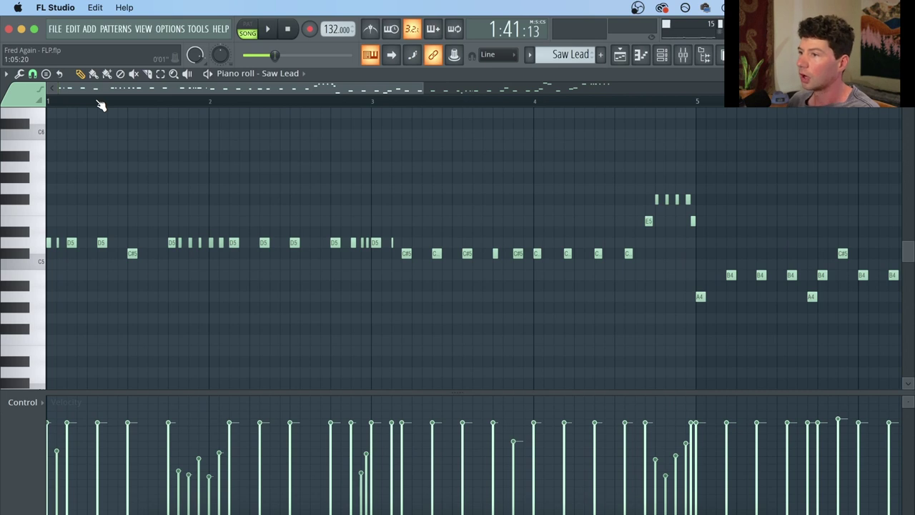
scroll(100, 105, "down", 1)
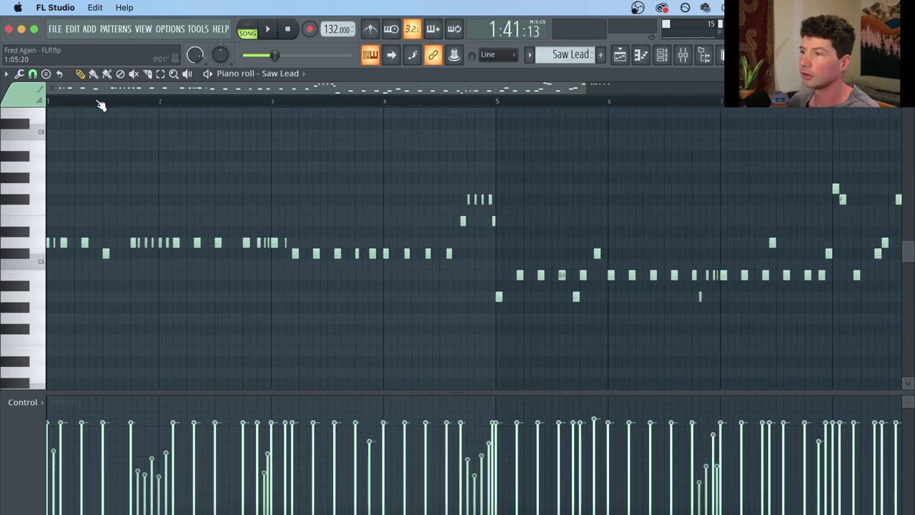
scroll(101, 105, "up", 1)
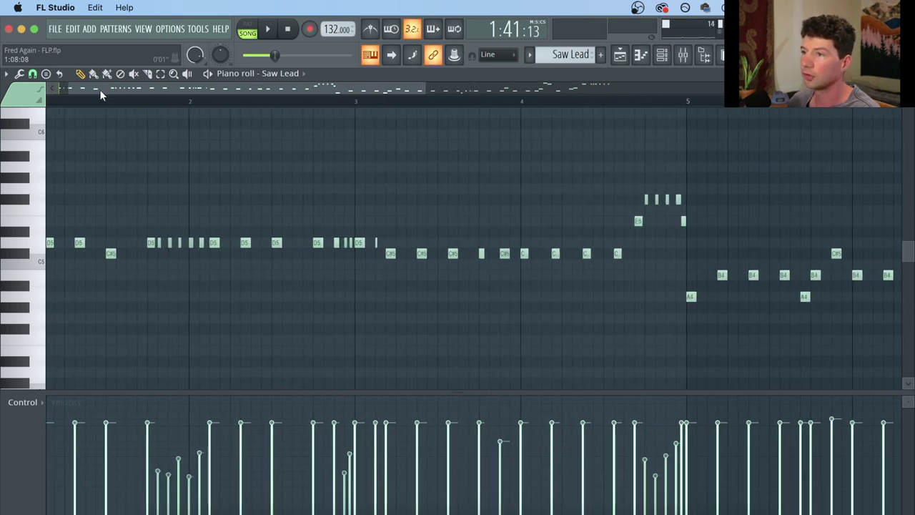
left_click_drag(99, 89, 60, 90)
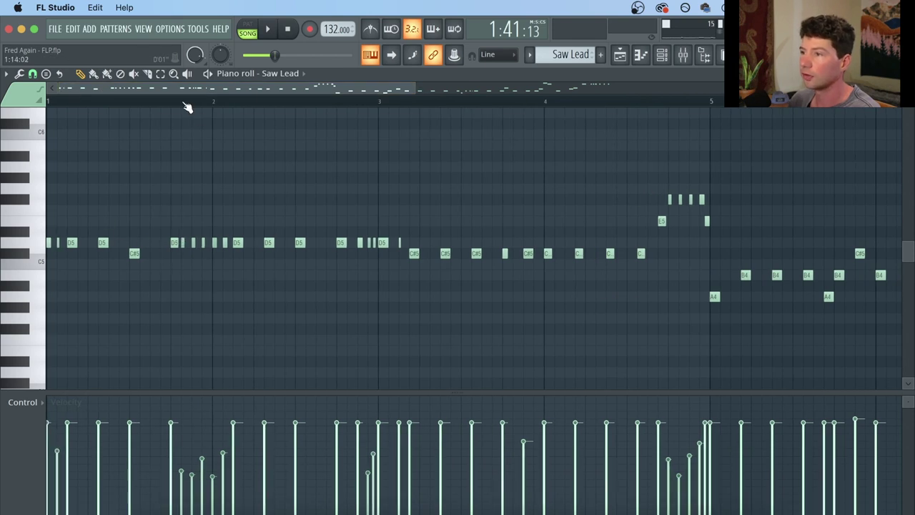
scroll(186, 108, "down", 1)
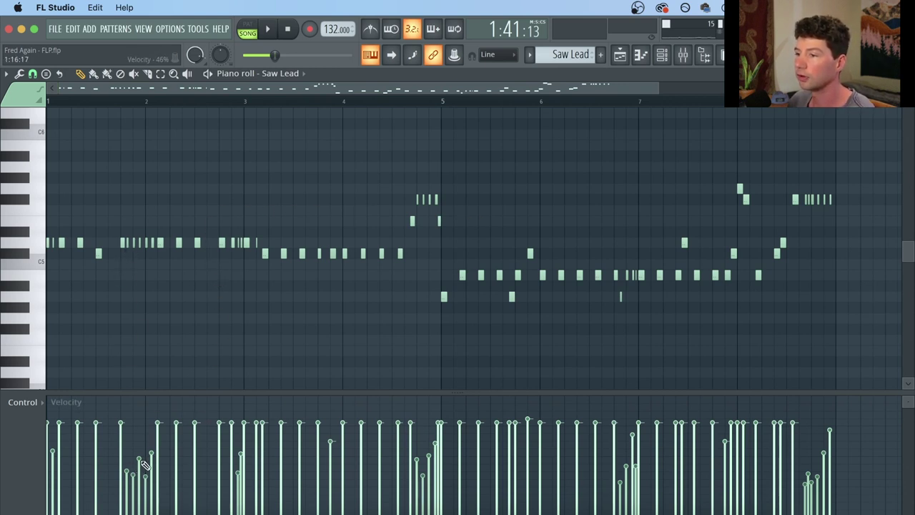
Show the Saw Lead channel's Lead mixer track and bypass its Distructor, Fruity Delay 3, Fruity parametric EQ 2 and Fruity Reeverb 2.
left_click(619, 55)
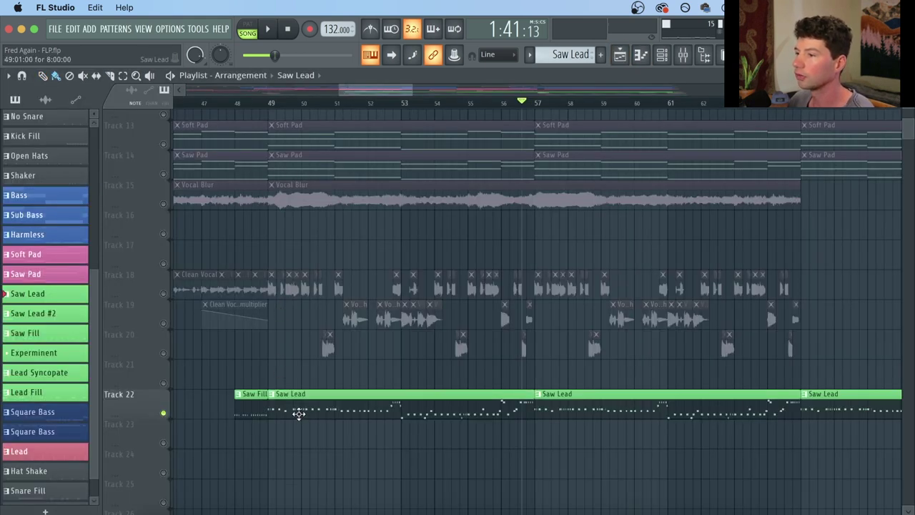
double_click(299, 414)
left_click(623, 57)
left_click(663, 57)
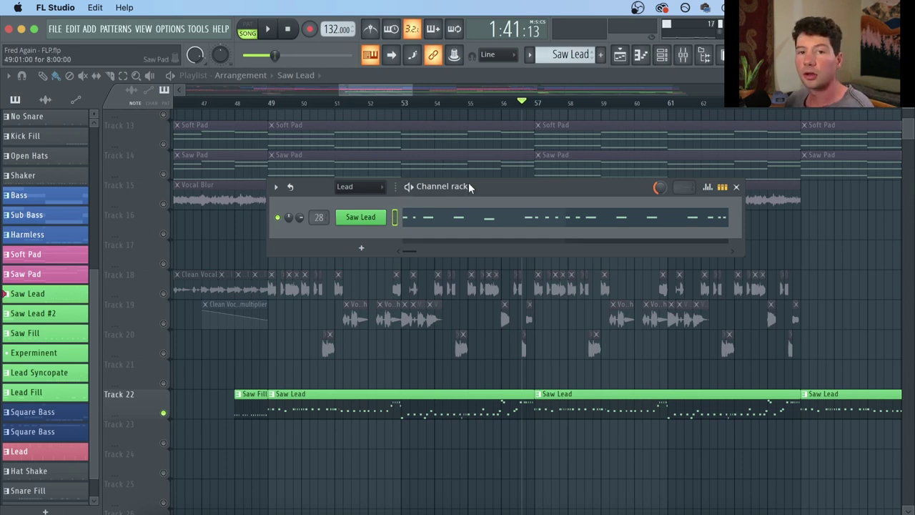
left_click(684, 60)
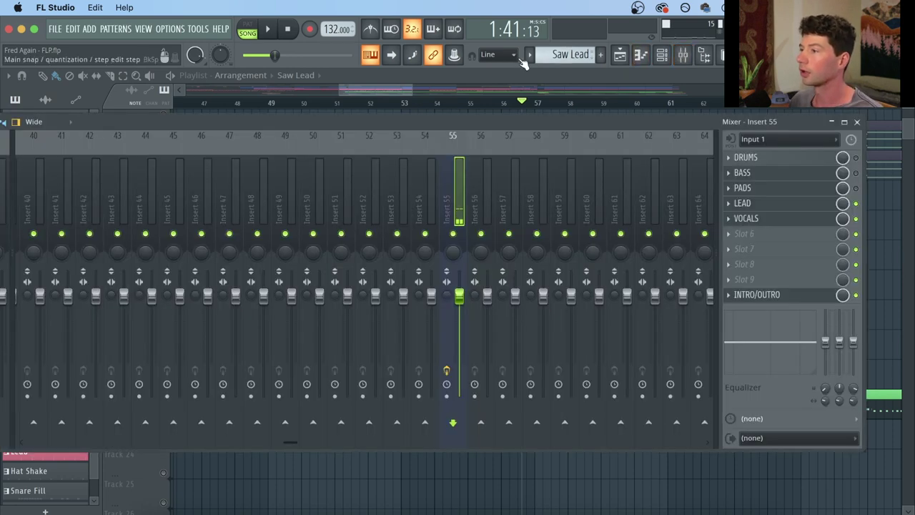
left_click(470, 191)
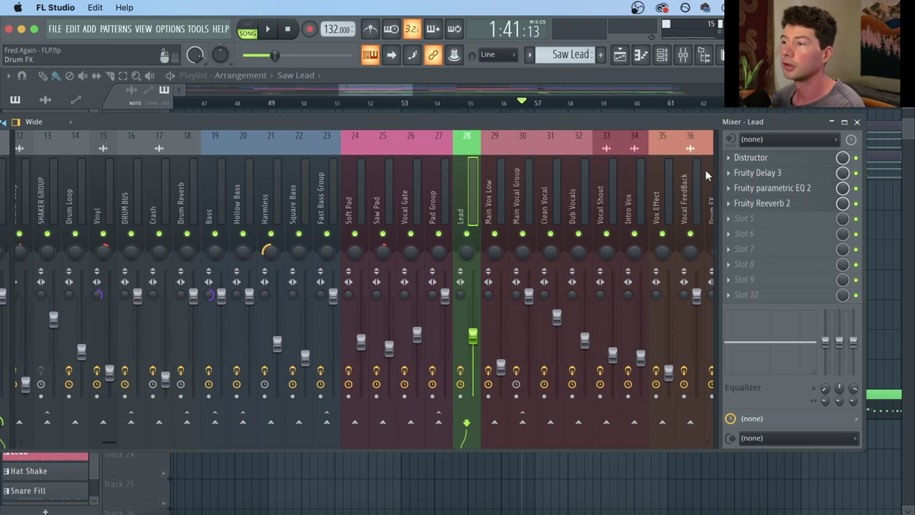
left_click_drag(703, 126, 740, 137)
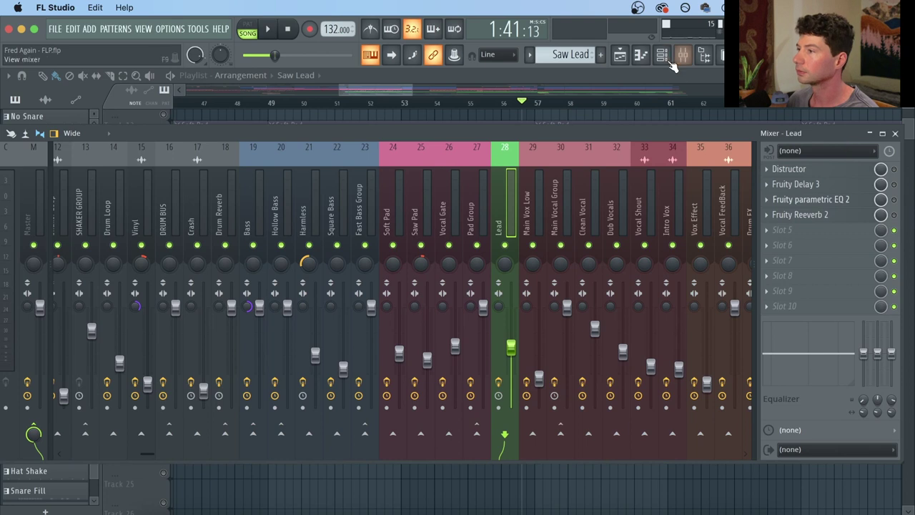
Open the Saw Lead channel's 3x Osc synth and reposition its window over the mixer.
left_click(661, 55)
left_click(366, 221)
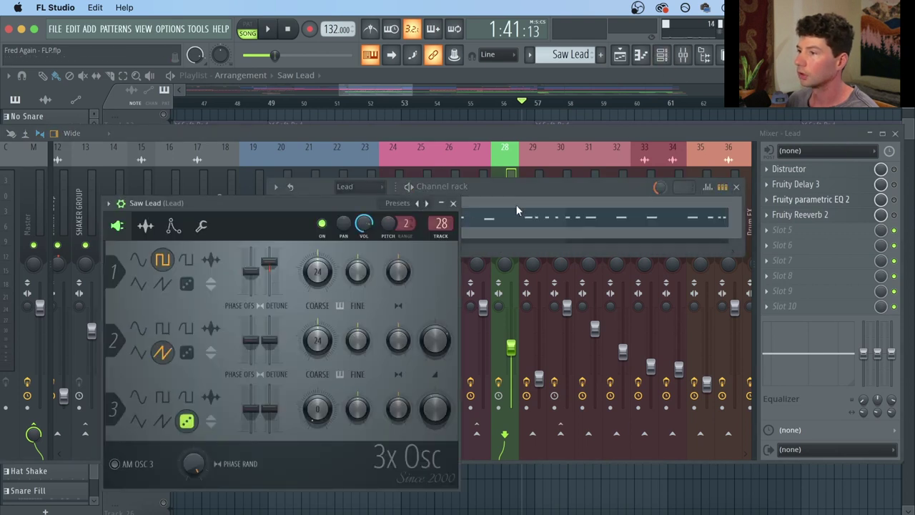
left_click_drag(271, 209, 337, 191)
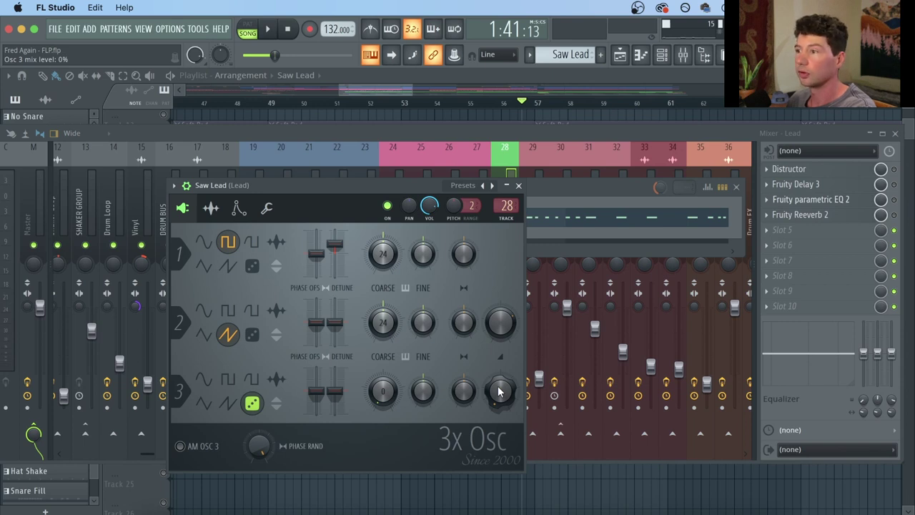
Raise oscillator 3's mix level to 50%, reduce it to 40% while the lead plays, and stop playback.
left_click_drag(499, 391, 499, 372)
key("space")
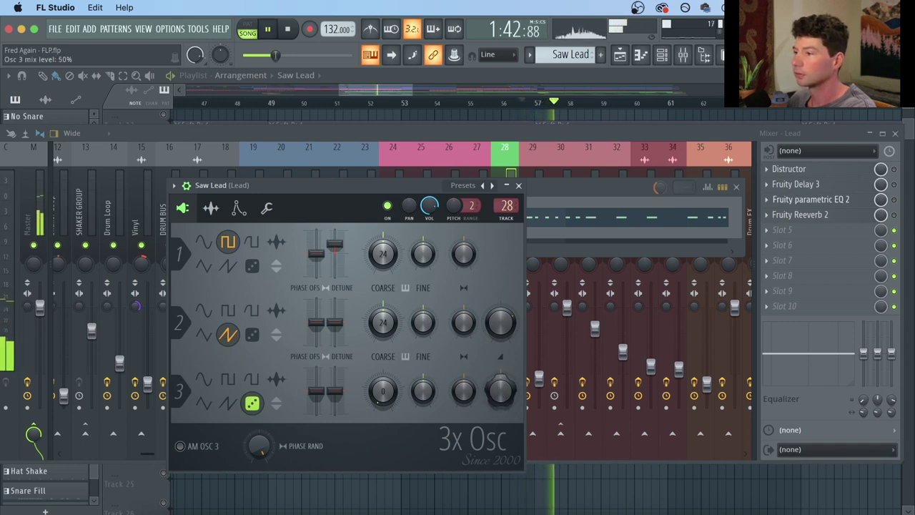
left_click_drag(499, 391, 500, 395)
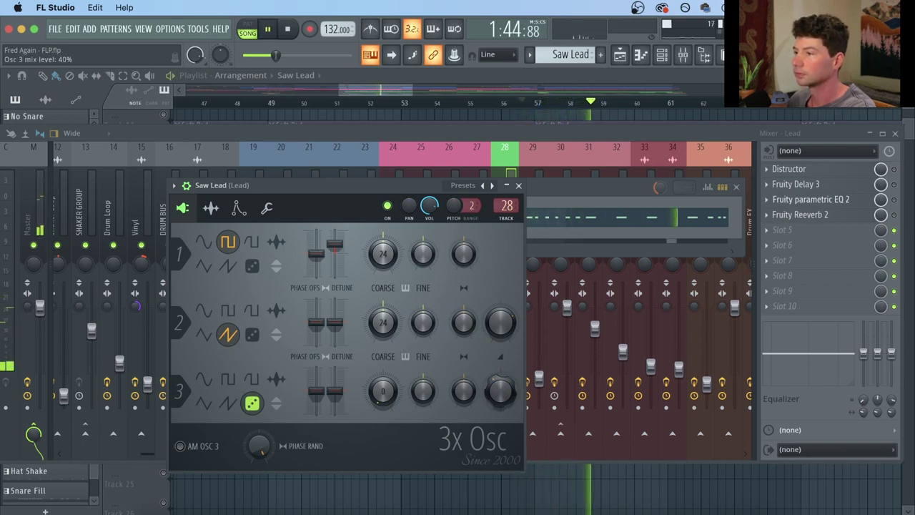
key("space")
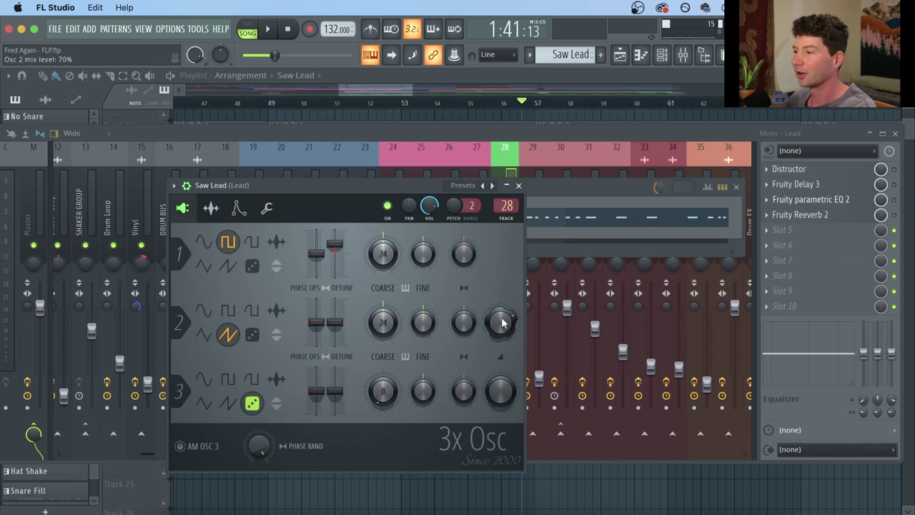
Inspect the Saw Lead's volume envelope and the Mod X envelope that drives its filter.
left_click(238, 207)
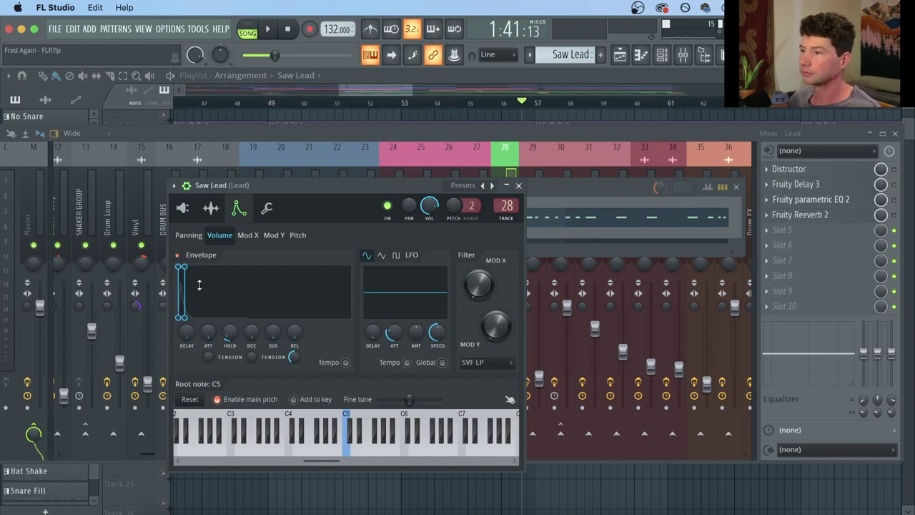
left_click(244, 233)
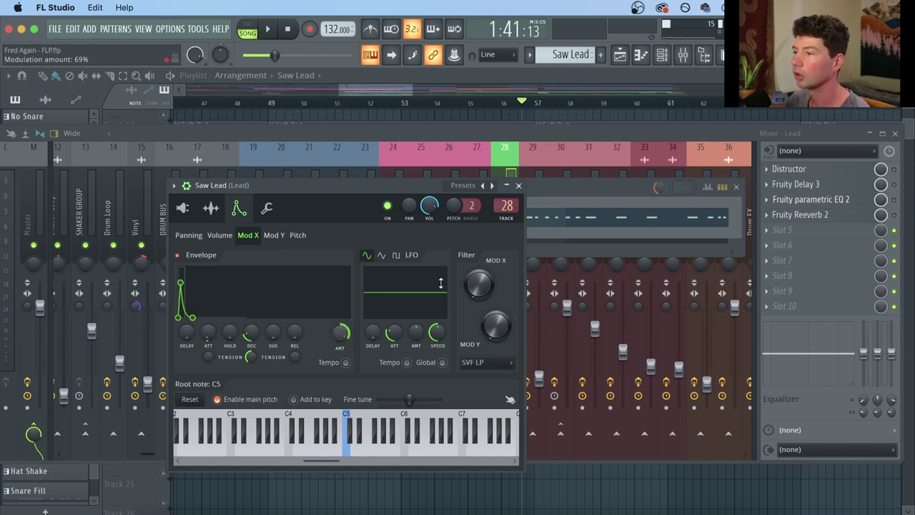
Close the Saw Lead synth, re-enable Distructor on the Lead mixer track, and keep its distortion algorithm on Harmor Classic.
left_click(519, 186)
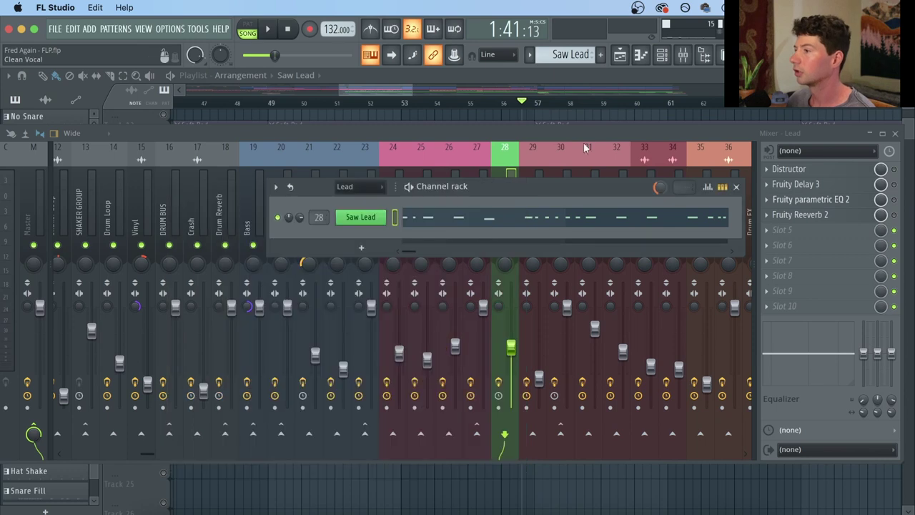
left_click(593, 135)
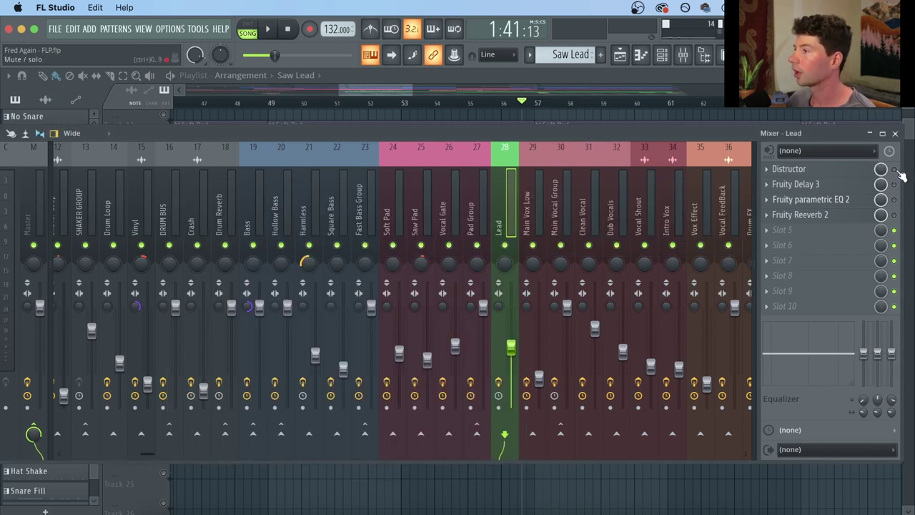
left_click(827, 172)
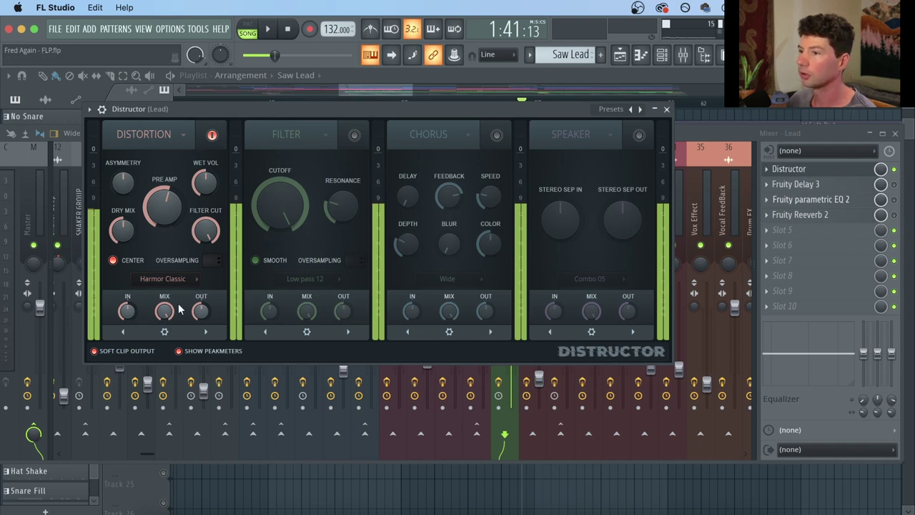
left_click(177, 278)
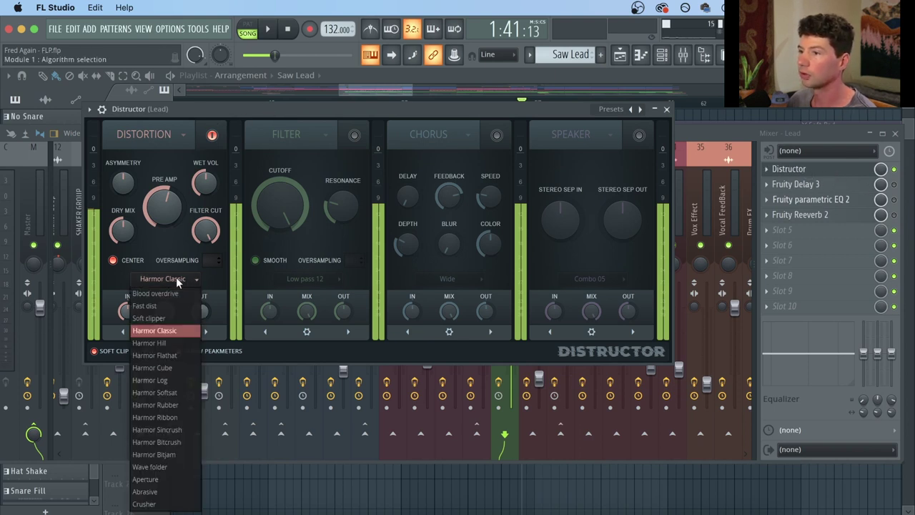
left_click(181, 329)
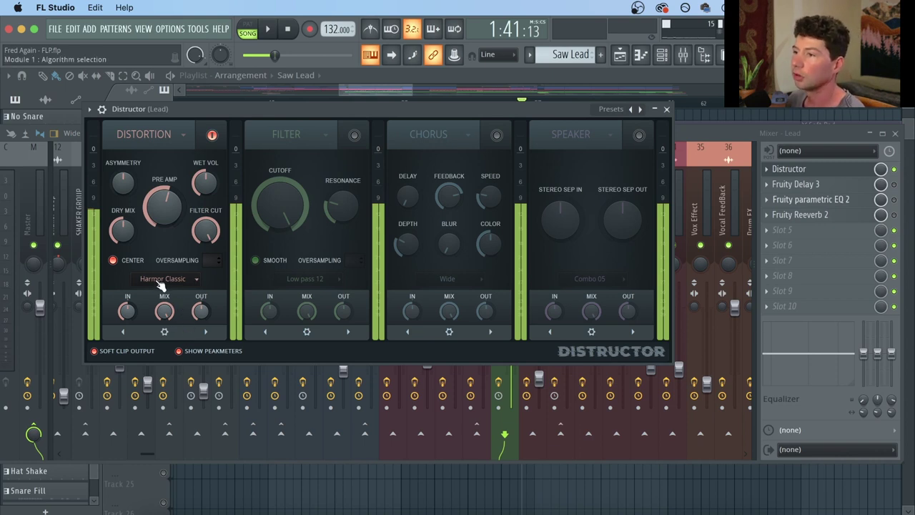
Play the lead to compare its sound with Distructor switched on and off, and stop playback.
left_click(743, 130)
key("space")
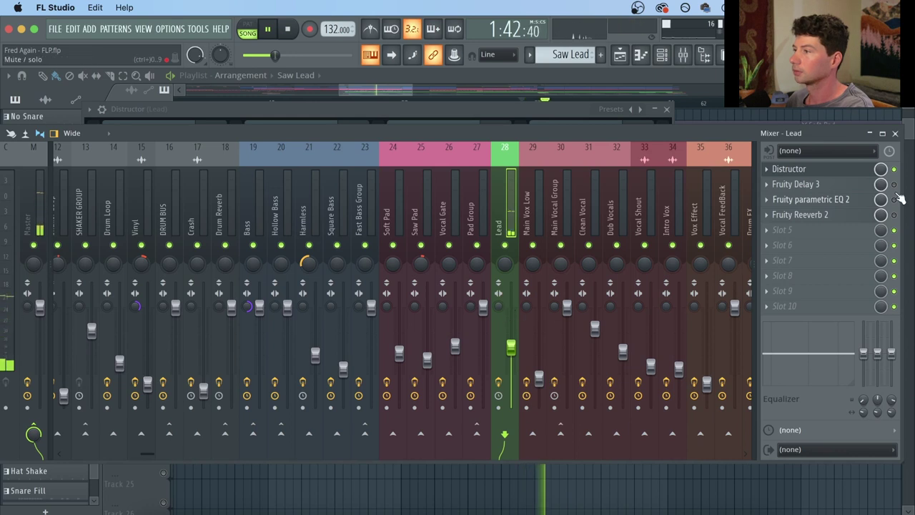
key("space")
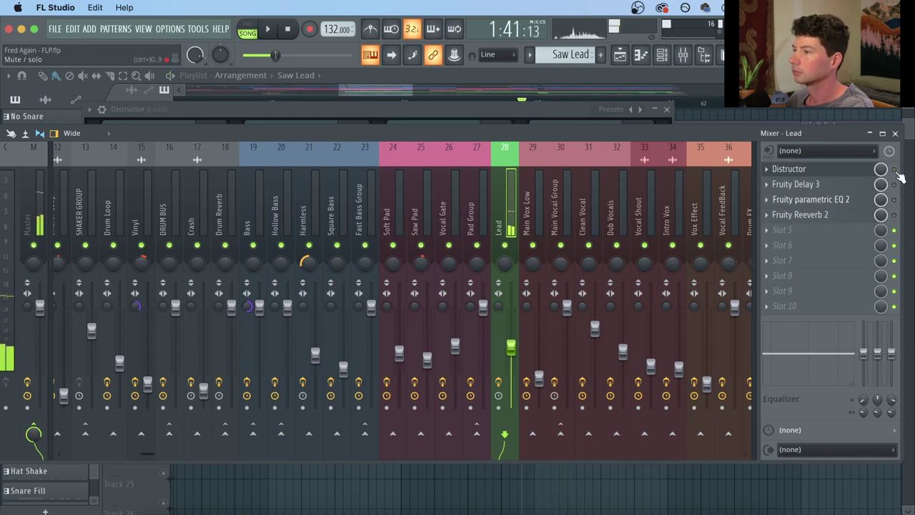
Re-enable Fruity Delay 3, Fruity parametric EQ 2 and Fruity Reeverb 2 on the Lead track, reviewing the delay and EQ settings and auditioning the lead.
left_click(795, 183)
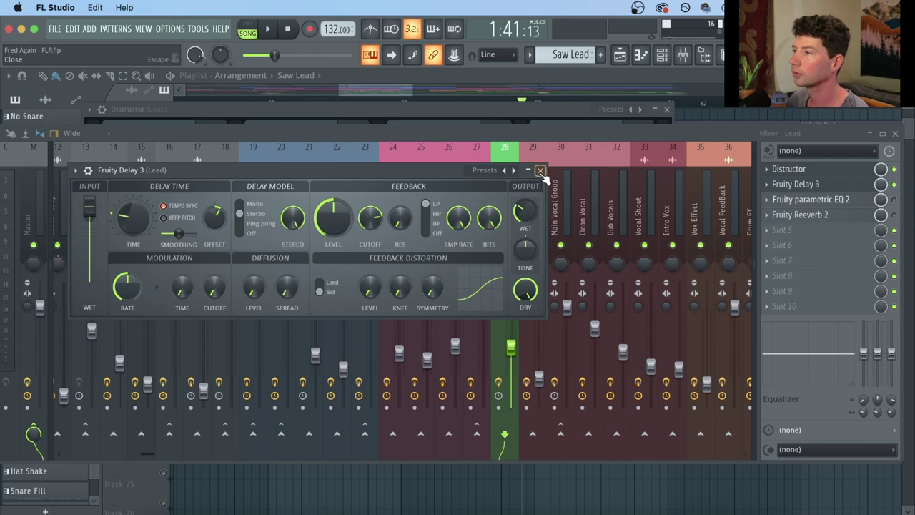
left_click(541, 170)
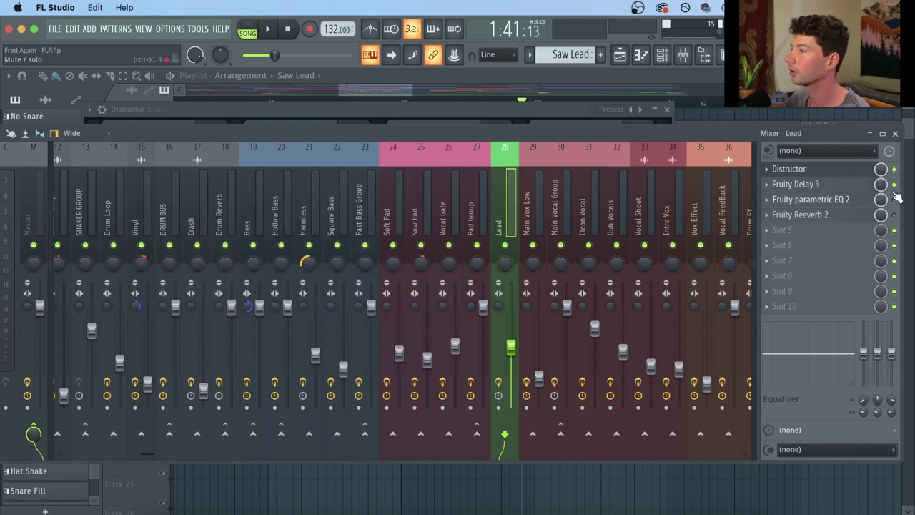
key("space")
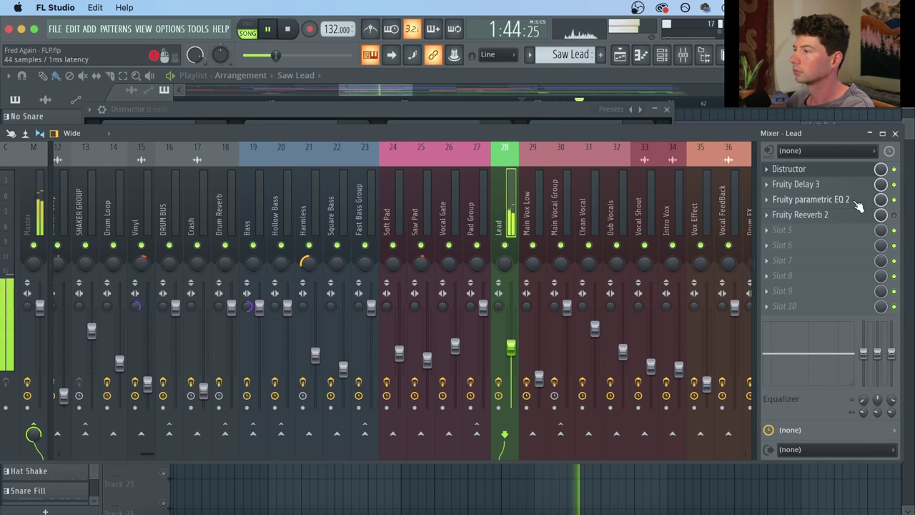
left_click(892, 205)
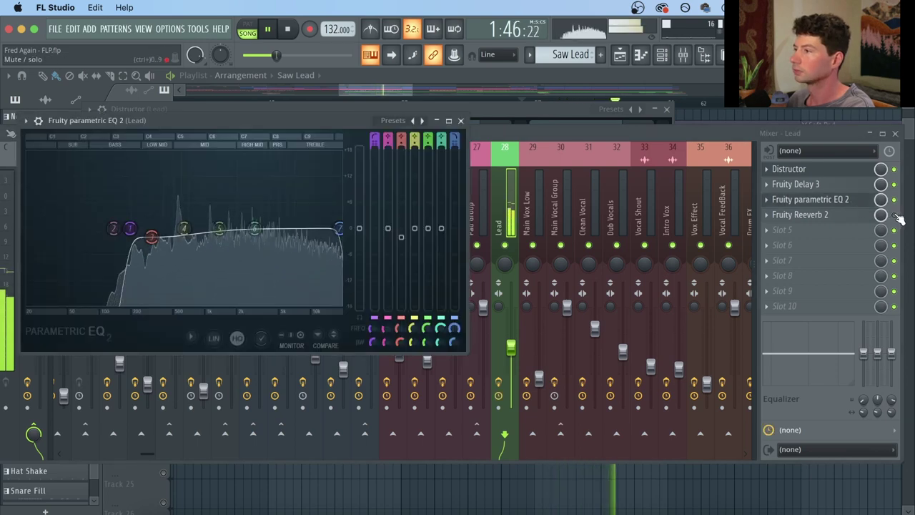
left_click(894, 215)
key("space")
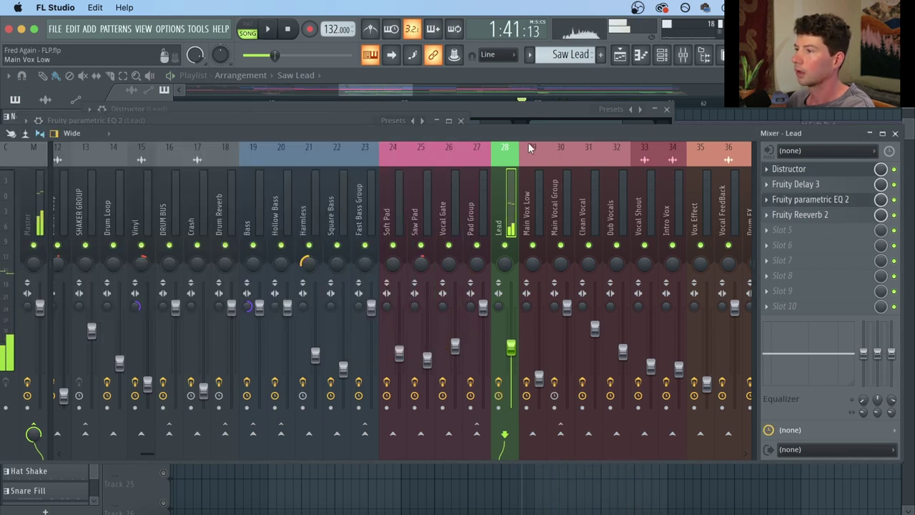
Close Distructor, return to the playlist, and unmute the Lead - Filter automation on Track 23.
left_click(541, 113)
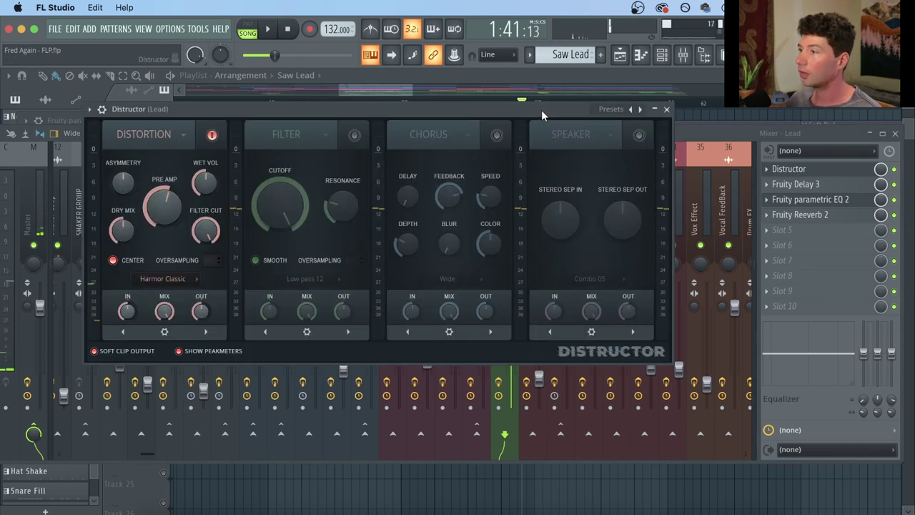
left_click(666, 109)
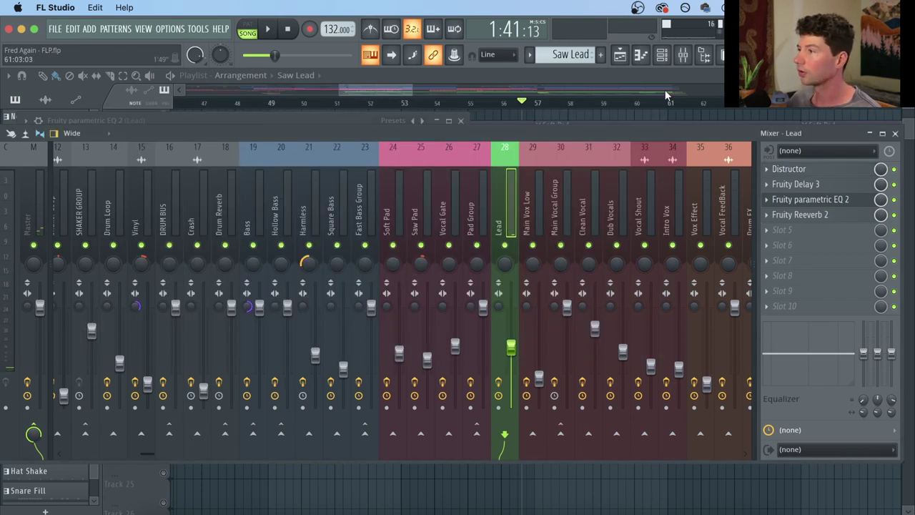
key("F9")
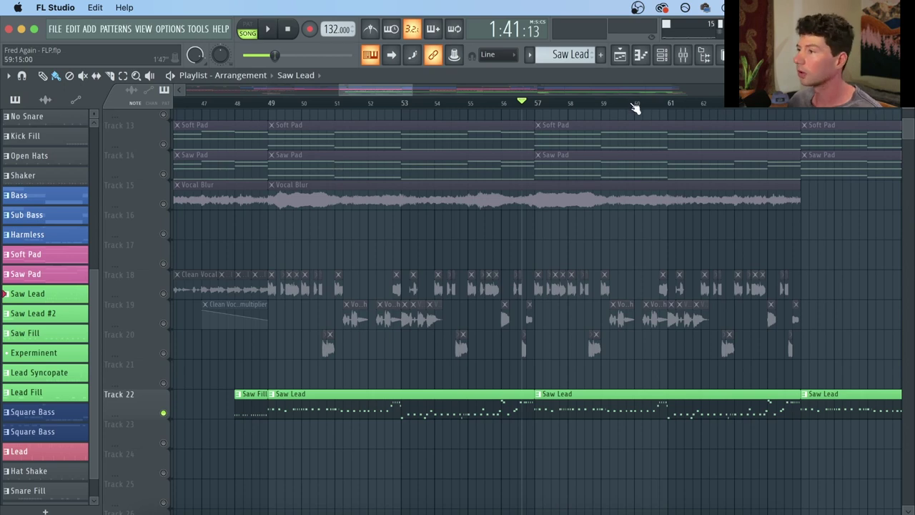
scroll(636, 107, "down", 6)
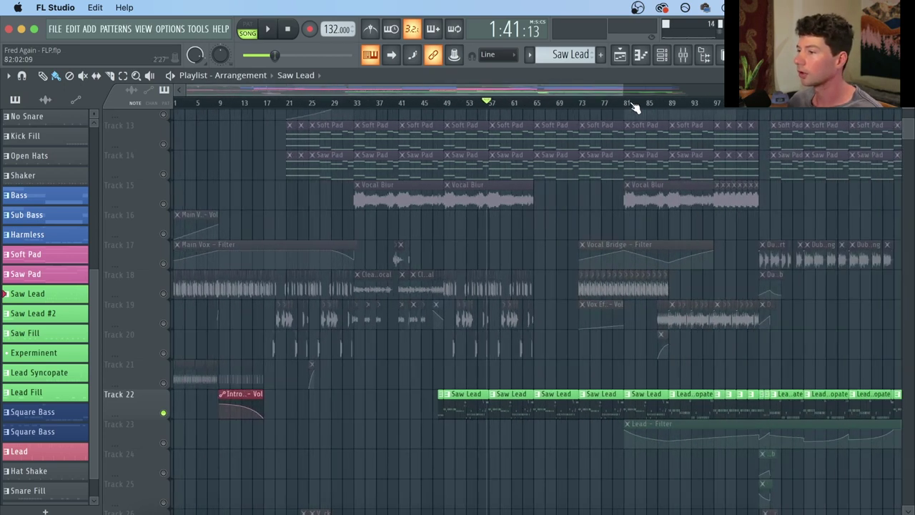
scroll(635, 107, "down", 2)
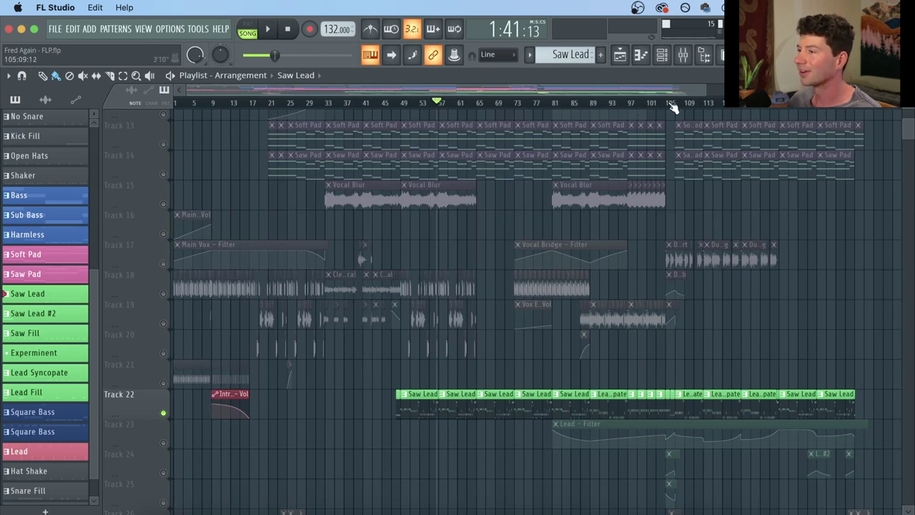
scroll(672, 107, "up", 5)
left_click(163, 442)
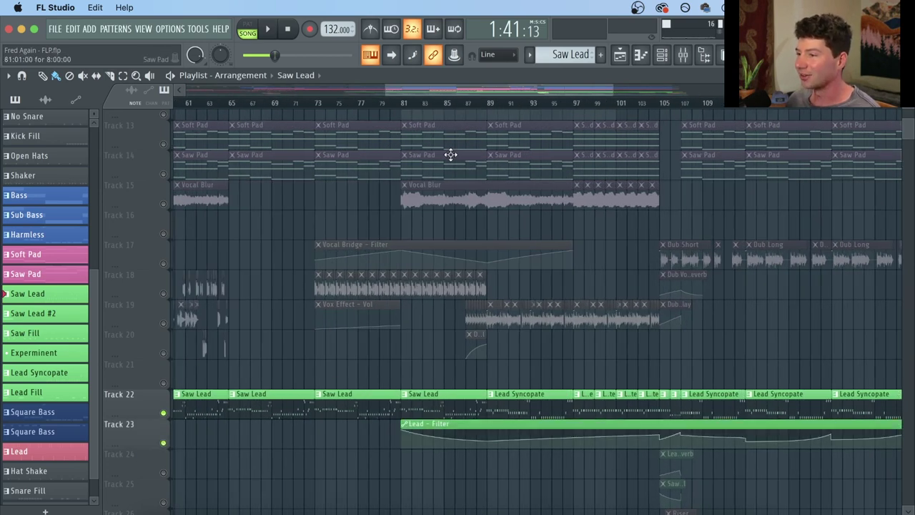
Audition the filter-automated lead from bars 89, 81 and 105, and stop playback.
left_click(492, 104)
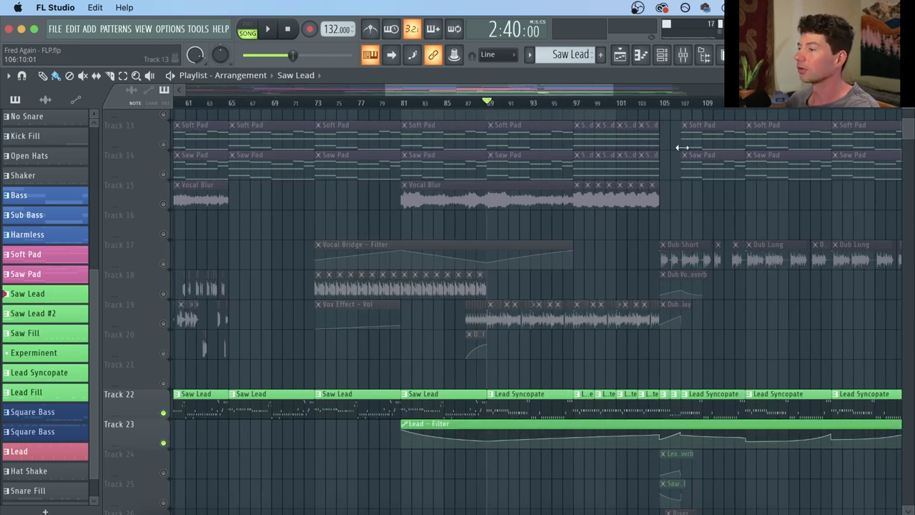
key("space")
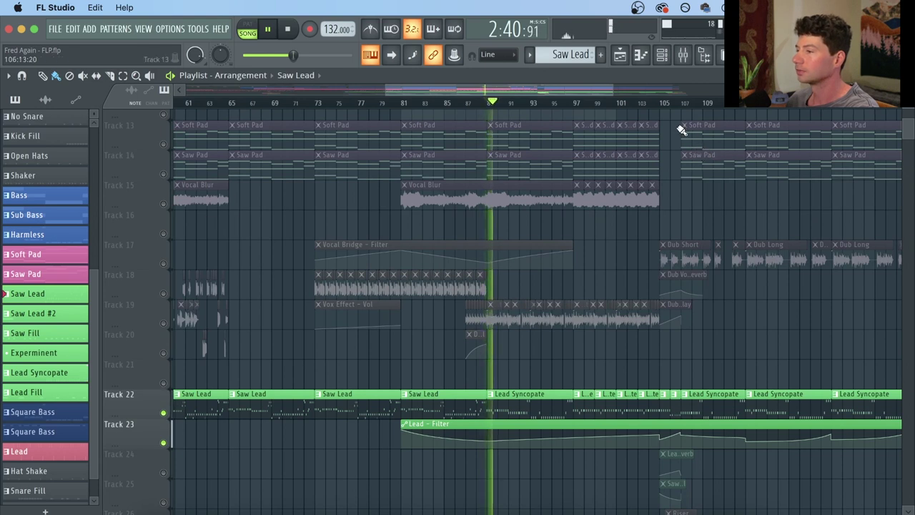
left_click(410, 105)
left_click(659, 102)
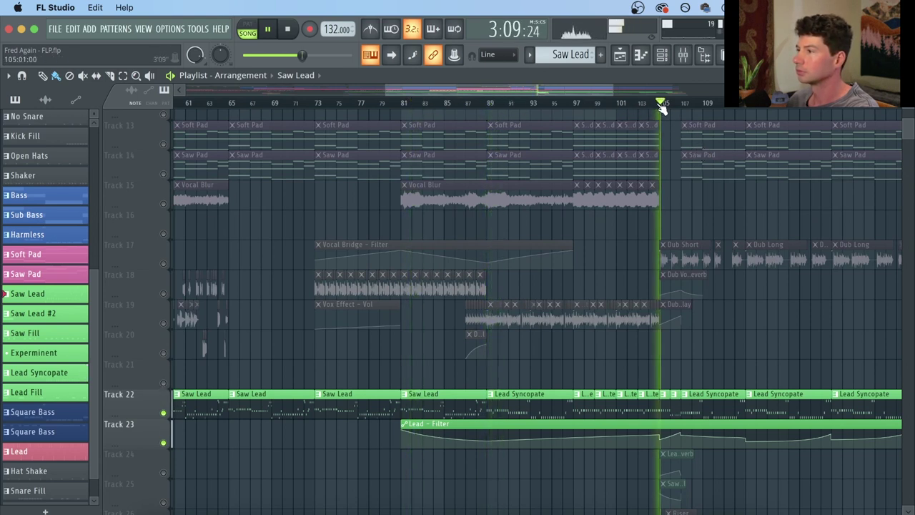
key("space")
Unmute the Lead - Reverb and Saw Lead - Vol automation on Tracks 24 and 25 and audition the transition from bar 105.
left_click(163, 472)
left_click(164, 502)
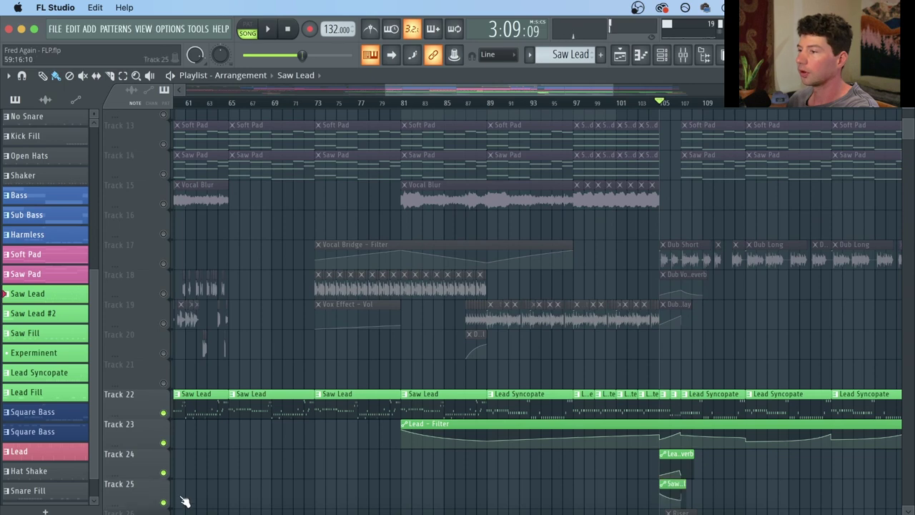
scroll(686, 106, "up", 6)
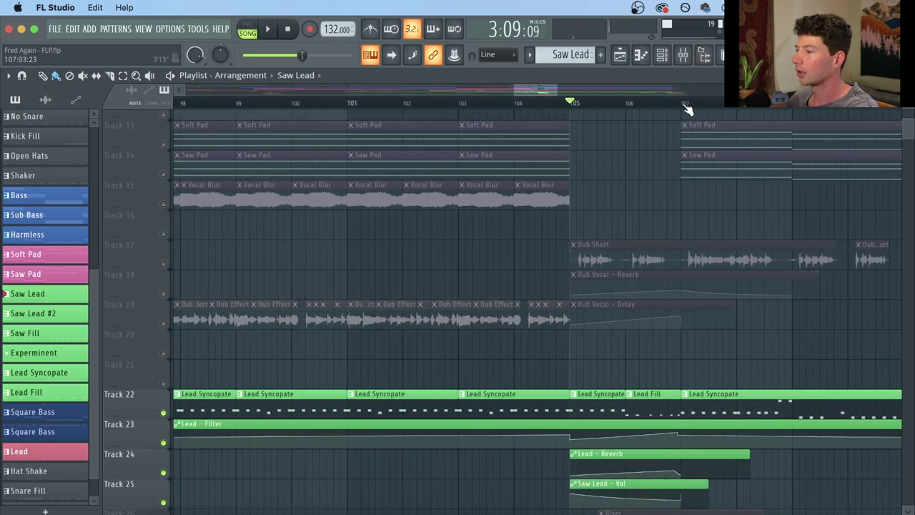
scroll(644, 361, "down", 3)
key("space")
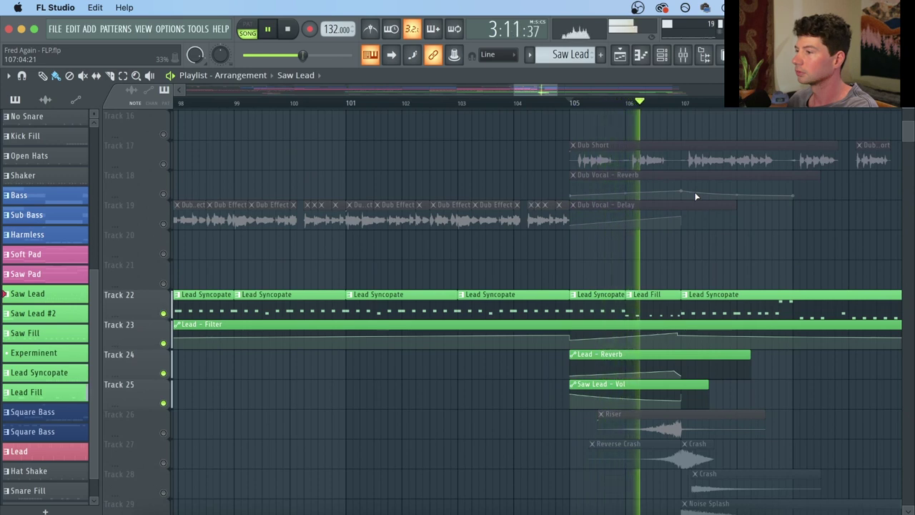
key("space")
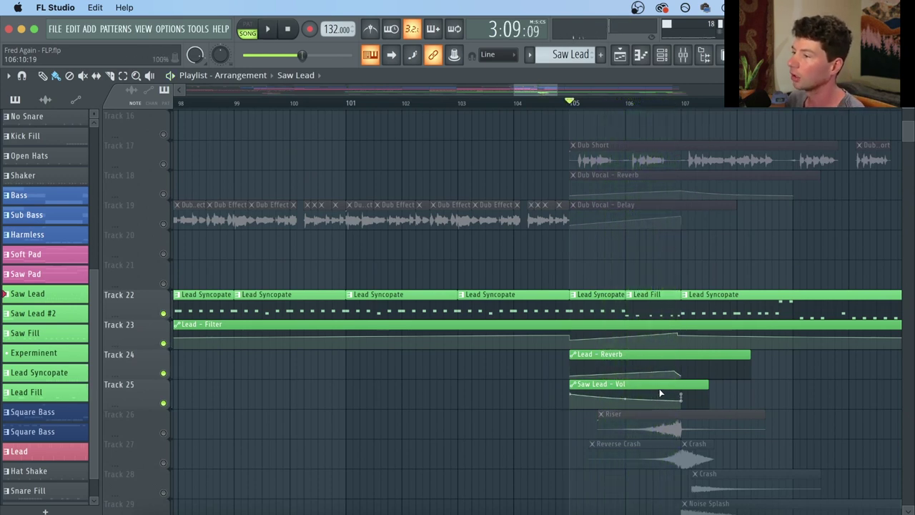
Examine the lead automation across the arrangement and the Lead Syncopate pattern's notes in the piano roll, and return to the playlist.
scroll(674, 107, "down", 4)
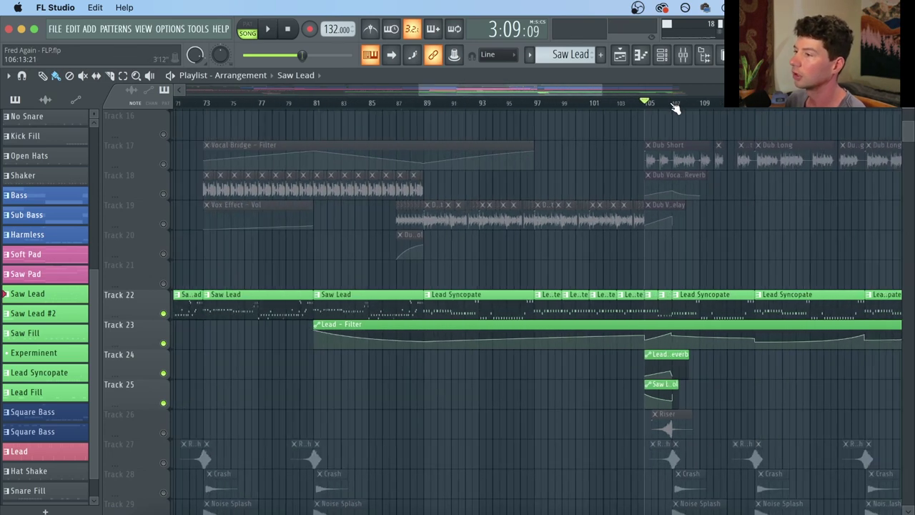
scroll(674, 107, "down", 3)
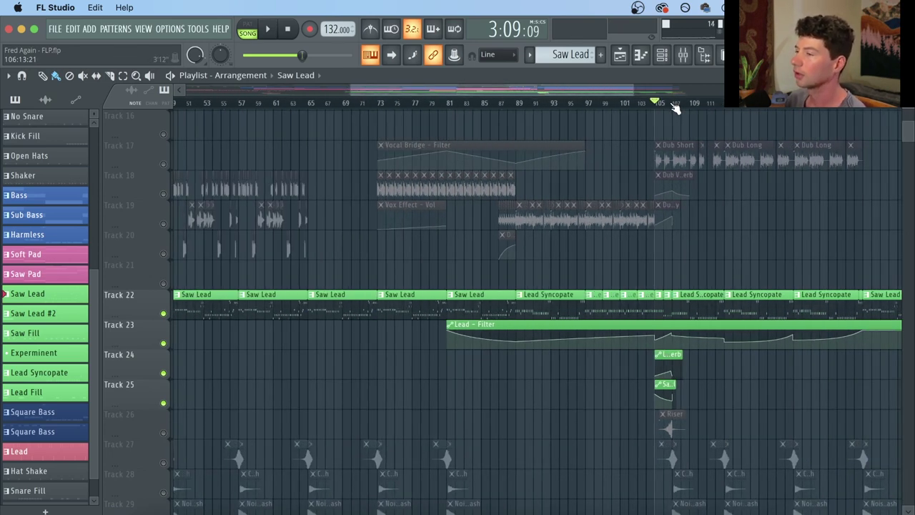
scroll(674, 107, "down", 3)
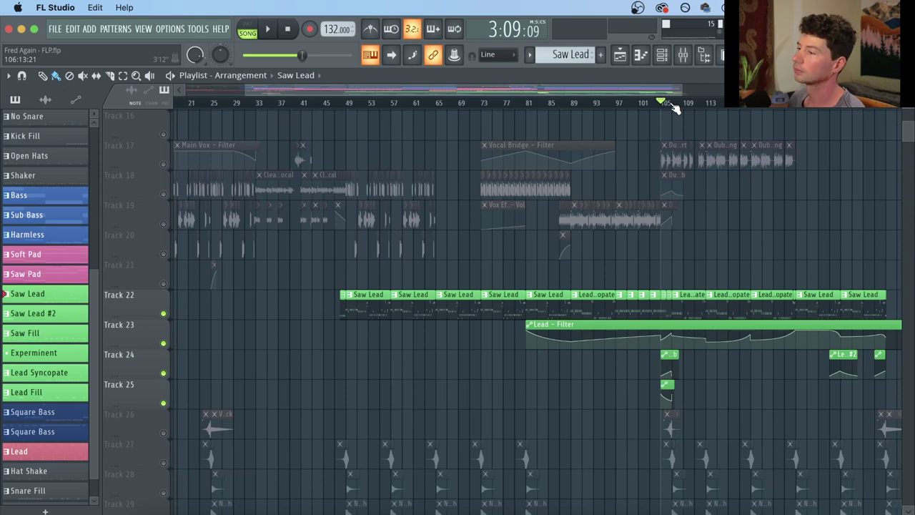
scroll(760, 111, "up", 5)
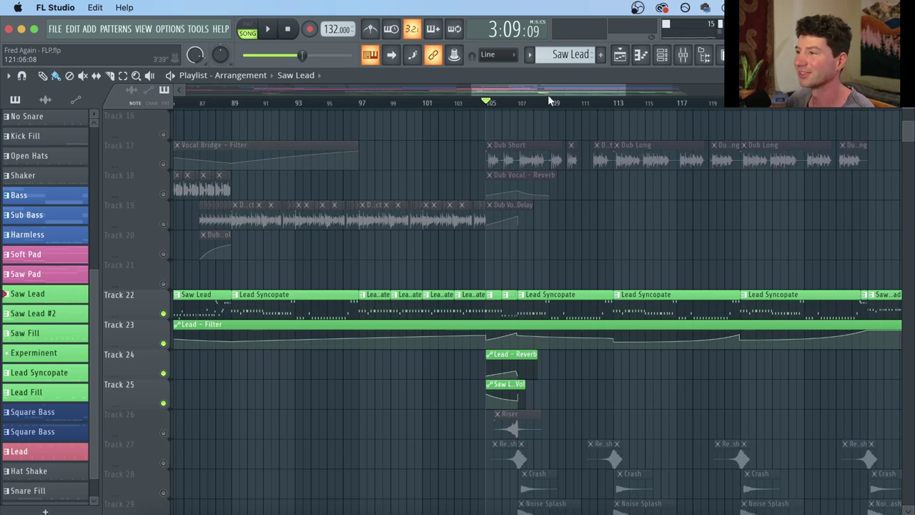
scroll(570, 105, "up", 2)
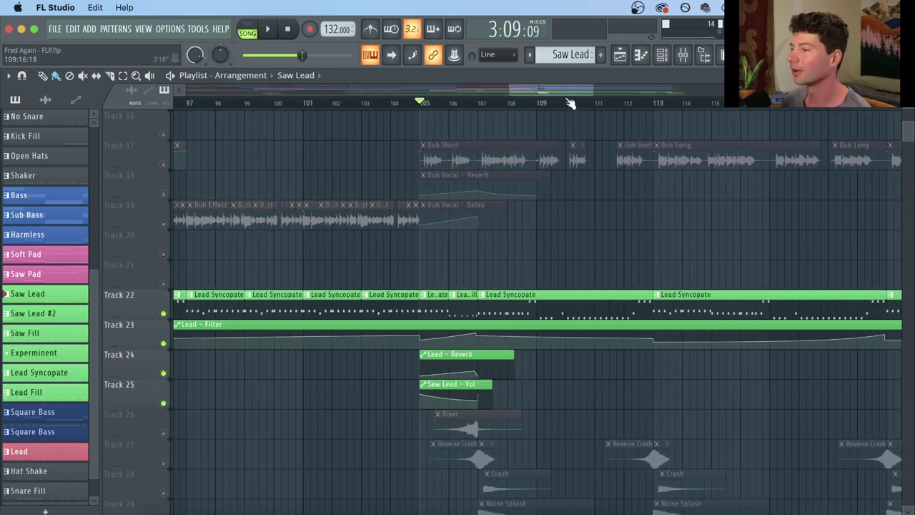
double_click(705, 308)
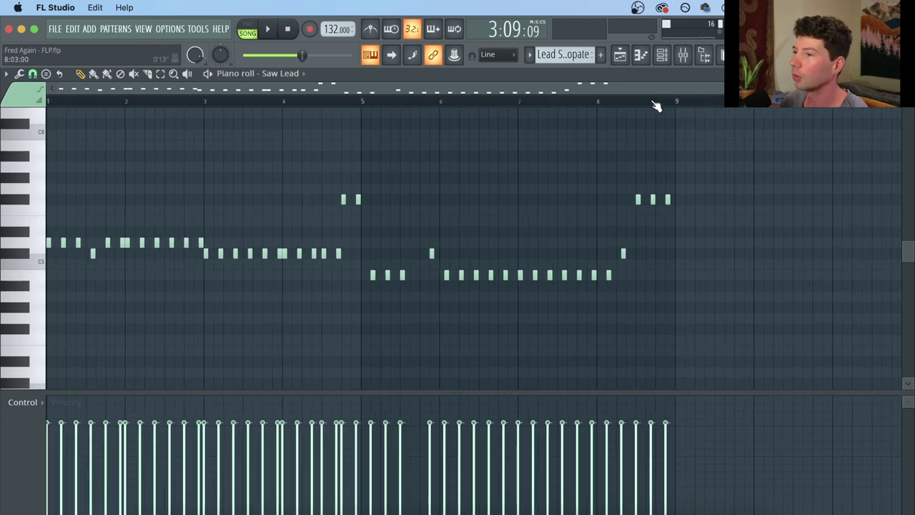
left_click(621, 61)
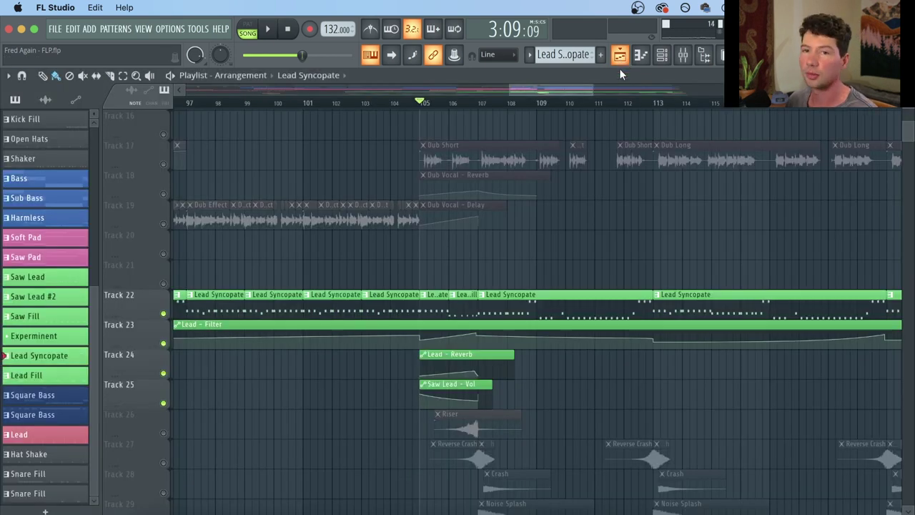
Unmute the dub vocal clips on Track 17 and show the whole Lead Syncopate pattern in the piano roll.
left_click(166, 165)
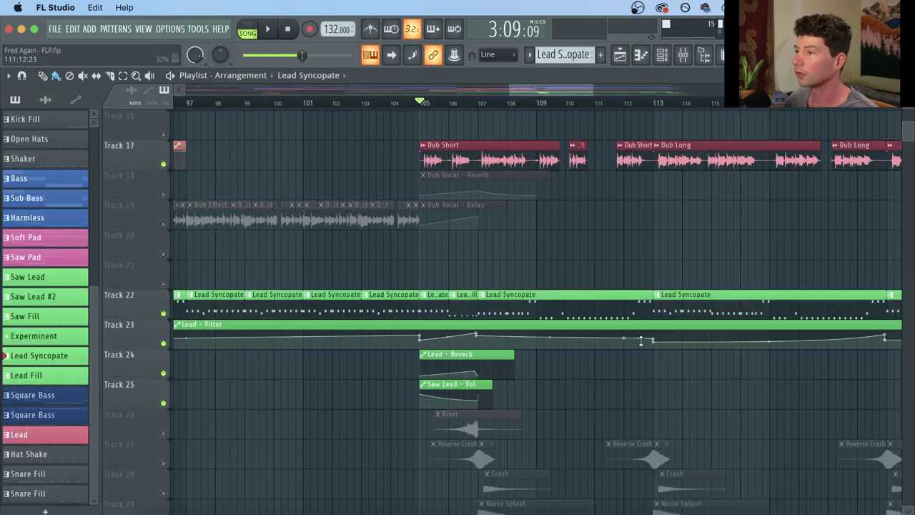
double_click(696, 308)
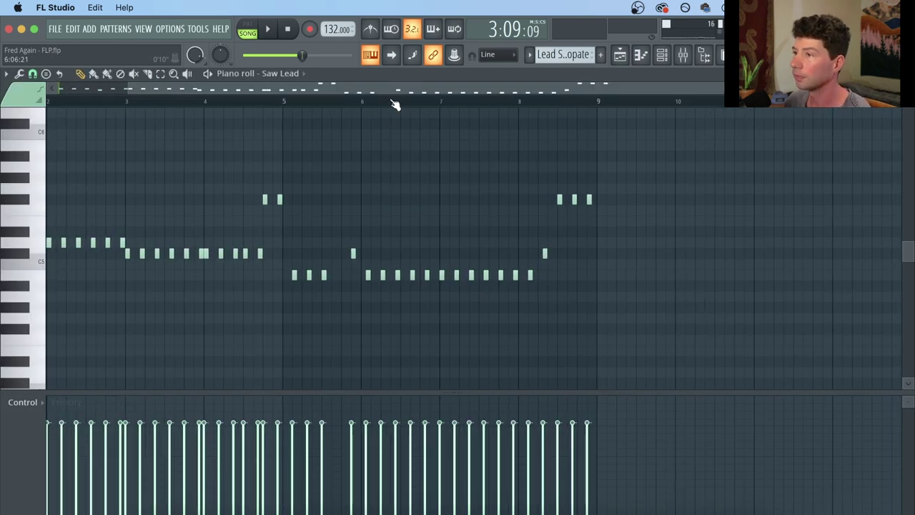
left_click_drag(394, 104, 261, 119)
scroll(53, 106, "up", 2)
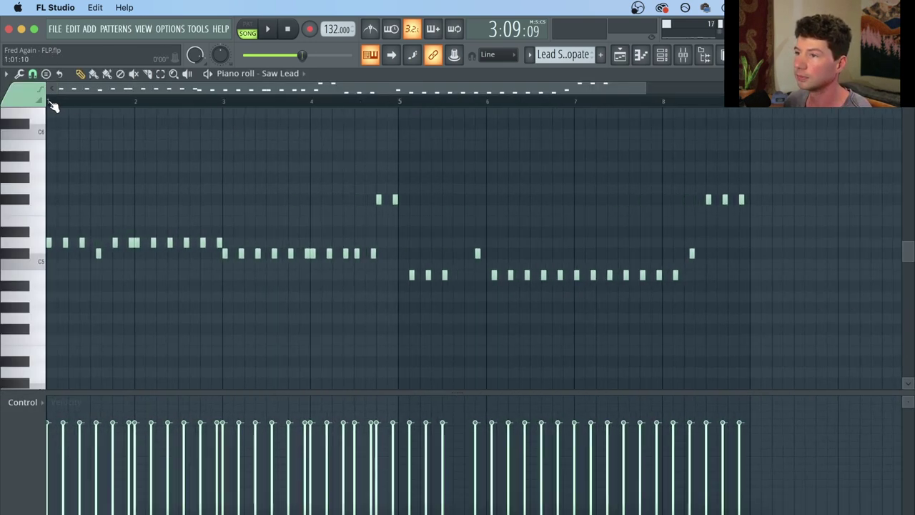
Unmute the drum and shaker patterns on Tracks 1 and 2 in the playlist and play the song from bar 113.
left_click(249, 31)
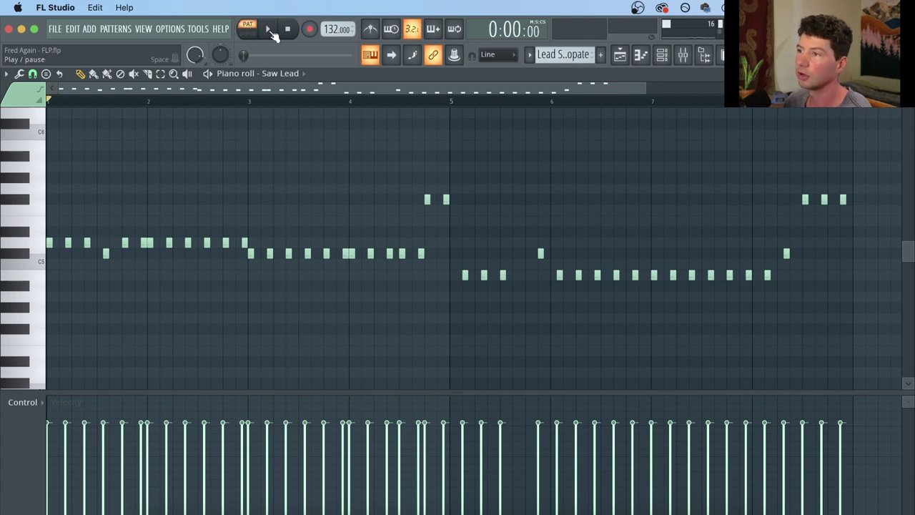
left_click(620, 55)
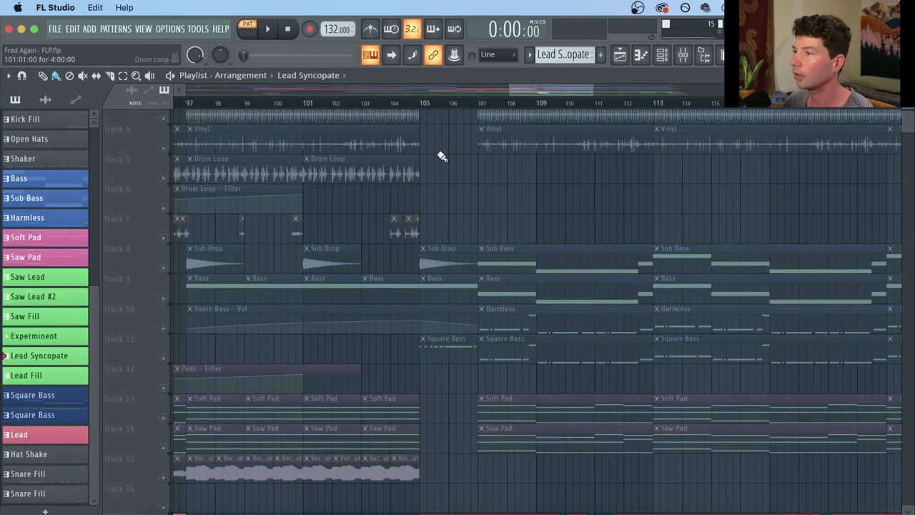
scroll(198, 147, "up", 3)
left_click(164, 163)
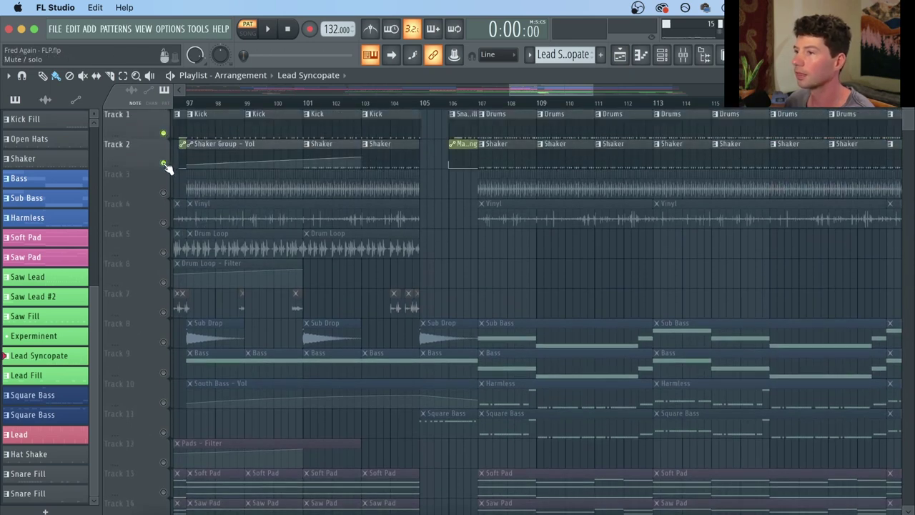
left_click(659, 112)
key("space")
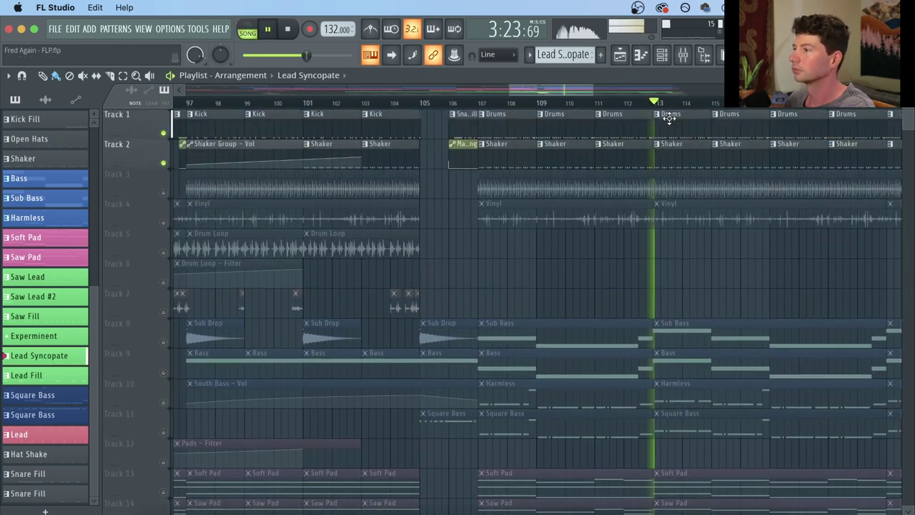
Mute the Lead - Filter automation on Track 23 and audition the unfiltered lead with the dub vocals, ending with playback stopped.
scroll(752, 275, "down", 10)
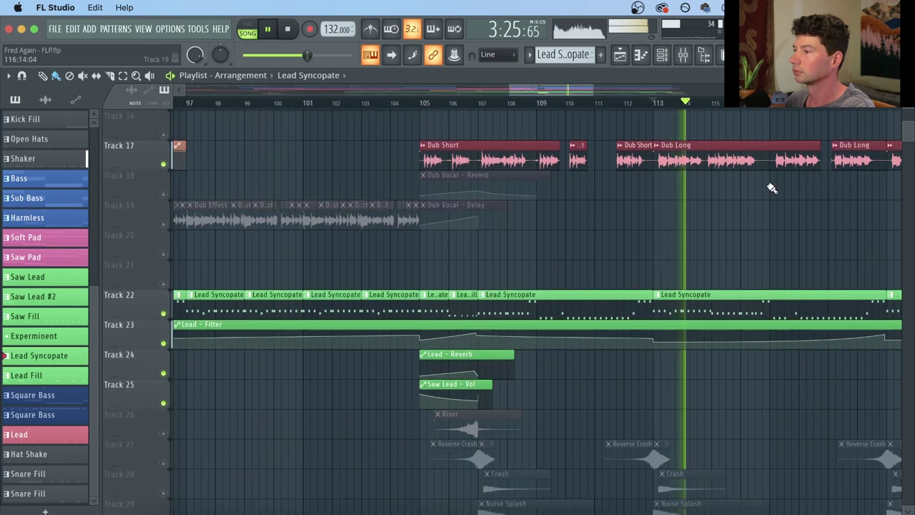
key("space")
left_click(164, 344)
key("space")
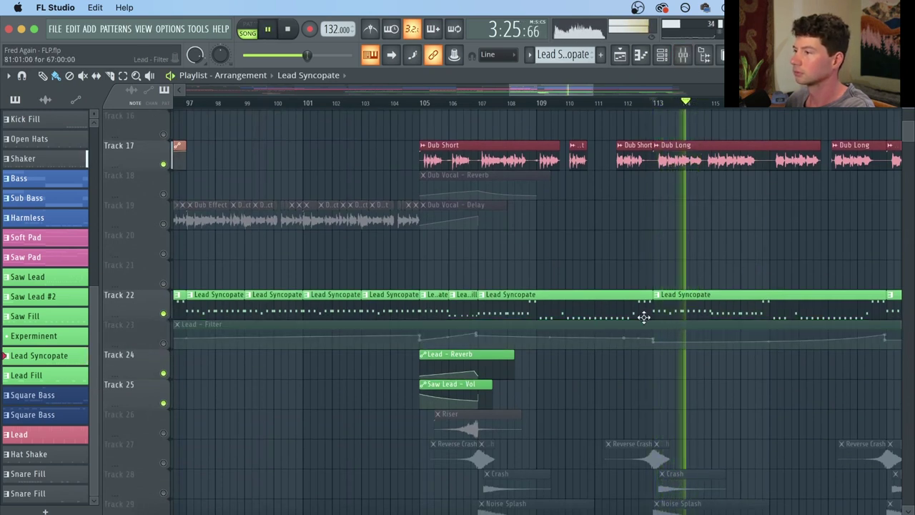
scroll(876, 112, "up", 1)
scroll(876, 112, "up", 1)
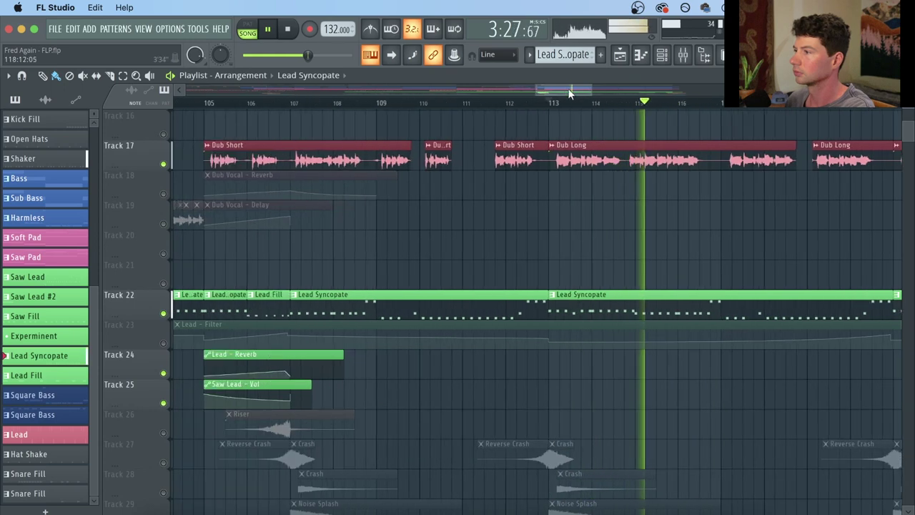
left_click_drag(573, 87, 586, 88)
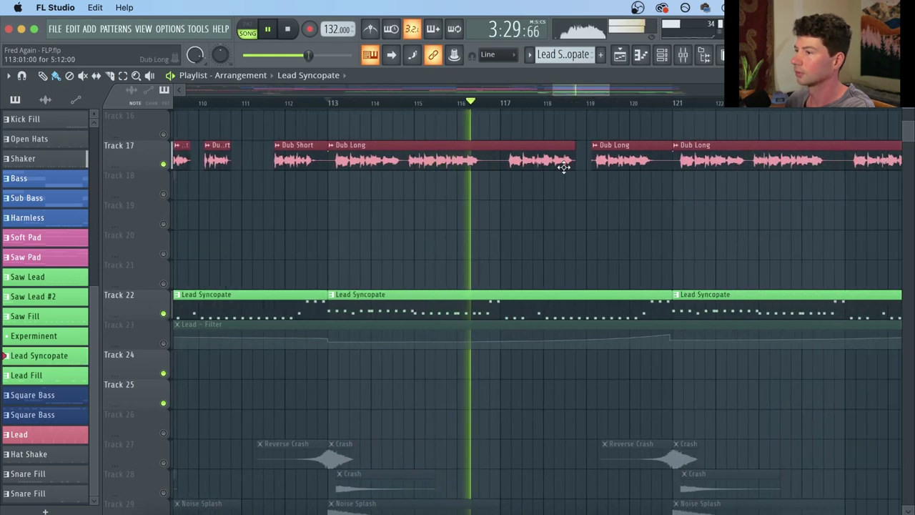
key("space")
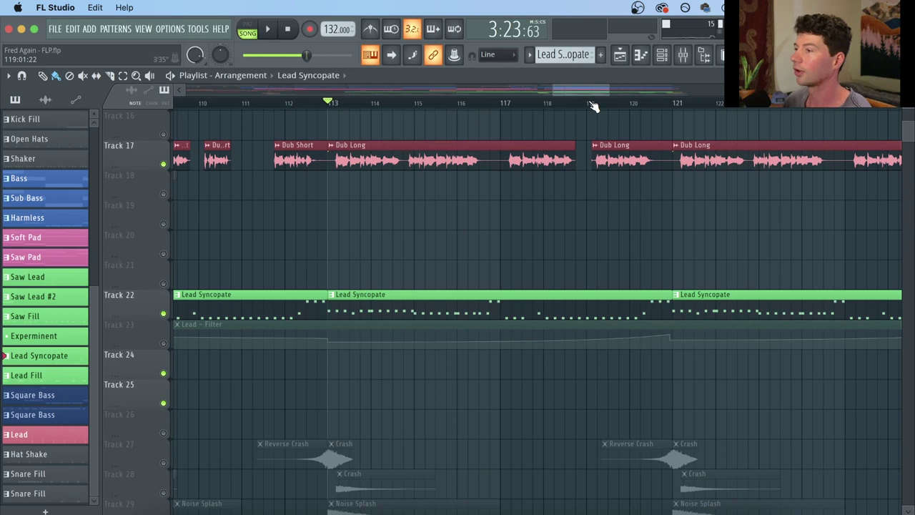
Audition the return of the Saw Lead pattern from bar 129 and stop playback.
scroll(592, 106, "down", 5)
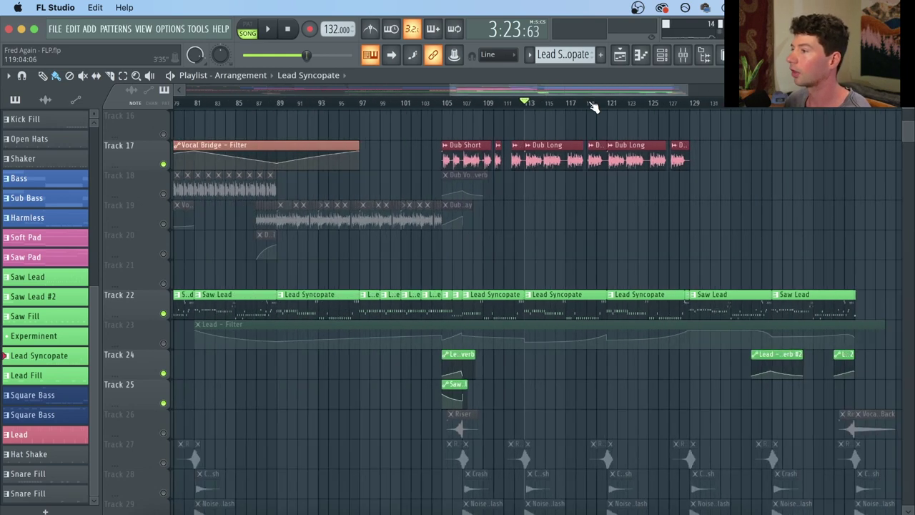
scroll(784, 109, "up", 5)
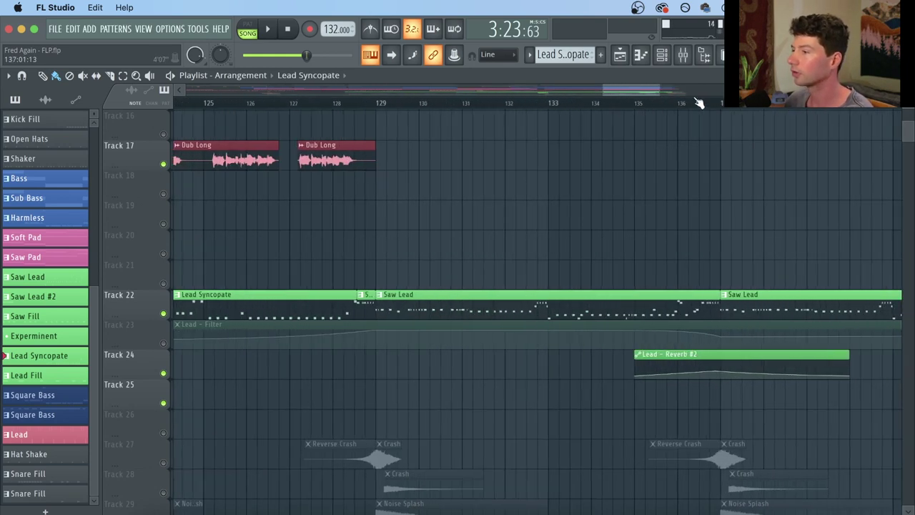
left_click(379, 103)
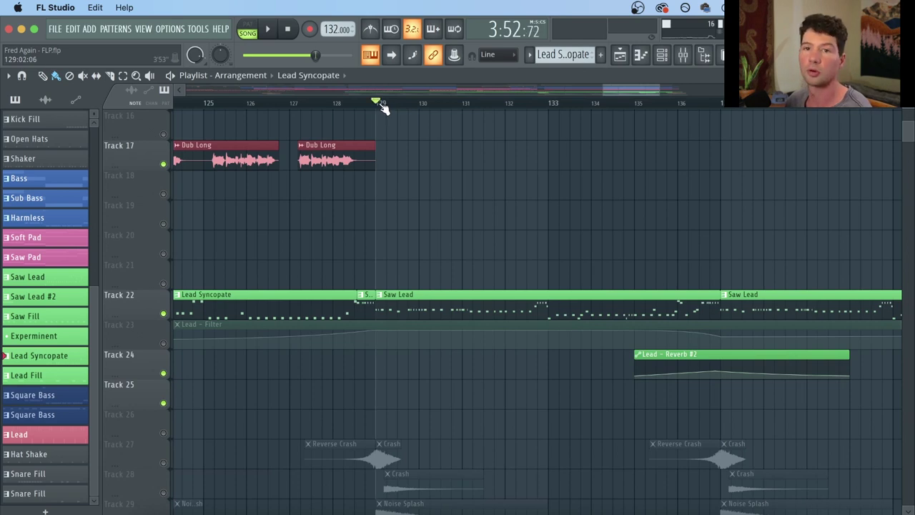
left_click(280, 33)
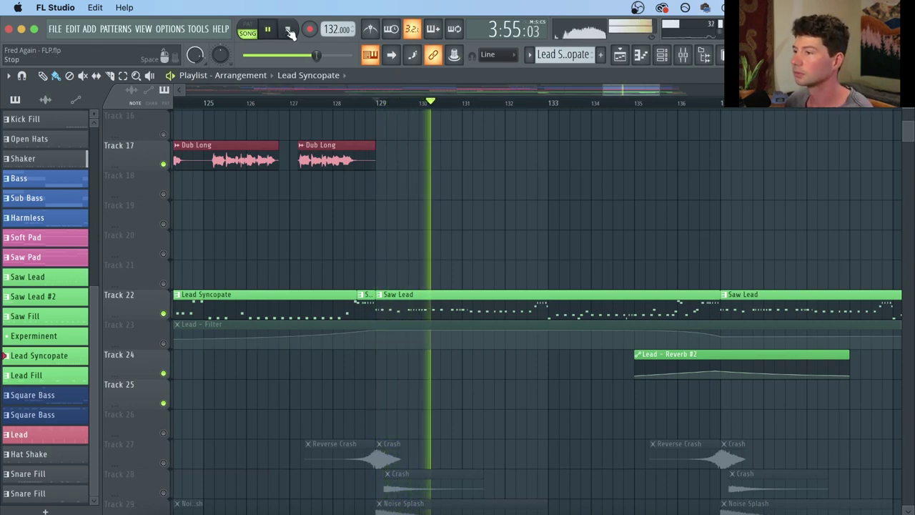
left_click(288, 30)
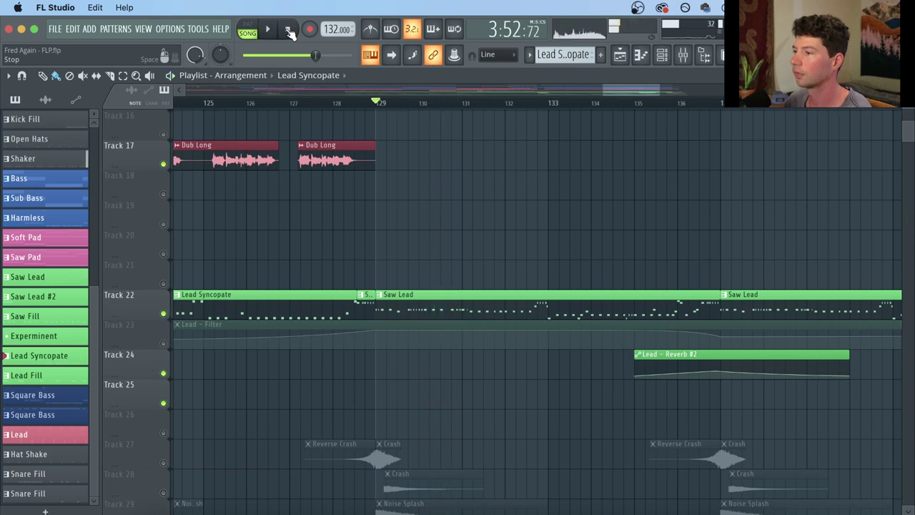
Unmute all playlist tracks and show the opening bars of the arrangement around the vocal tracks.
right_click(163, 314)
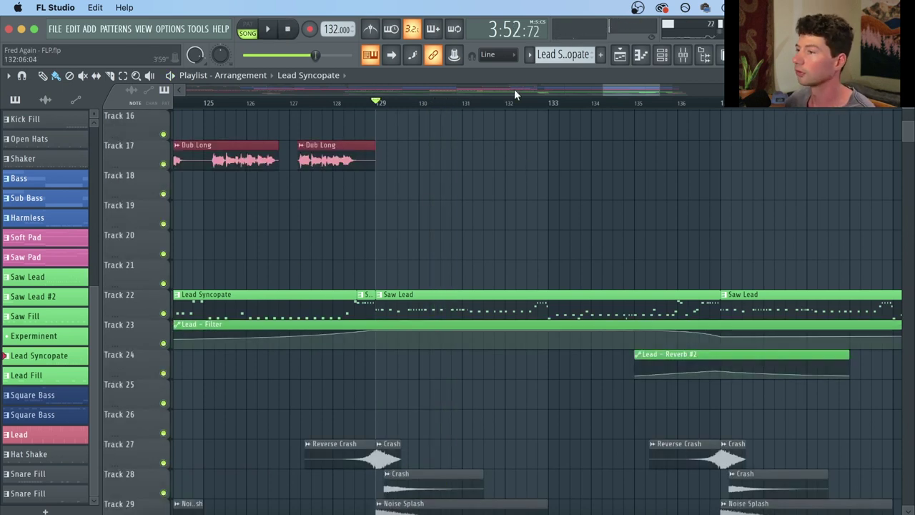
scroll(520, 107, "down", 2)
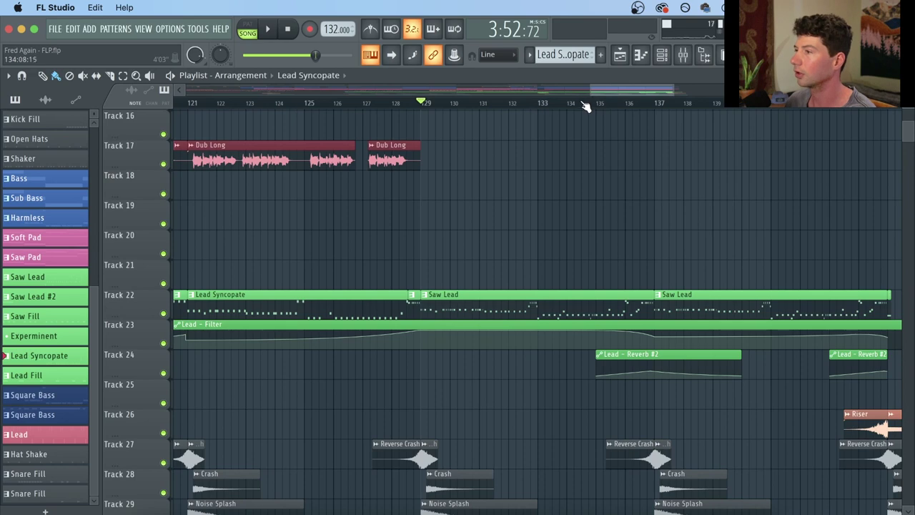
scroll(585, 106, "down", 5)
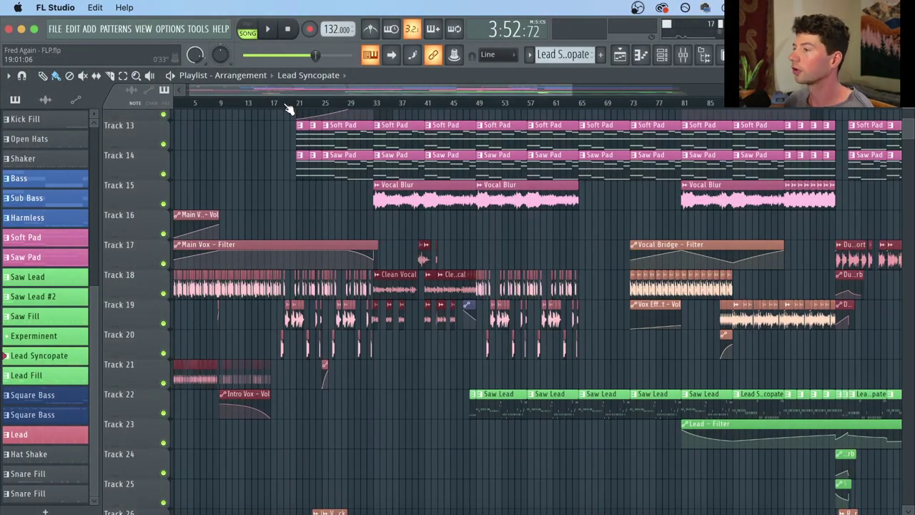
scroll(290, 108, "down", 3)
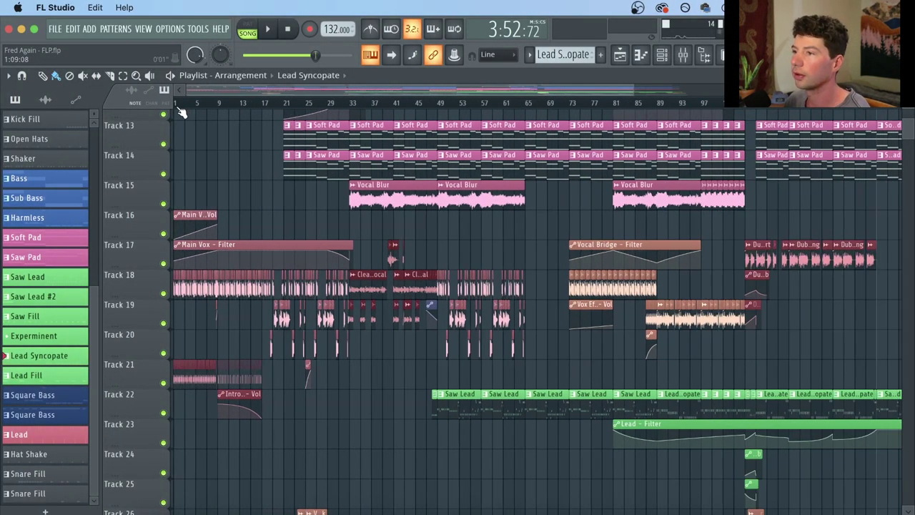
scroll(183, 112, "up", 5)
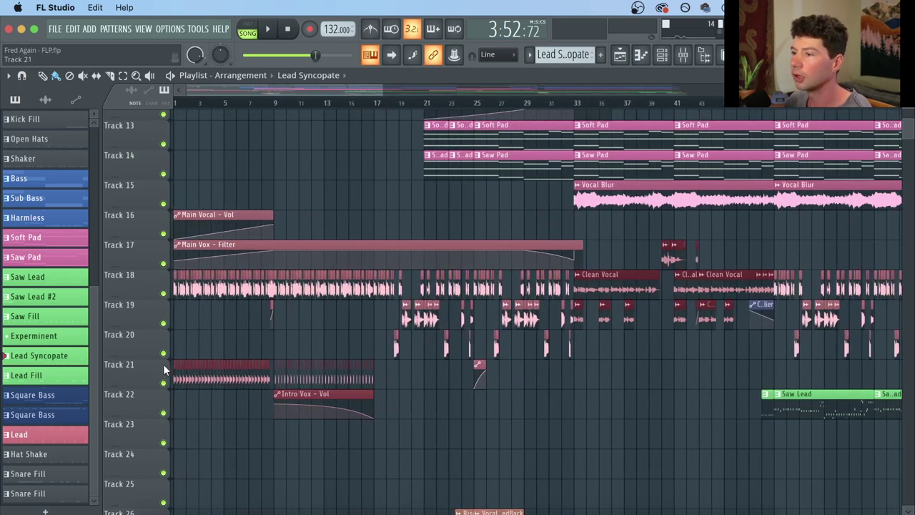
Solo the intro vocal clips on Track 21 together with the Intro Vox - Vol automation on Track 22, and reset the playhead to bar 1.
right_click(163, 383)
left_click(163, 413)
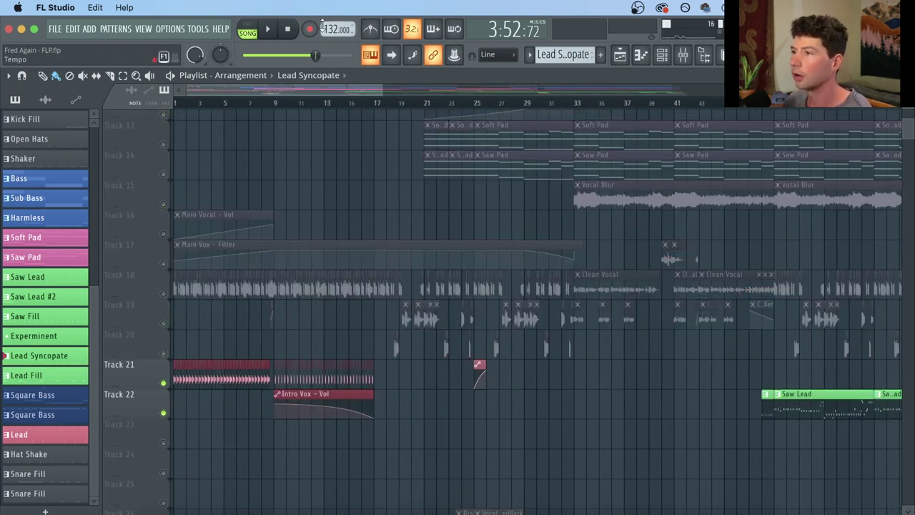
left_click(289, 30)
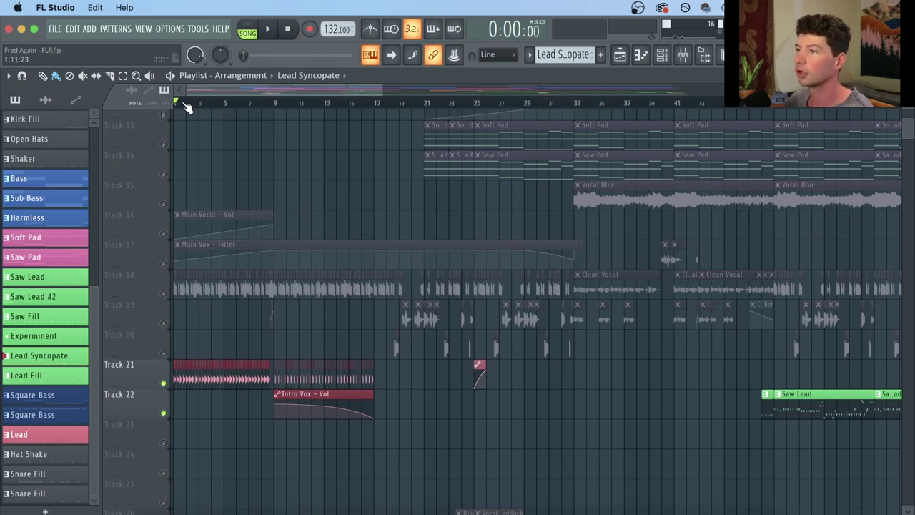
scroll(186, 107, "up", 3)
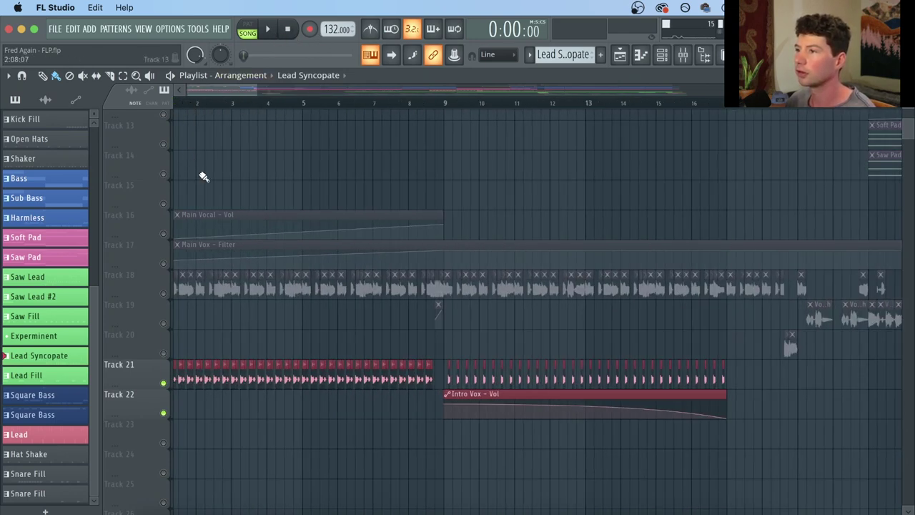
Unmute all tracks and audition the full intro from bar 1.
right_click(165, 384)
right_click(165, 384)
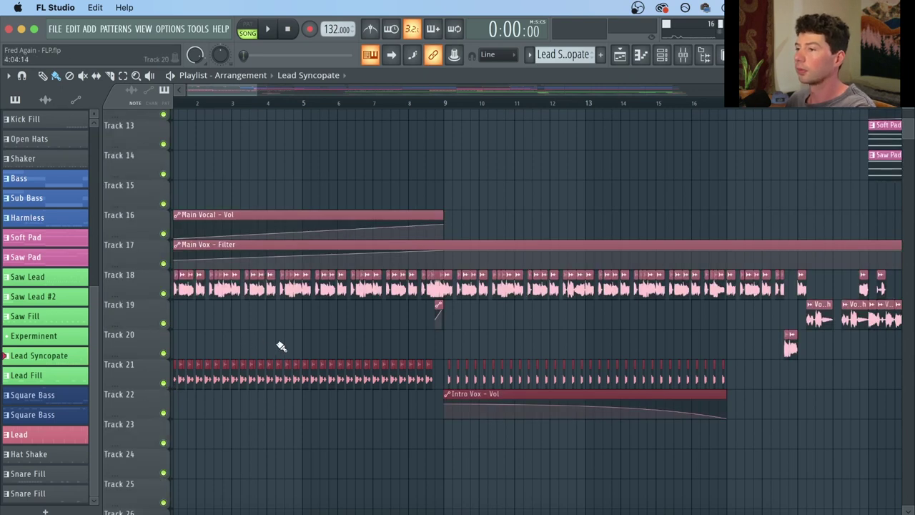
key("space")
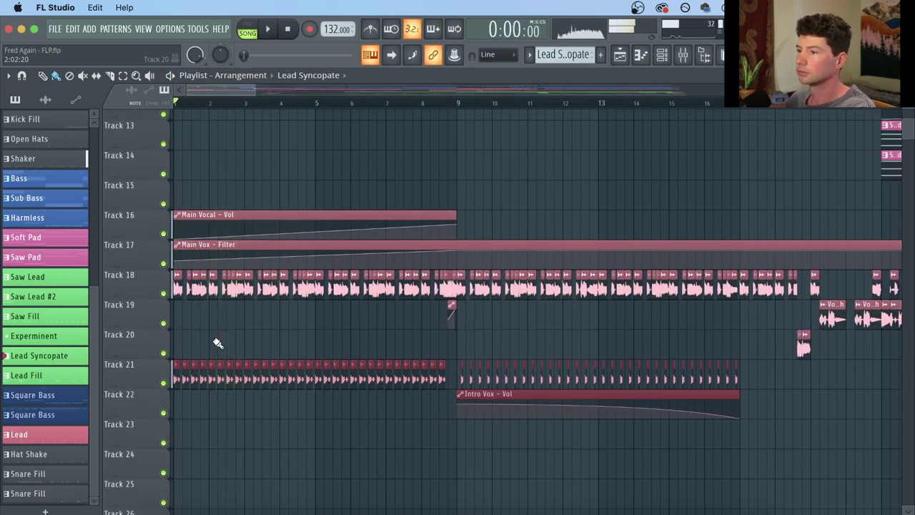
key("space")
Solo Track 21, inspect the sample settings of its Intro Vox clips, and audition them from bar 1.
right_click(164, 383)
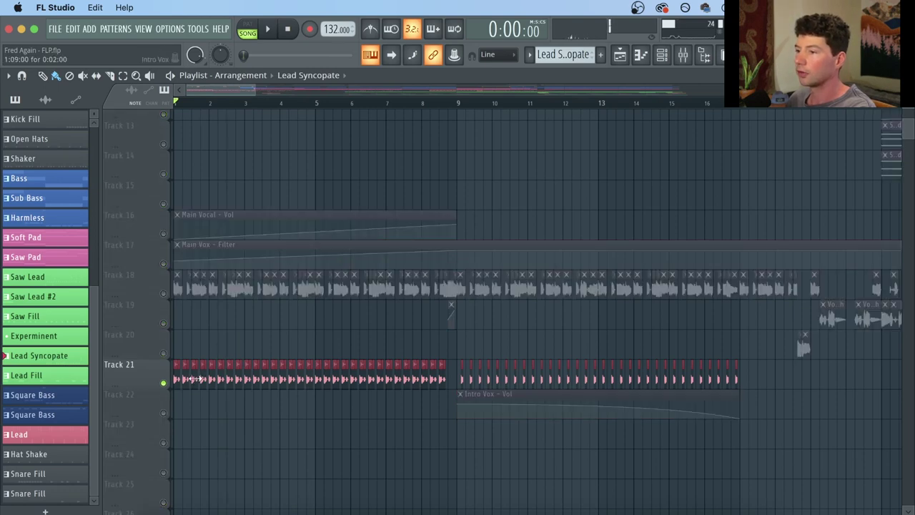
double_click(195, 378)
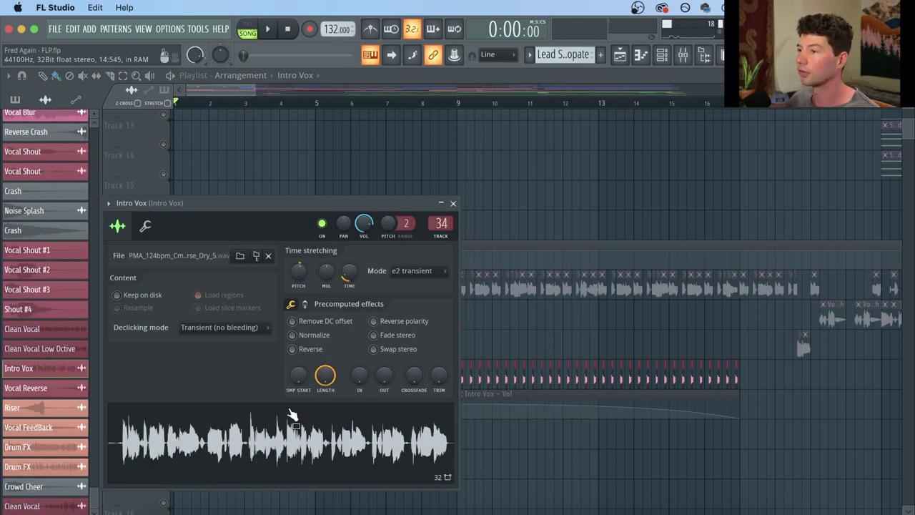
key("Escape")
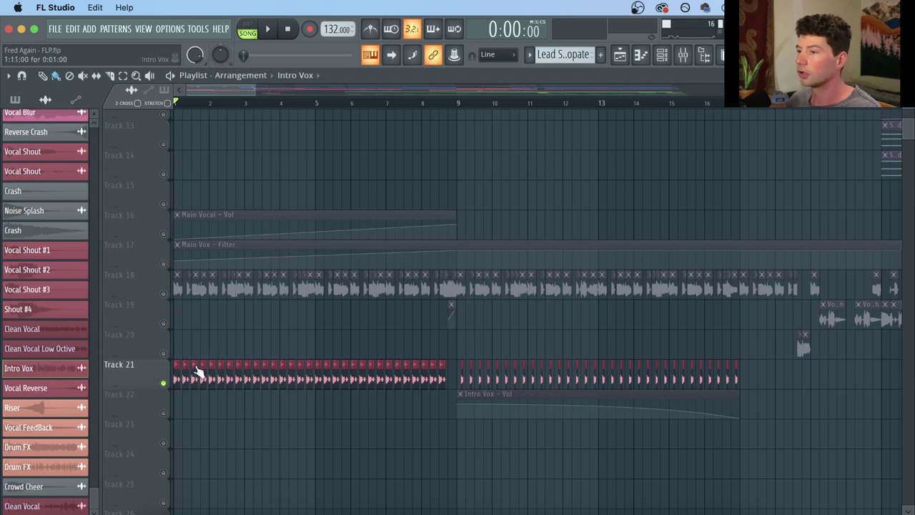
key("space")
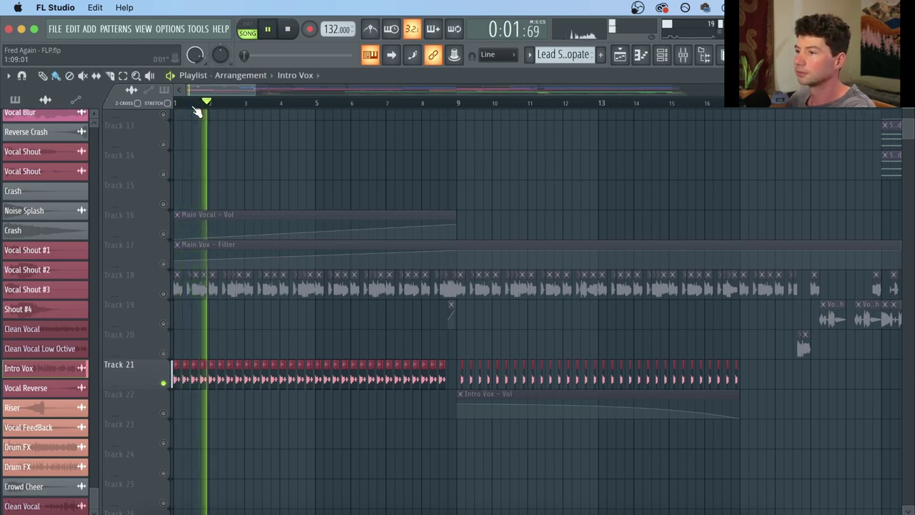
key("space")
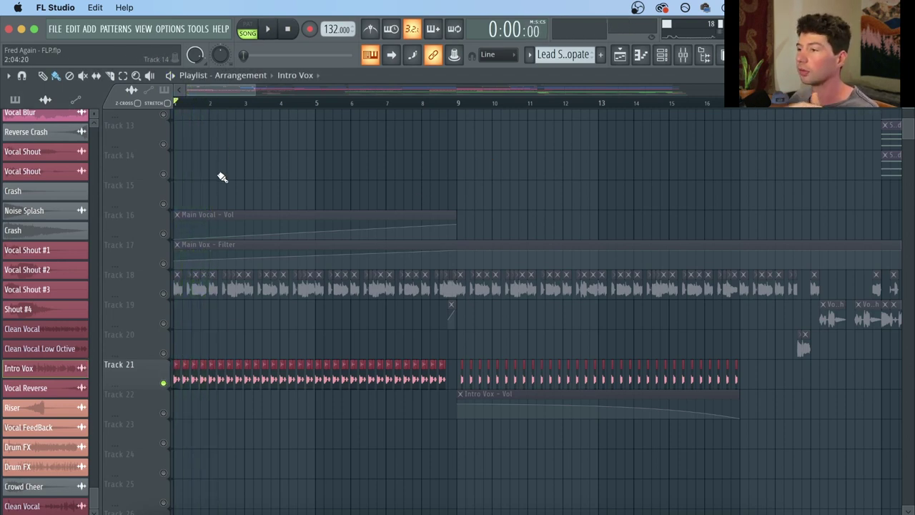
Unmute Tracks 2 and 3 and audition the intro vocal with the shakers from bar 1.
scroll(223, 177, "up", 4)
left_click(172, 174)
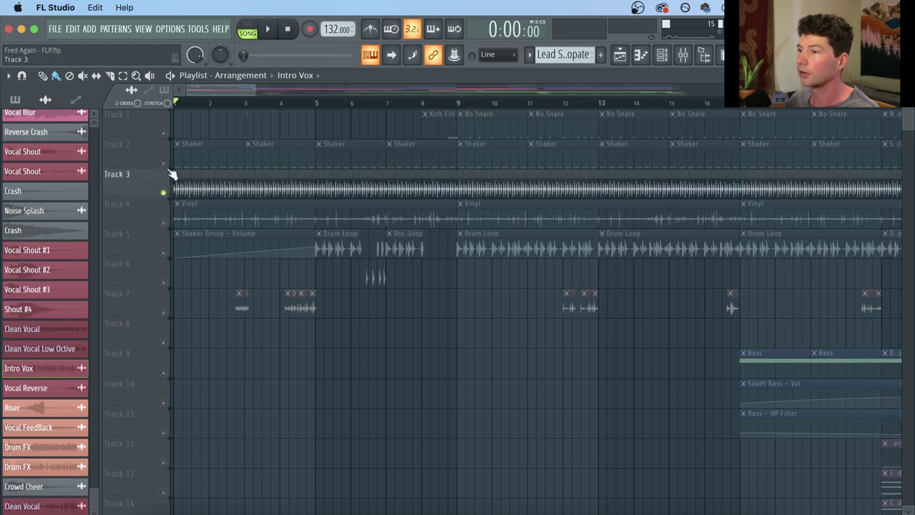
left_click(163, 164)
key("space")
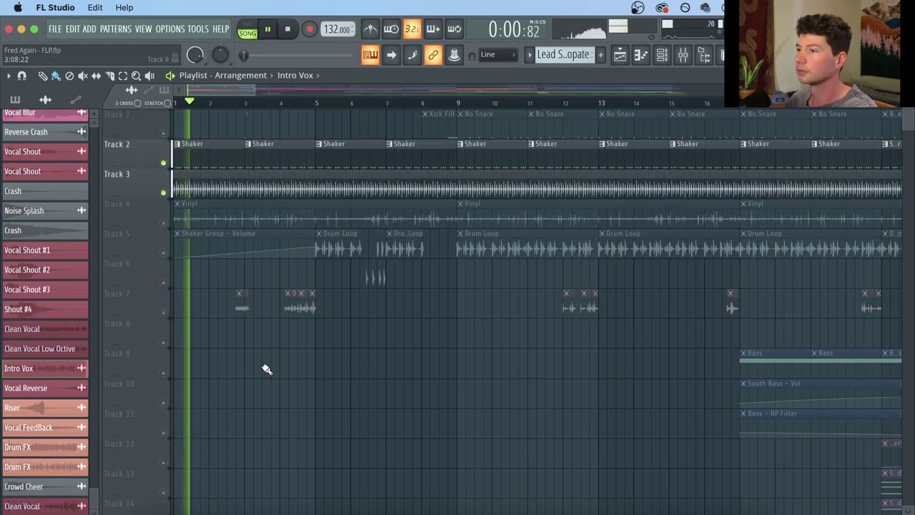
key("space")
Unmute all tracks, solo the chopped main vocal on Track 18, and move the playhead to bar 9.
right_click(165, 342)
right_click(165, 341)
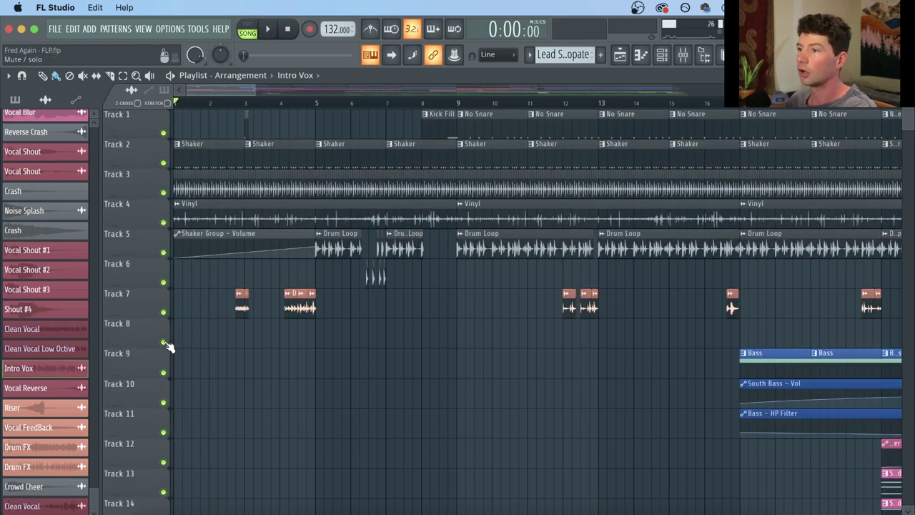
scroll(285, 369, "down", 3)
scroll(285, 373, "down", 6)
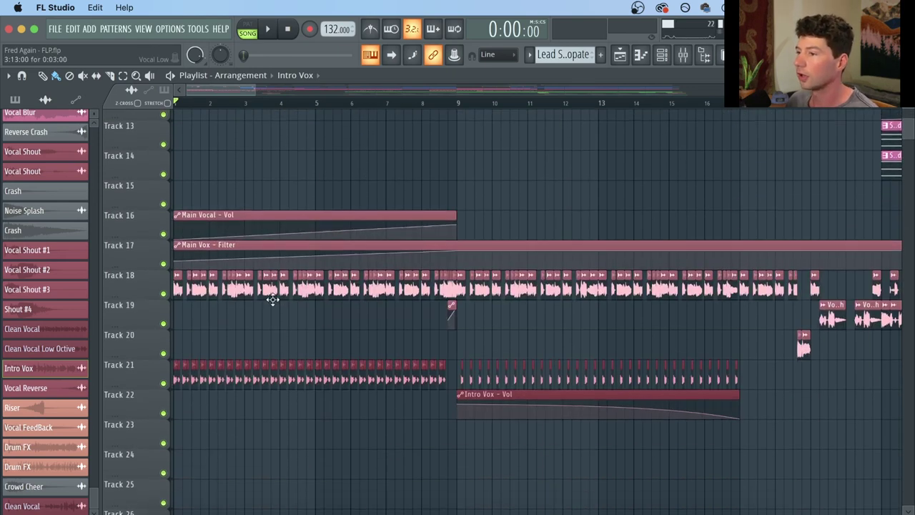
right_click(163, 294)
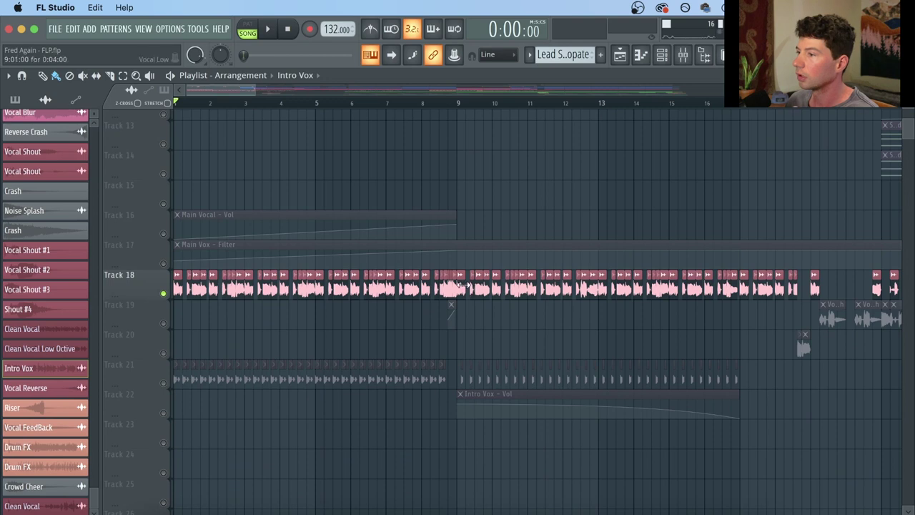
left_click(459, 104)
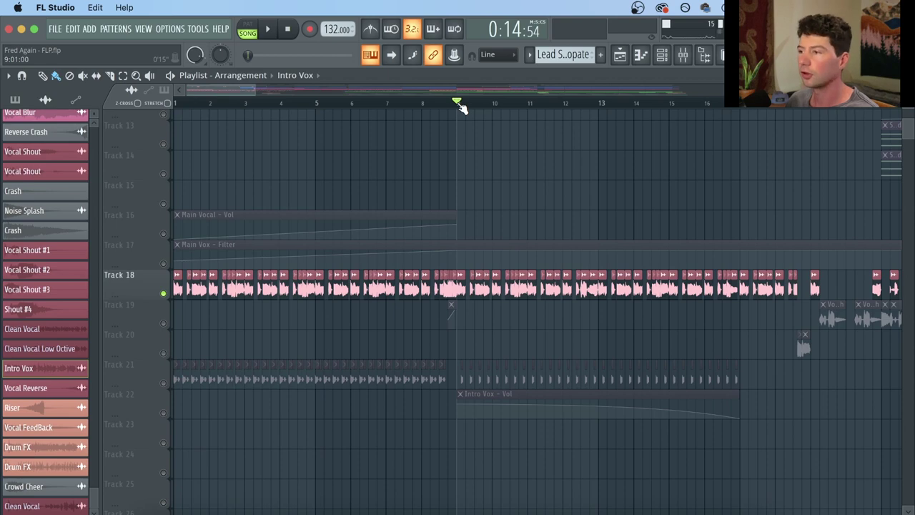
Place the full Vocal Low sample on Track 20 at bar 9, audition it soloed, and undo the placement.
scroll(462, 107, "up", 3)
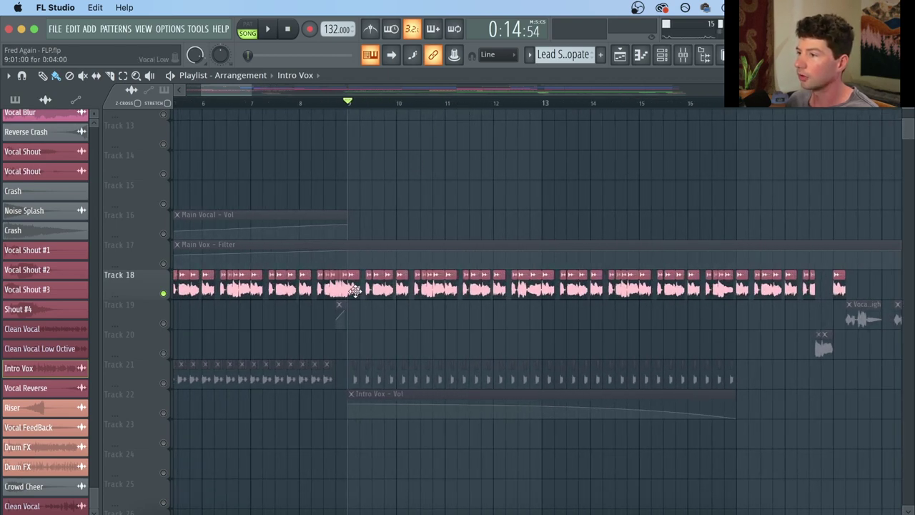
left_click_drag(355, 290, 791, 347)
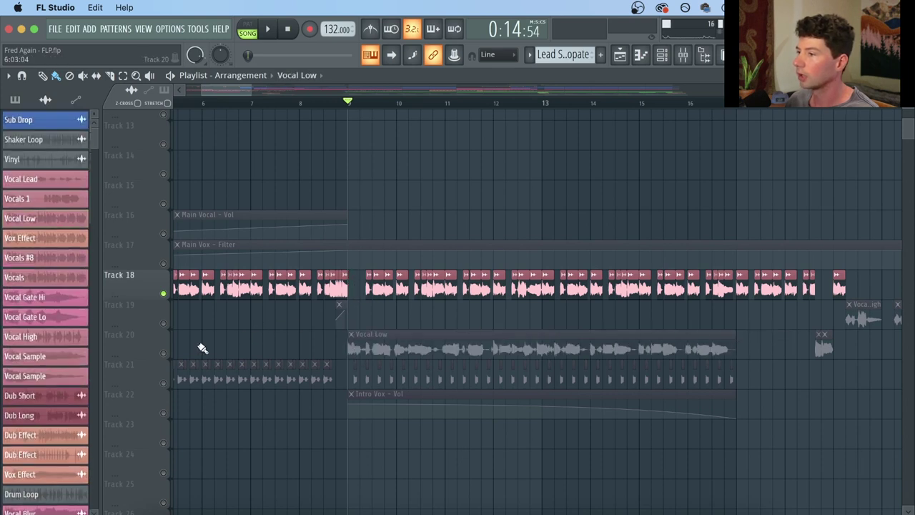
right_click(164, 354)
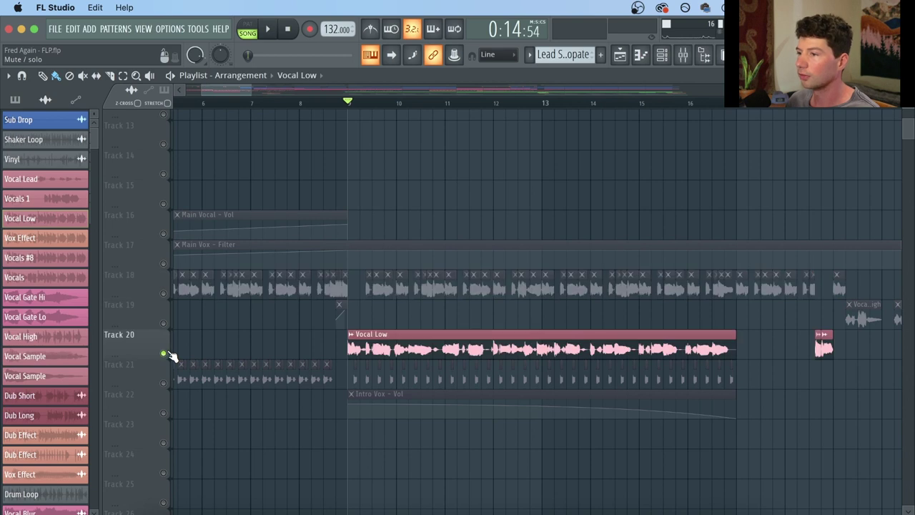
key("space")
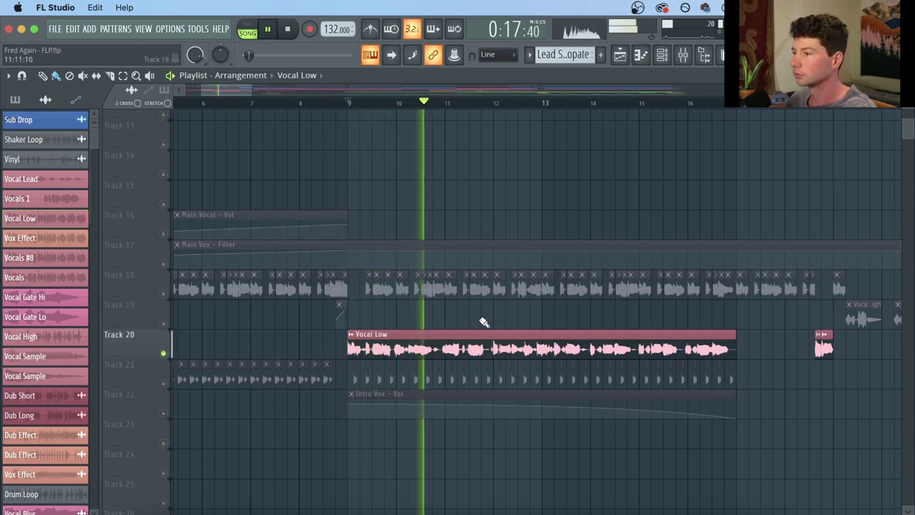
key("space")
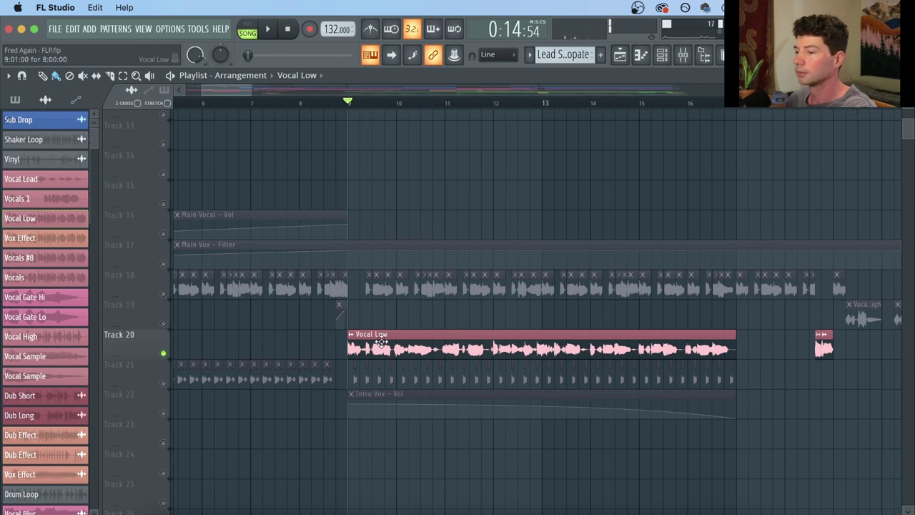
key("ctrl+z")
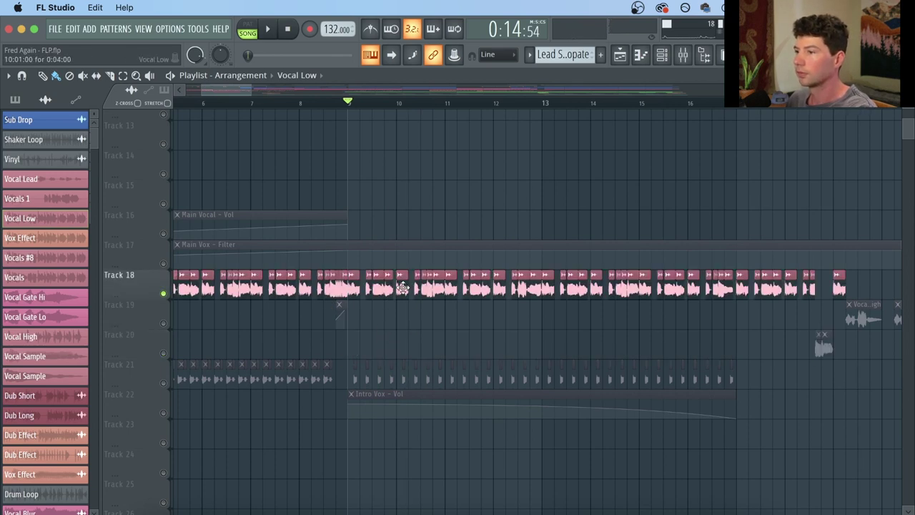
Inspect the Vocals 1 sample settings, preview the sample, and close its window.
left_click(56, 198)
left_click(56, 198)
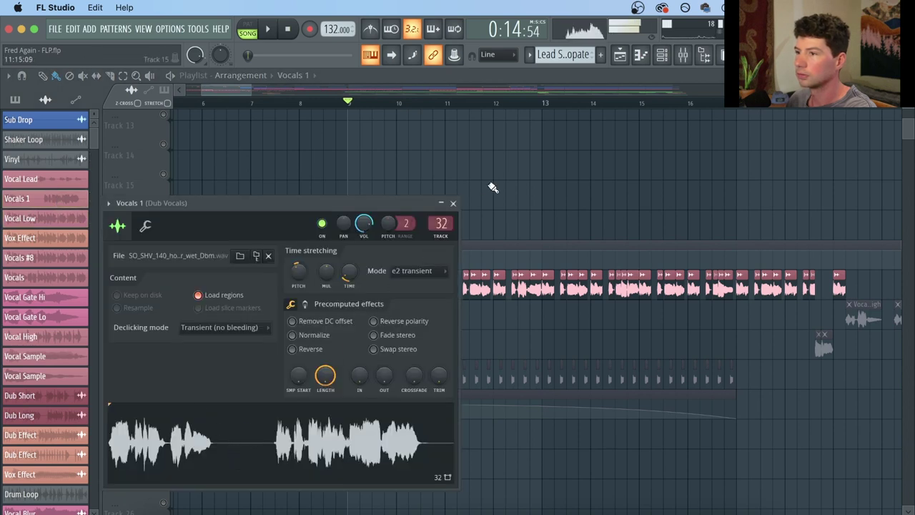
key("Escape")
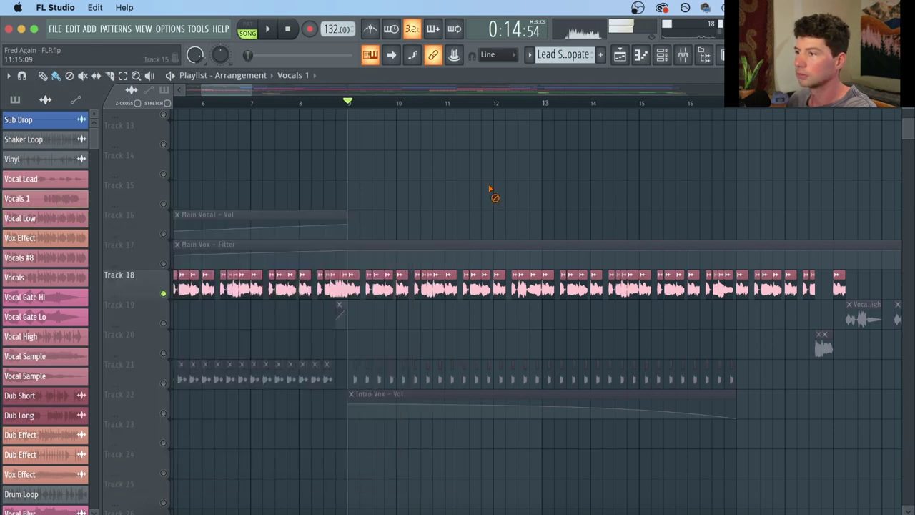
Place the Vocals 1 sample on Track 20 at bar 9 as a demonstration and delete it again.
left_click_drag(386, 340, 375, 341)
left_click(286, 30)
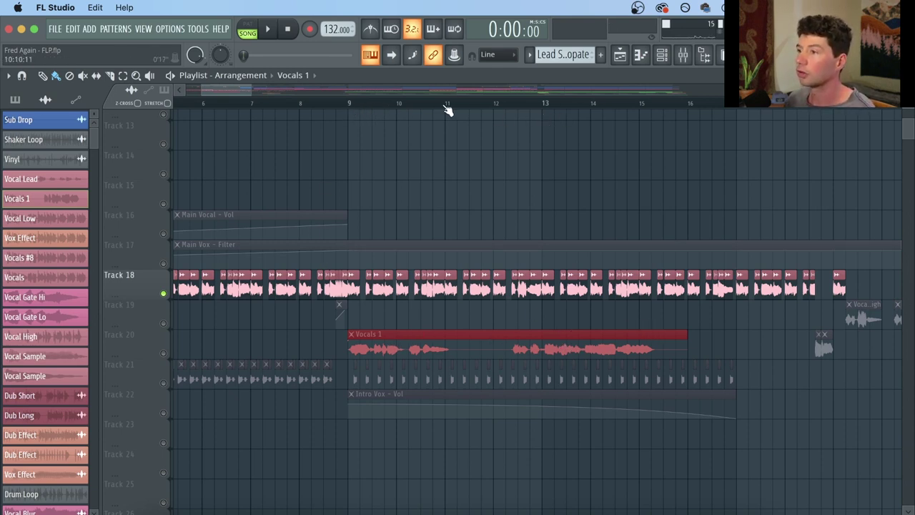
left_click(352, 106)
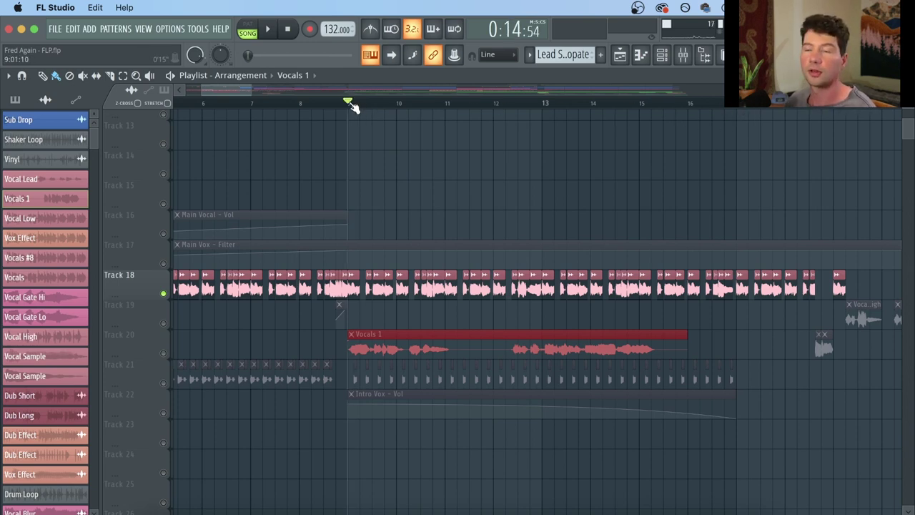
right_click(536, 346)
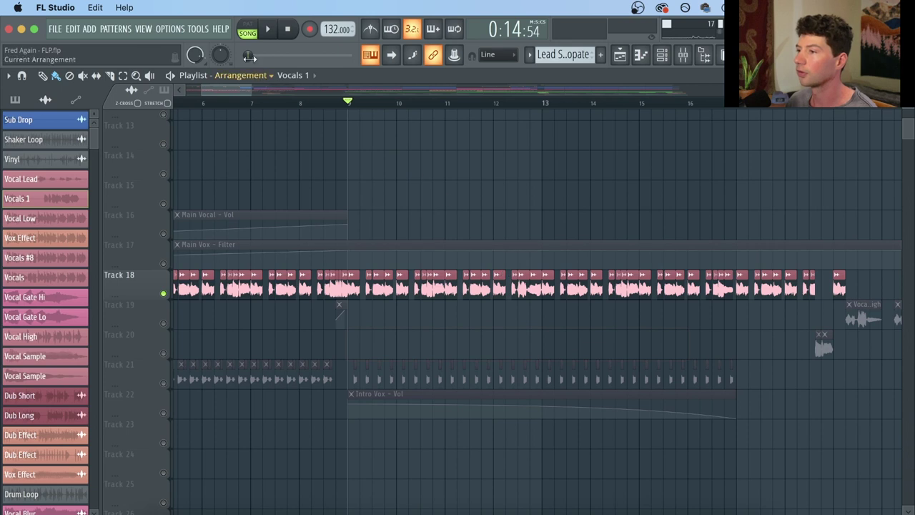
Audition Track 18's vocal chops from bar 9, and the Vocal Sample repeats leading into bar 9 from 8:13.
left_click(270, 30)
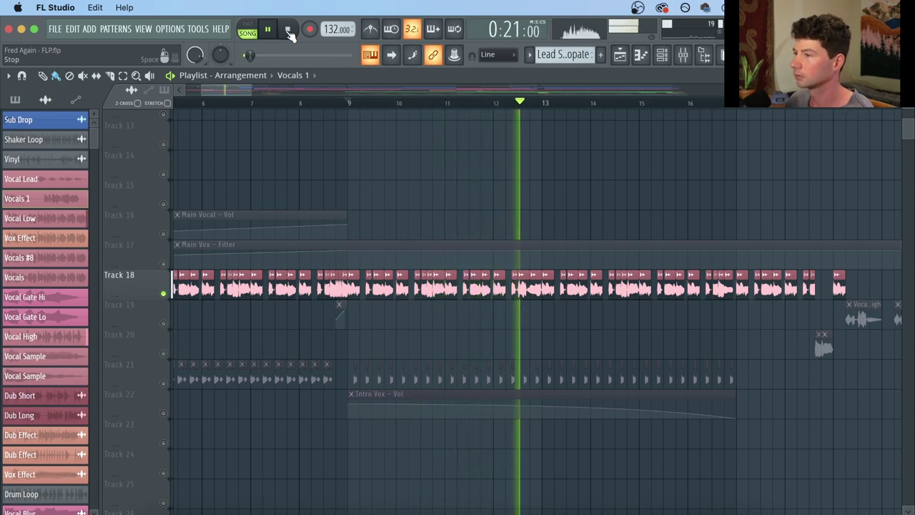
left_click(288, 31)
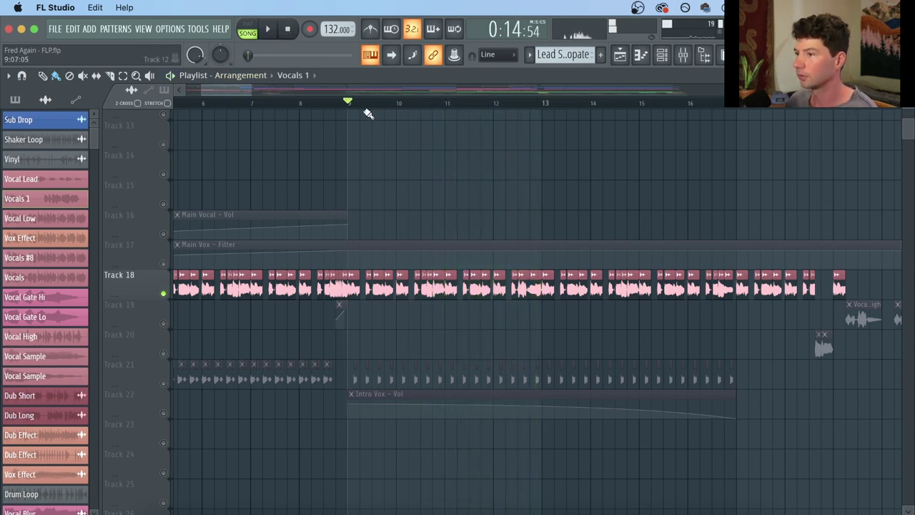
scroll(339, 106, "up", 3)
left_click(338, 104)
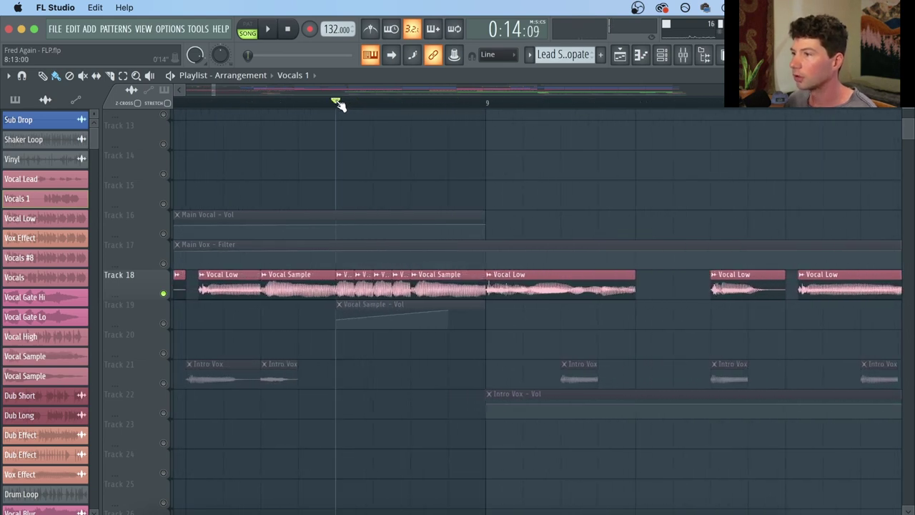
left_click(271, 33)
left_click(287, 29)
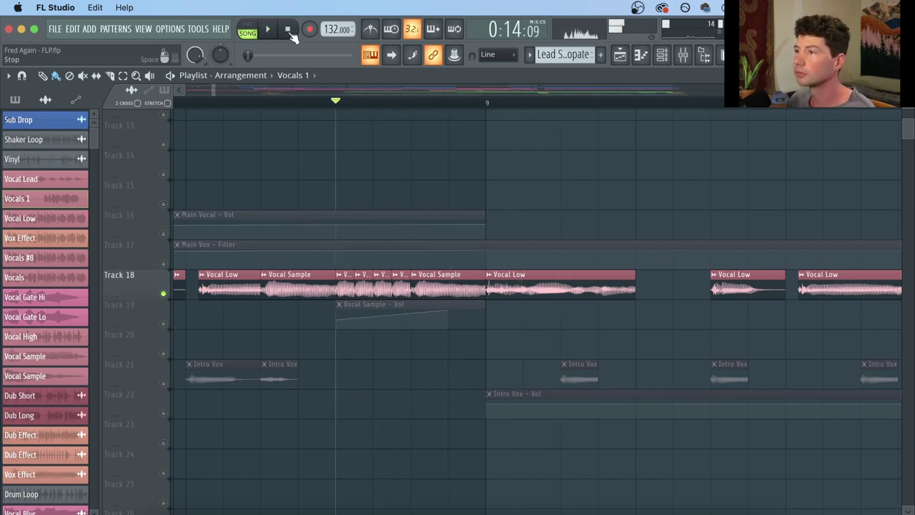
Unmute Track 1 and audition the Kick Fill together with the vocal repeats leading into bar 9.
scroll(352, 187, "up", 5)
scroll(351, 186, "up", 1)
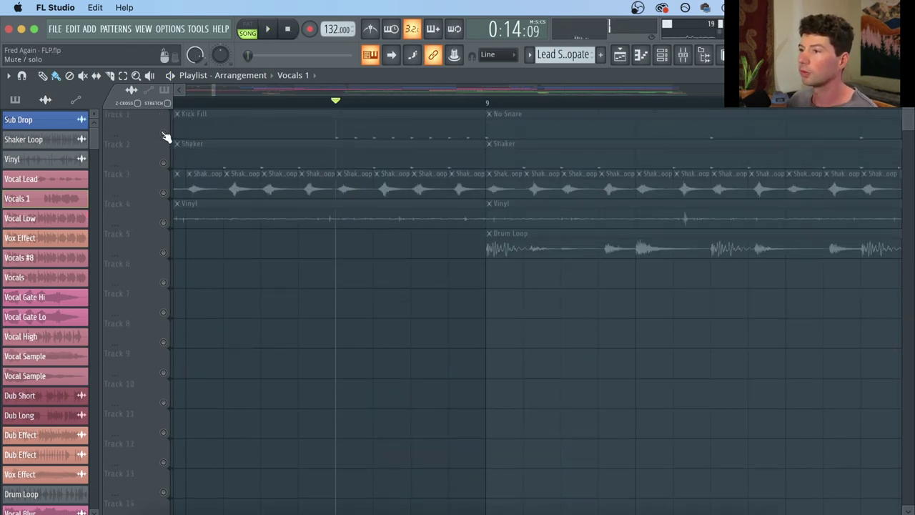
left_click(164, 134)
left_click(268, 30)
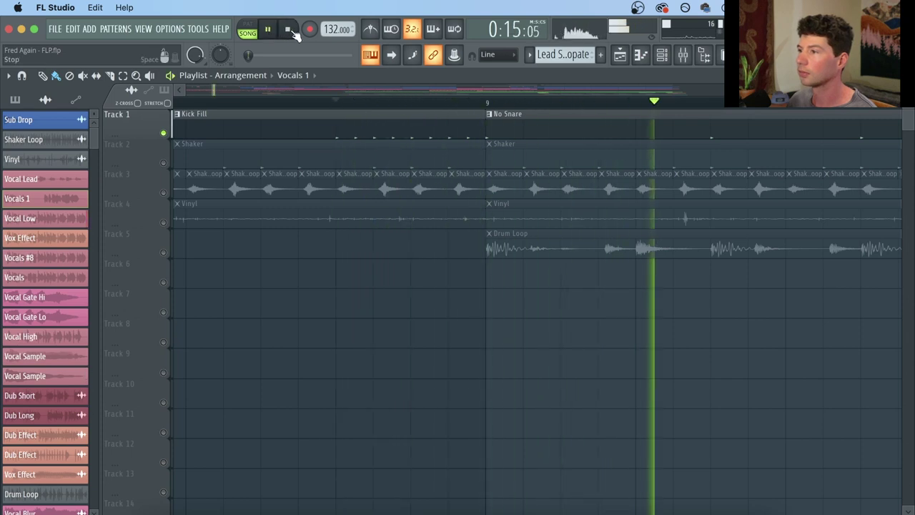
left_click(287, 29)
Unmute all tracks and audition the full transition into bar 9.
right_click(164, 134)
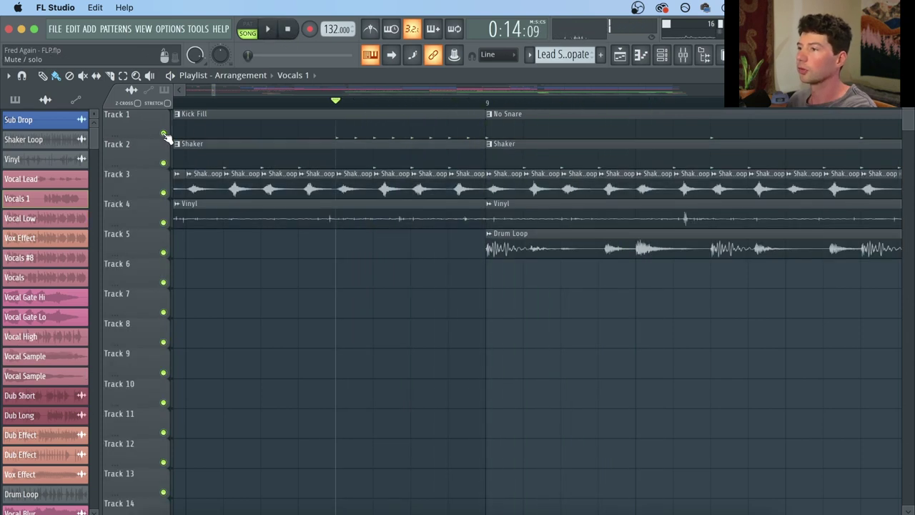
key("space")
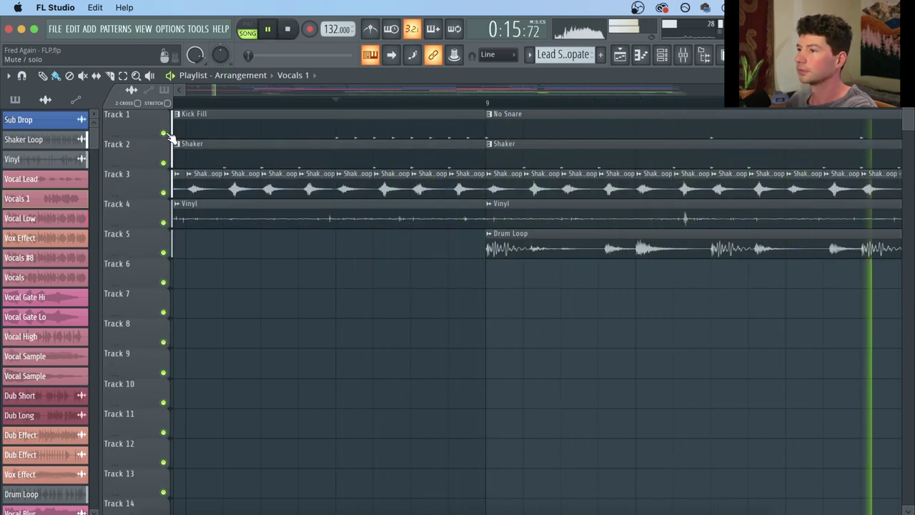
key("space")
Audition the full arrangement from bar 49, where the chopped vocals return with the Saw Lead.
scroll(383, 178, "down", 3)
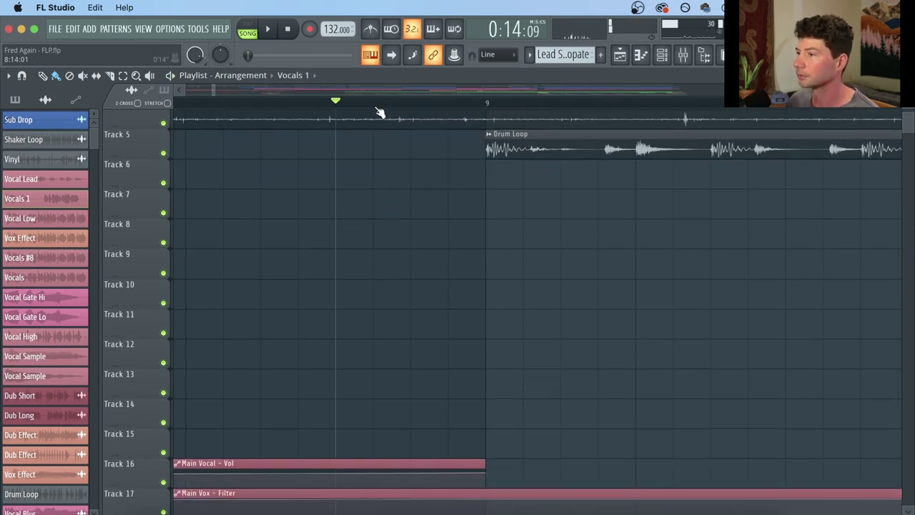
scroll(379, 112, "down", 2, "ctrl")
scroll(373, 225, "down", 3)
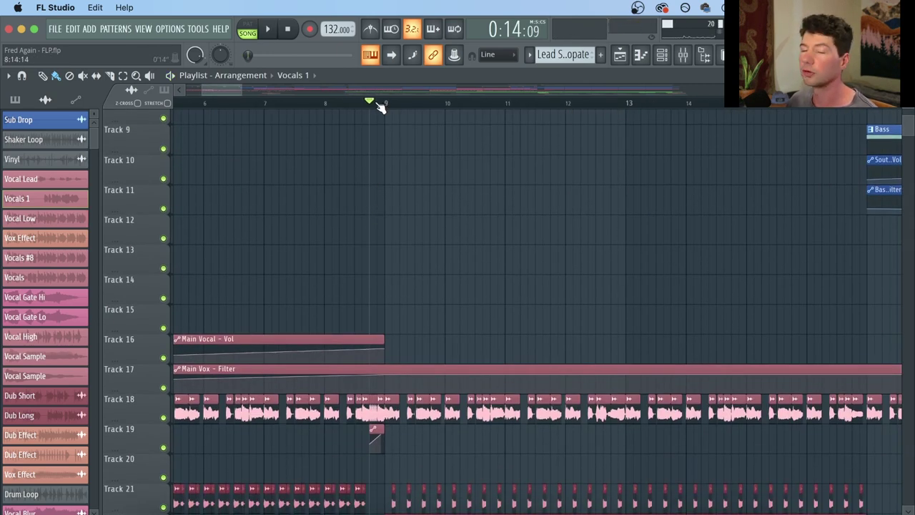
scroll(380, 108, "down", 4)
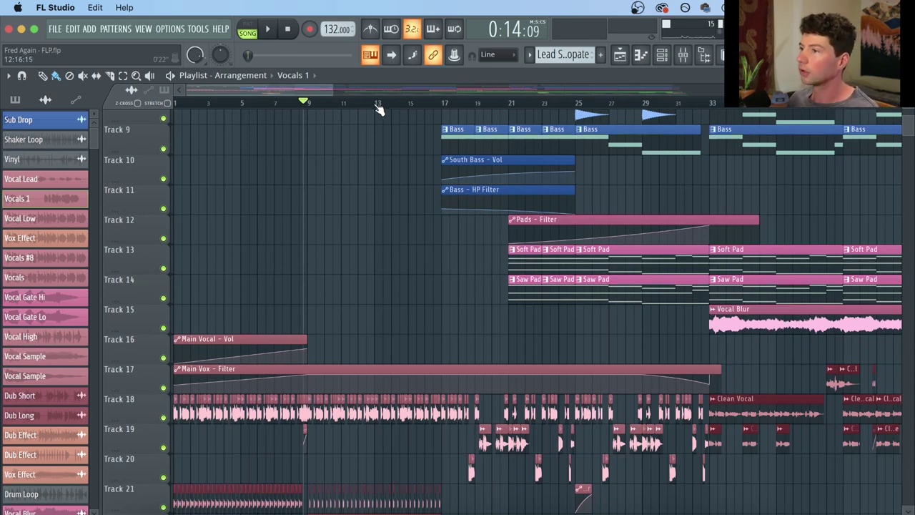
scroll(379, 107, "down", 3)
scroll(646, 327, "down", 2)
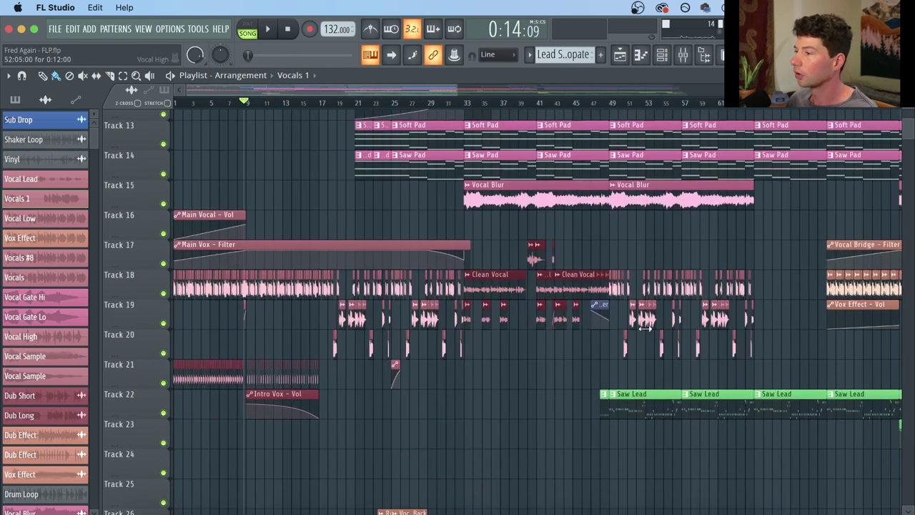
left_click(613, 104)
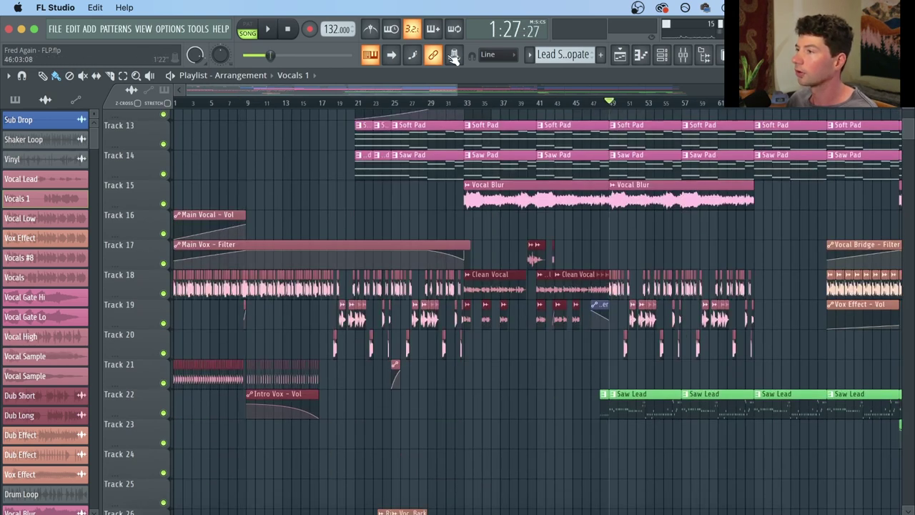
left_click(267, 28)
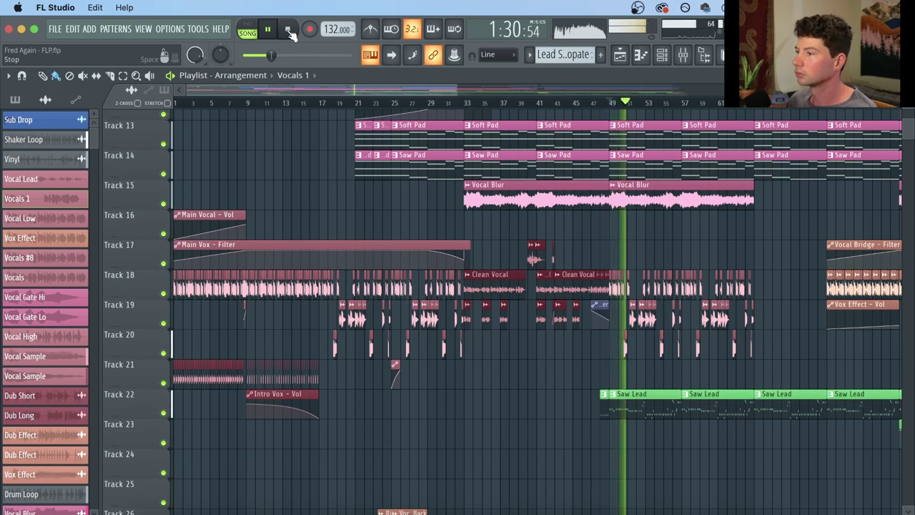
left_click(288, 29)
Set the playhead to bar 33 and preview the Clean Vocal Low Octive sample from its settings window.
scroll(532, 106, "up", 5)
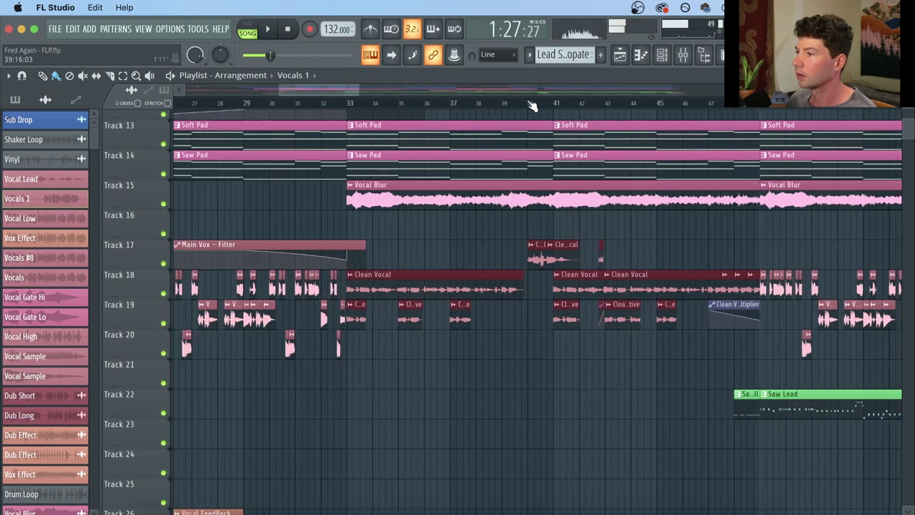
left_click(266, 105)
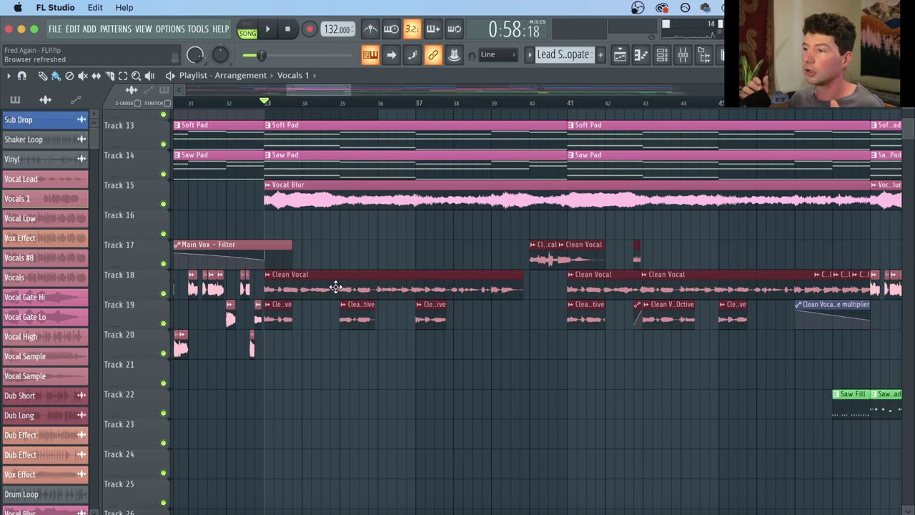
double_click(288, 318)
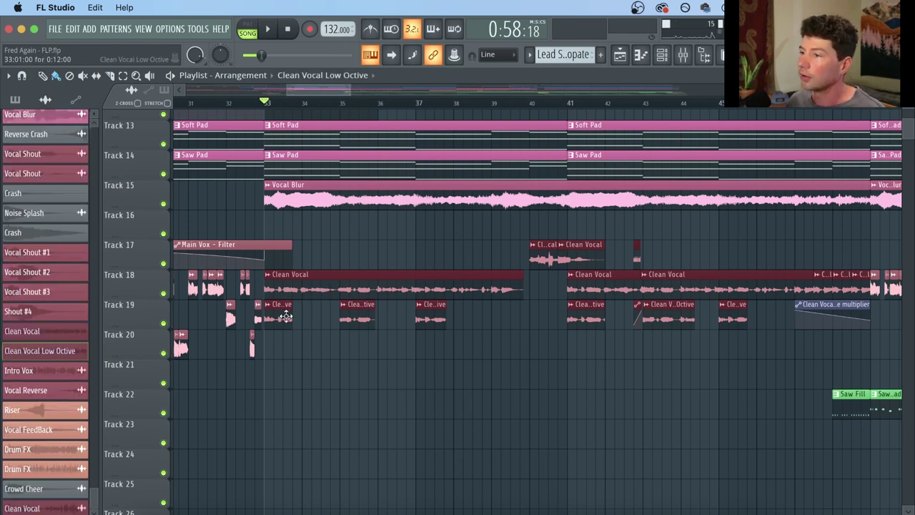
left_click_drag(310, 208, 530, 180)
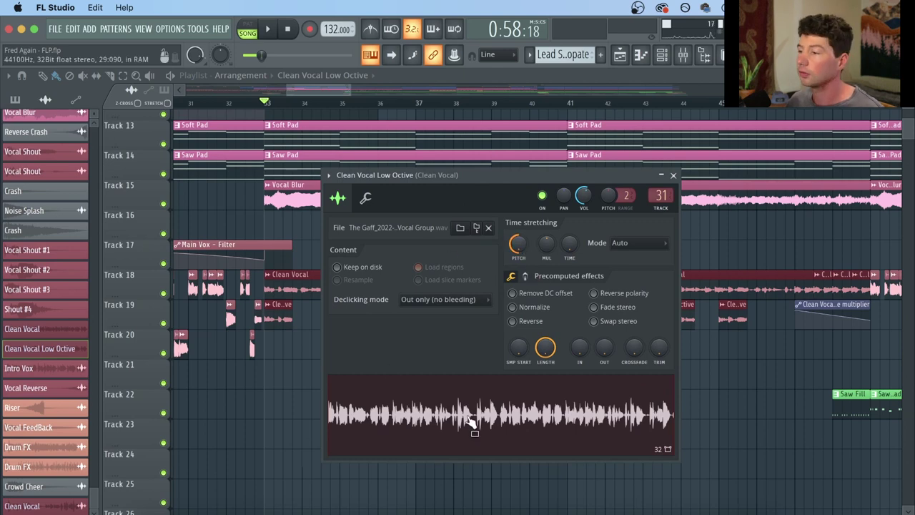
left_click(288, 29)
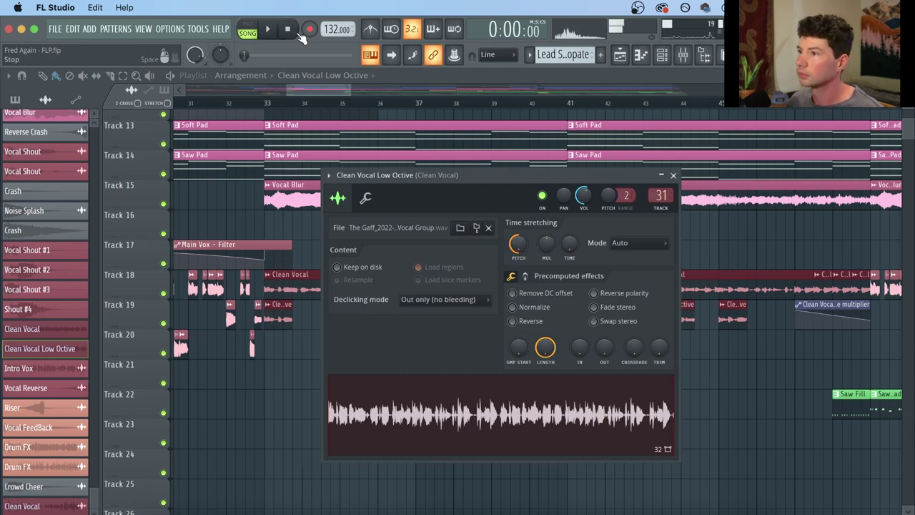
Solo Tracks 18 and 19 and audition the Clean Vocal with its low-octave layer from bar 33.
right_click(164, 294)
left_click(163, 323)
key("space")
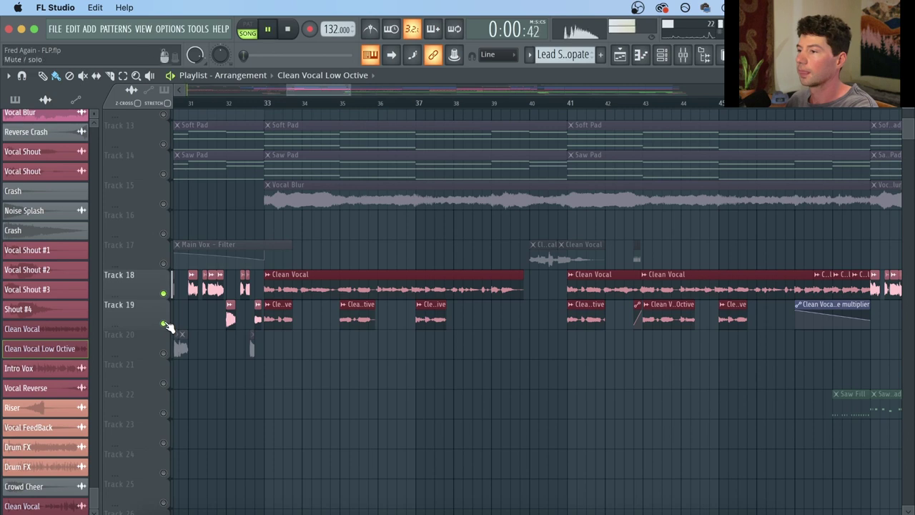
left_click(269, 104)
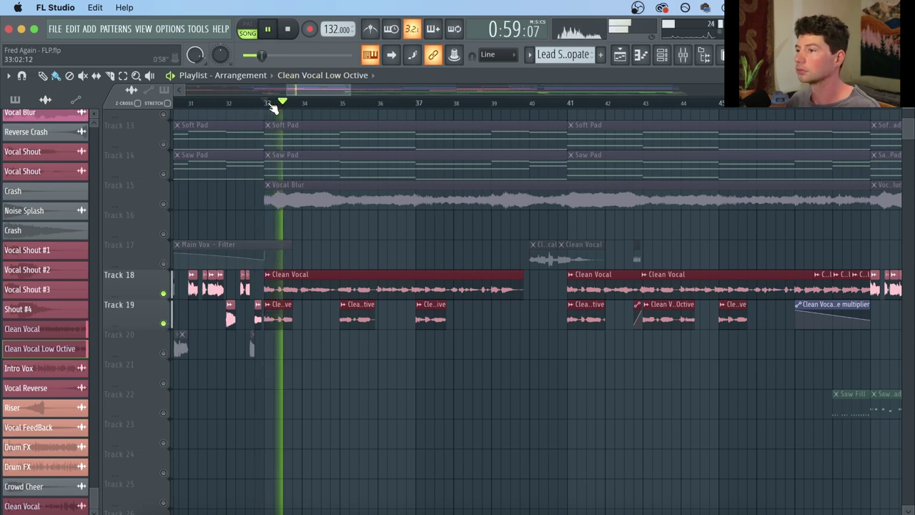
left_click(287, 30)
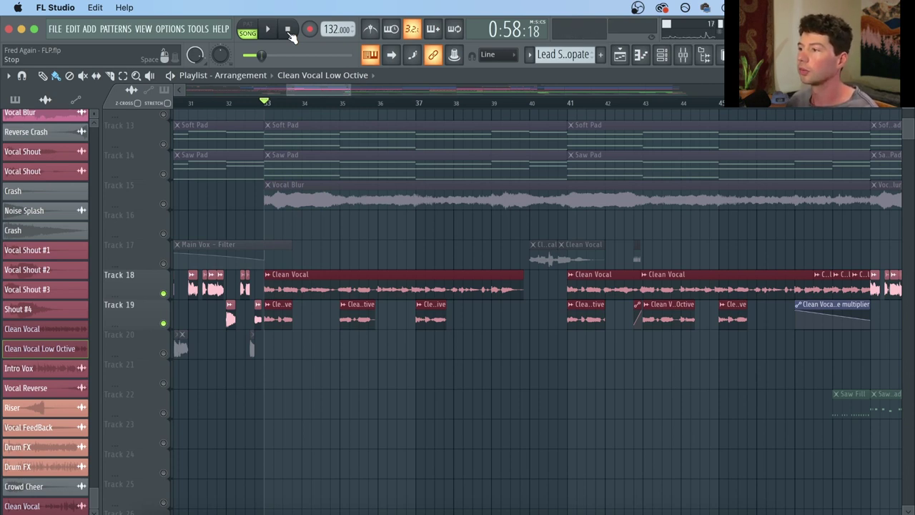
Unmute Track 17 and review how the vocal clips on Tracks 17 to 19 are spread across the arrangement.
left_click(163, 263)
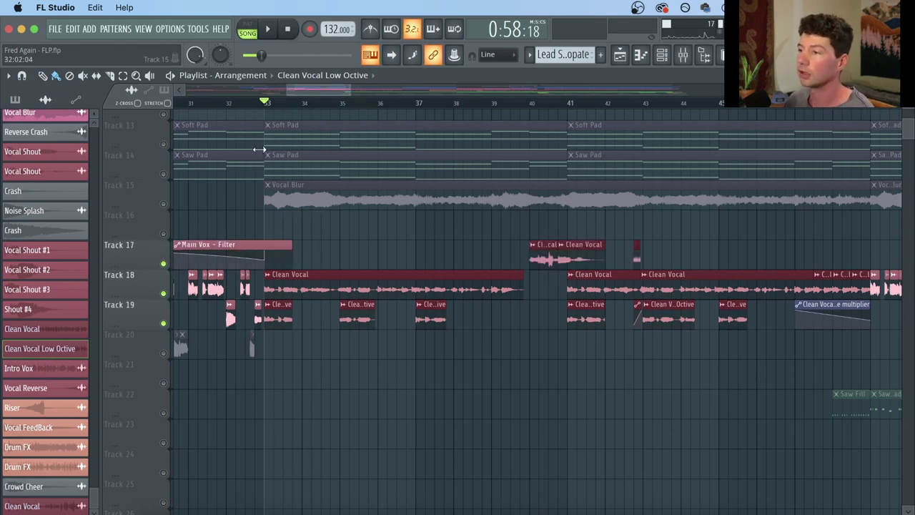
scroll(314, 105, "down", 4)
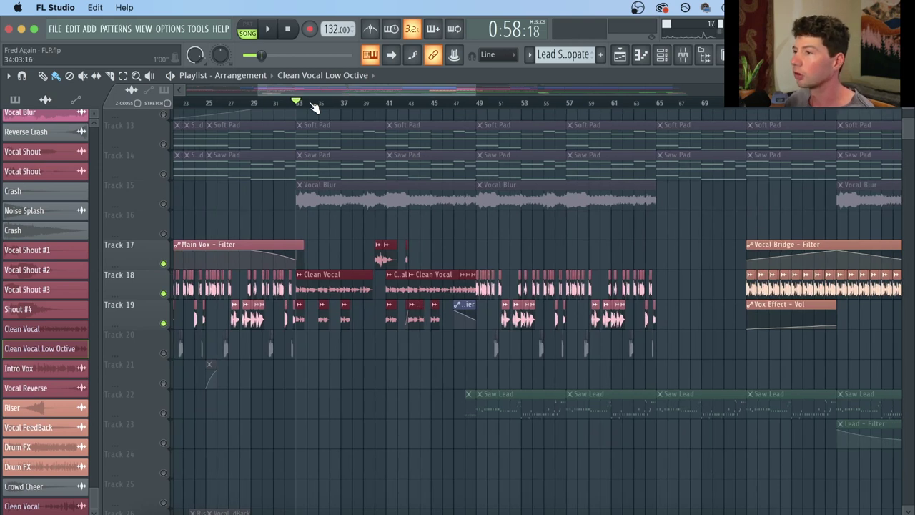
scroll(313, 106, "down", 3)
left_click_drag(313, 90, 264, 95)
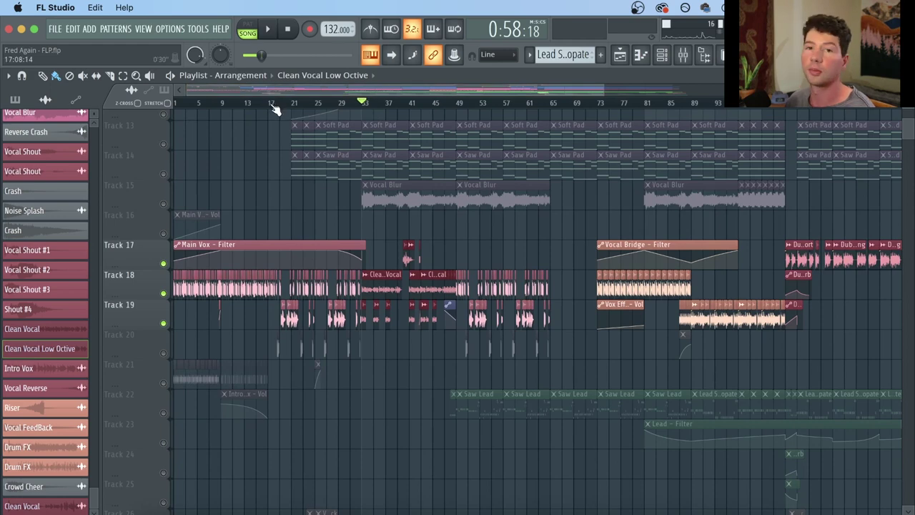
scroll(275, 108, "down", 1)
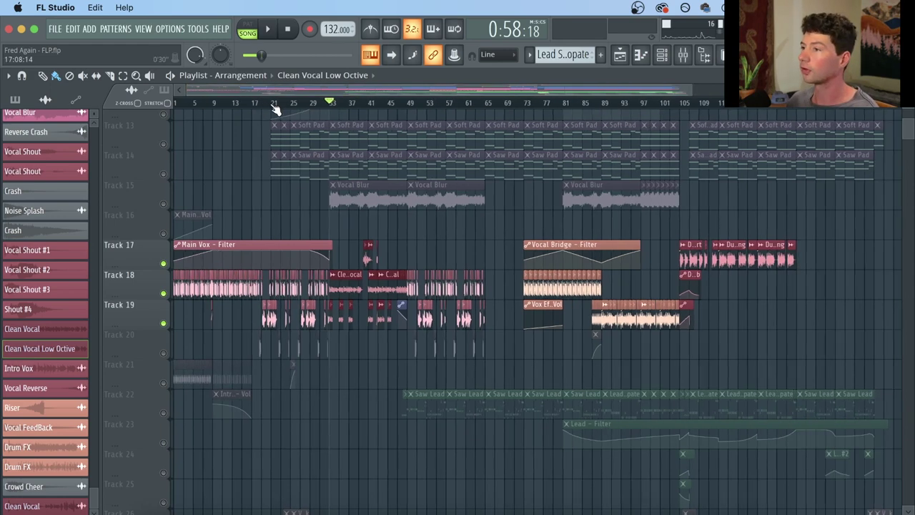
scroll(275, 107, "up", 3)
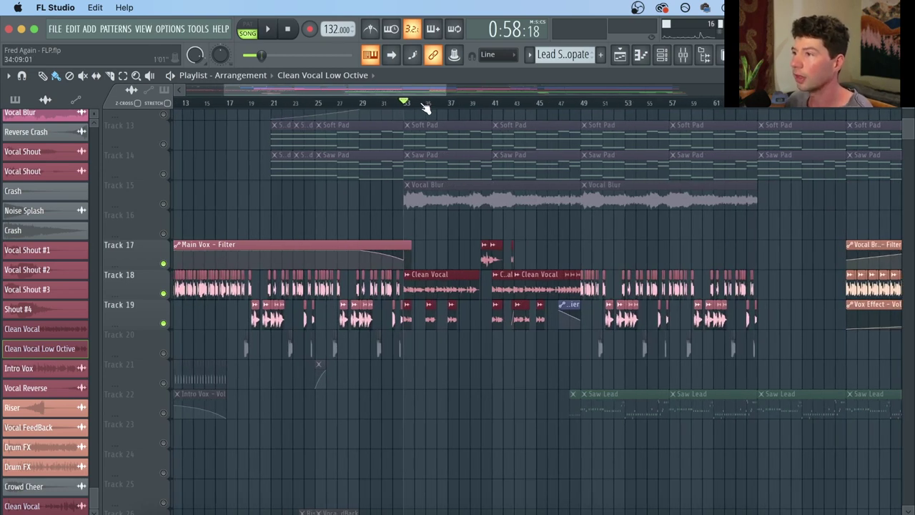
scroll(425, 107, "up", 2)
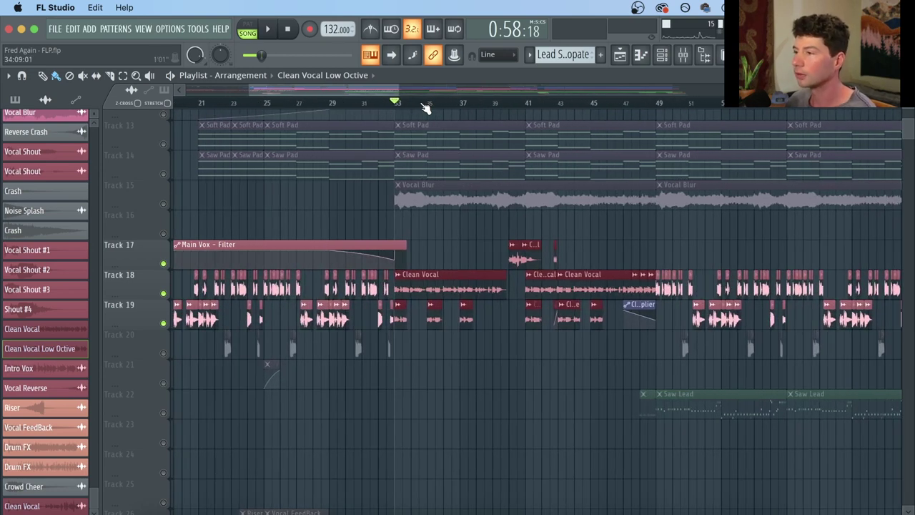
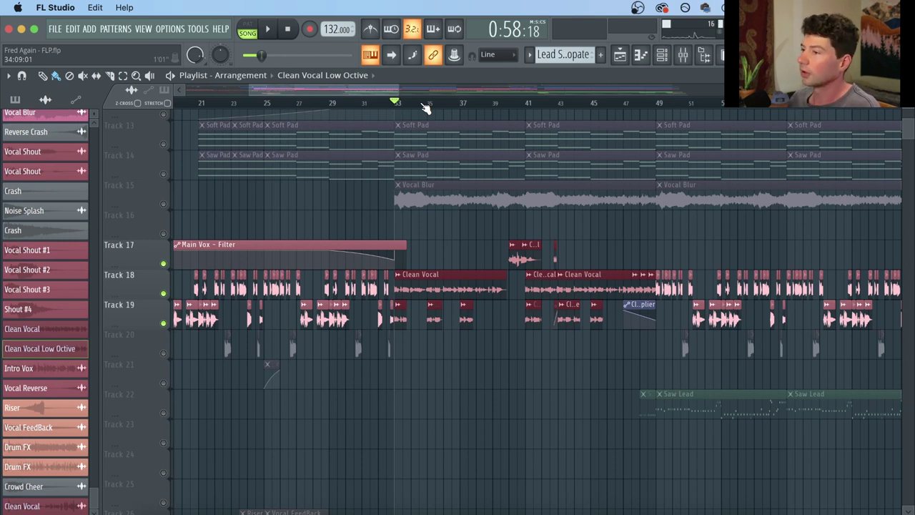
Audition the Clean Vocal clips on Track 17 from bar 40.
scroll(496, 108, "up", 2)
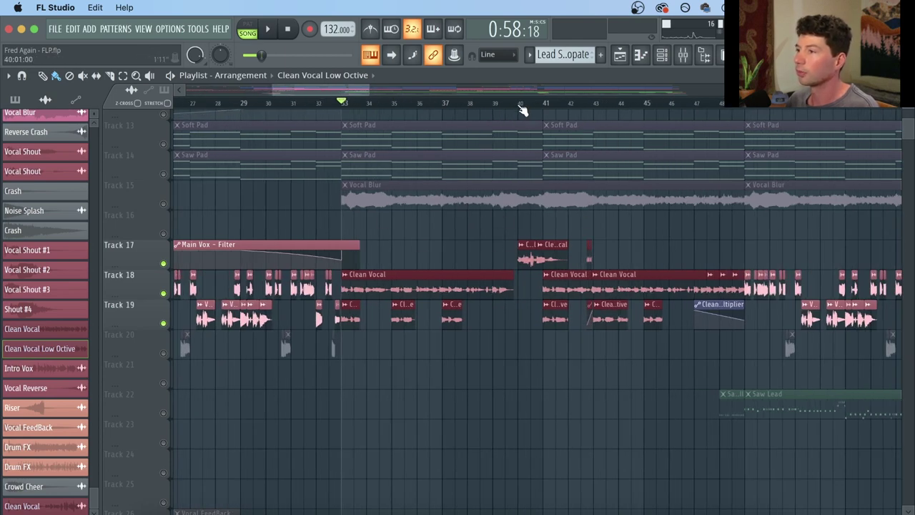
left_click(520, 105)
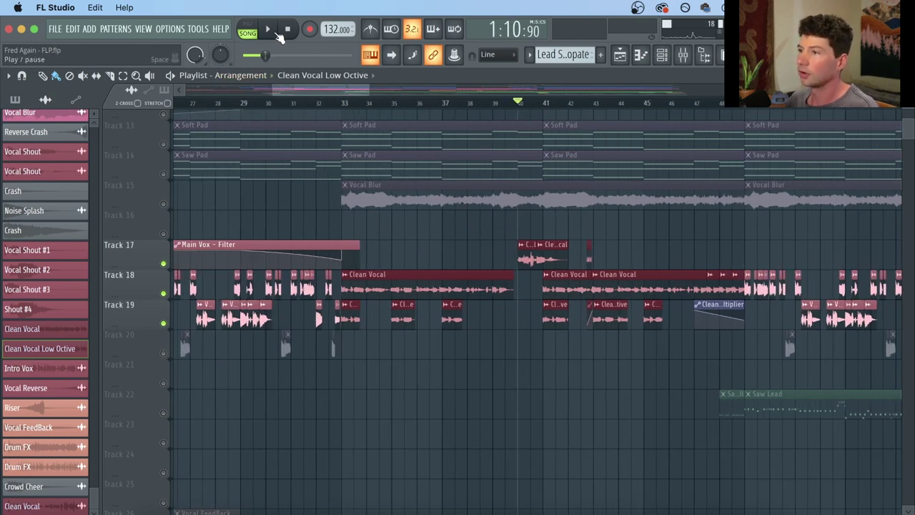
scroll(543, 107, "up", 5)
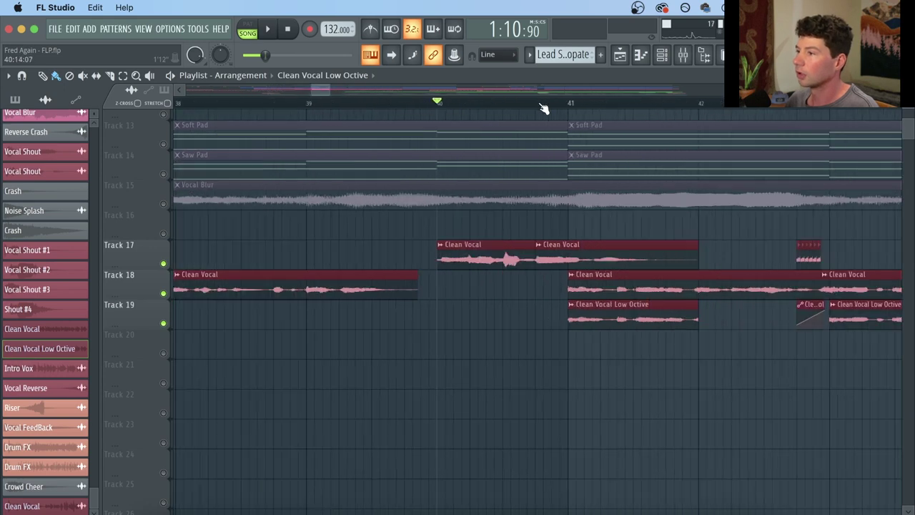
scroll(543, 108, "down", 3)
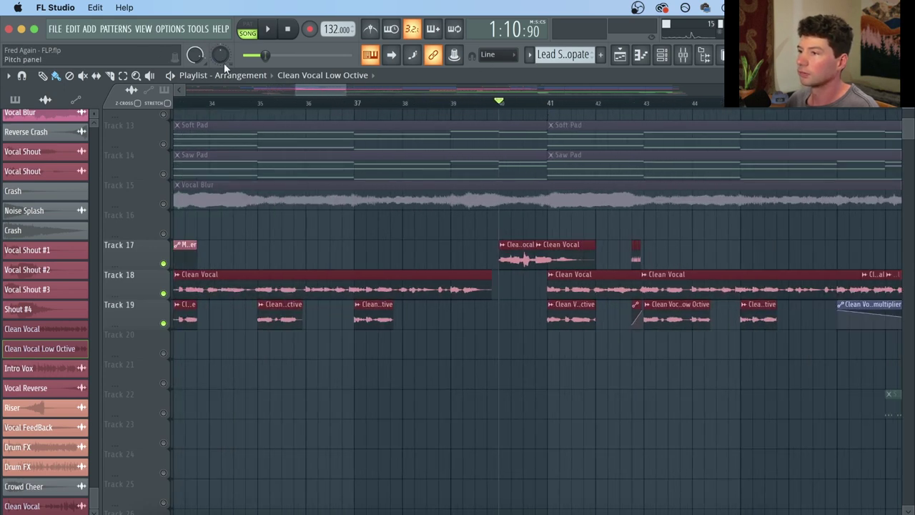
left_click(273, 32)
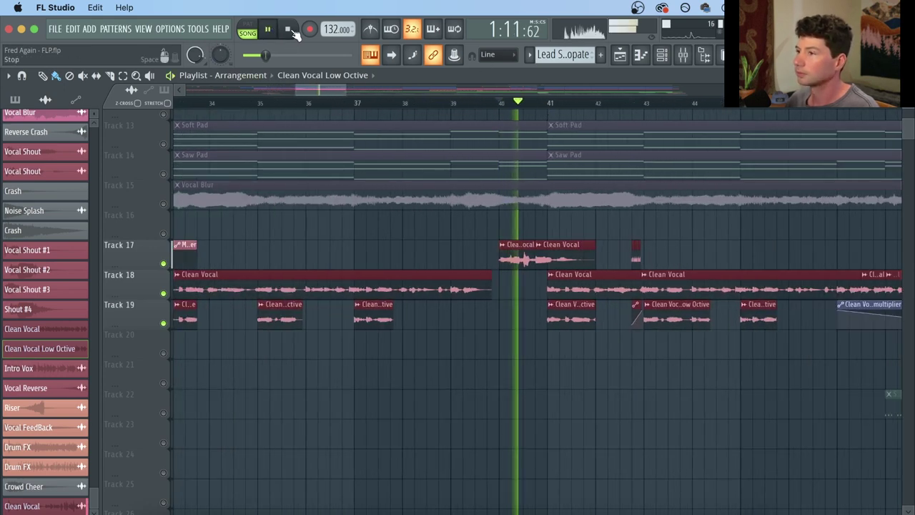
left_click(287, 29)
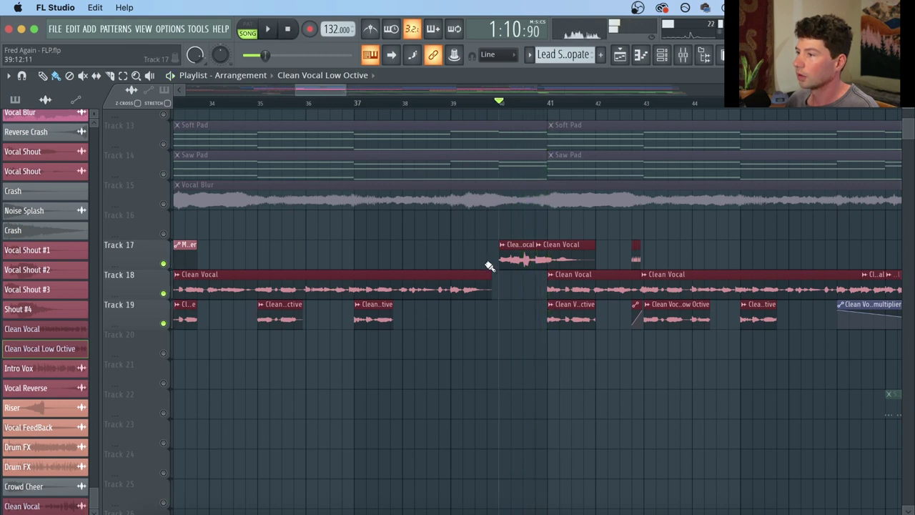
Extend the first Clean Vocal clip on Track 18 to bar 41 and audition it from bar 40 with Track 17 muted.
left_click_drag(492, 279, 549, 279)
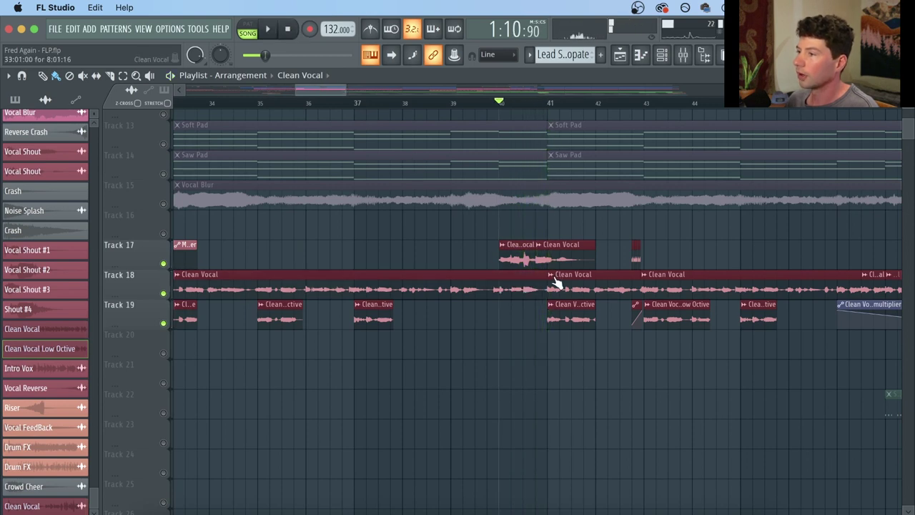
left_click(163, 263)
key("space")
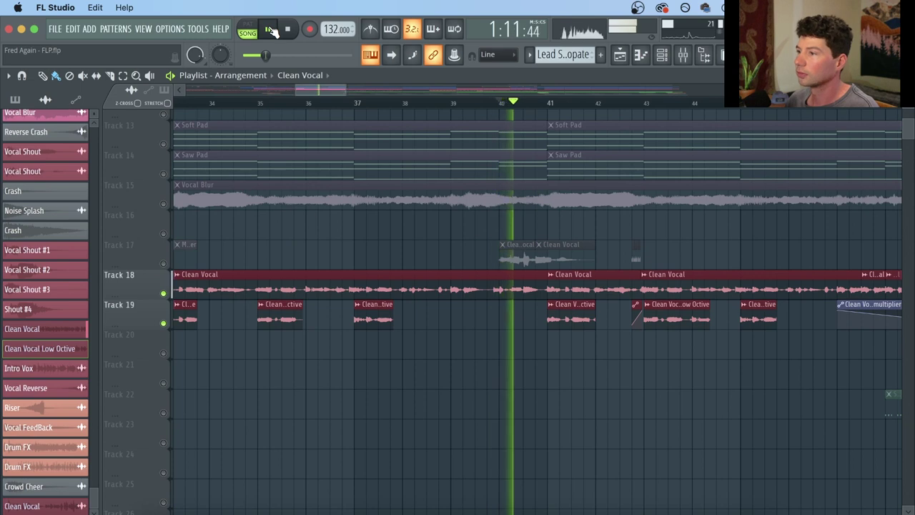
left_click(288, 30)
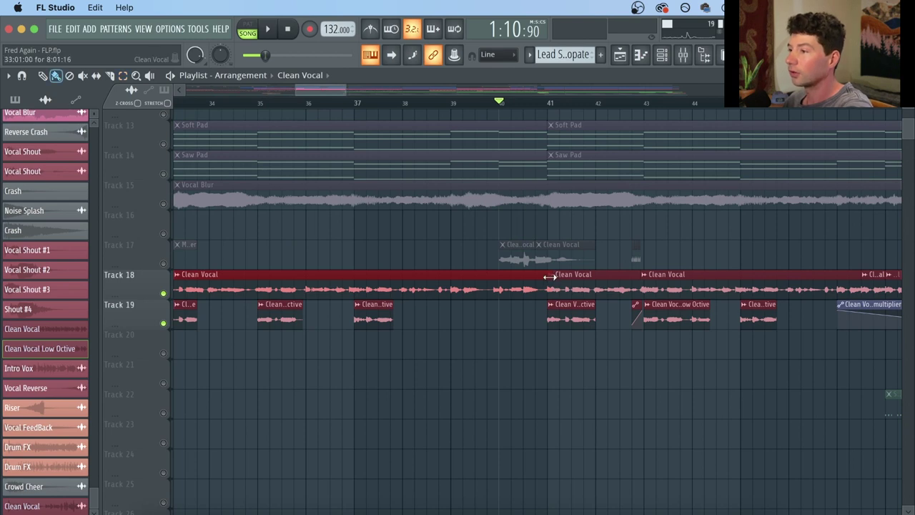
Trim the Clean Vocal clip on Track 18 back to just before bar 40 and unmute Track 17.
left_click_drag(547, 276, 490, 276)
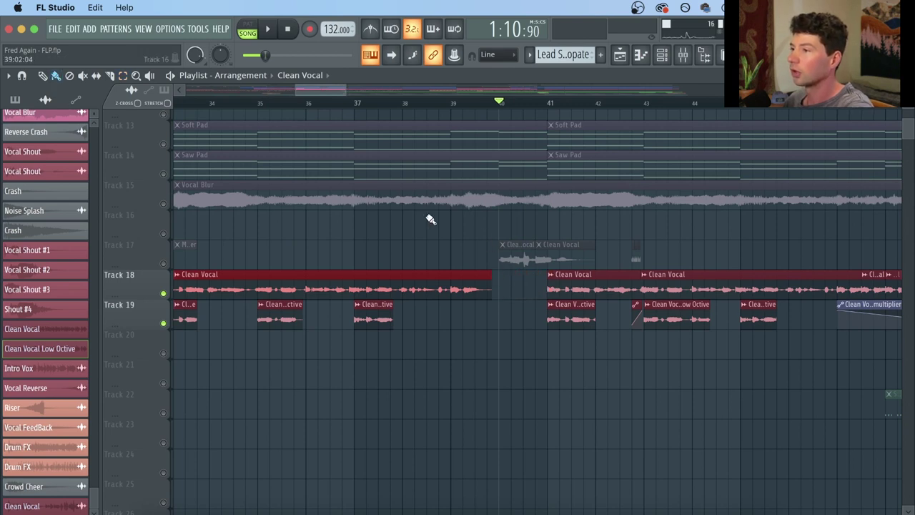
left_click(163, 263)
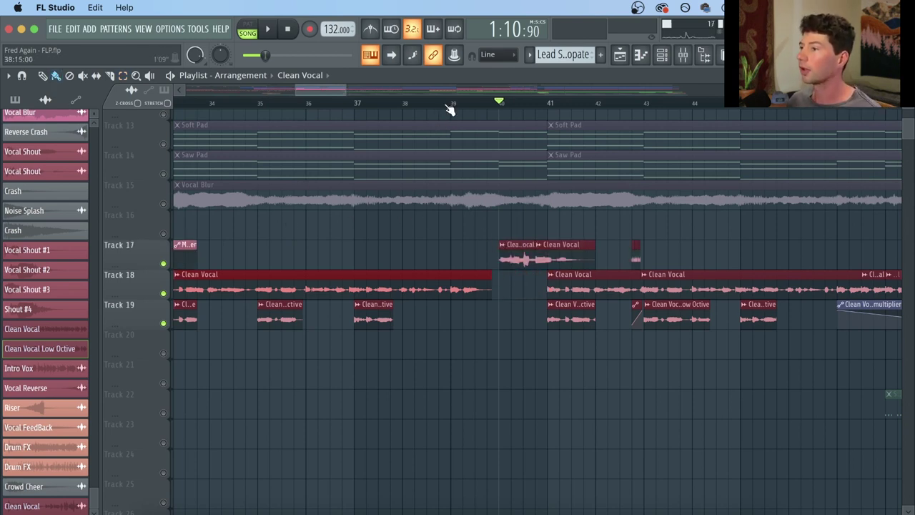
Find the dub vocal section in the arrangement and set the playhead to its start at bar 105.
scroll(449, 109, "down", 2)
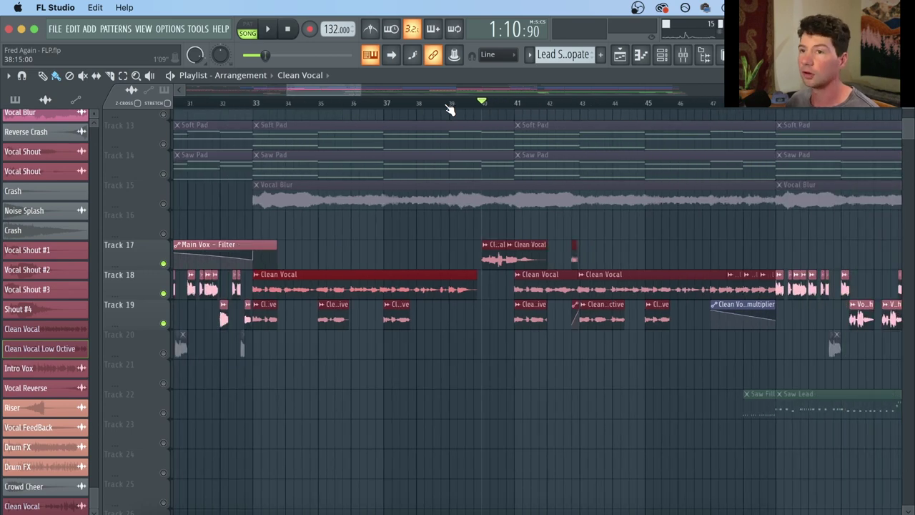
scroll(449, 108, "down", 5)
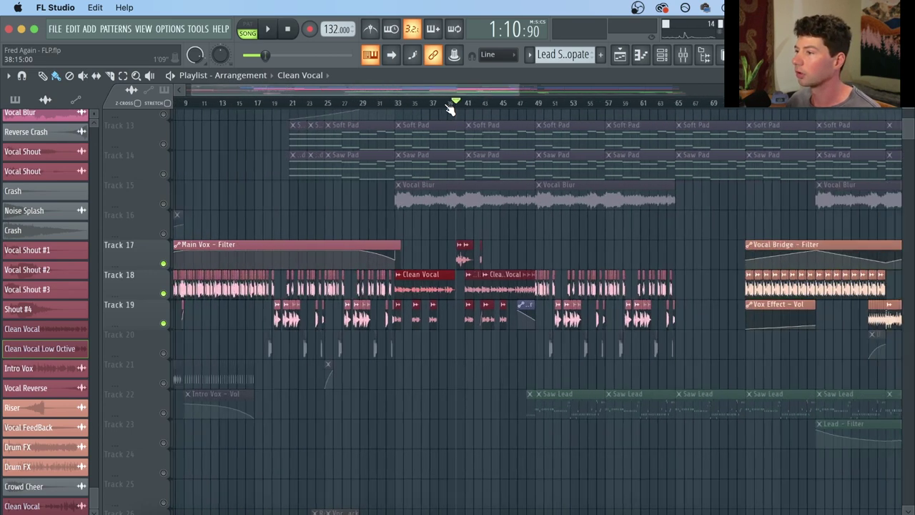
scroll(450, 107, "down", 3)
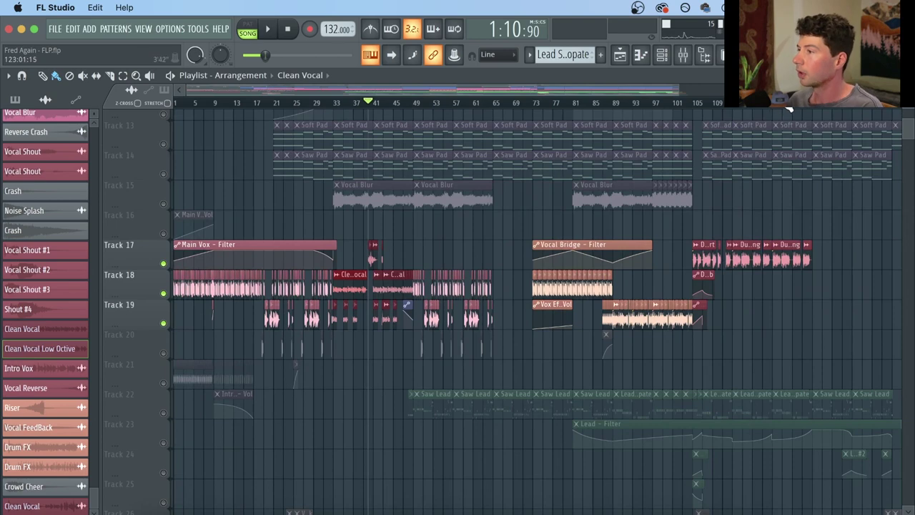
scroll(788, 109, "up", 4)
left_click_drag(611, 88, 647, 90)
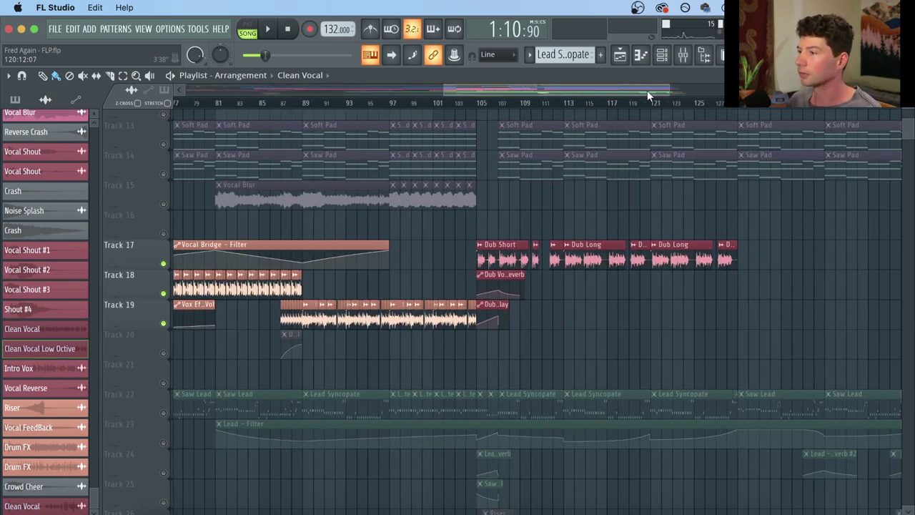
left_click(483, 104)
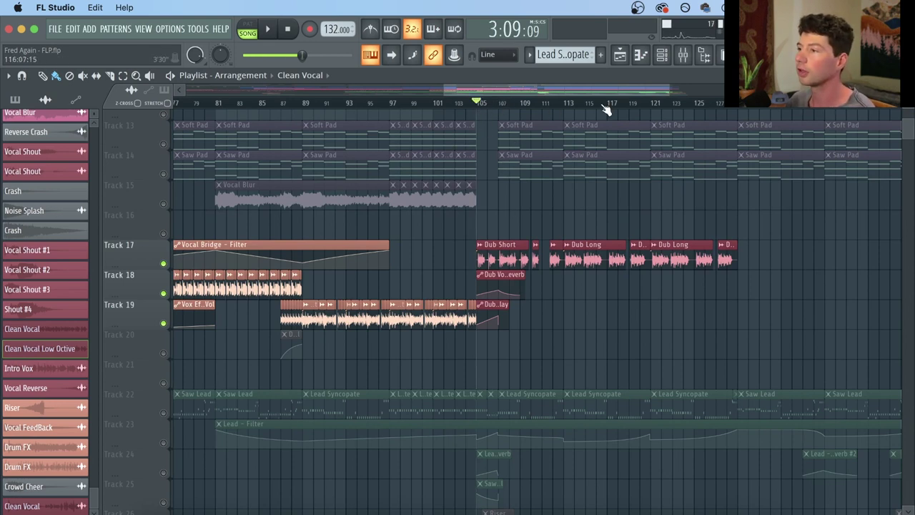
Examine the Dub Short and Dub Long clips on Track 17 and audition them from bar 105.
scroll(608, 106, "up", 3)
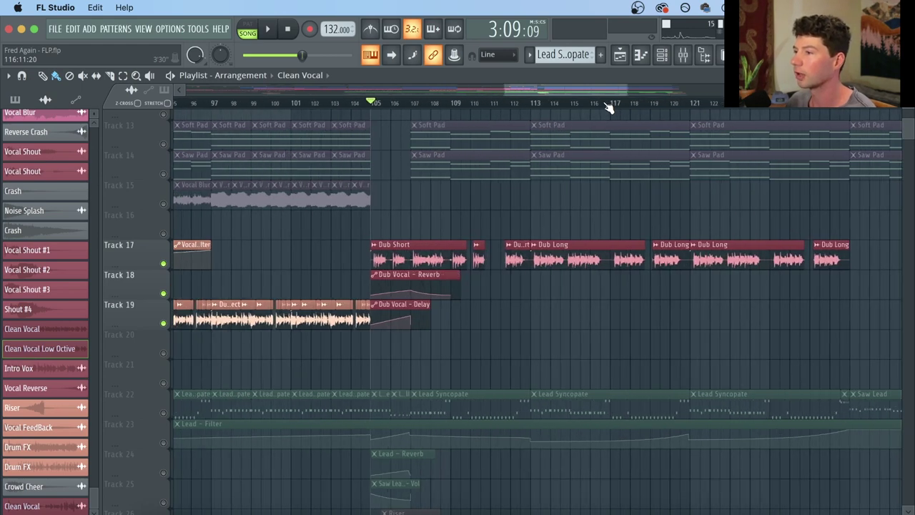
scroll(550, 202, "up", 4)
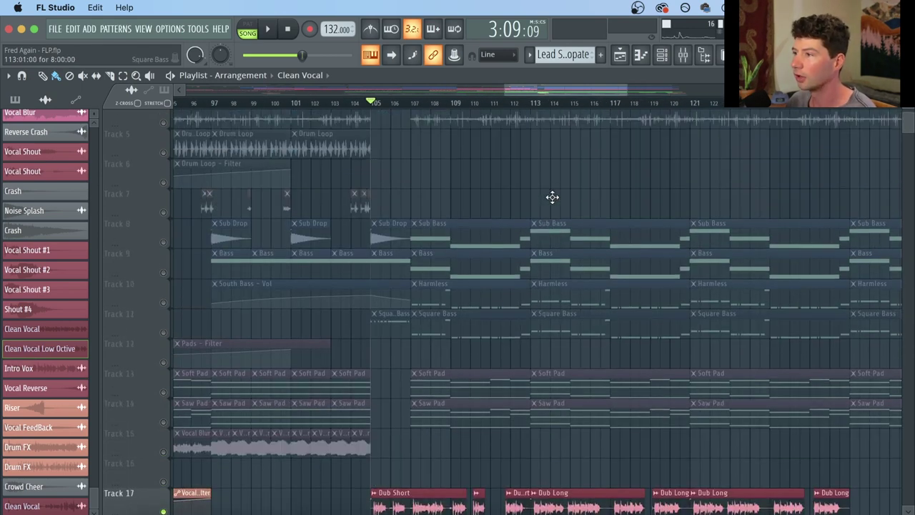
scroll(551, 198, "down", 2)
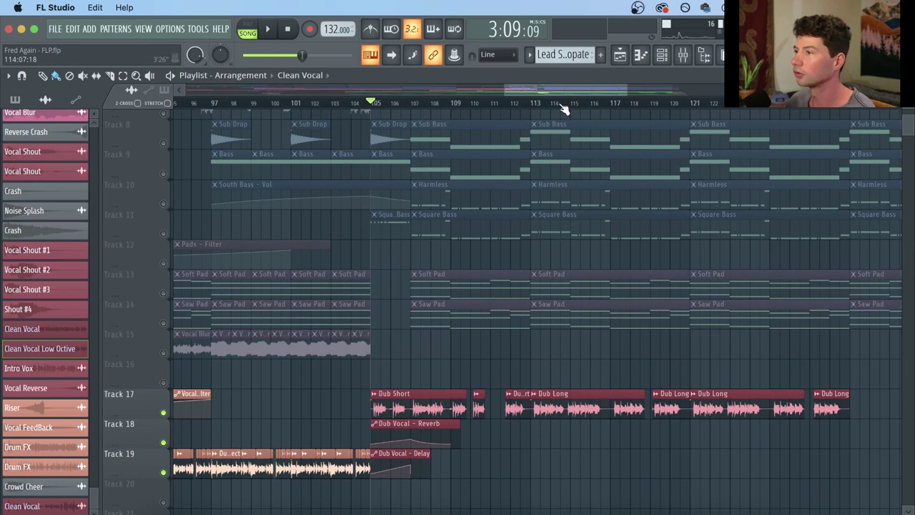
scroll(563, 107, "down", 2)
scroll(564, 107, "up", 3)
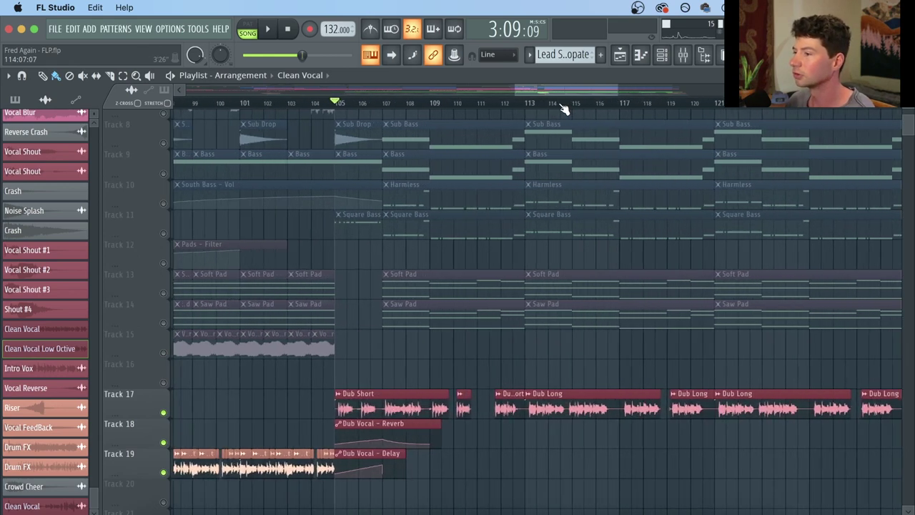
left_click_drag(542, 87, 552, 88)
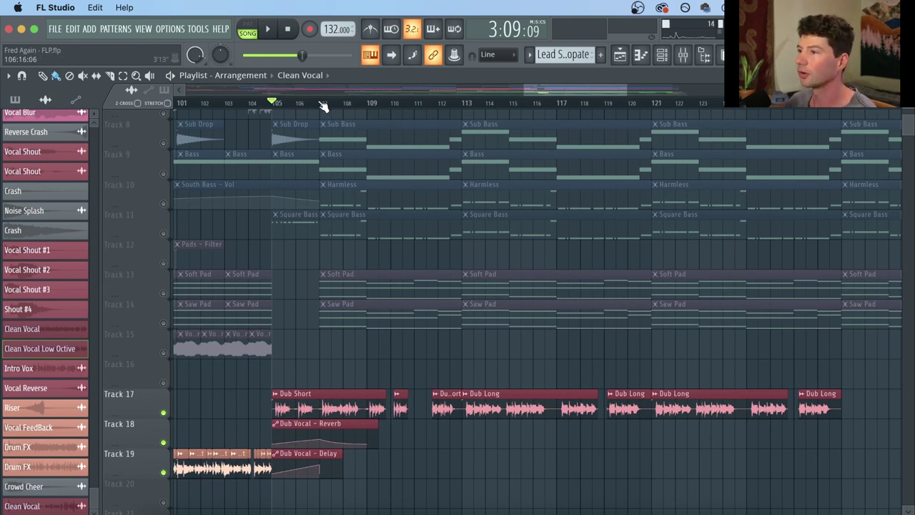
scroll(323, 106, "down", 2)
left_click(269, 30)
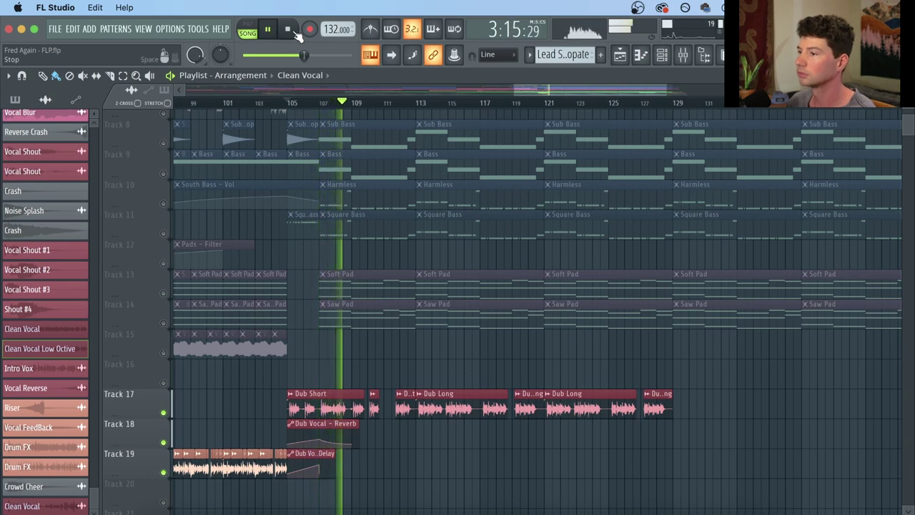
left_click(289, 30)
Find the vocal bridge section in the arrangement and audition it from bar 73, ending with the playhead set just before bar 77.
scroll(421, 107, "down", 3)
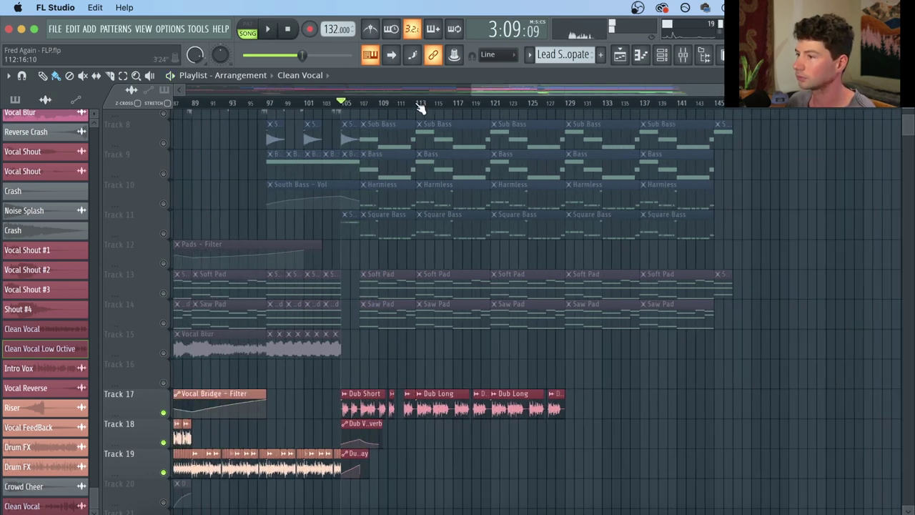
scroll(420, 107, "down", 3)
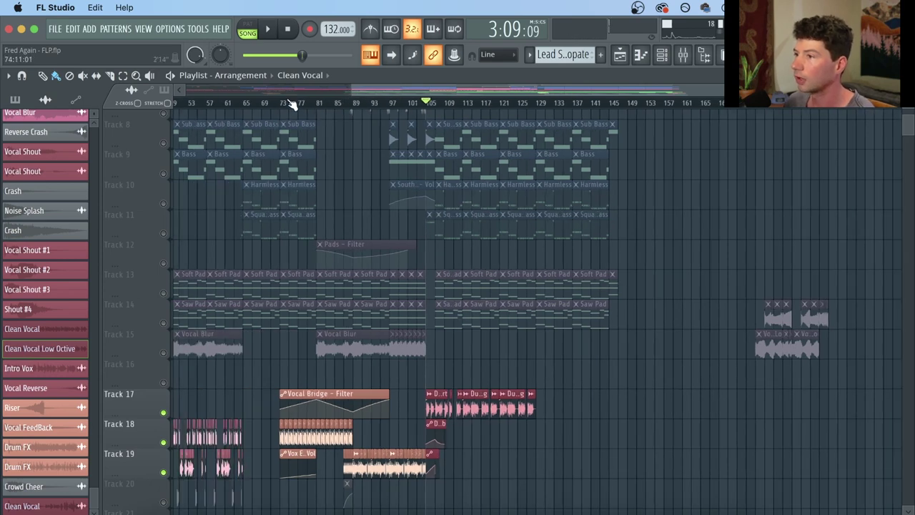
scroll(292, 105, "up", 6)
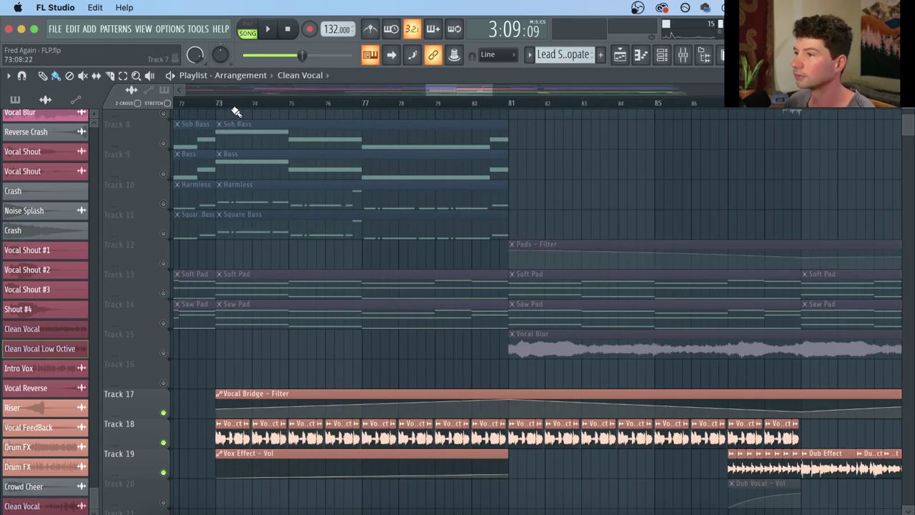
left_click(216, 104)
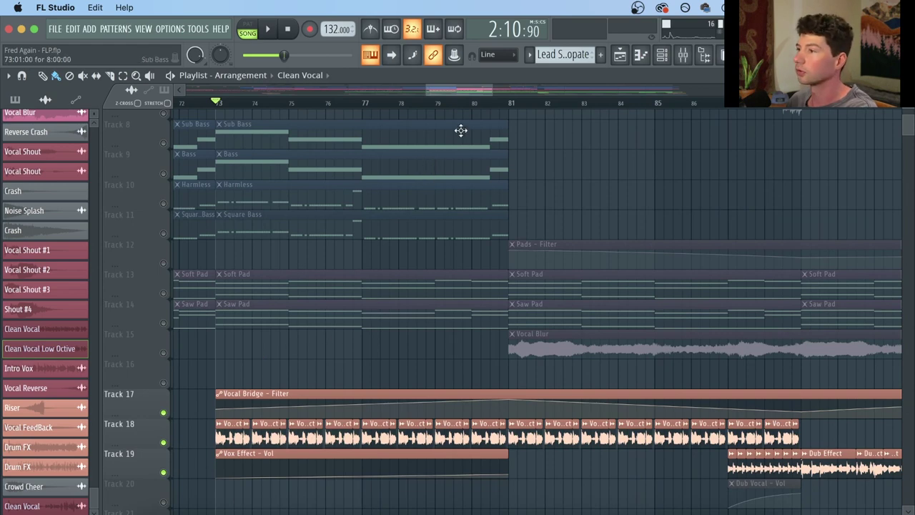
key("space")
left_click(357, 103)
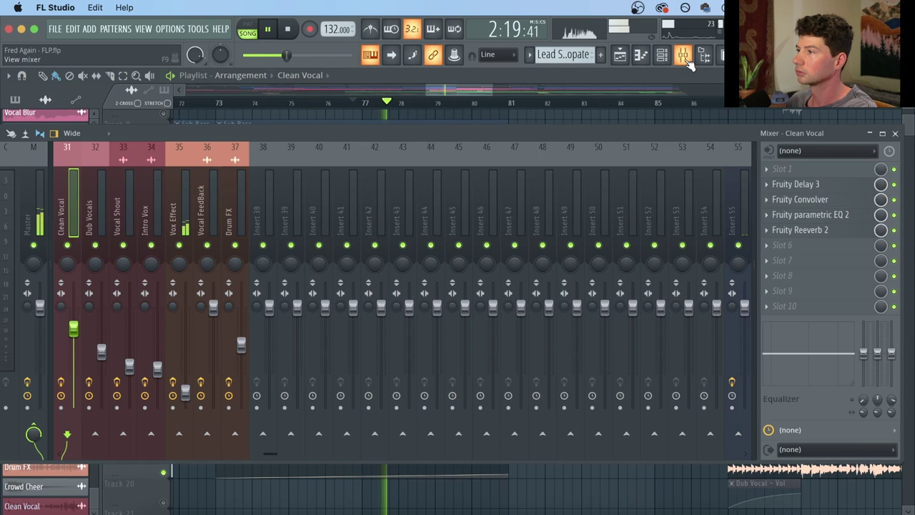
Examine the effect chain on the Vox Effect mixer channel during playback and stop the playback.
left_click(682, 55)
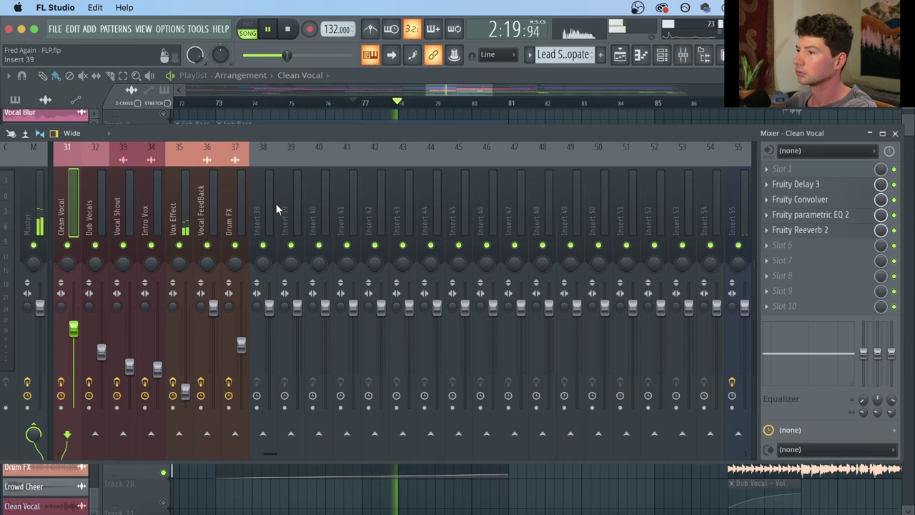
left_click(172, 208)
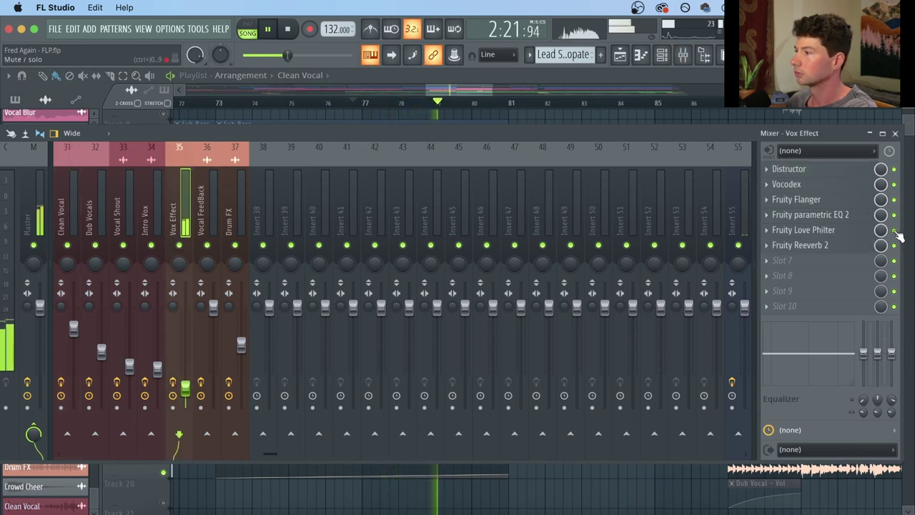
key("space")
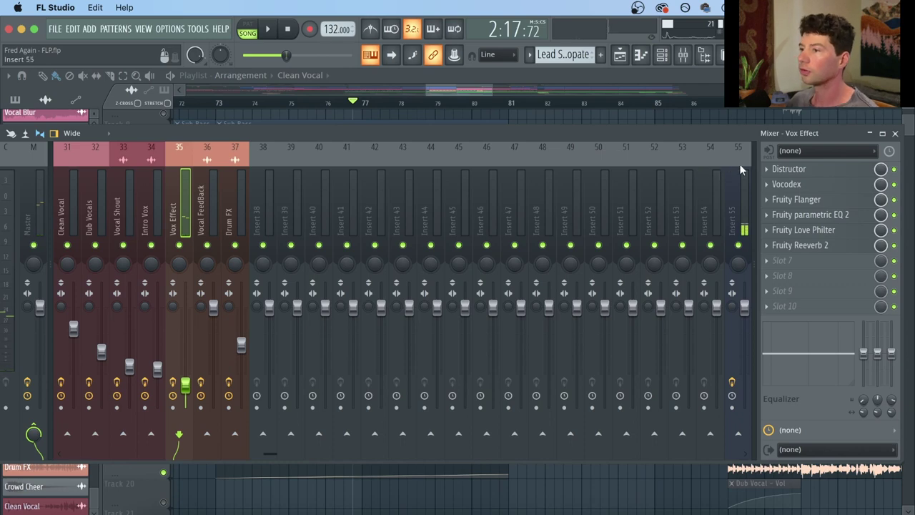
Solo Track 18 and audition it with Vocodex, Fruity Flanger, parametric EQ 2, Love Philter and Reeverb 2 bypassed on the Vox Effect channel.
left_click(481, 94)
right_click(164, 443)
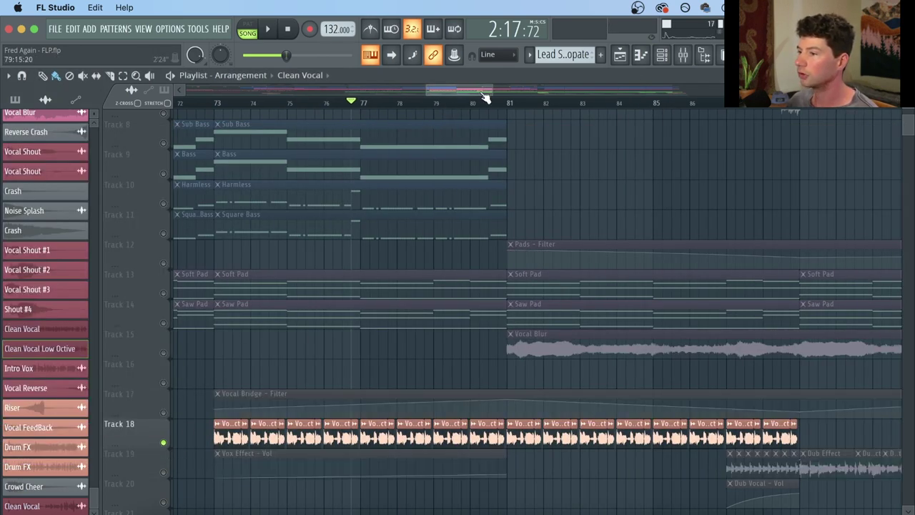
left_click(683, 55)
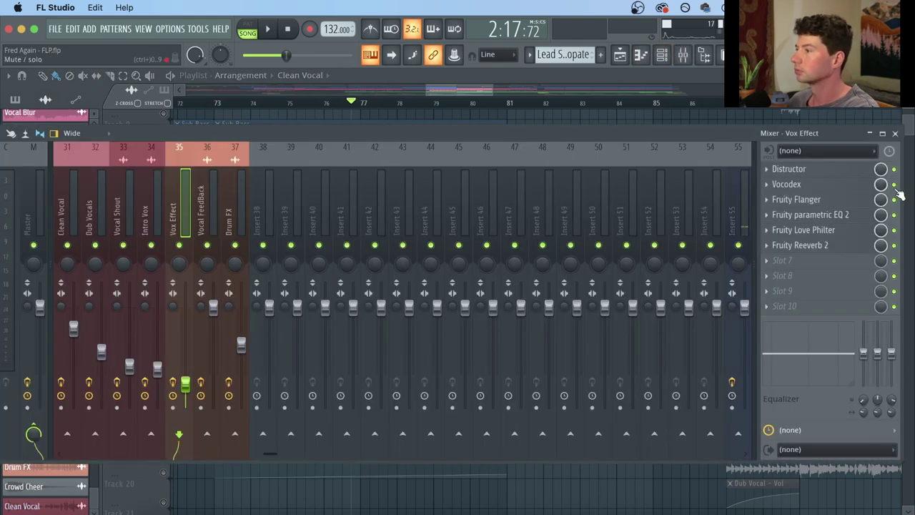
left_click(894, 214)
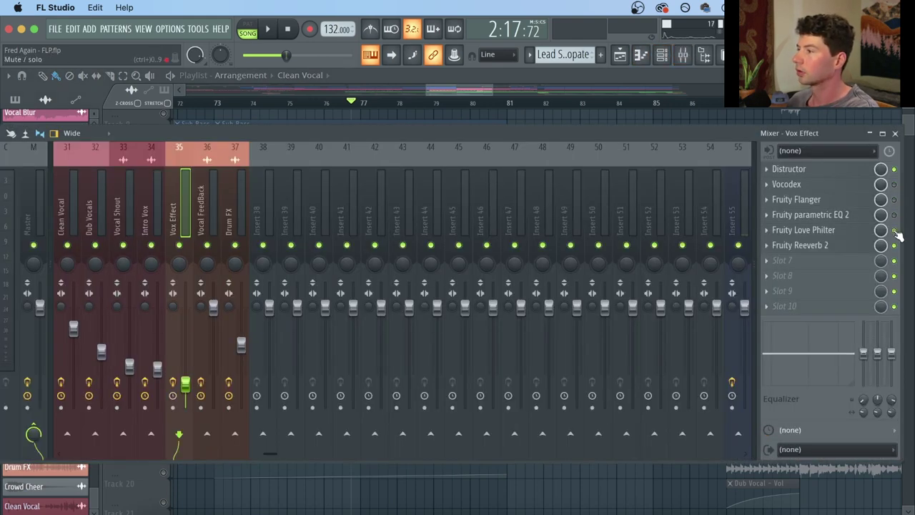
left_click(894, 245)
key("space")
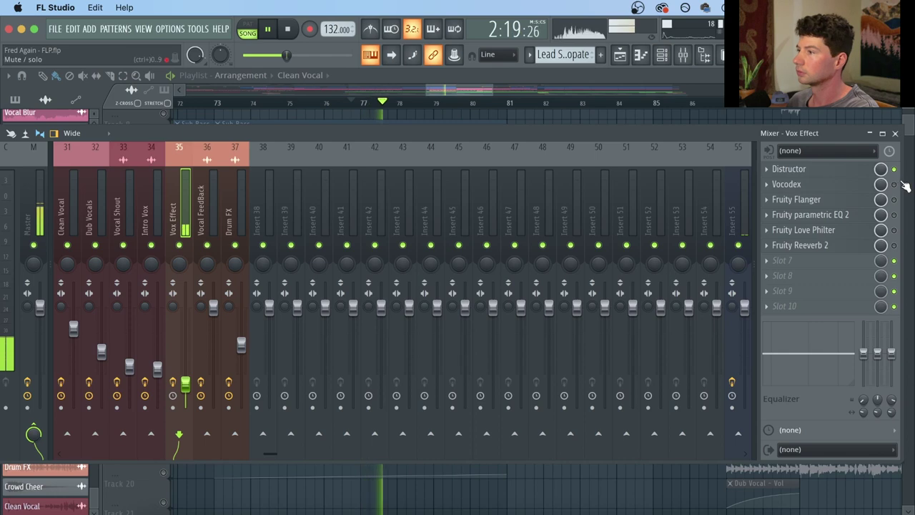
key("space")
Re-enable Vocodex on the Vox Effect channel and examine its settings.
left_click(786, 184)
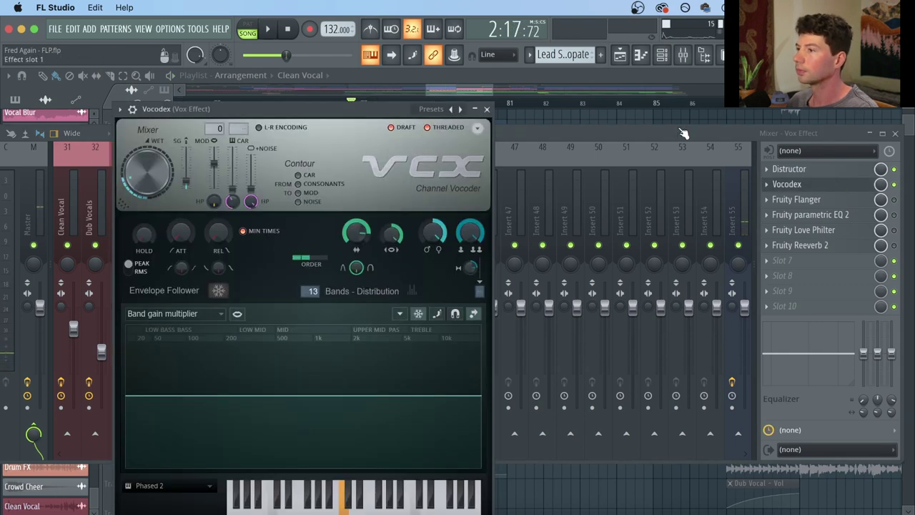
left_click_drag(385, 113, 504, 105)
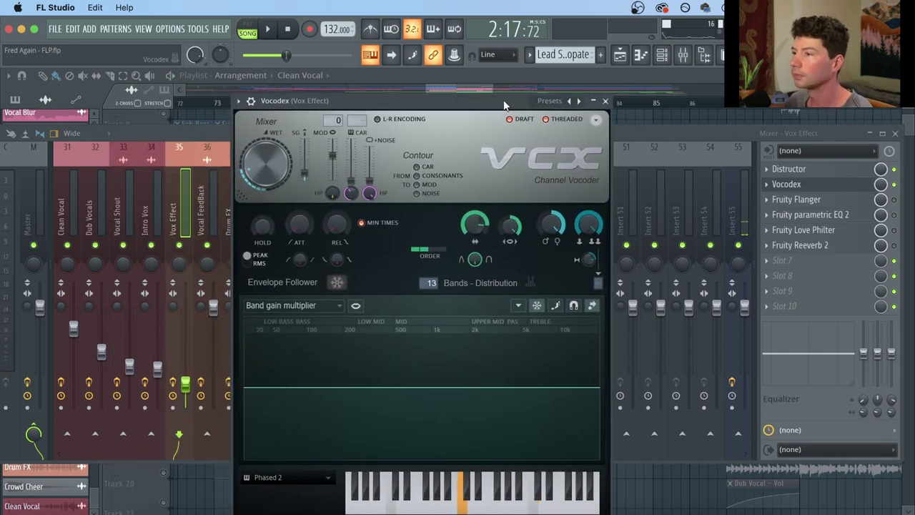
left_click(605, 101)
key("Escape")
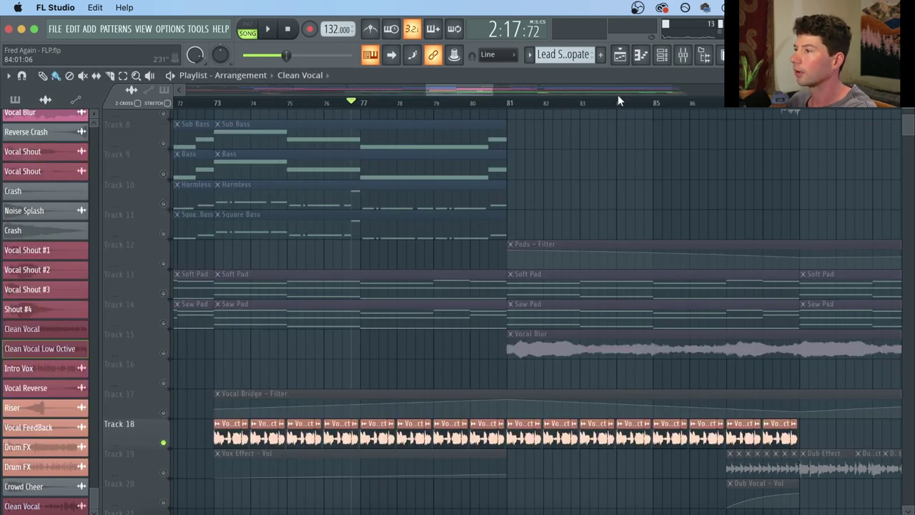
Solo Track 19 and audition the Dub Effect clips from bar 89 while examining how Vocodex processes them.
scroll(459, 245, "right", 4)
left_click(163, 472)
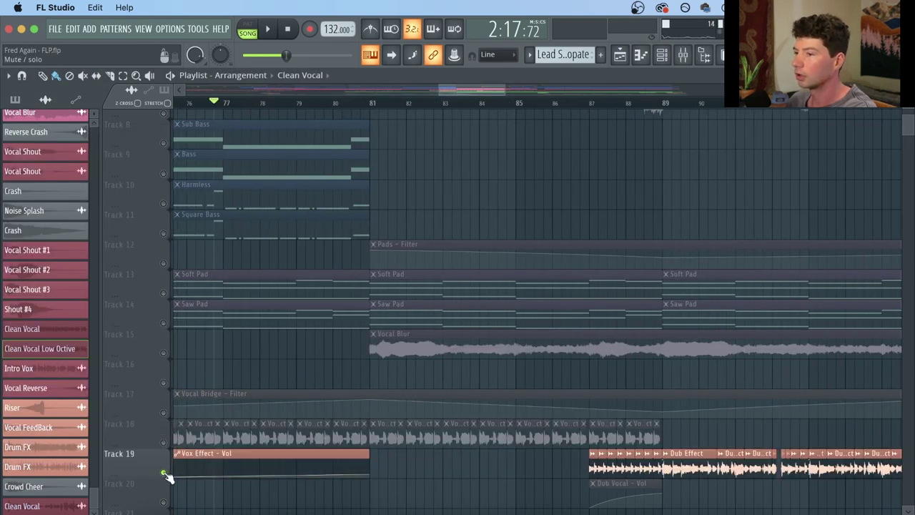
left_click(666, 104)
key("F9")
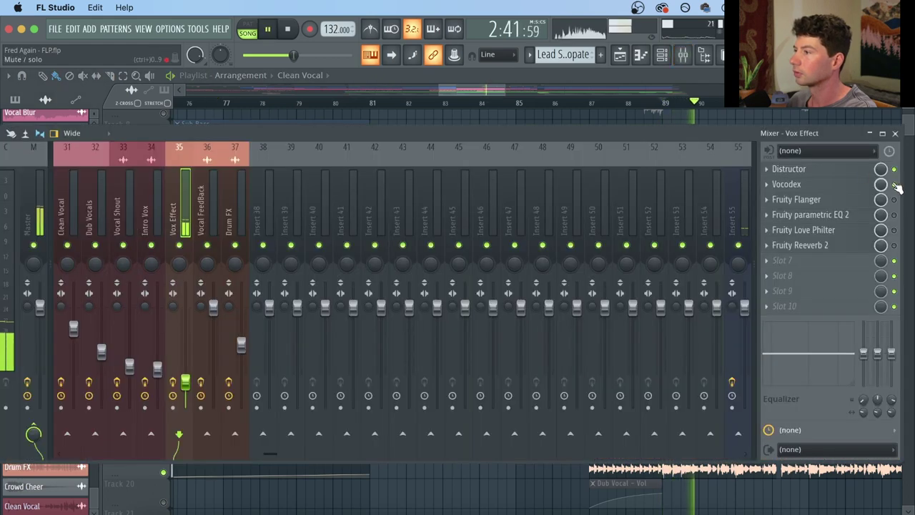
left_click(846, 187)
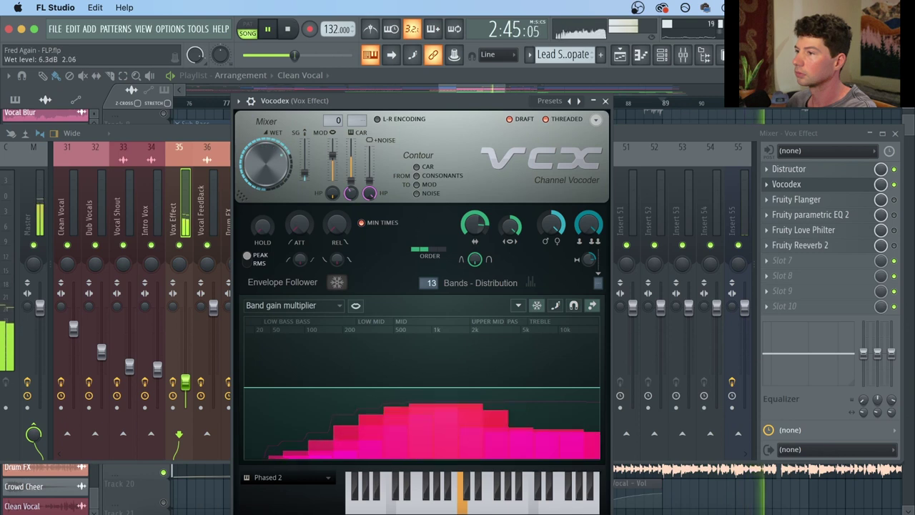
key("space")
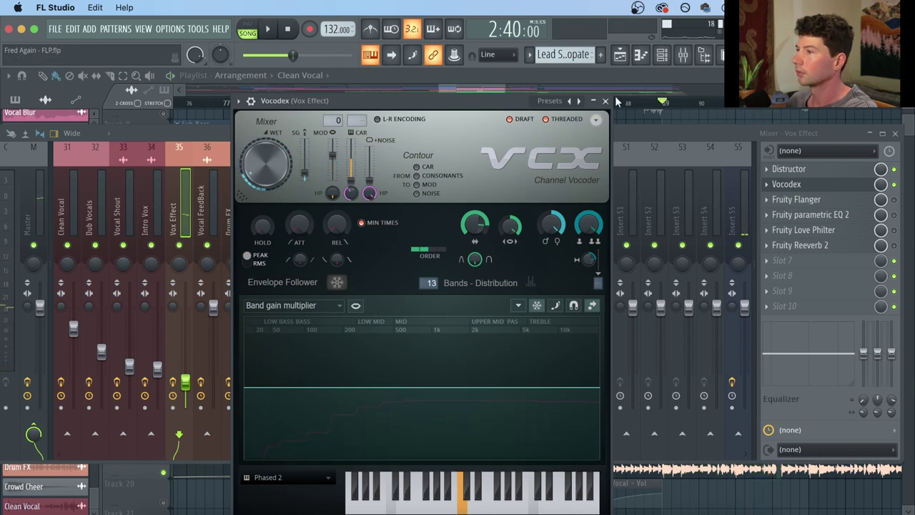
left_click(605, 101)
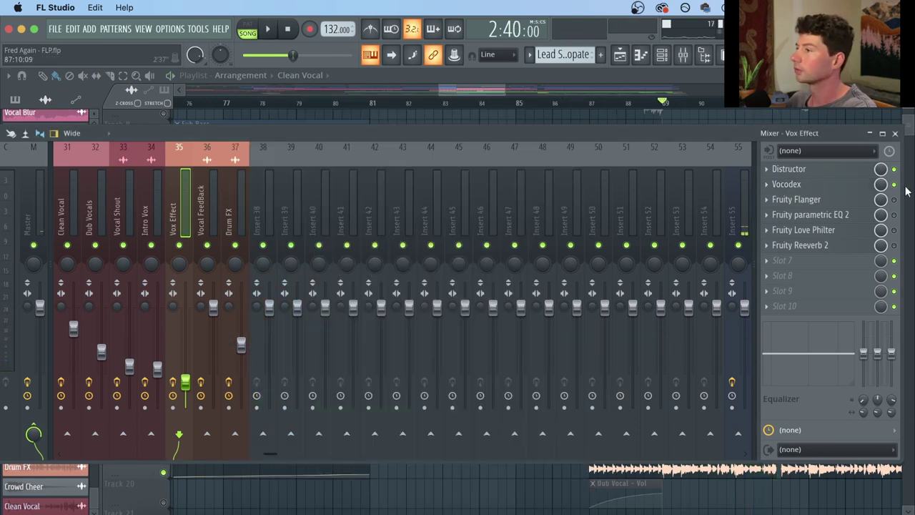
Re-enable Fruity Flanger, parametric EQ 2, Love Philter and Reeverb 2 on the Vox Effect channel while auditioning from bar 89.
left_click(865, 216)
left_click(895, 215)
key("space")
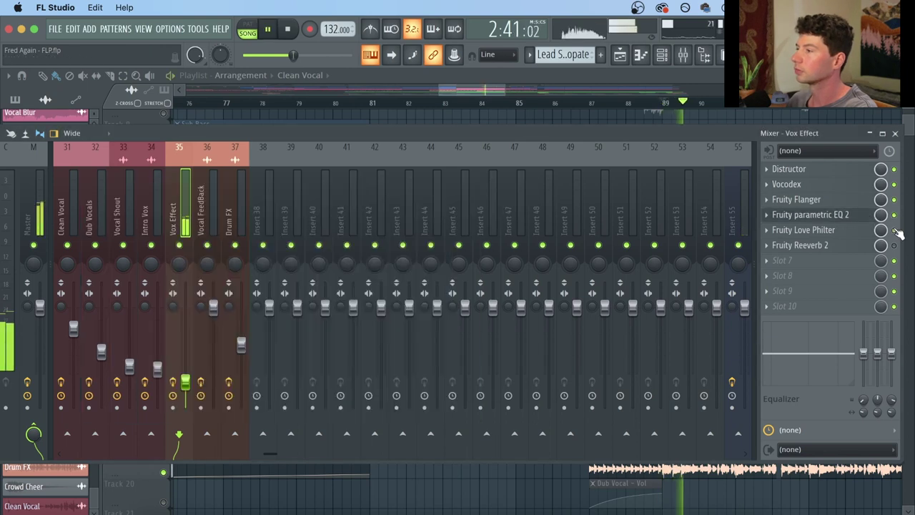
left_click(894, 230)
left_click(895, 246)
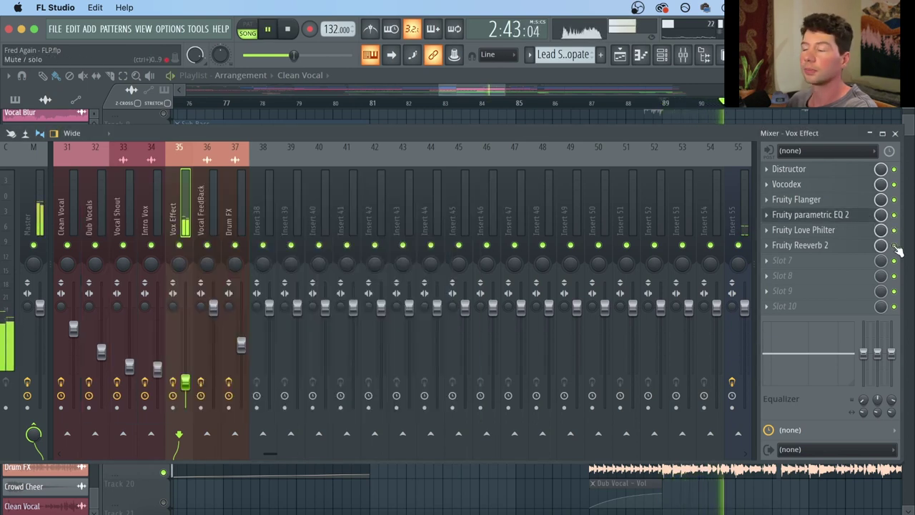
key("space")
Return to the playlist and take the soloed track out of solo so all tracks are active.
scroll(566, 107, "down", 4)
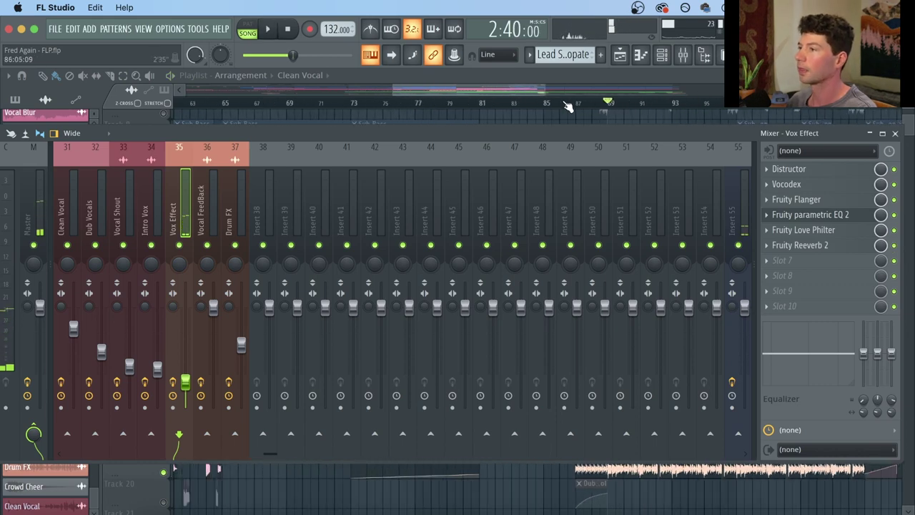
key("F9")
right_click(163, 234)
right_click(164, 234)
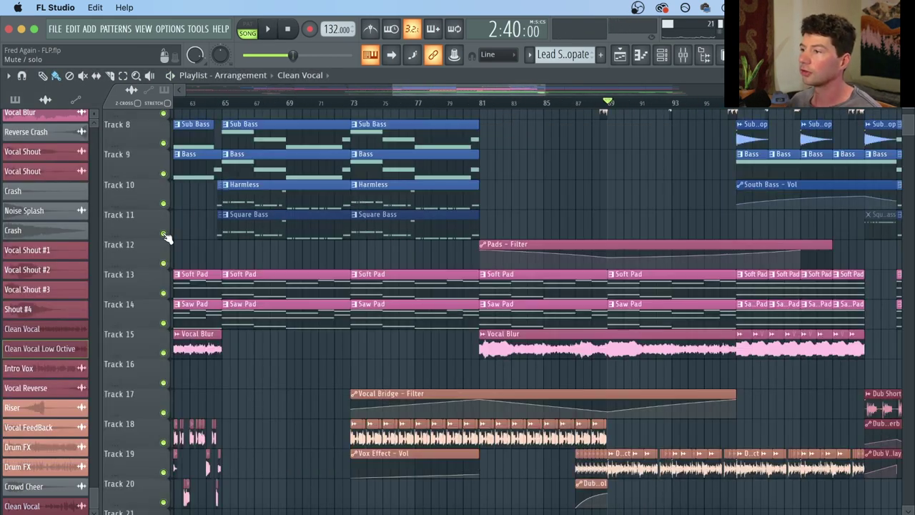
Look over the vocal and lead tracks across the whole arrangement and find the dub vocal section at bar 105.
scroll(665, 105, "down", 4)
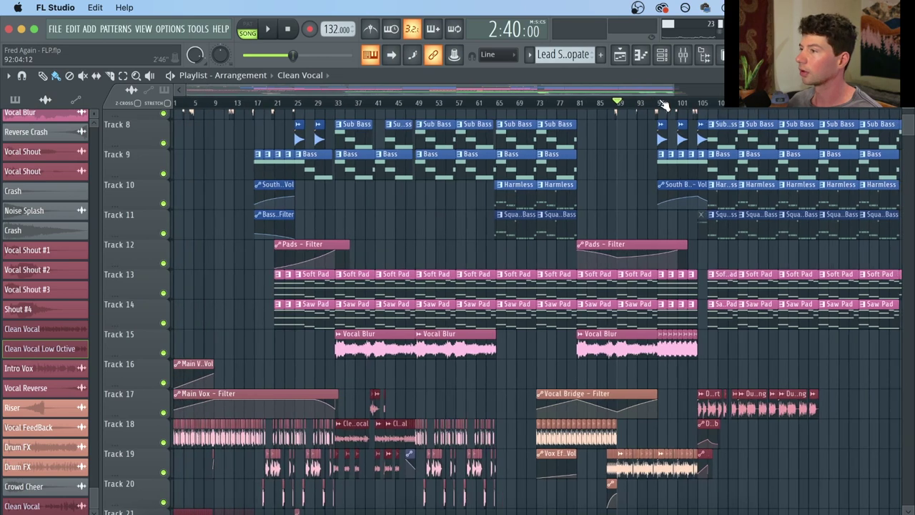
scroll(664, 226, "down", 3)
scroll(663, 214, "down", 3)
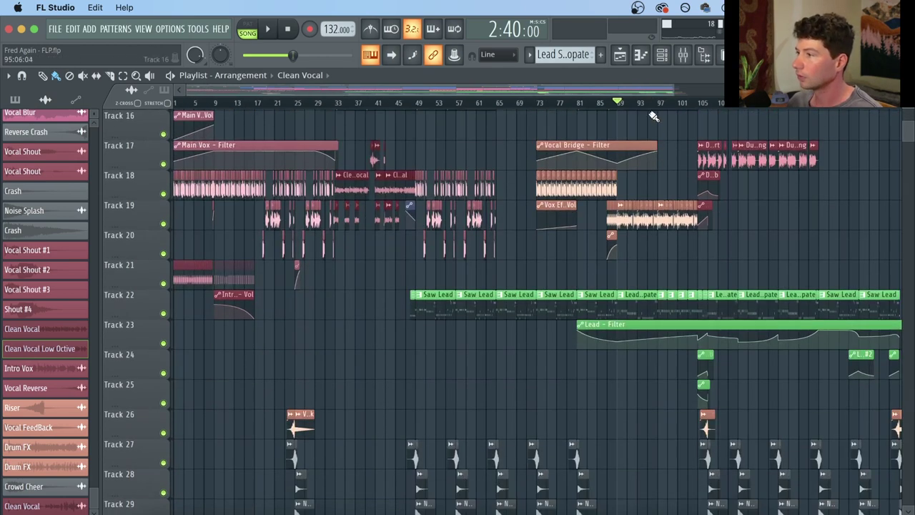
scroll(654, 113, "down", 2)
scroll(654, 113, "down", 1)
scroll(714, 222, "up", 3)
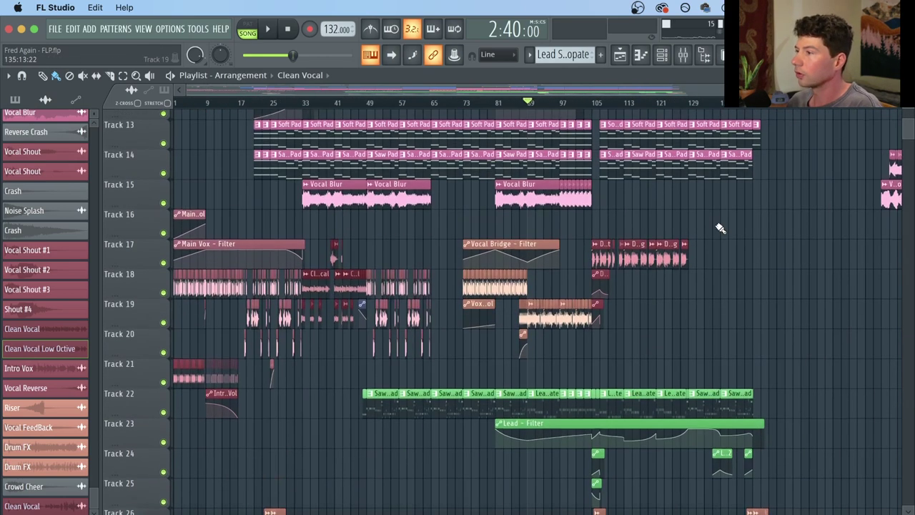
scroll(575, 111, "up", 5)
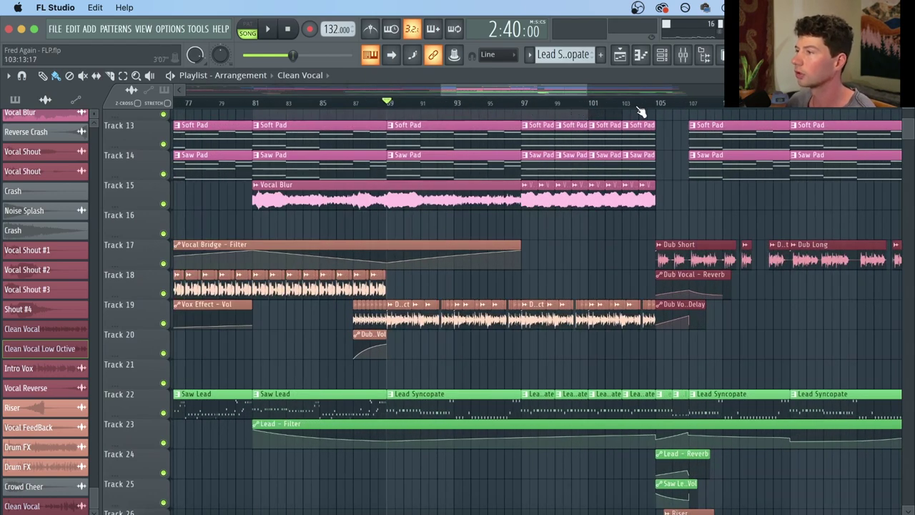
scroll(641, 111, "up", 2)
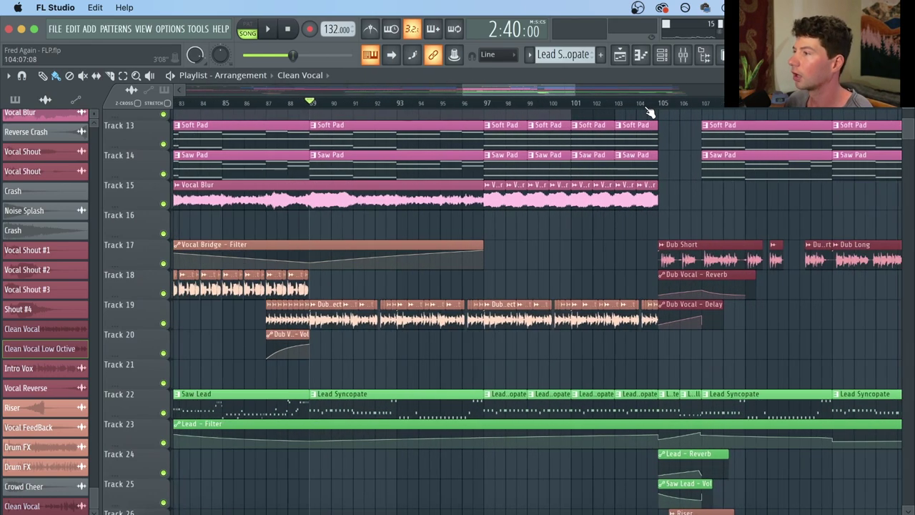
Examine the Dub Short clip's sample file, preview it from the keyboard below C5 and check its time-stretching pitch.
double_click(719, 255)
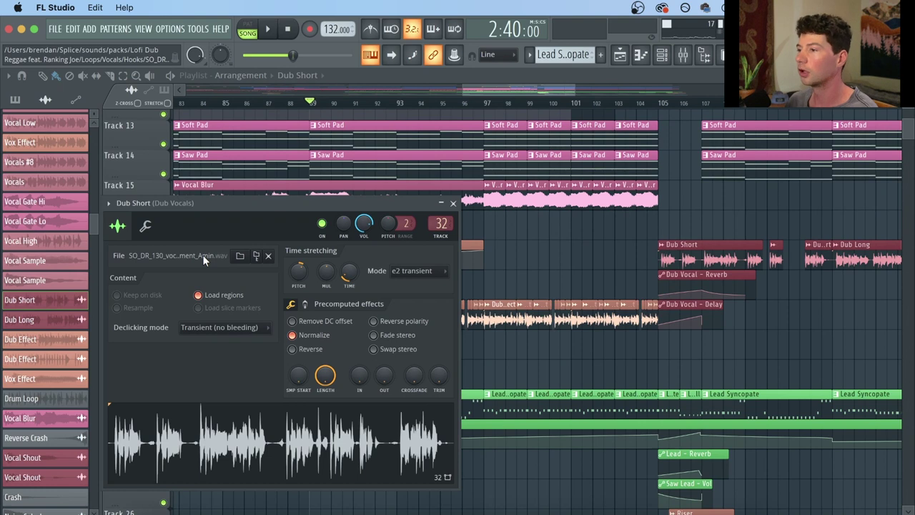
left_click(146, 226)
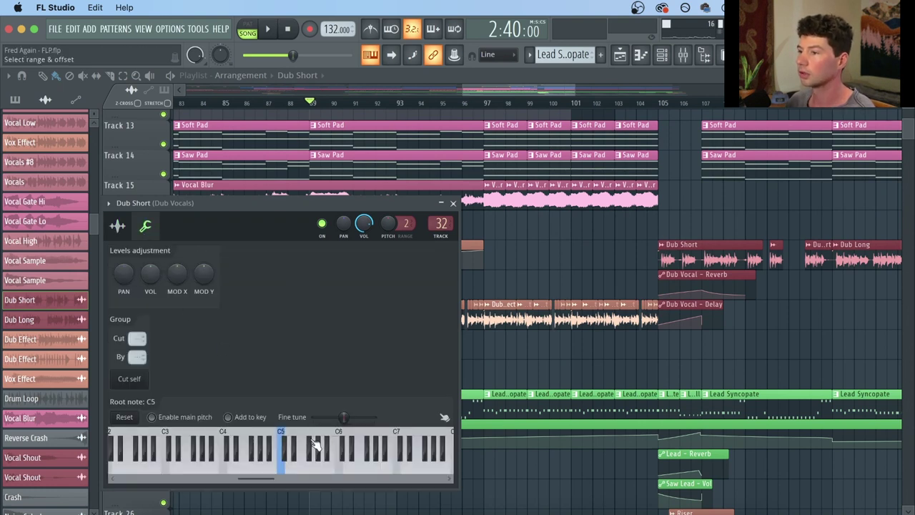
left_click(266, 465)
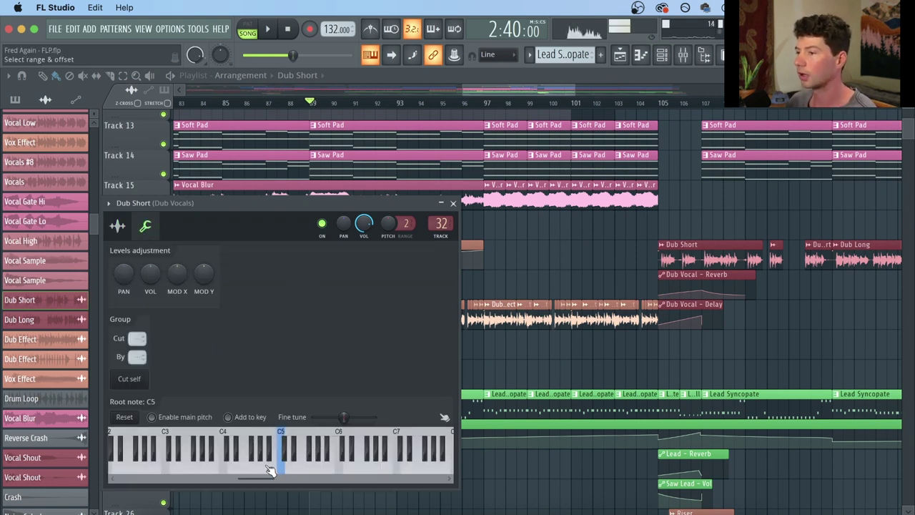
left_click(288, 32)
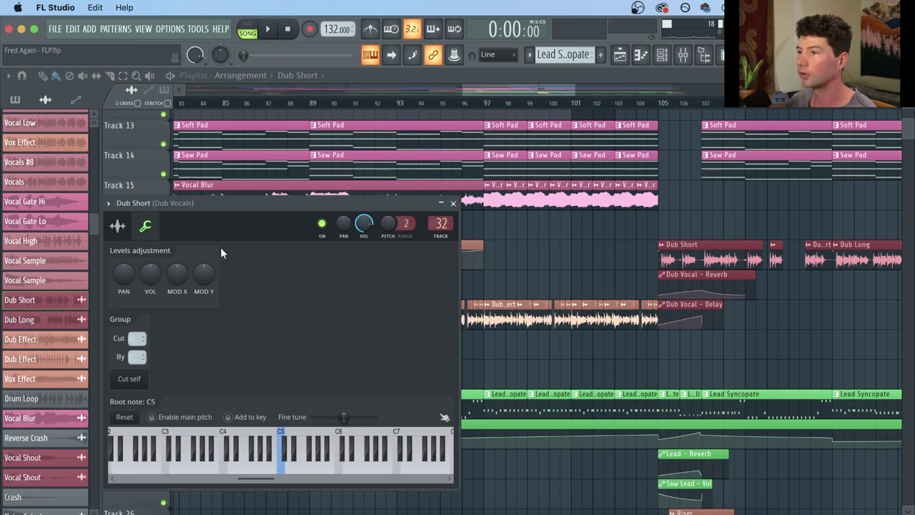
left_click(118, 225)
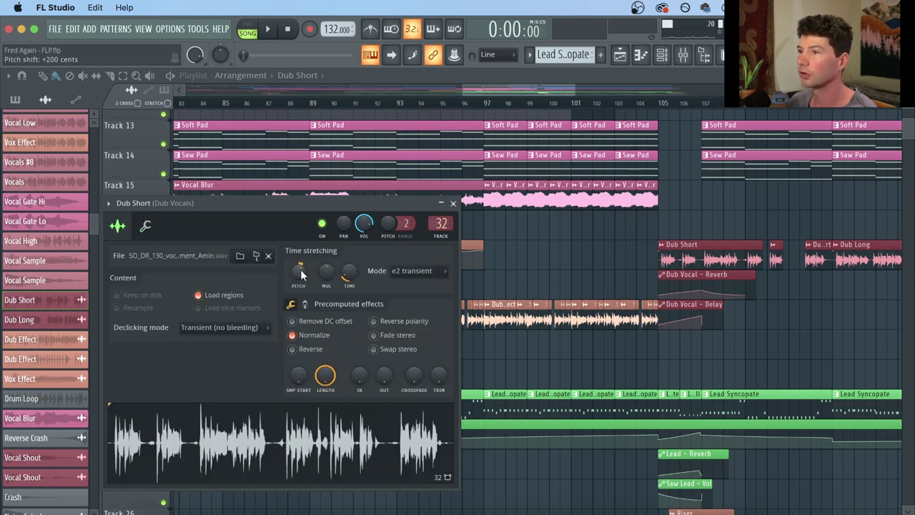